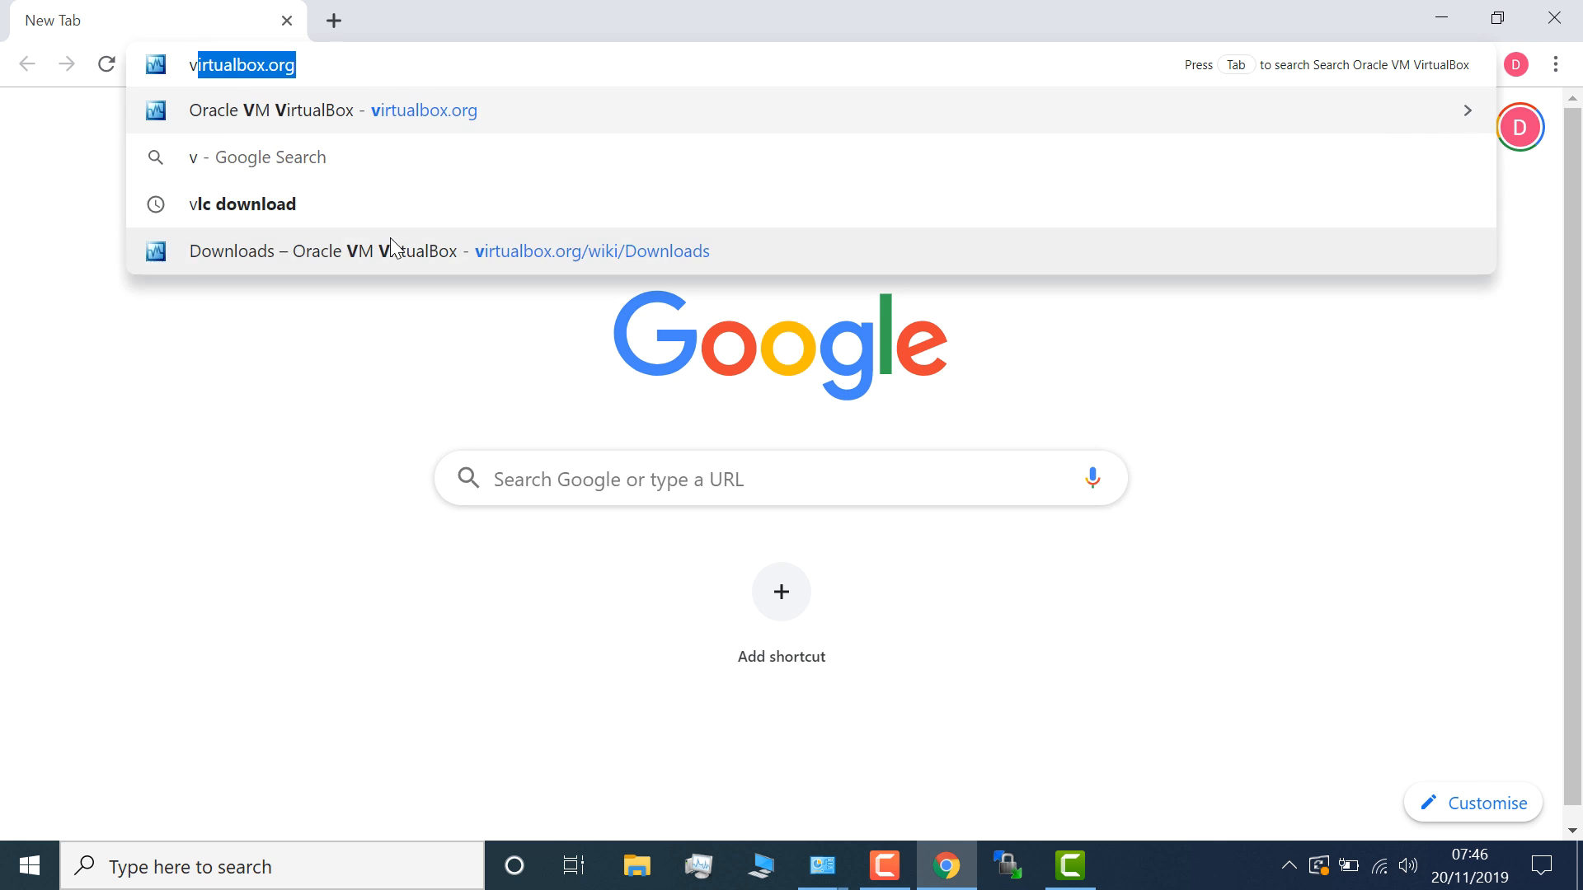
- Search the web for 'virtual box' and open the Downloads – Oracle VM VirtualBox result
key("Return")
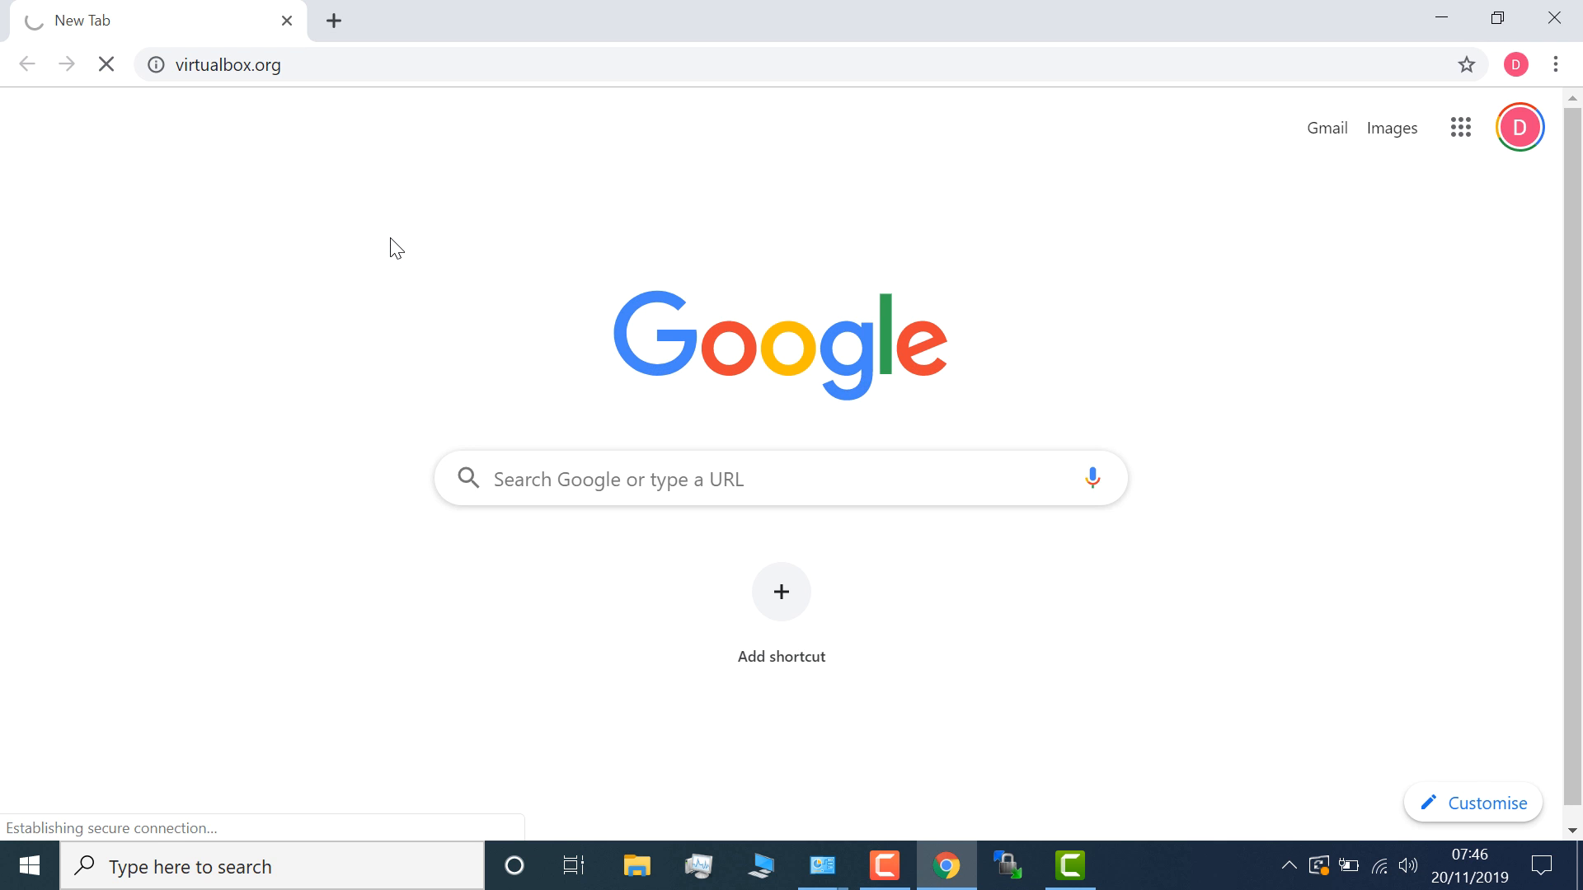
left_click(334, 10)
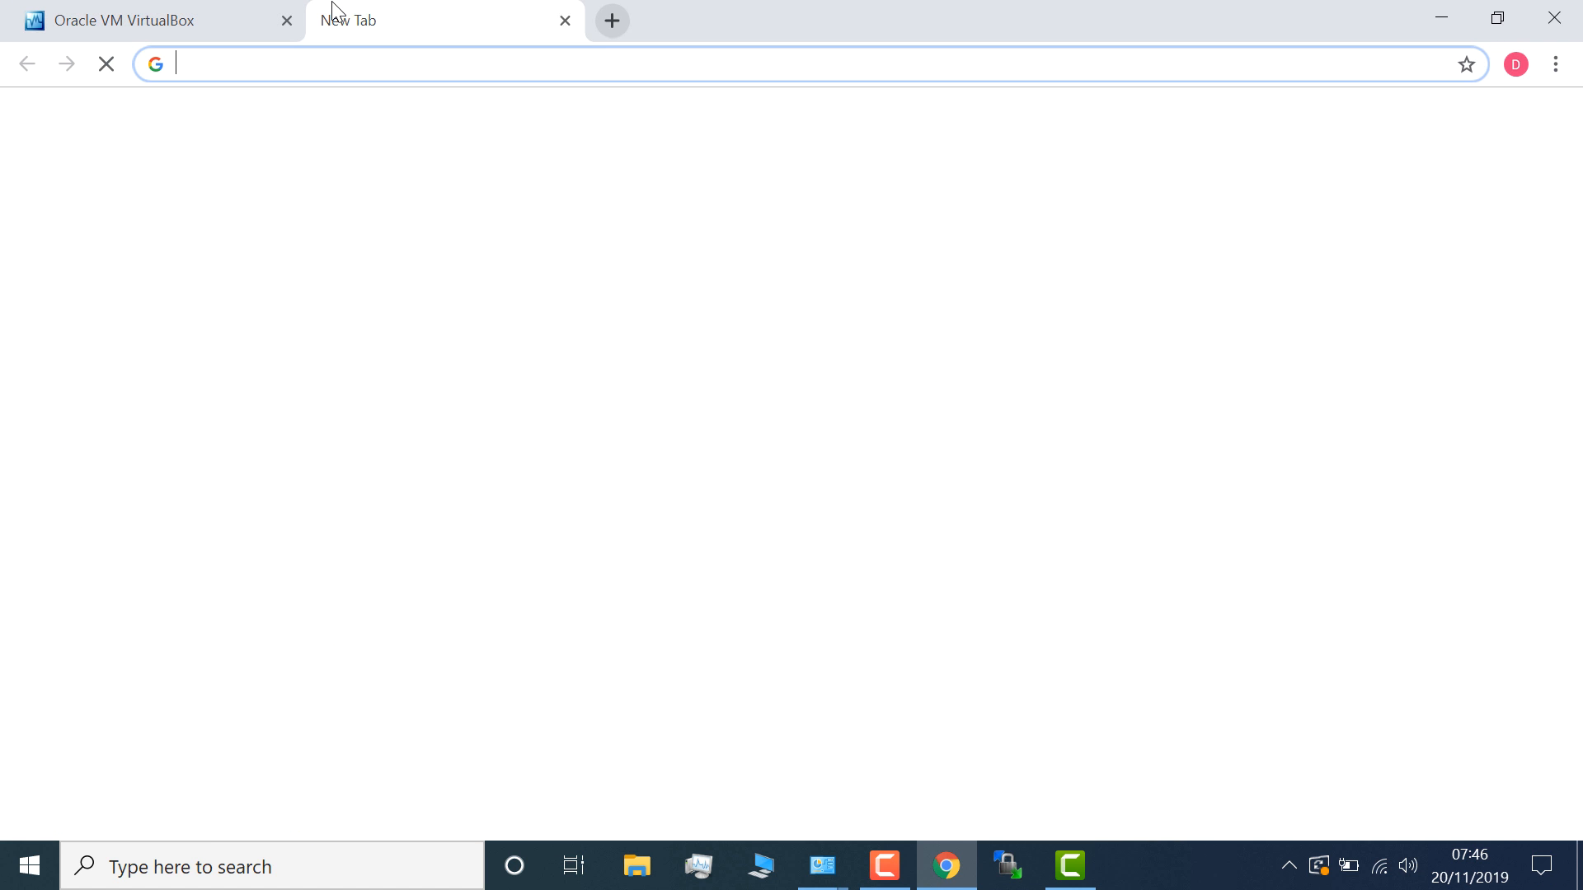
type("virtu")
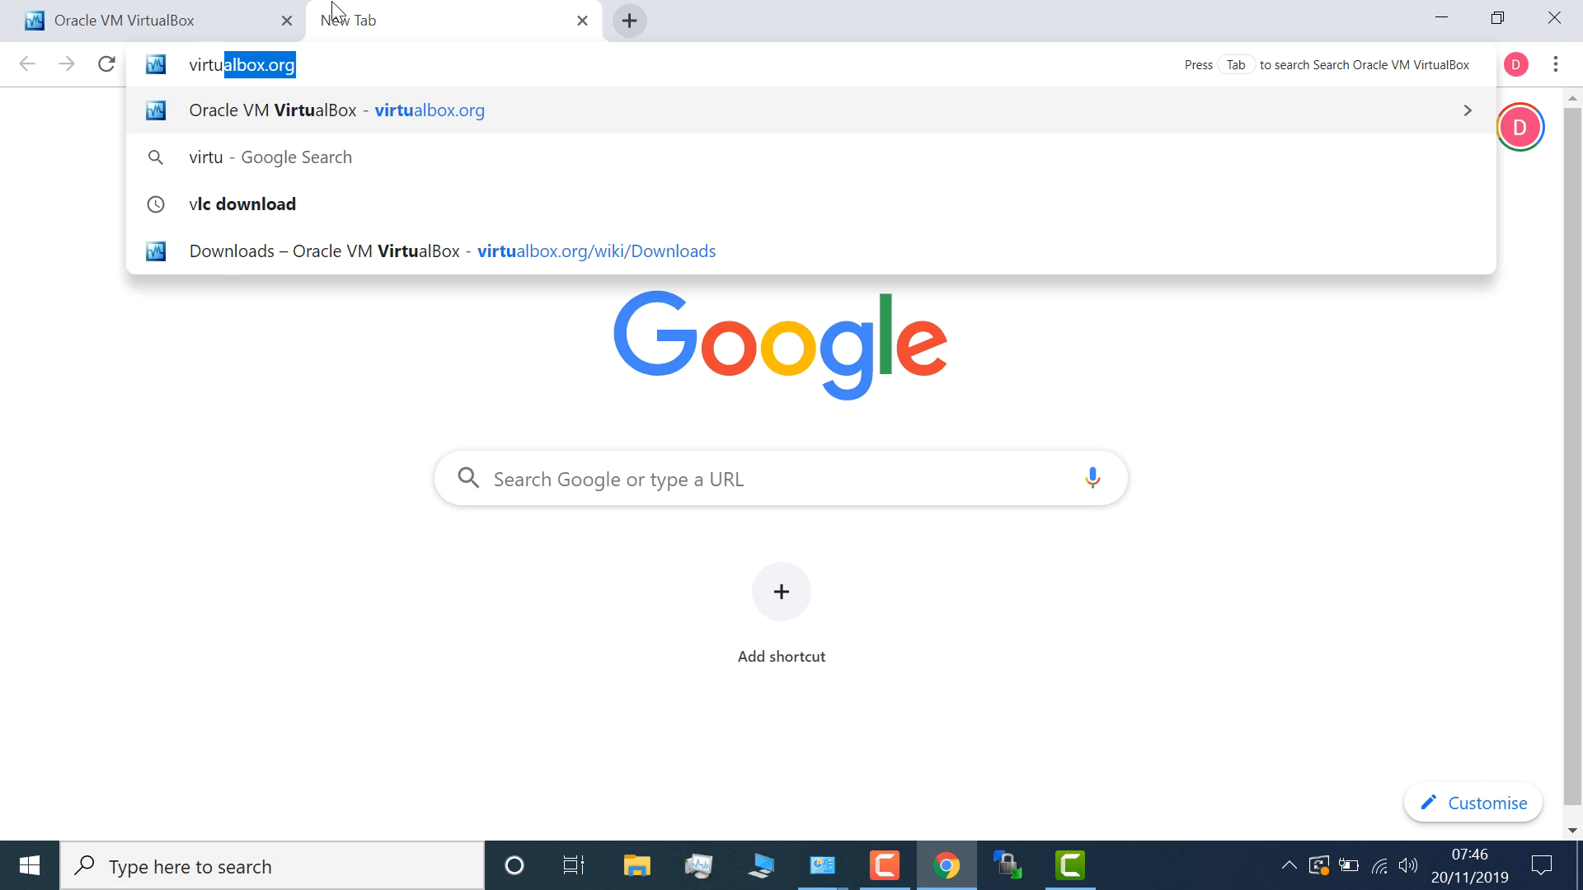
type("al box")
key("Return")
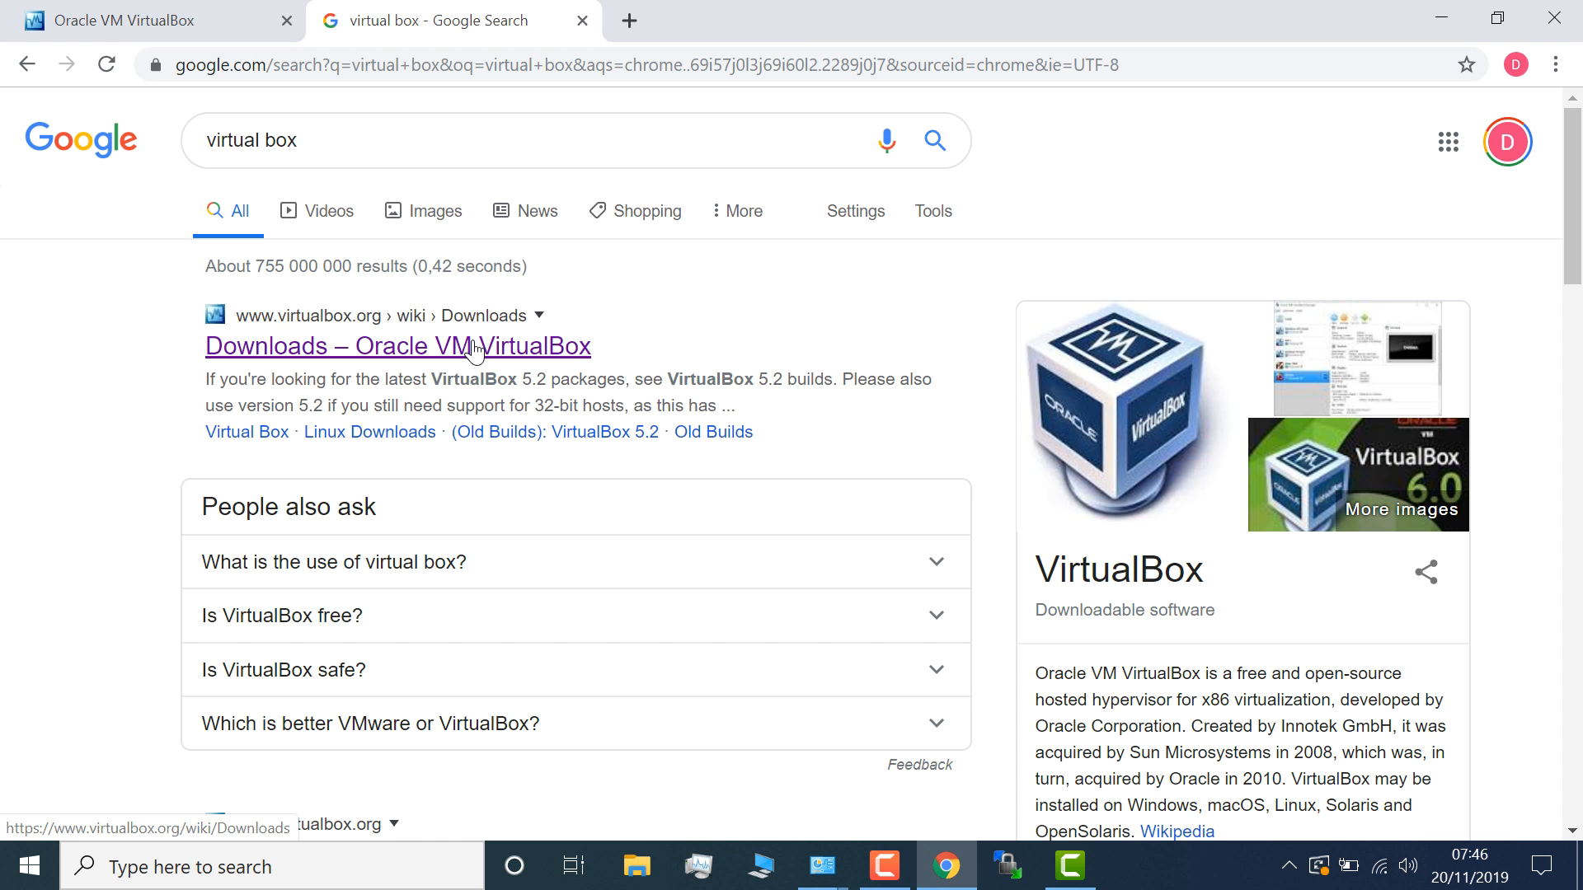
left_click(474, 346)
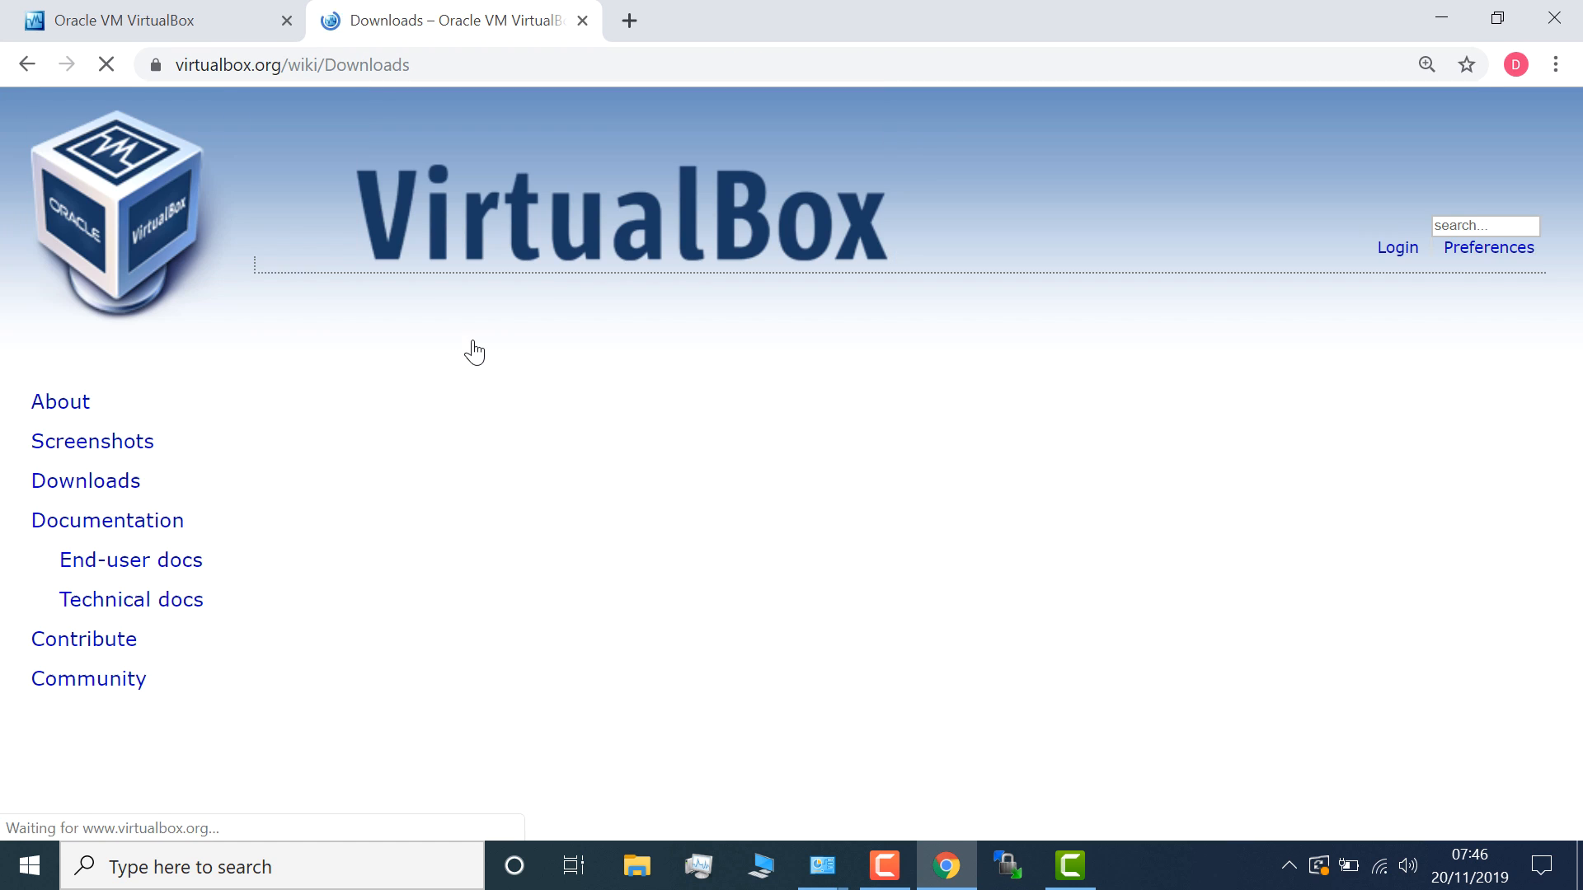
- Follow the Download VirtualBox 6.0 banner on virtualbox.org to the 6.0.14 downloads page
left_click(204, 33)
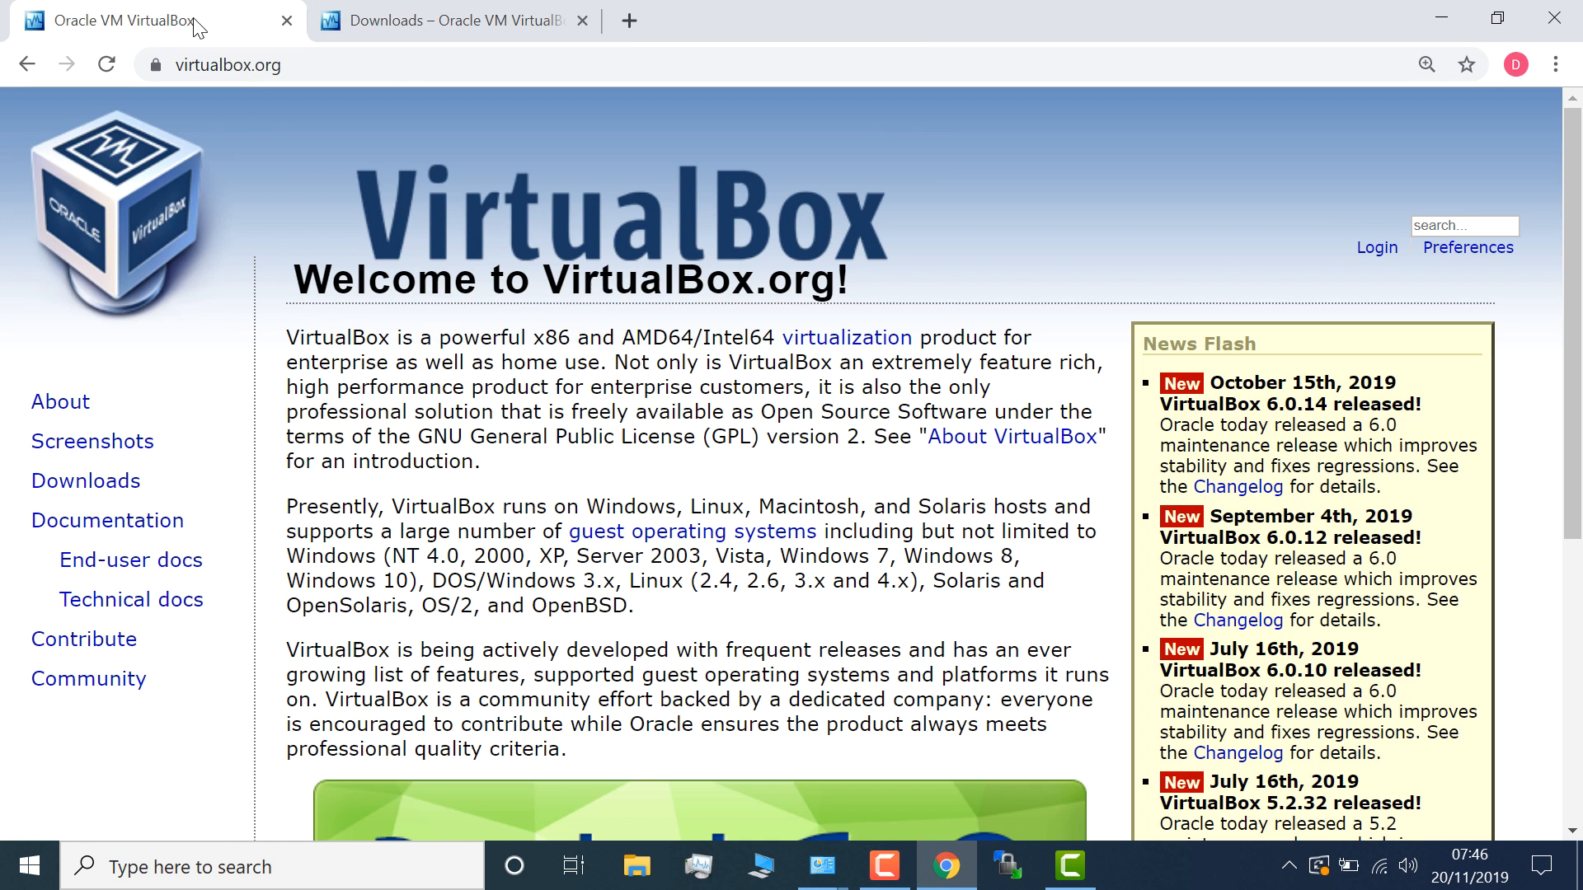
key("ctrl+l")
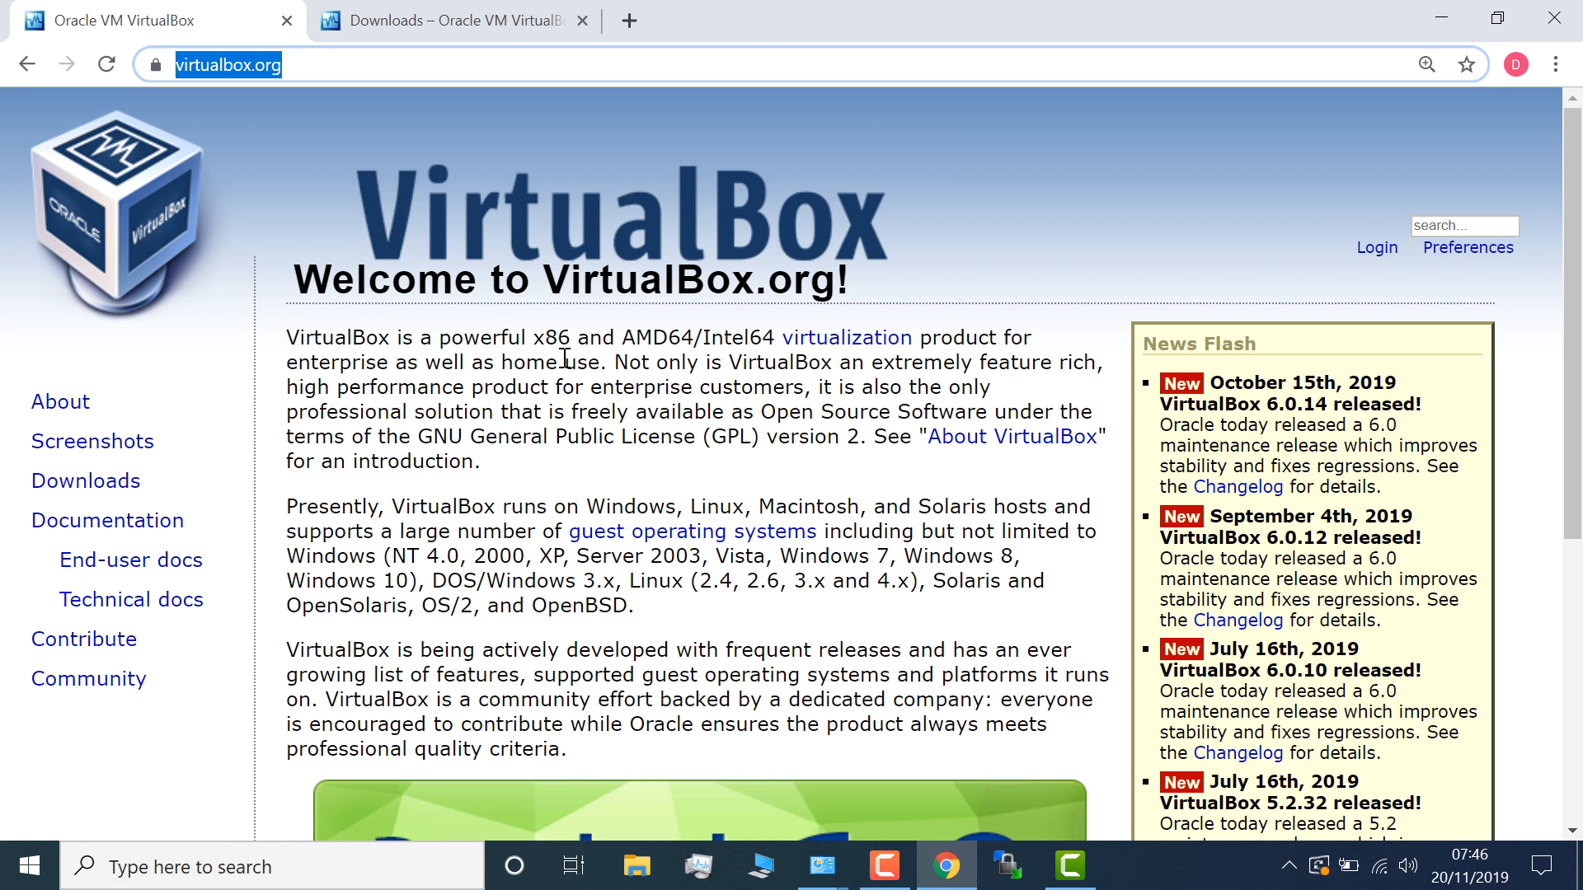
scroll(687, 463, "down", 3)
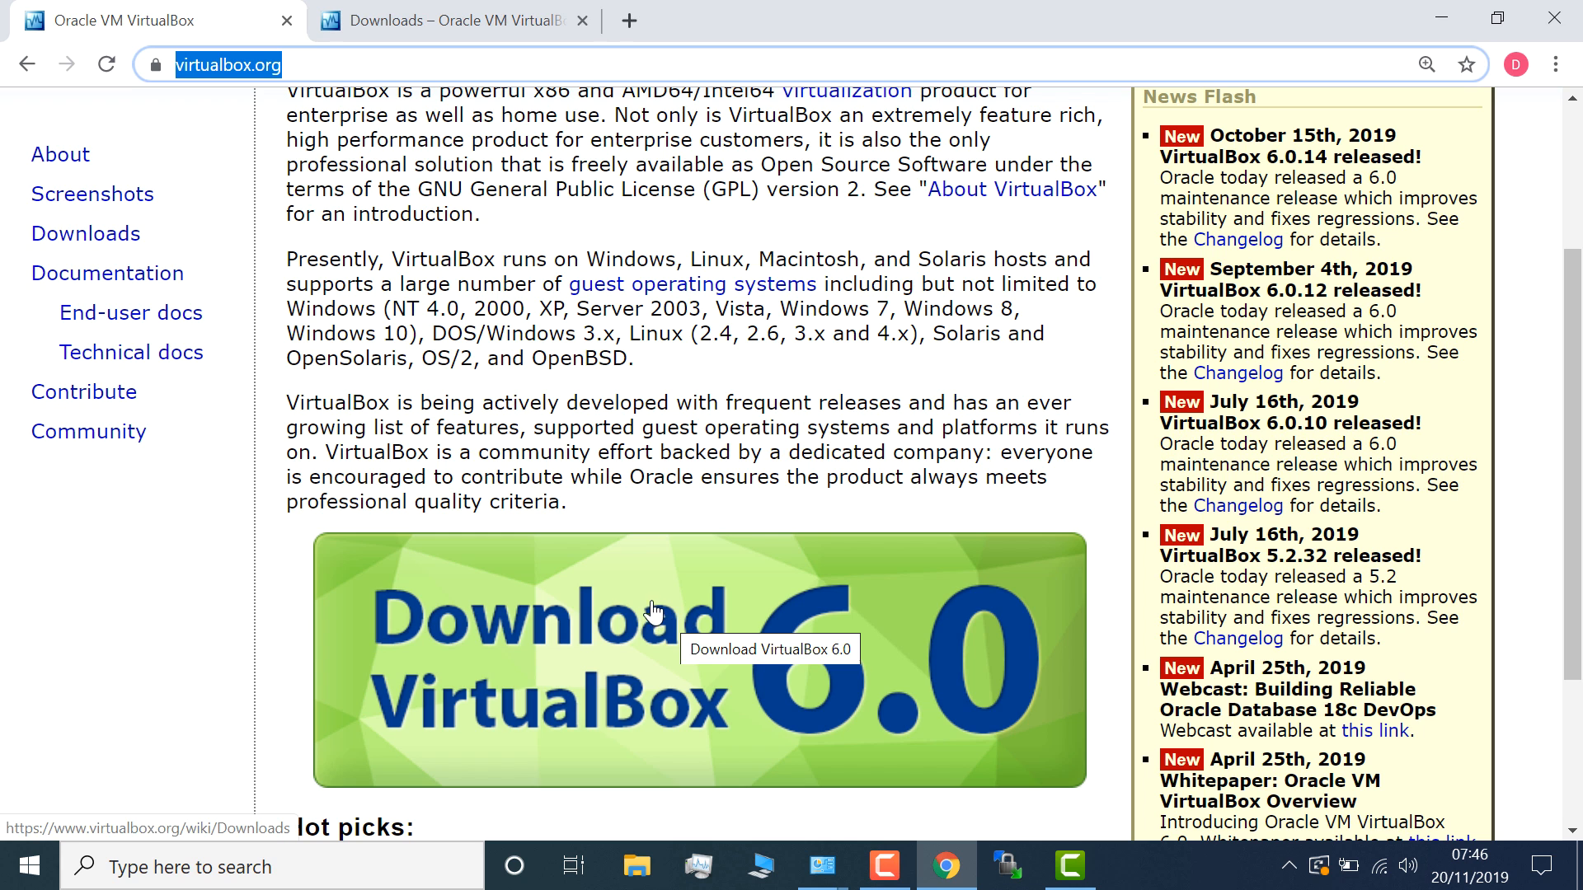
left_click(651, 615)
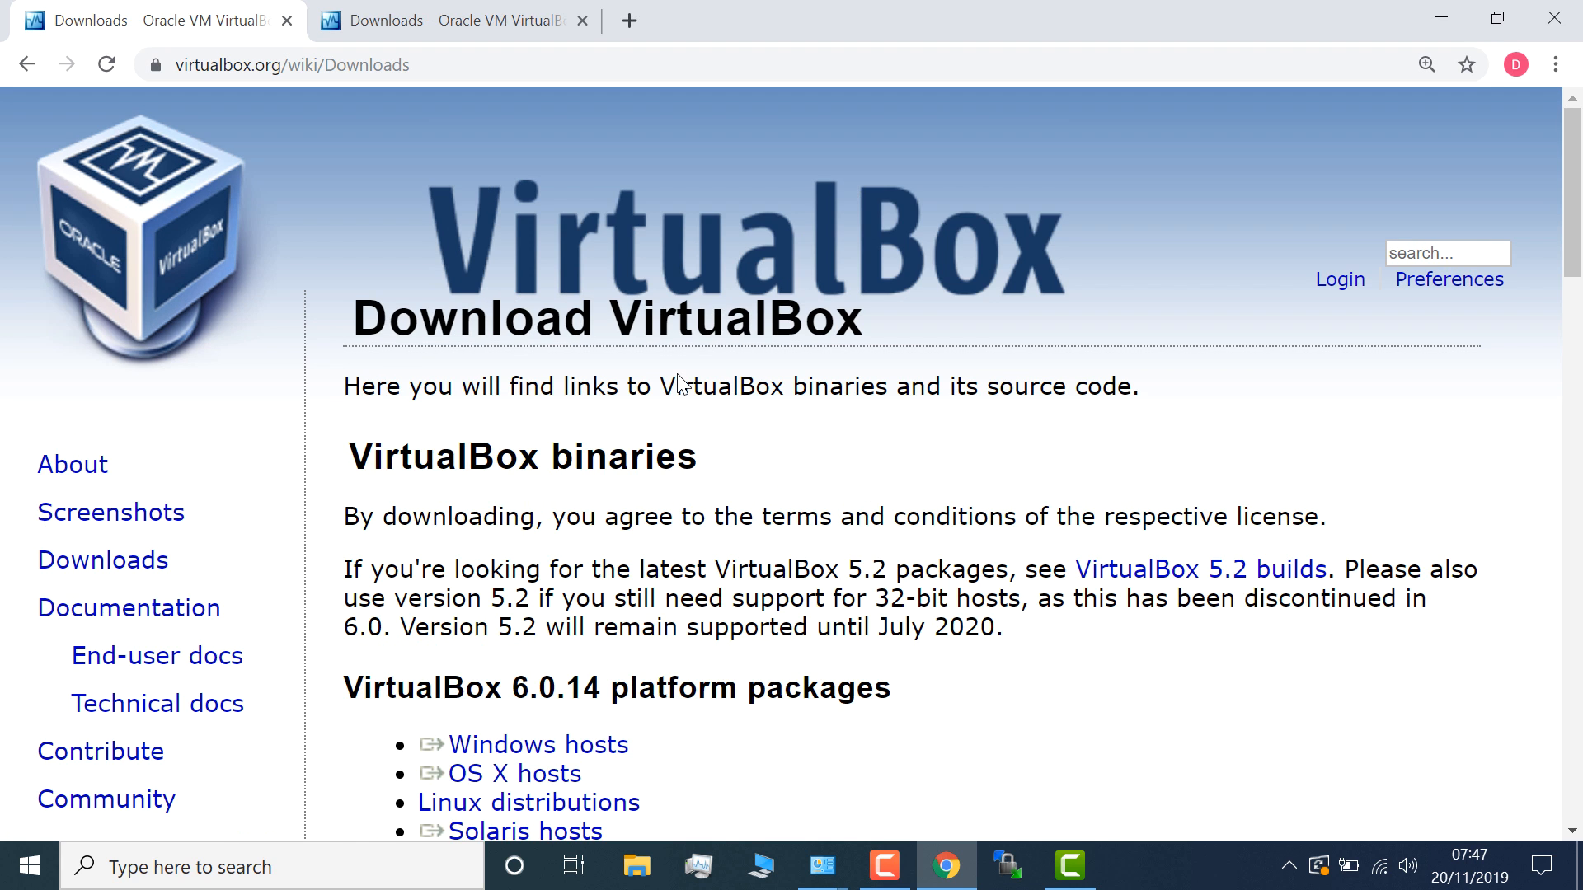
scroll(678, 384, "down", 3)
double_click(499, 441)
left_click(509, 427)
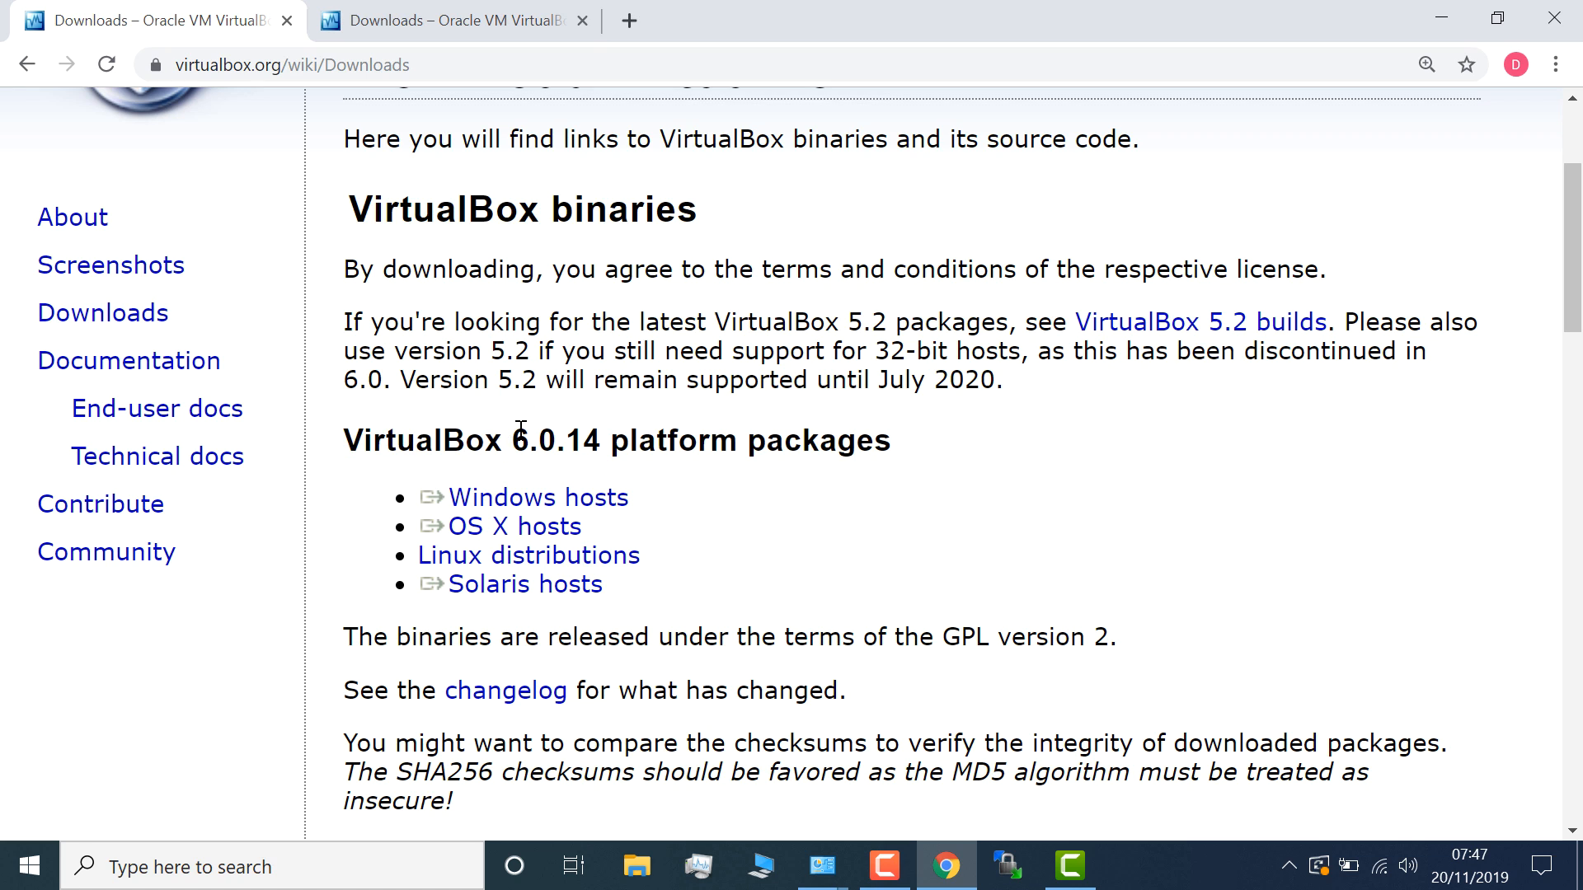
left_click_drag(513, 430, 609, 432)
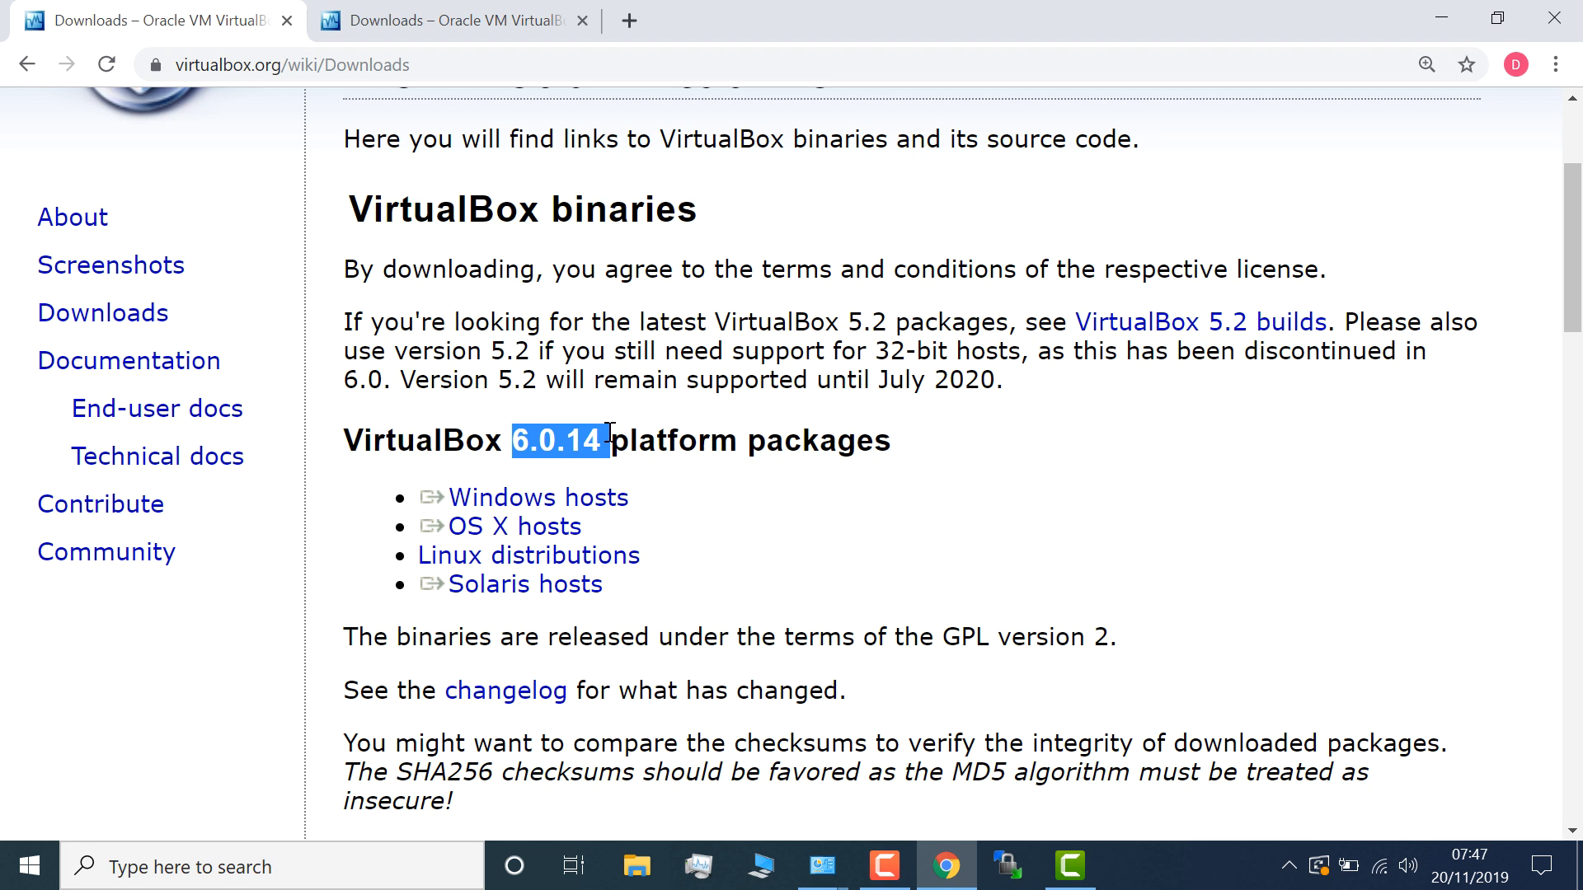
- Download the 6.0.14 installer for Windows hosts and show it in its Downloads folder
left_click(572, 506)
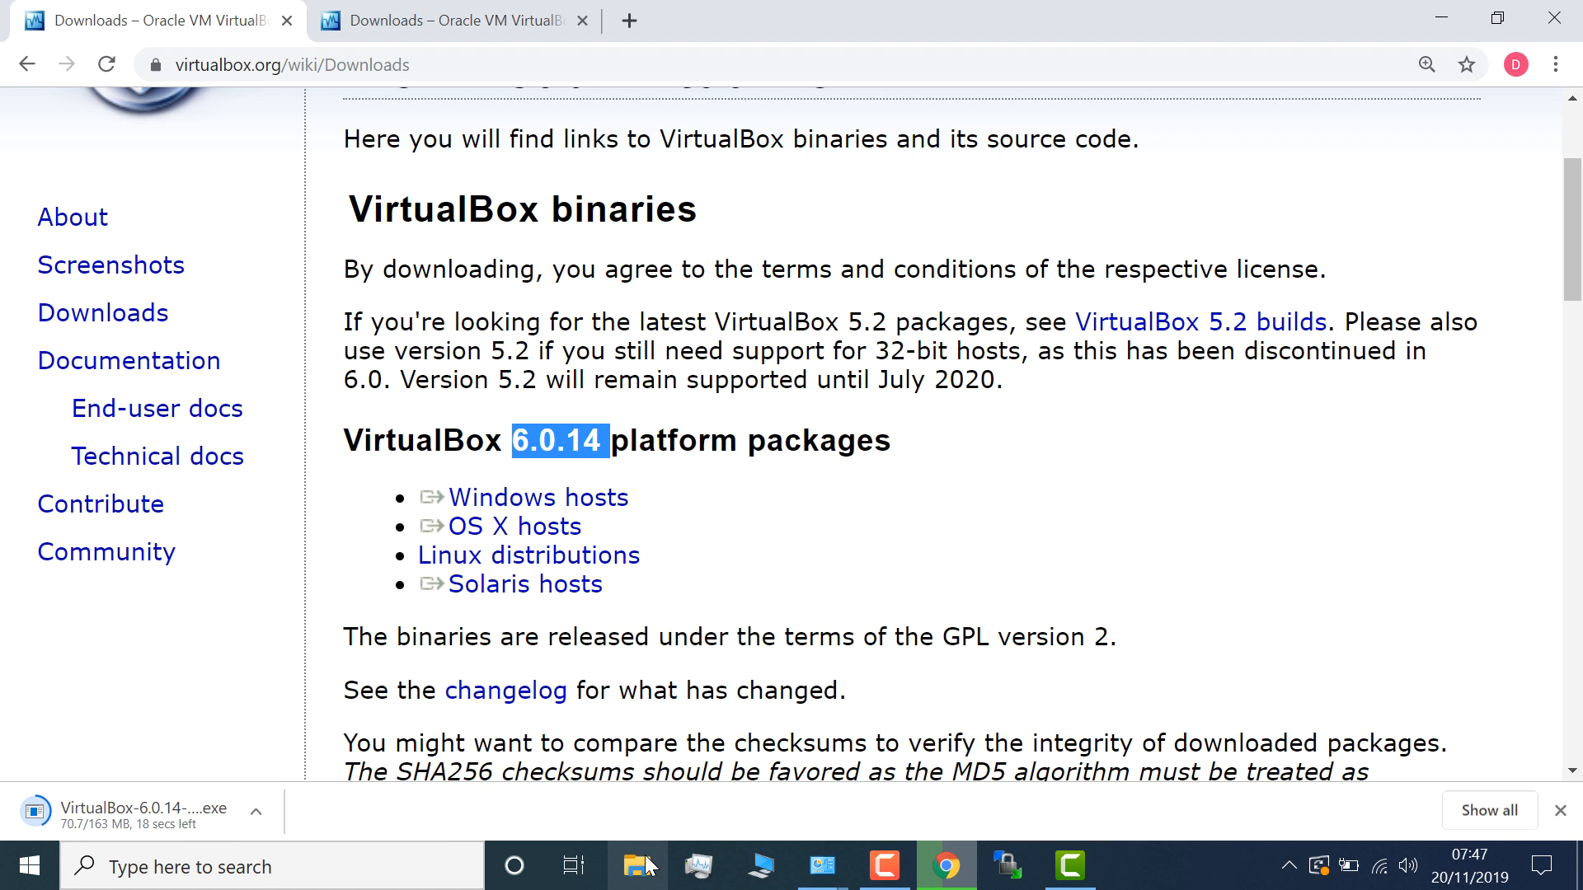
left_click(256, 804)
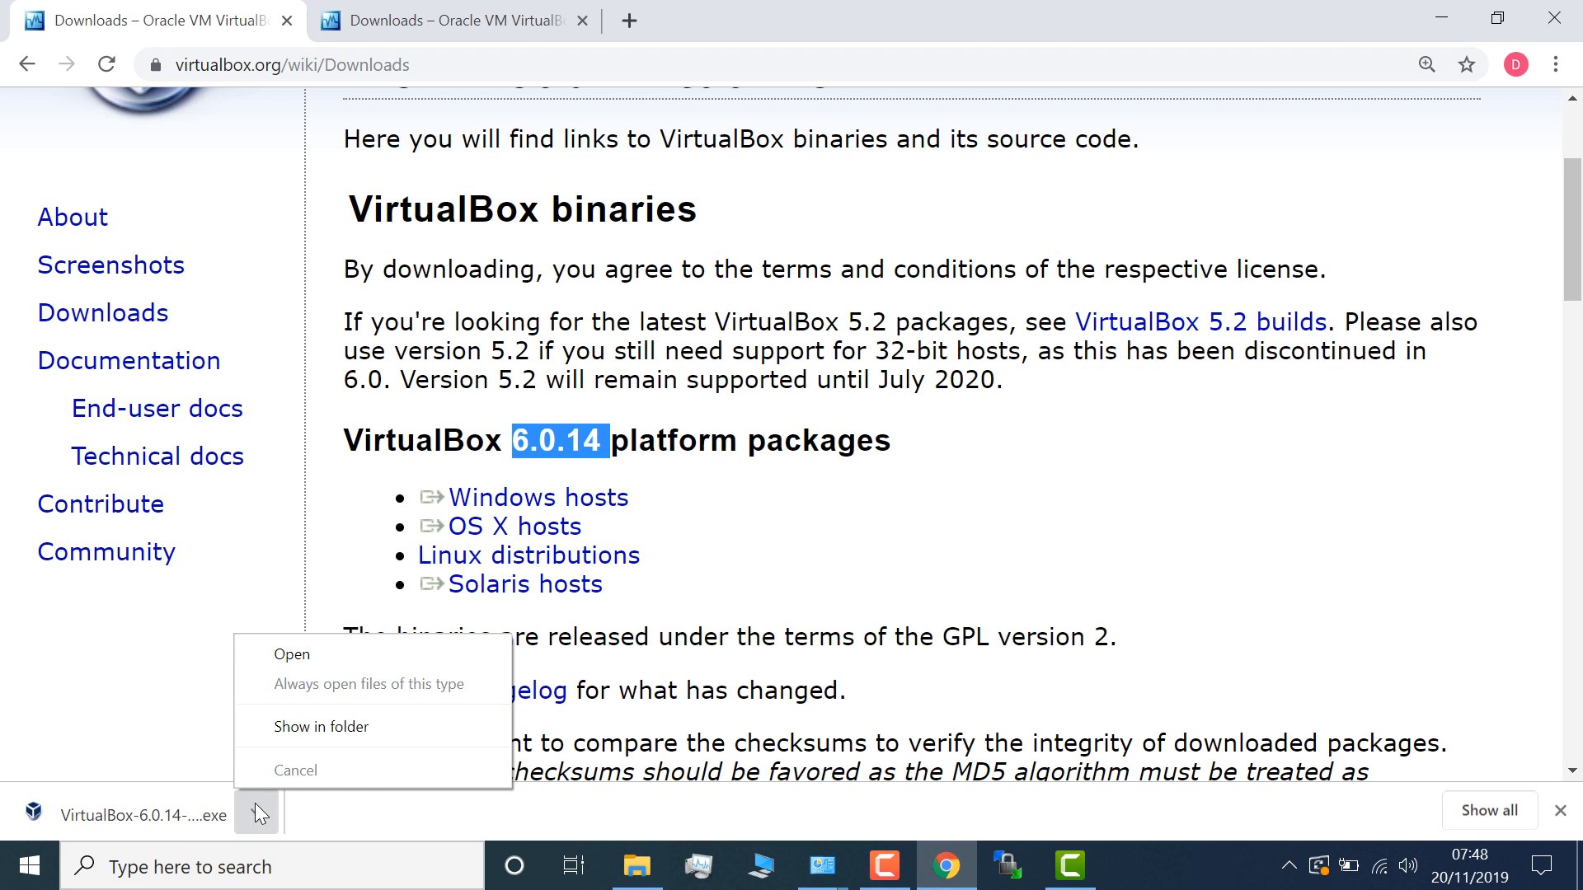
left_click(350, 727)
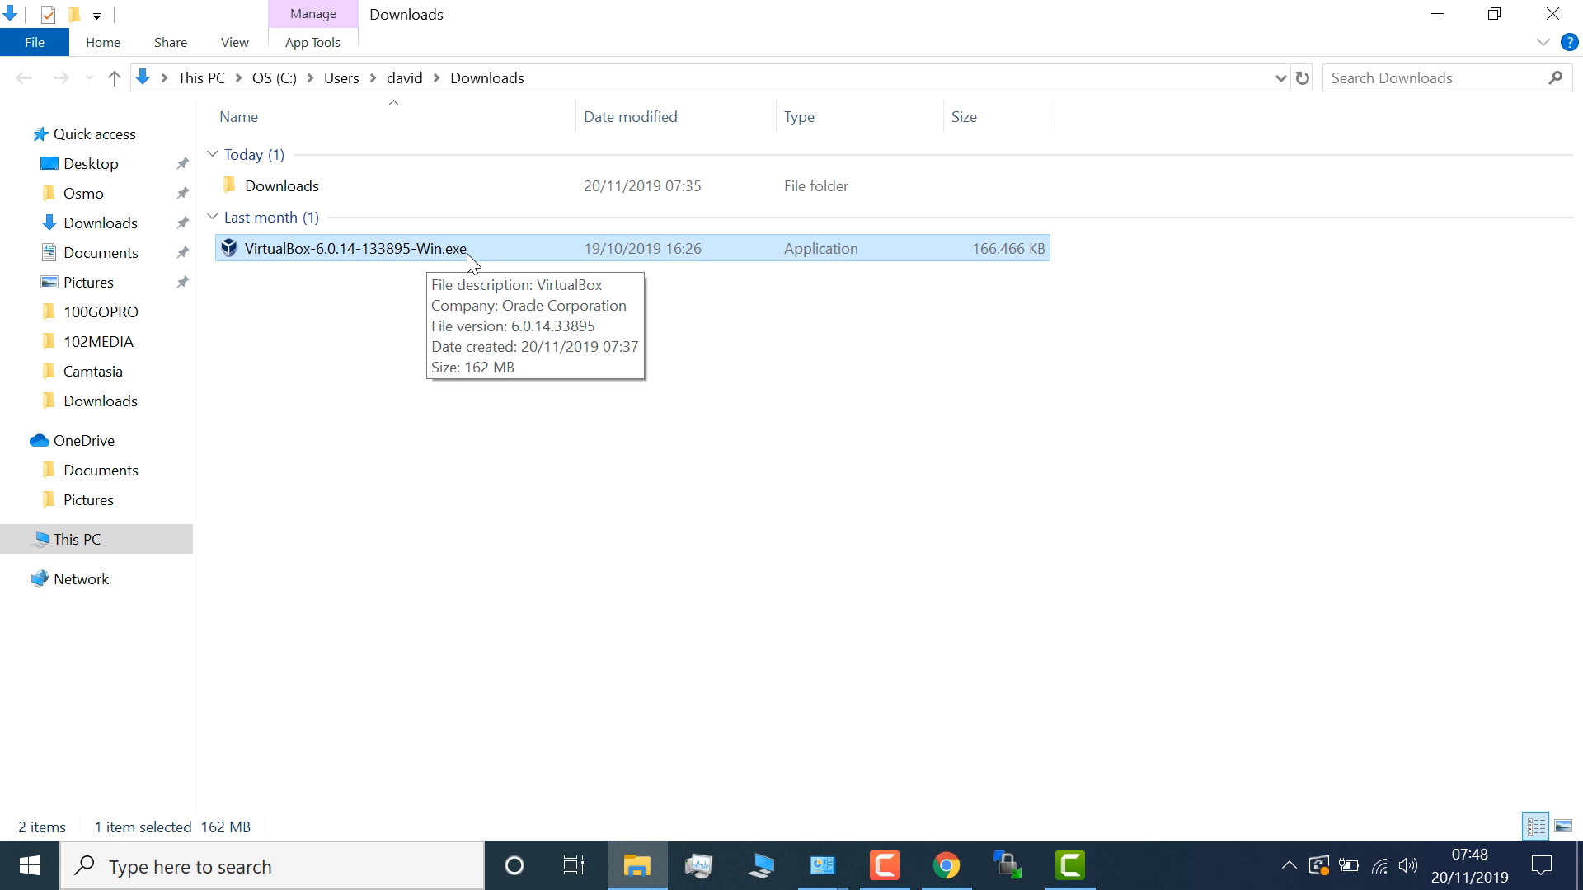
- Run VirtualBox-6.0.14-133895-Win.exe and pass the welcome, Custom Setup and shortcut pages with defaults
double_click(467, 251)
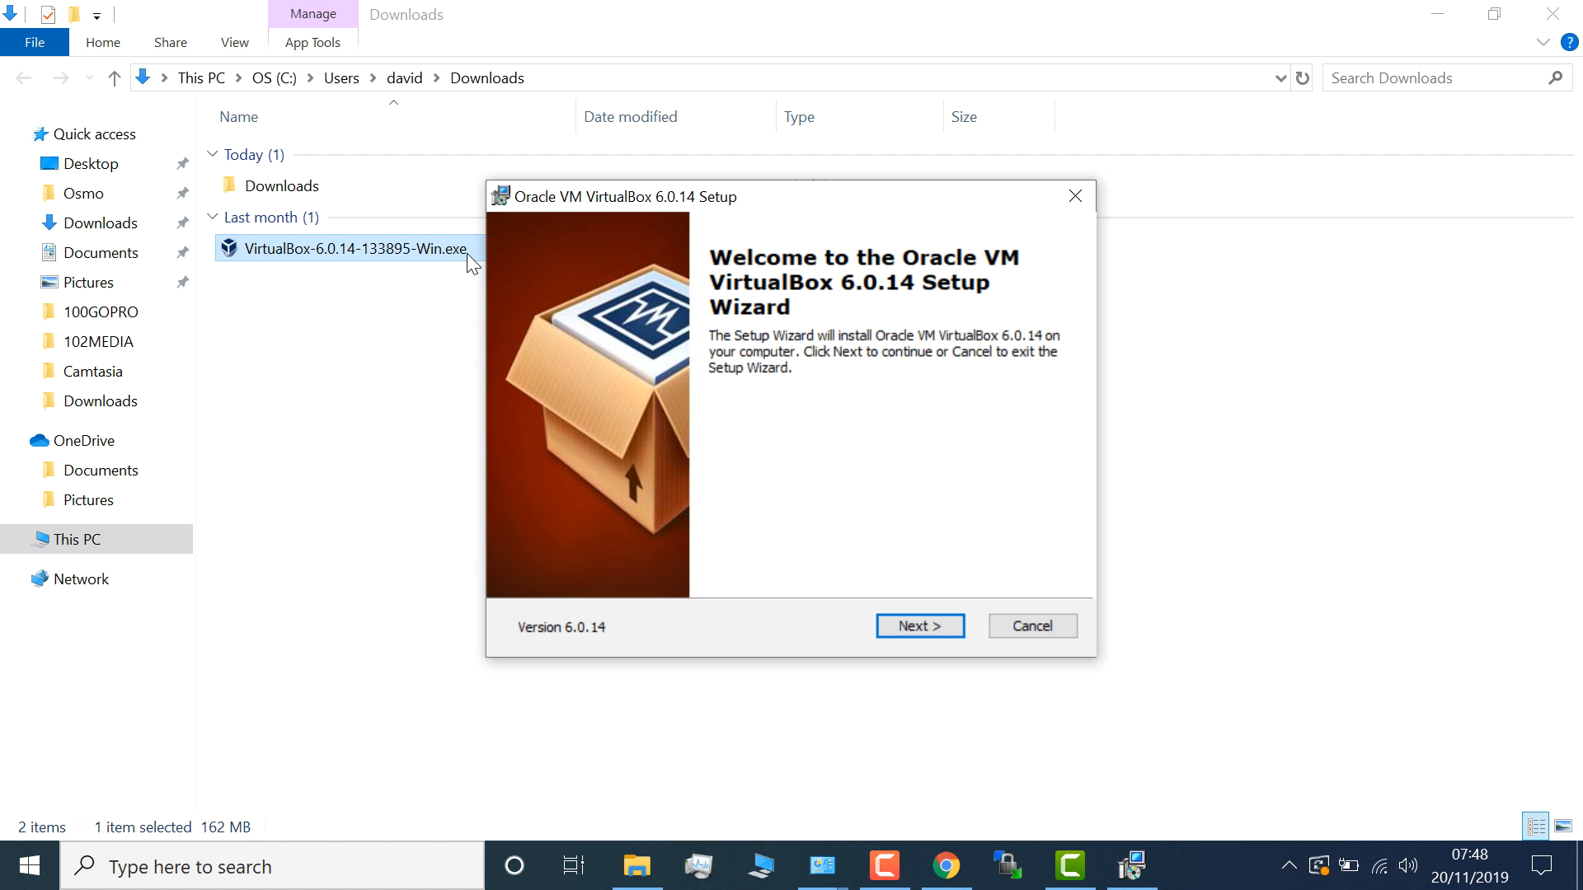
left_click(1441, 17)
left_click(1441, 17)
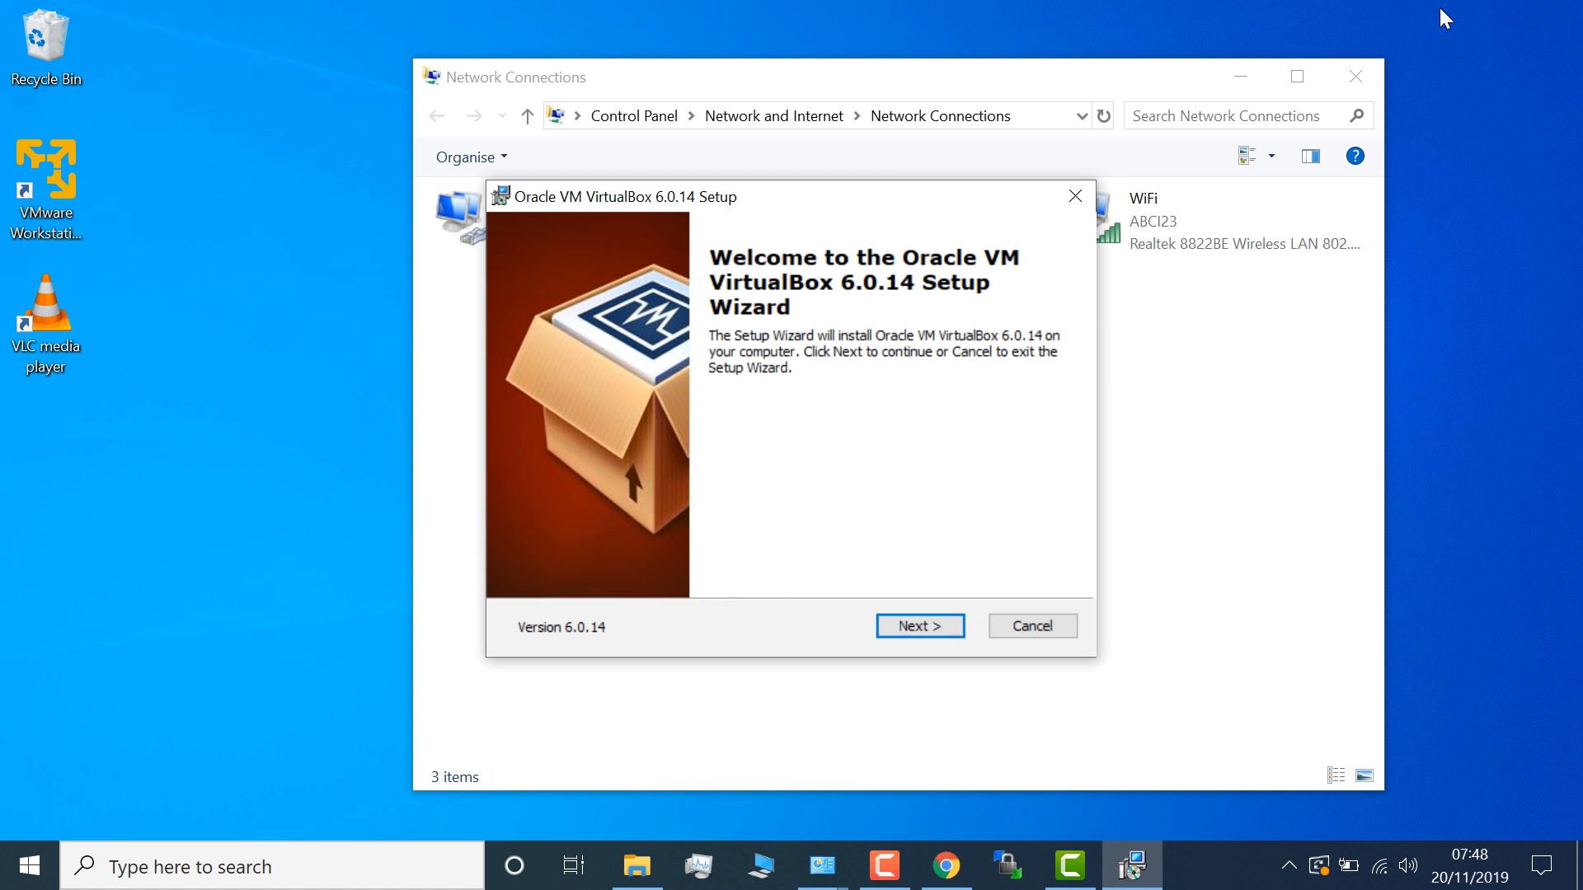
left_click(1236, 76)
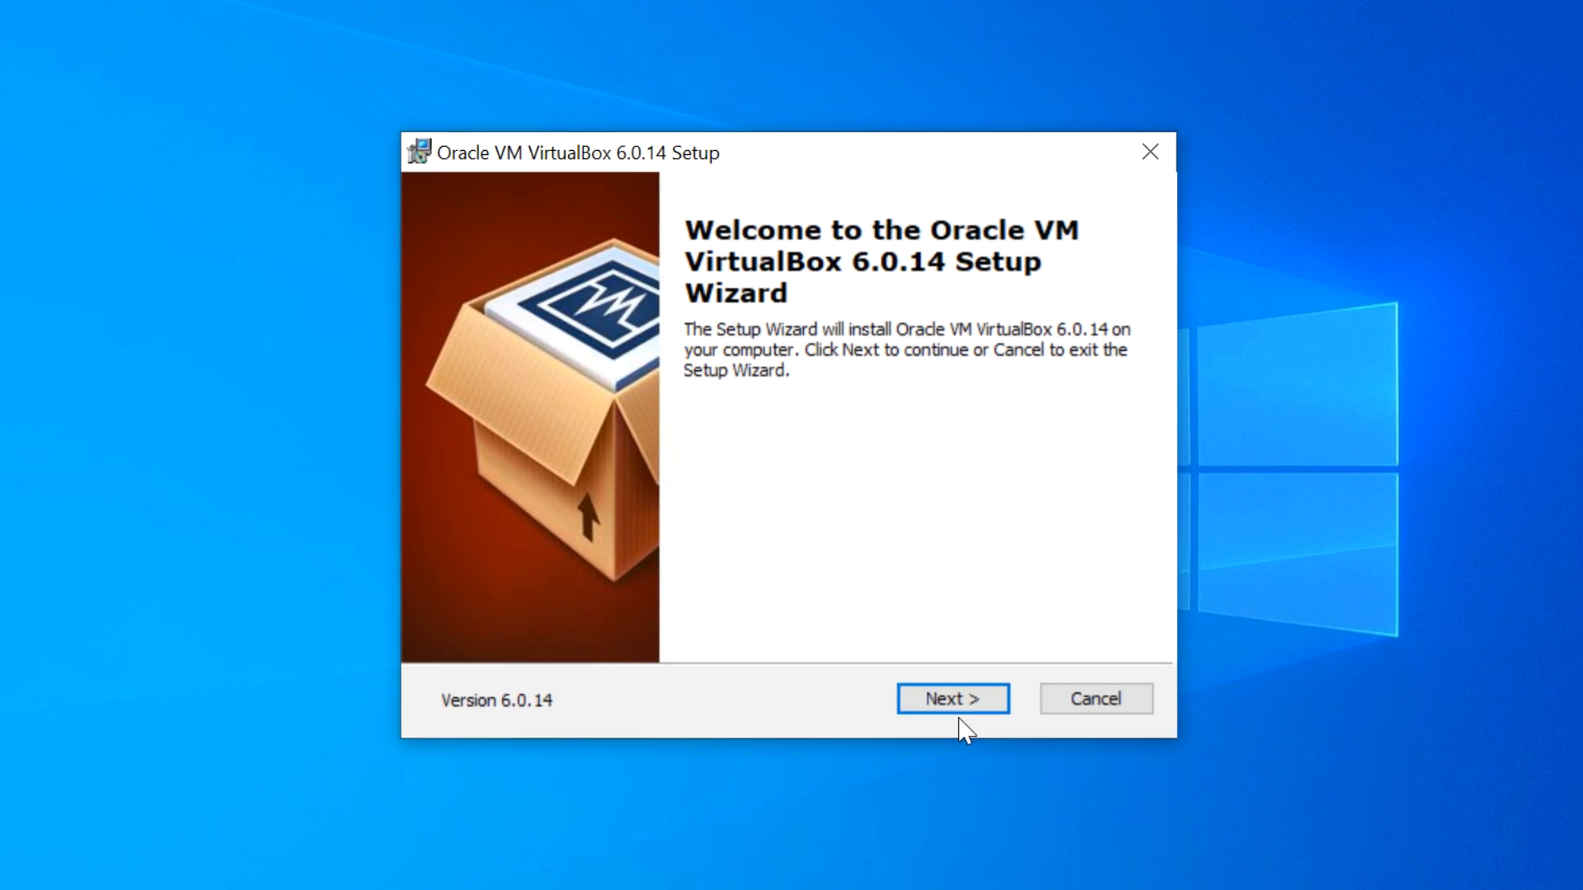
left_click(981, 734)
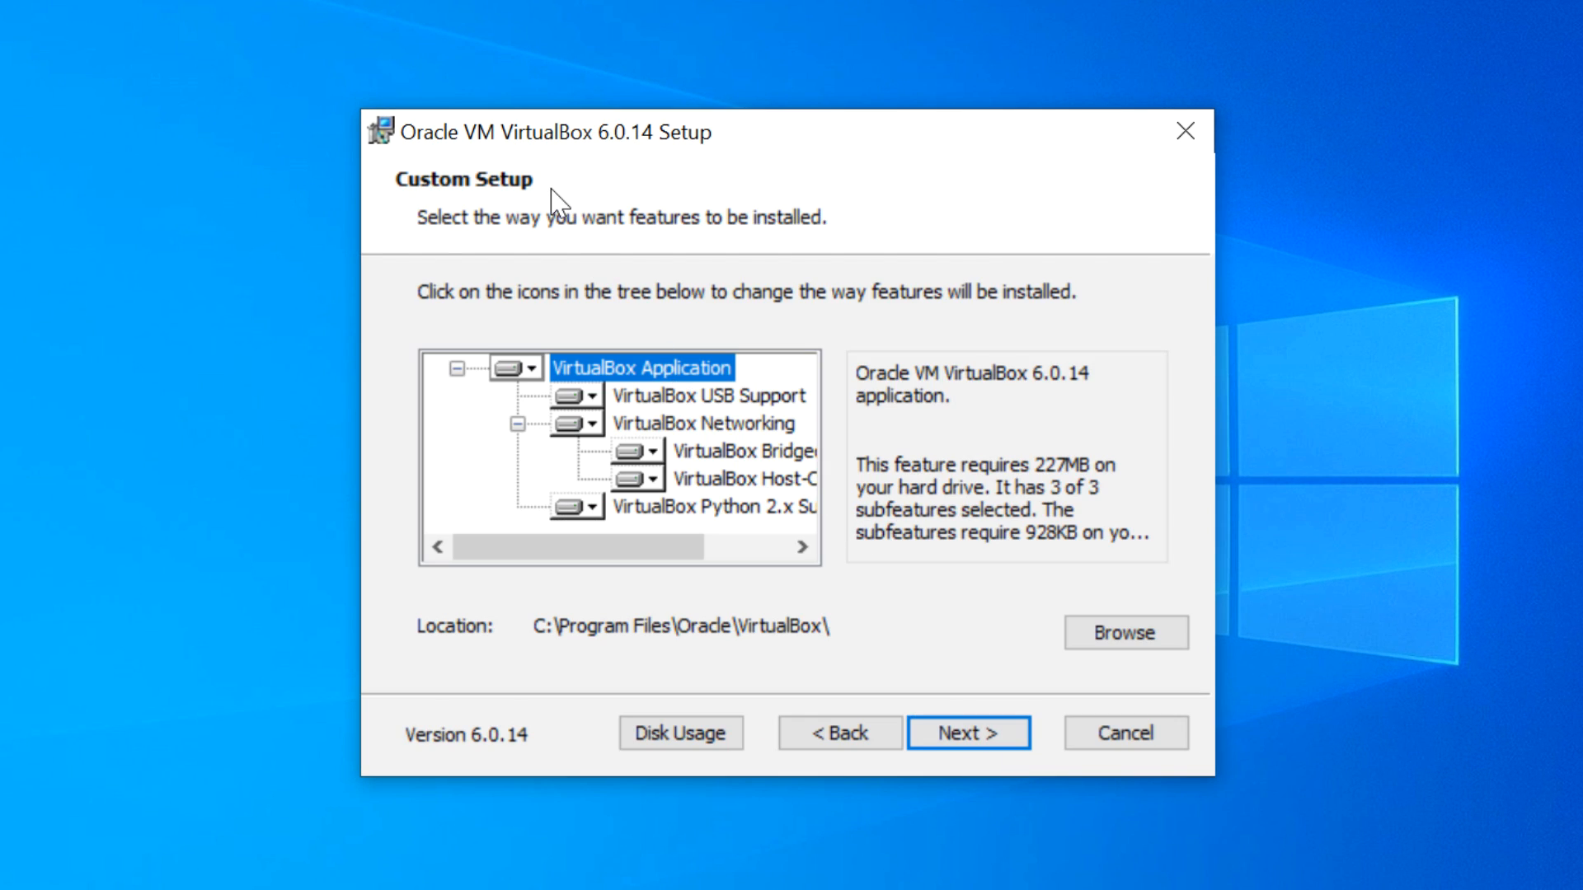
left_click(962, 742)
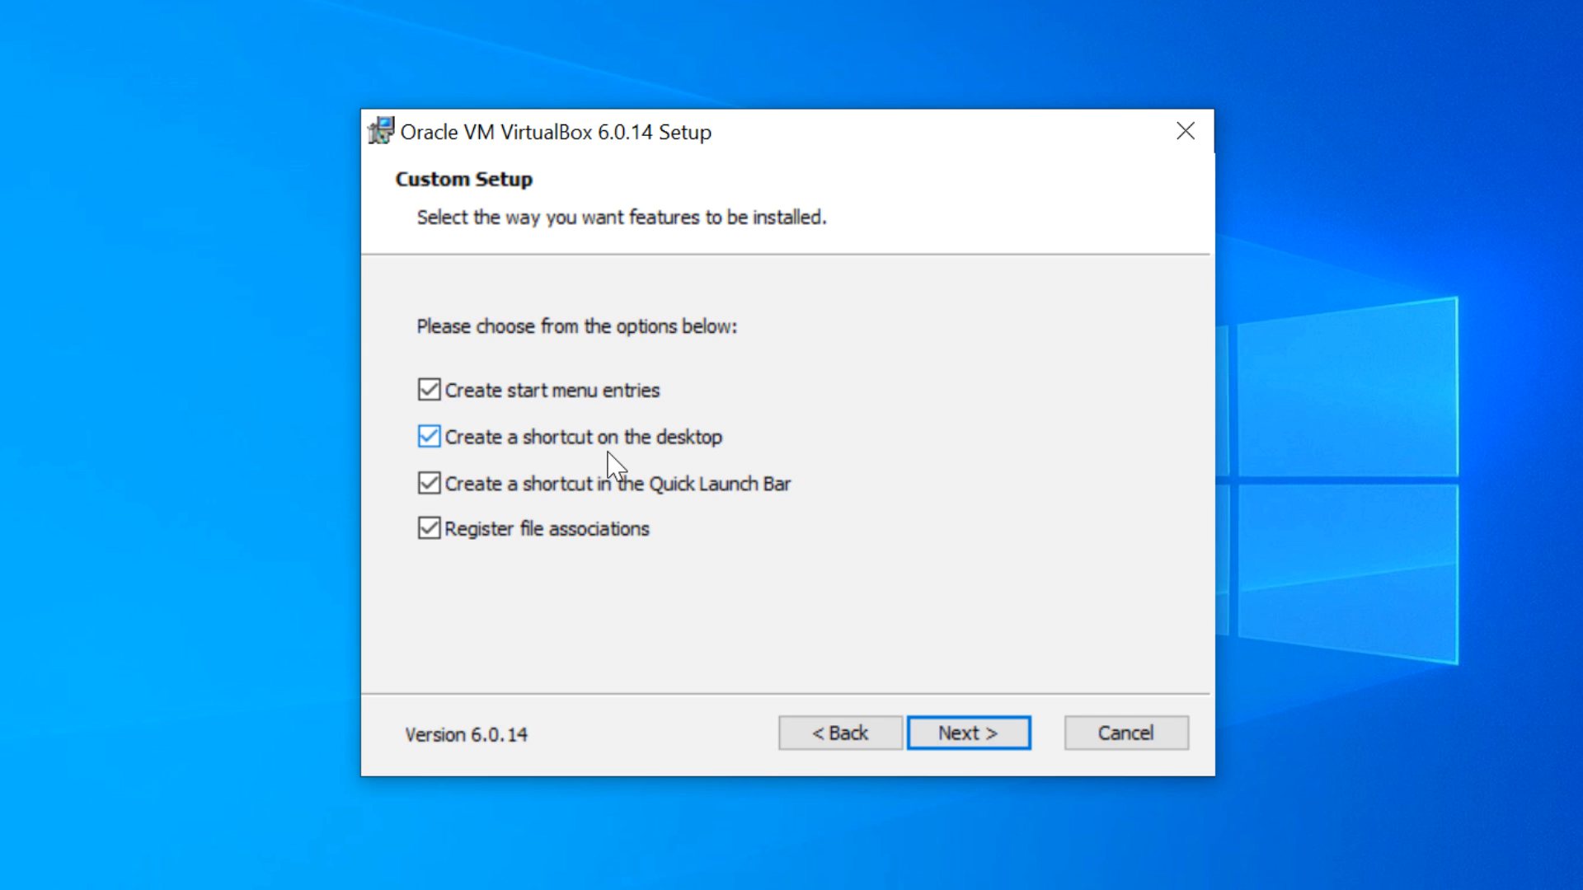
left_click(977, 738)
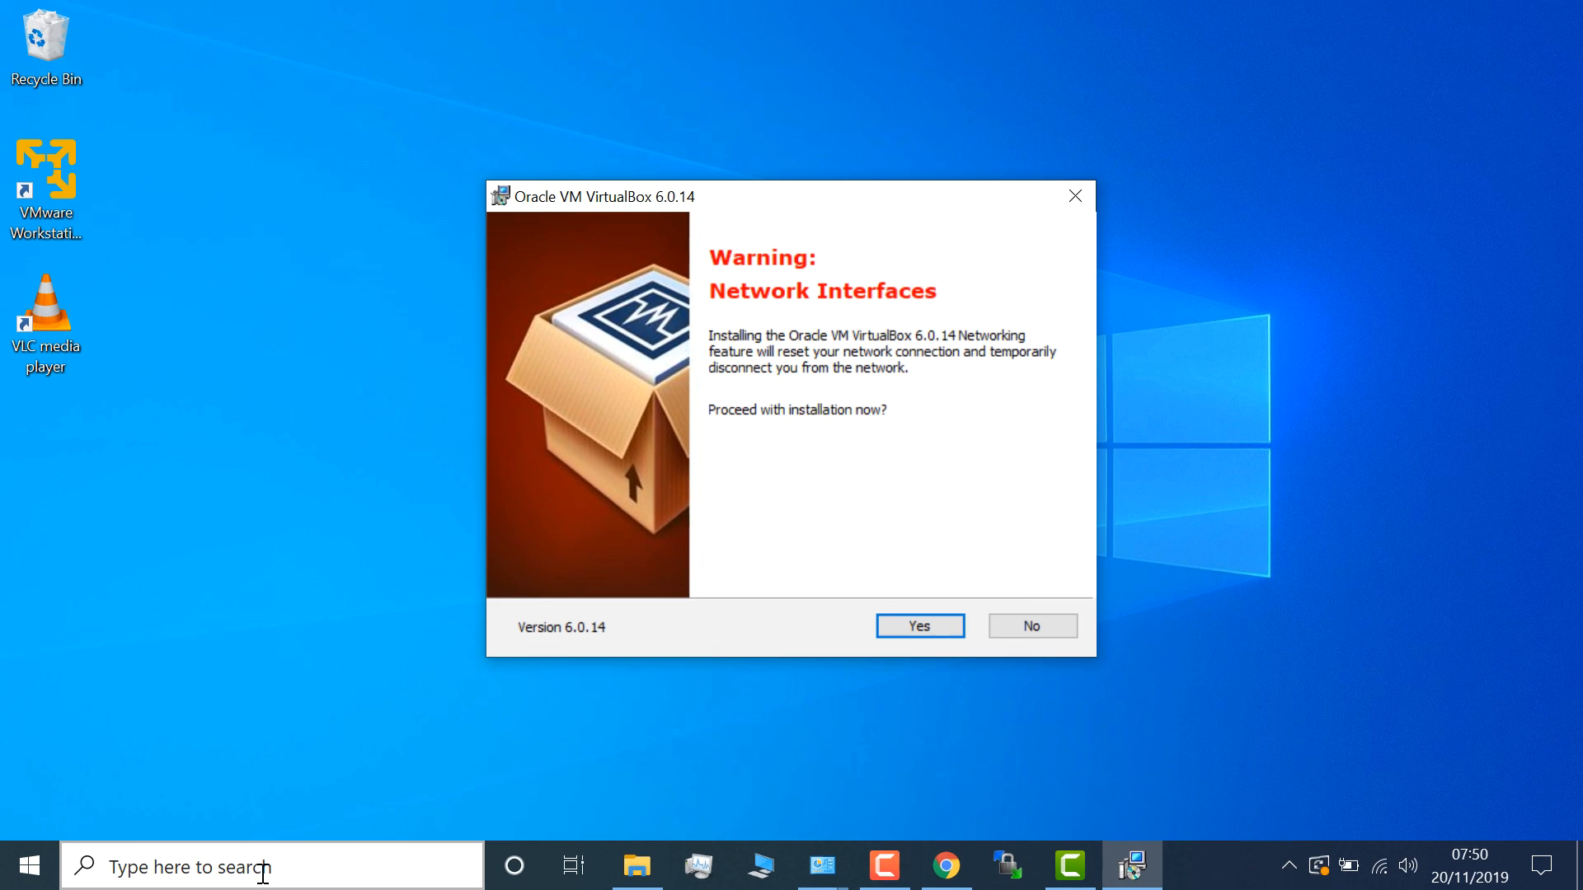
- Open Control Panel's Network and Sharing Centre and its adapter settings list
left_click(260, 867)
type("c")
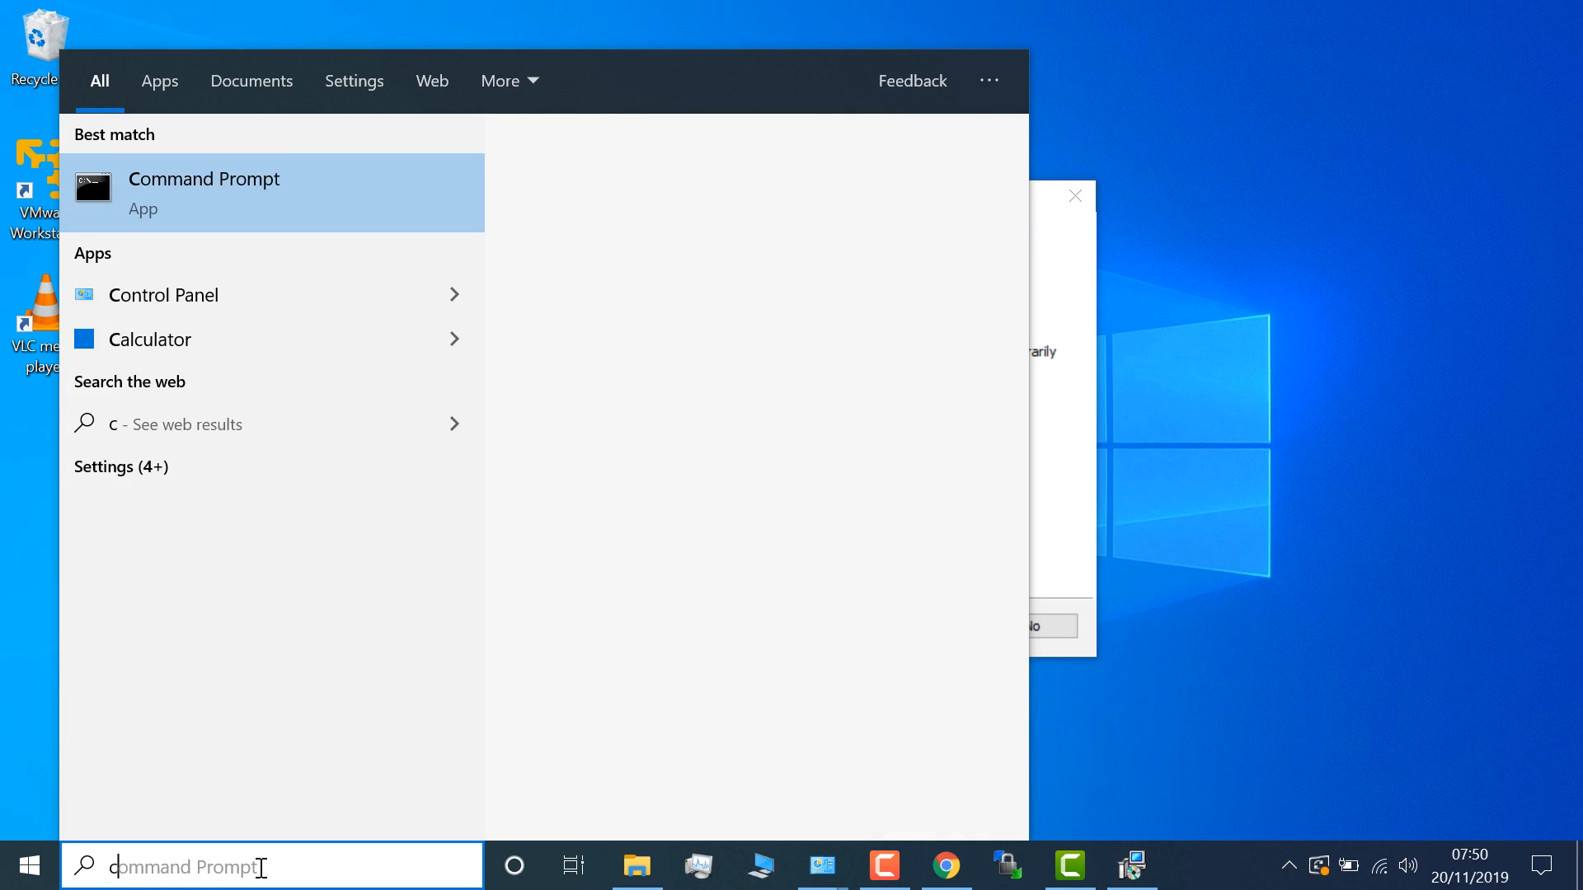
type("ontrol")
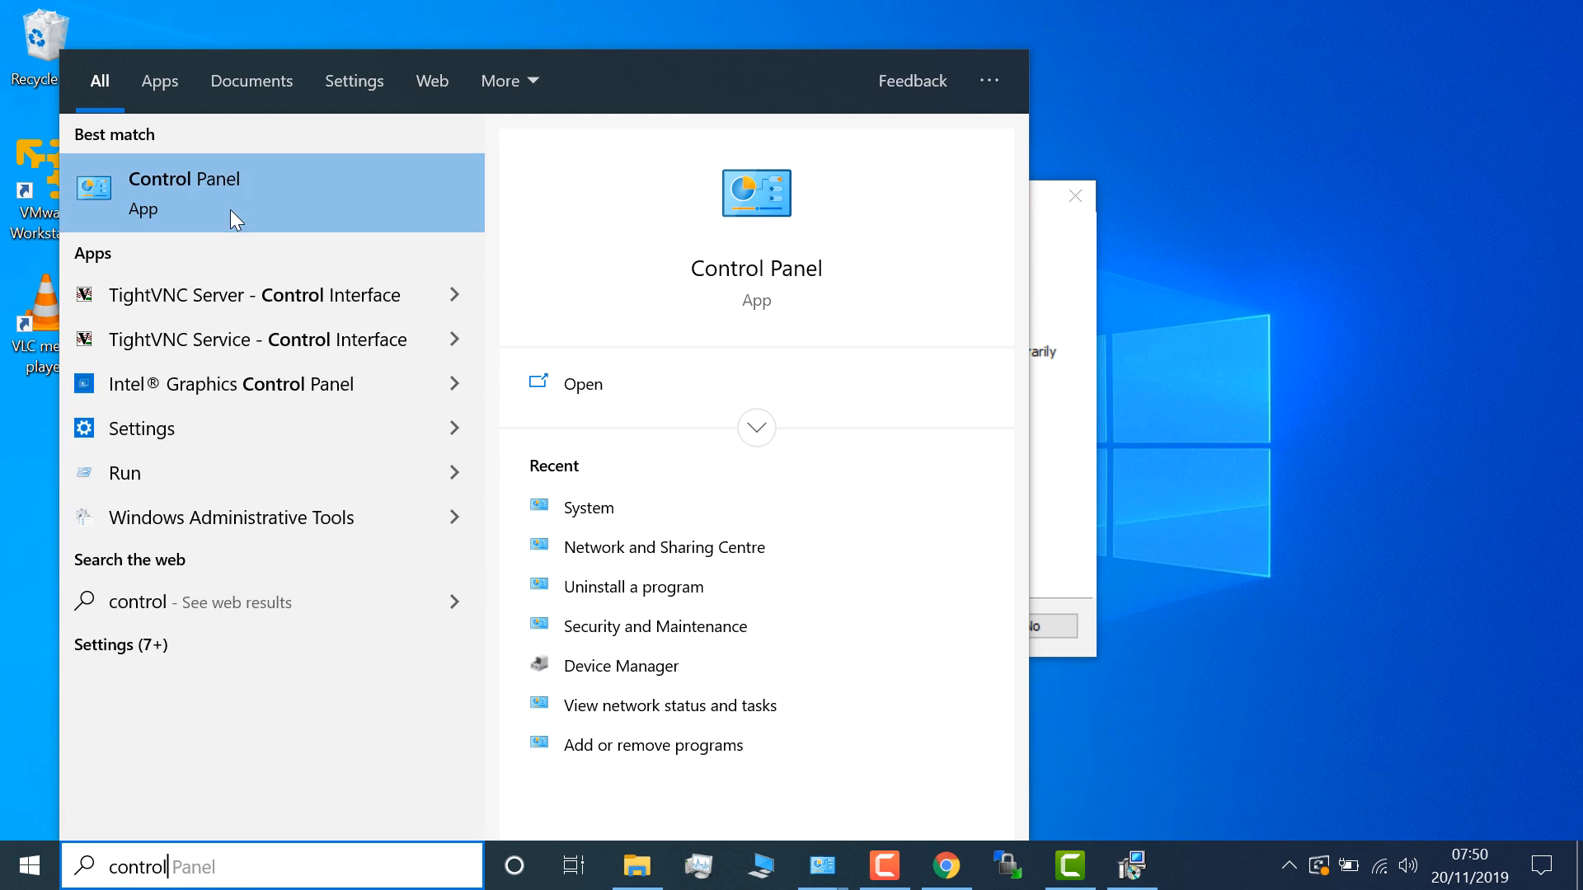
left_click(230, 209)
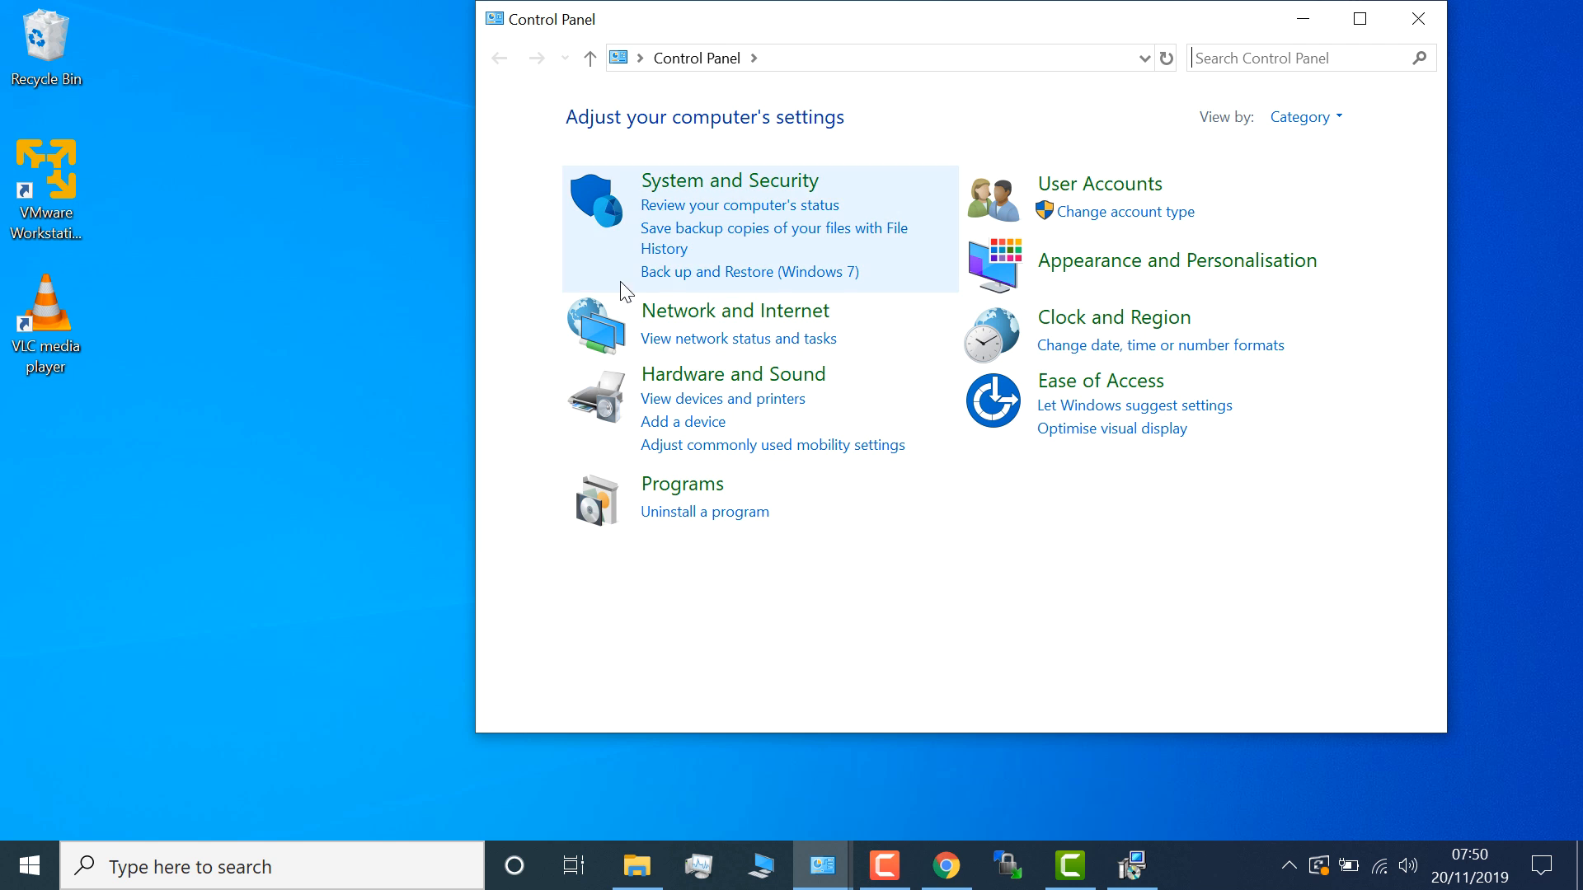
left_click(690, 329)
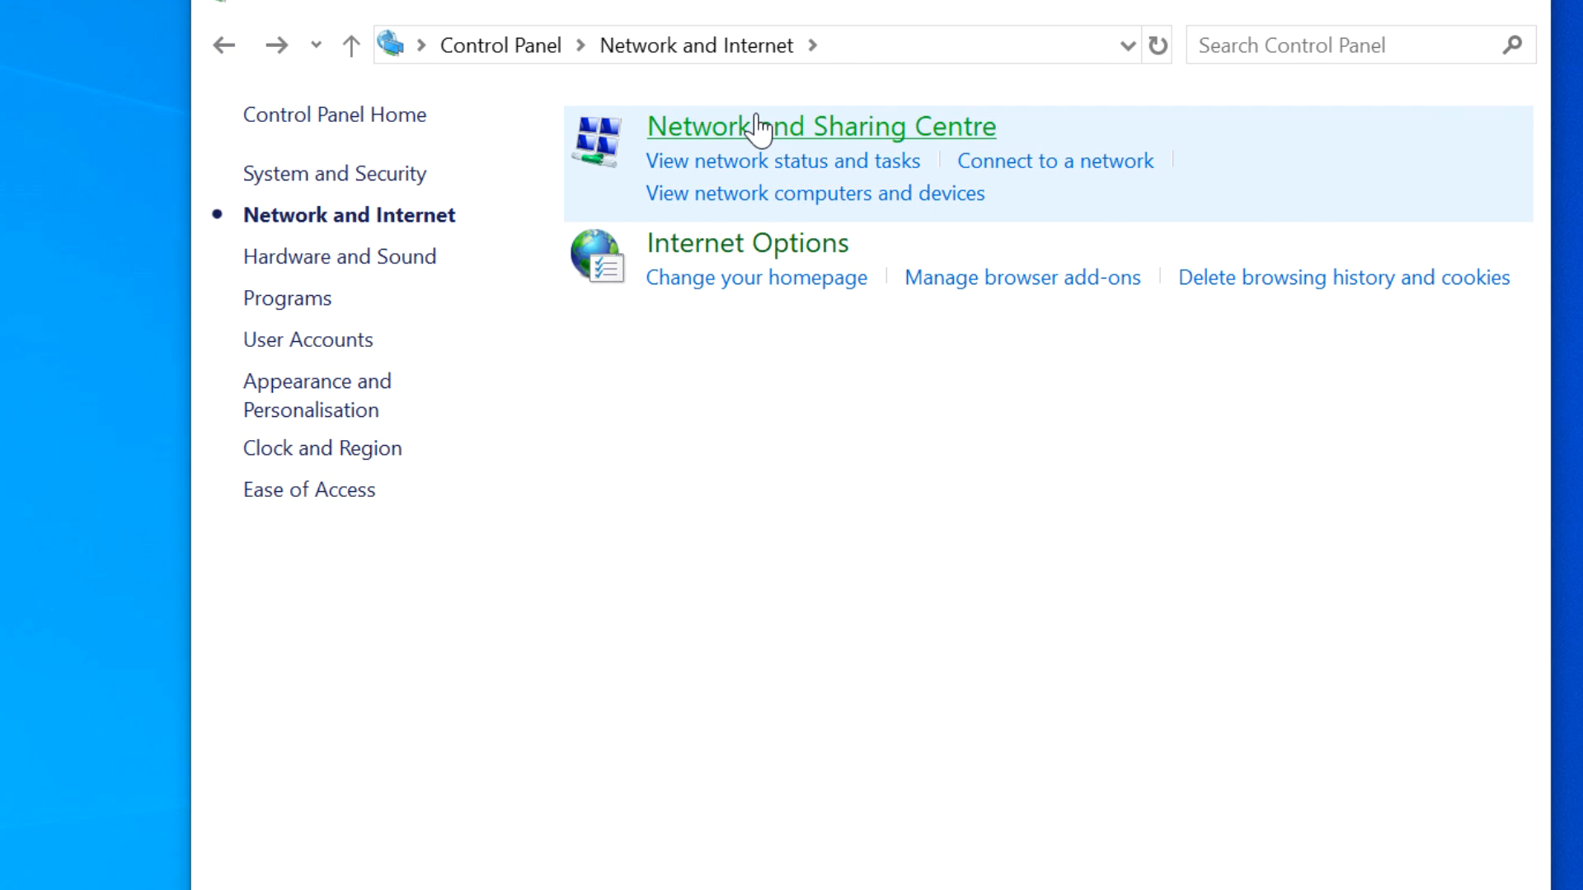
left_click(756, 126)
left_click(371, 182)
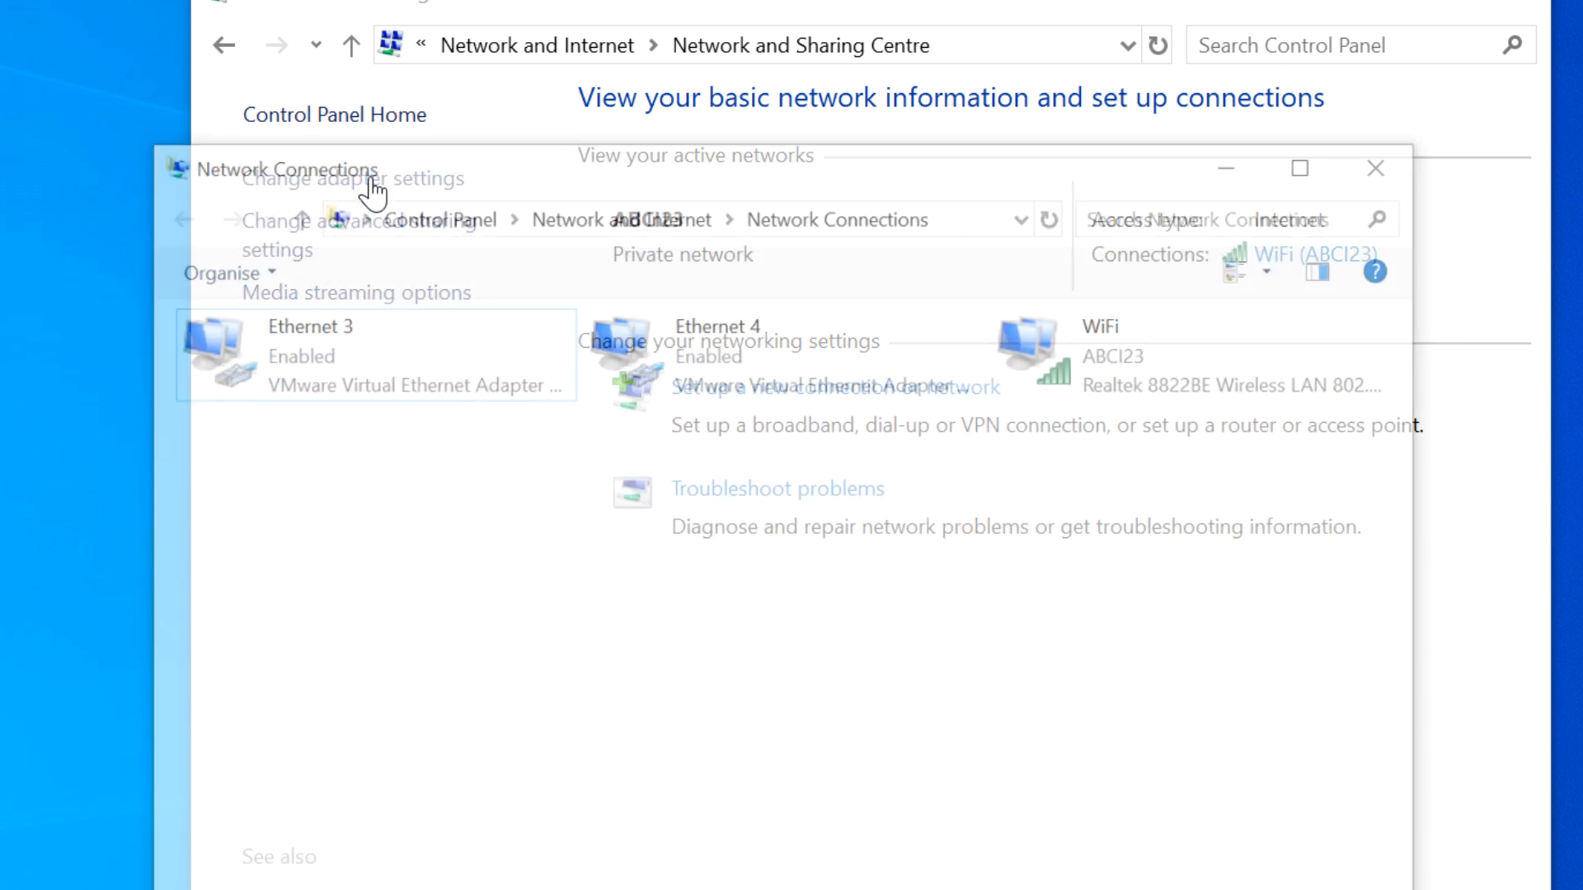
- Review the WiFi, Ethernet 3 and Ethernet 4 adapters in Network Connections
left_click(1369, 2)
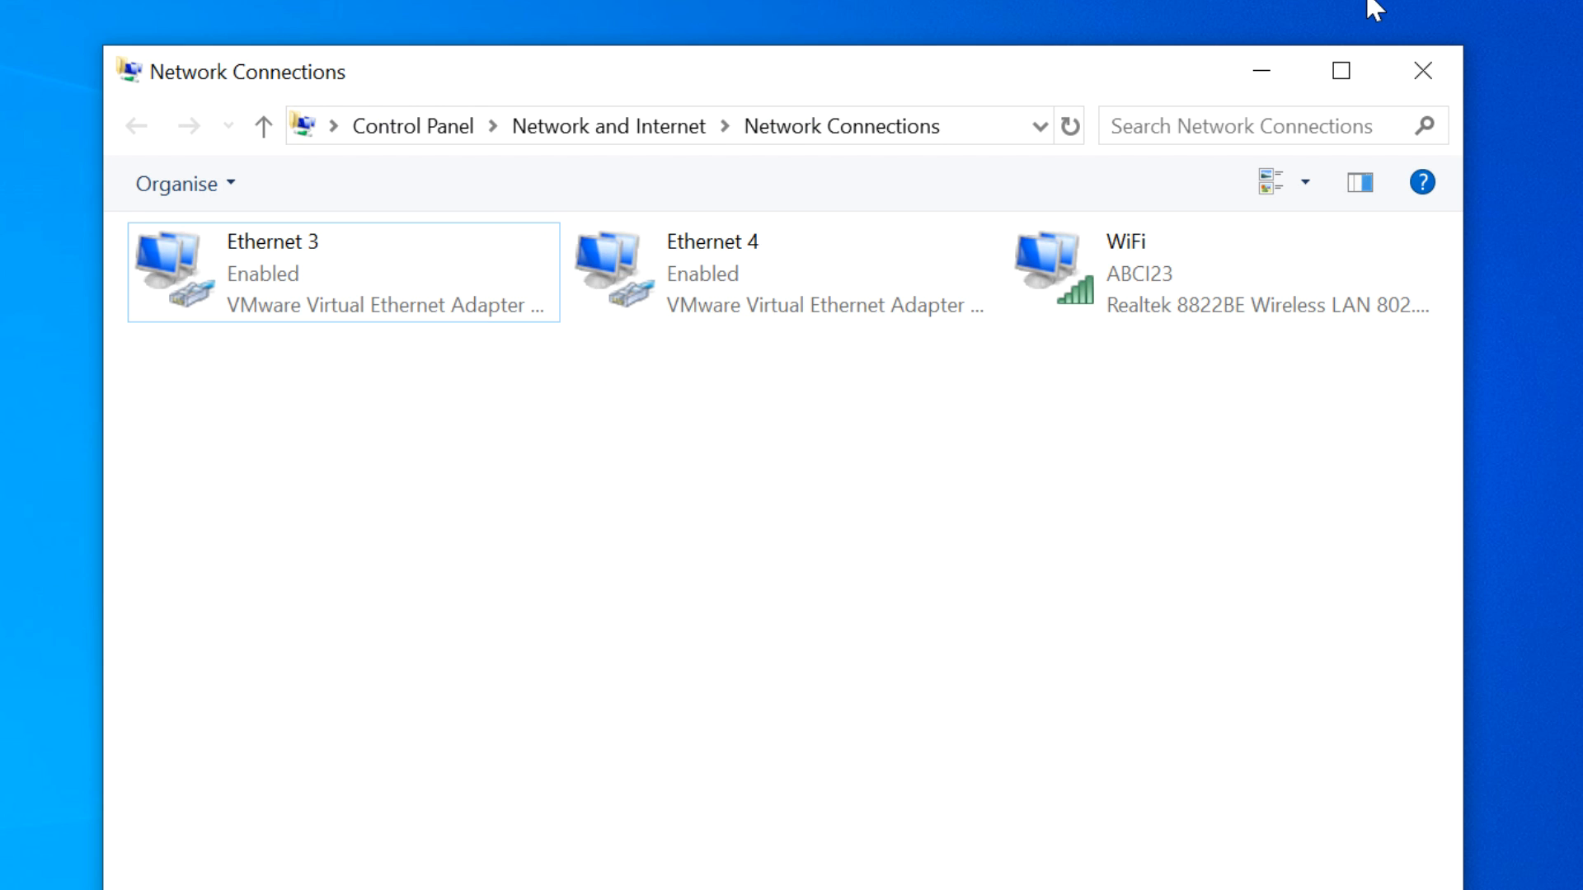
left_click(1154, 290)
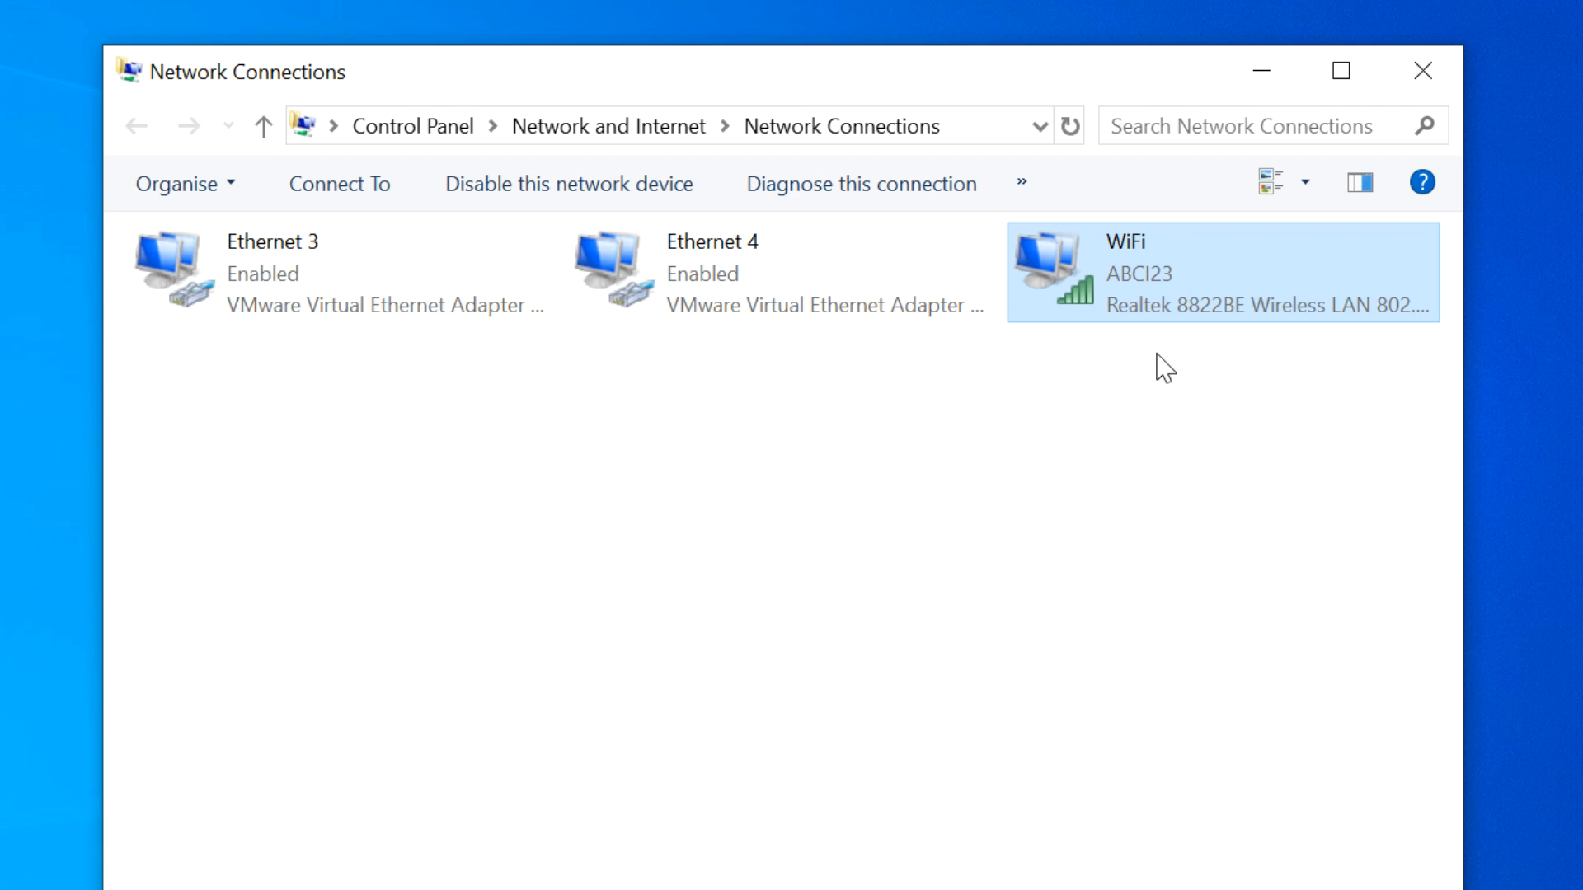
left_click(381, 298)
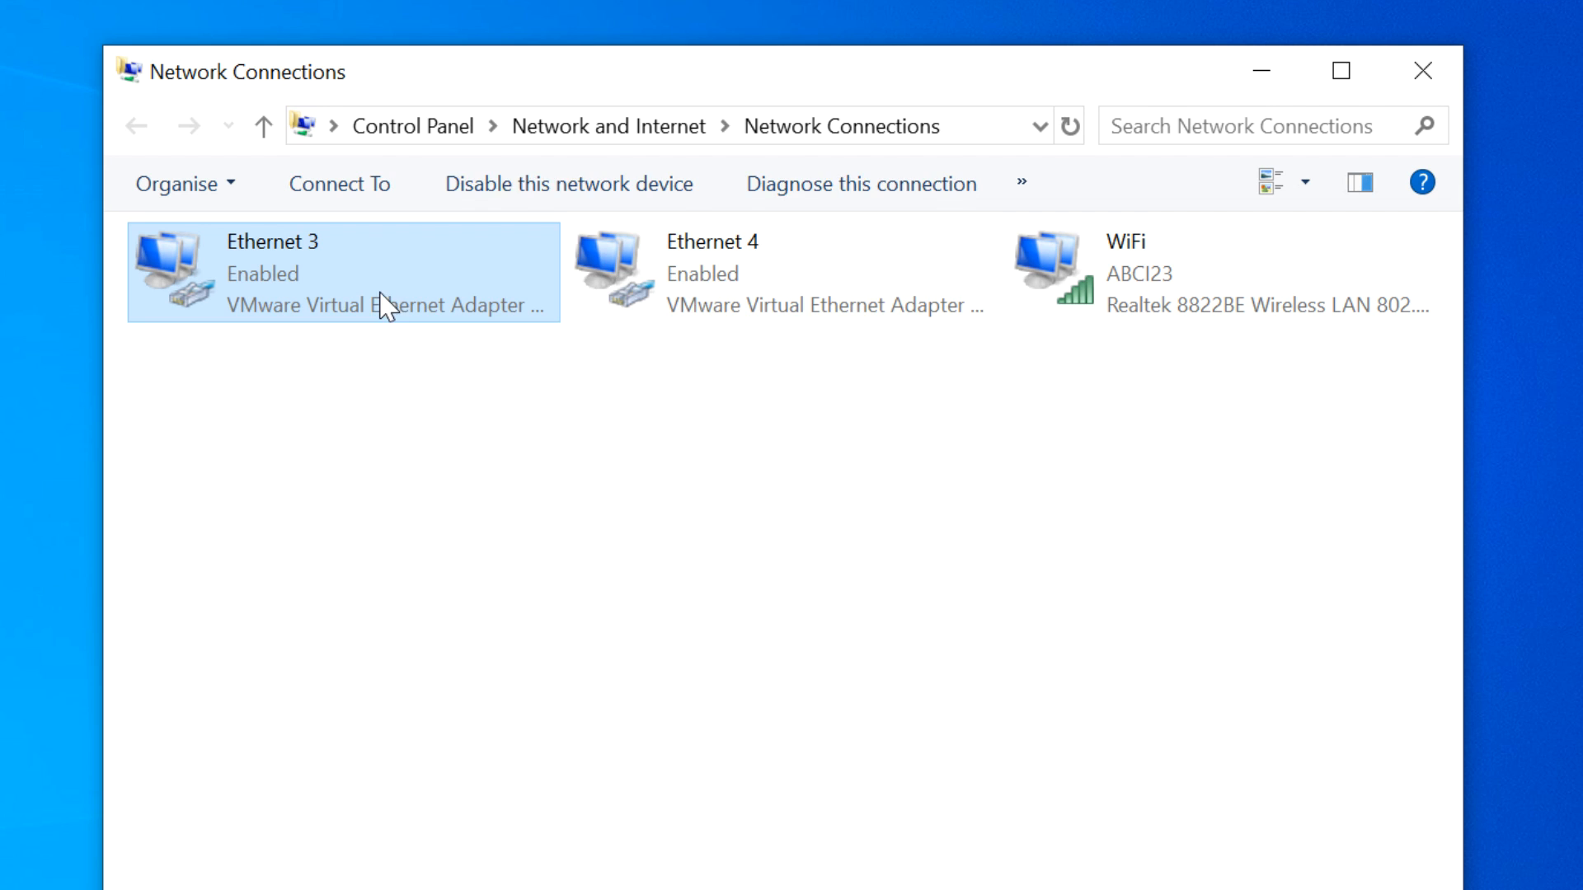
left_click(648, 284)
left_click_drag(607, 71, 599, 2)
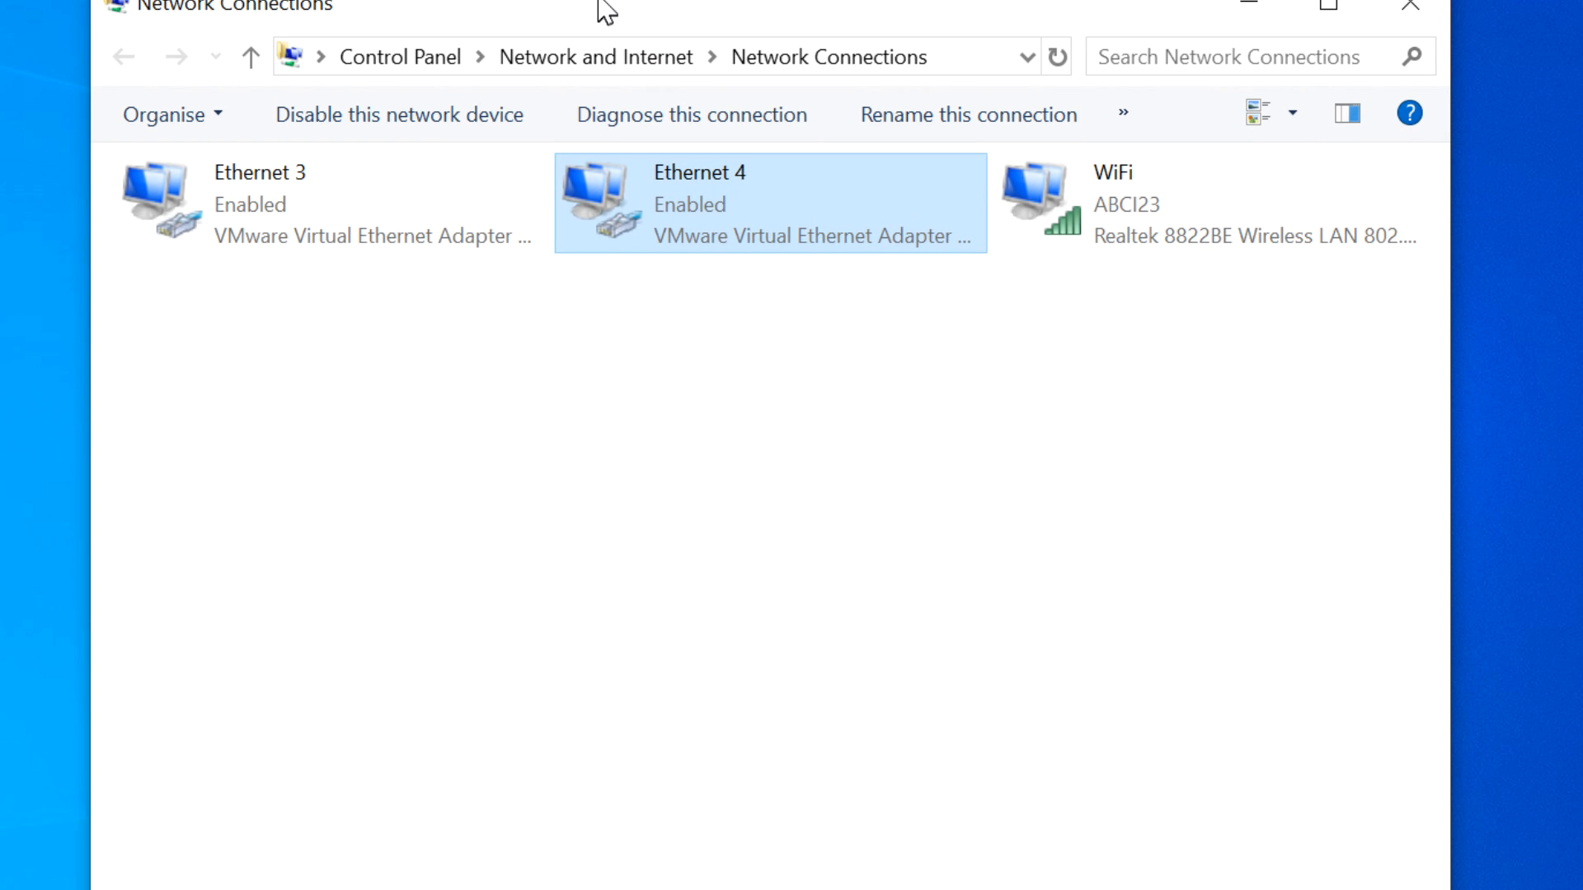
left_click(550, 343)
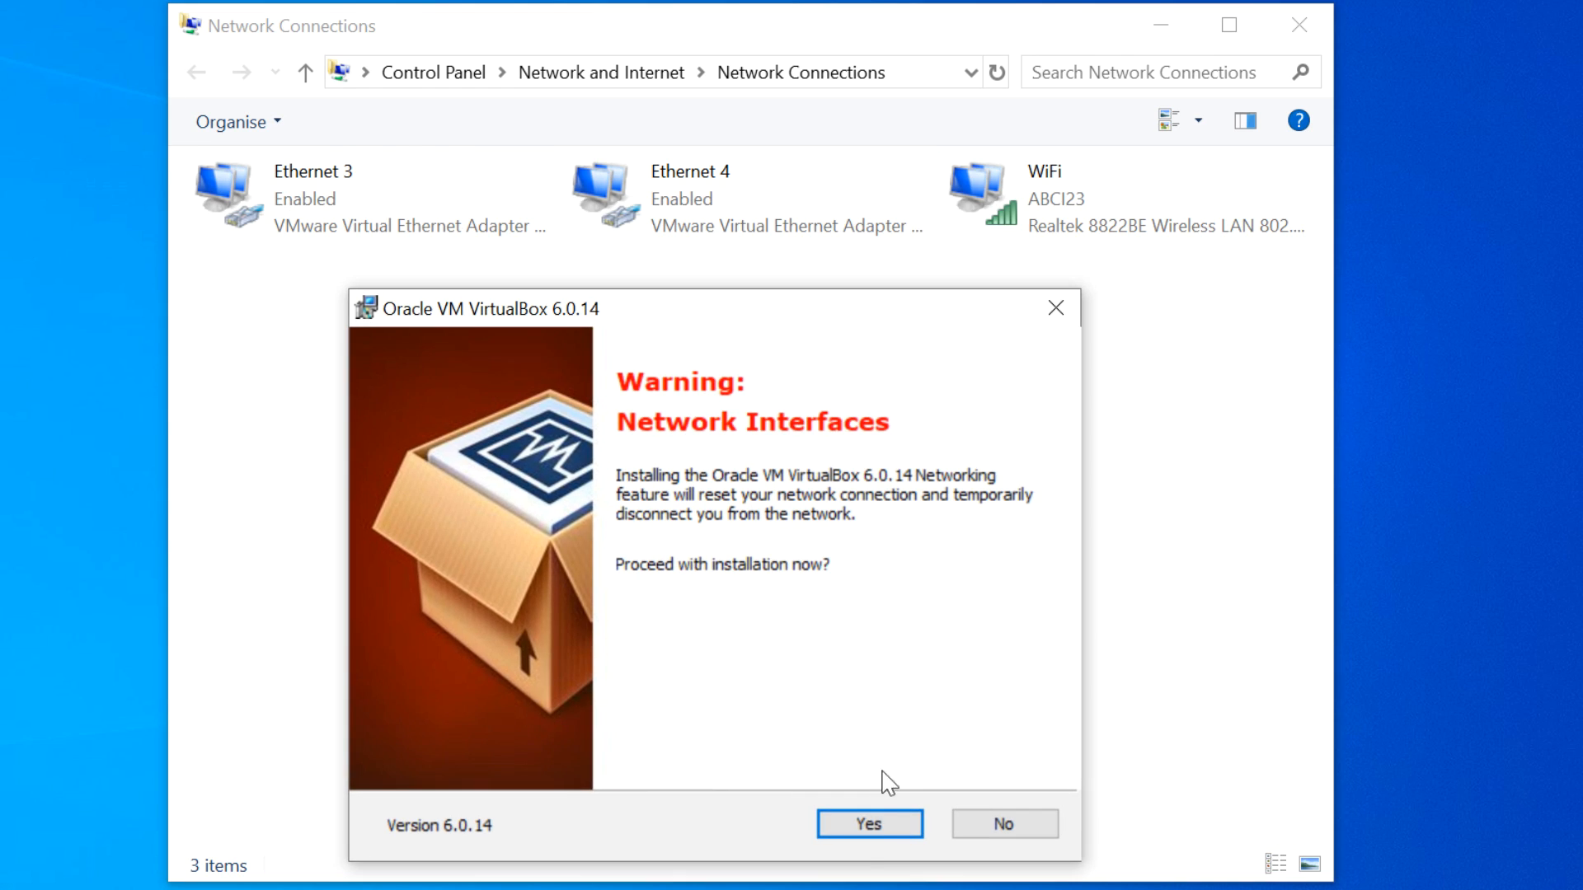
- Install VirtualBox 6.0.14, check the new Ethernet 5 Host-Only adapter, and finish the wizard
left_click(867, 824)
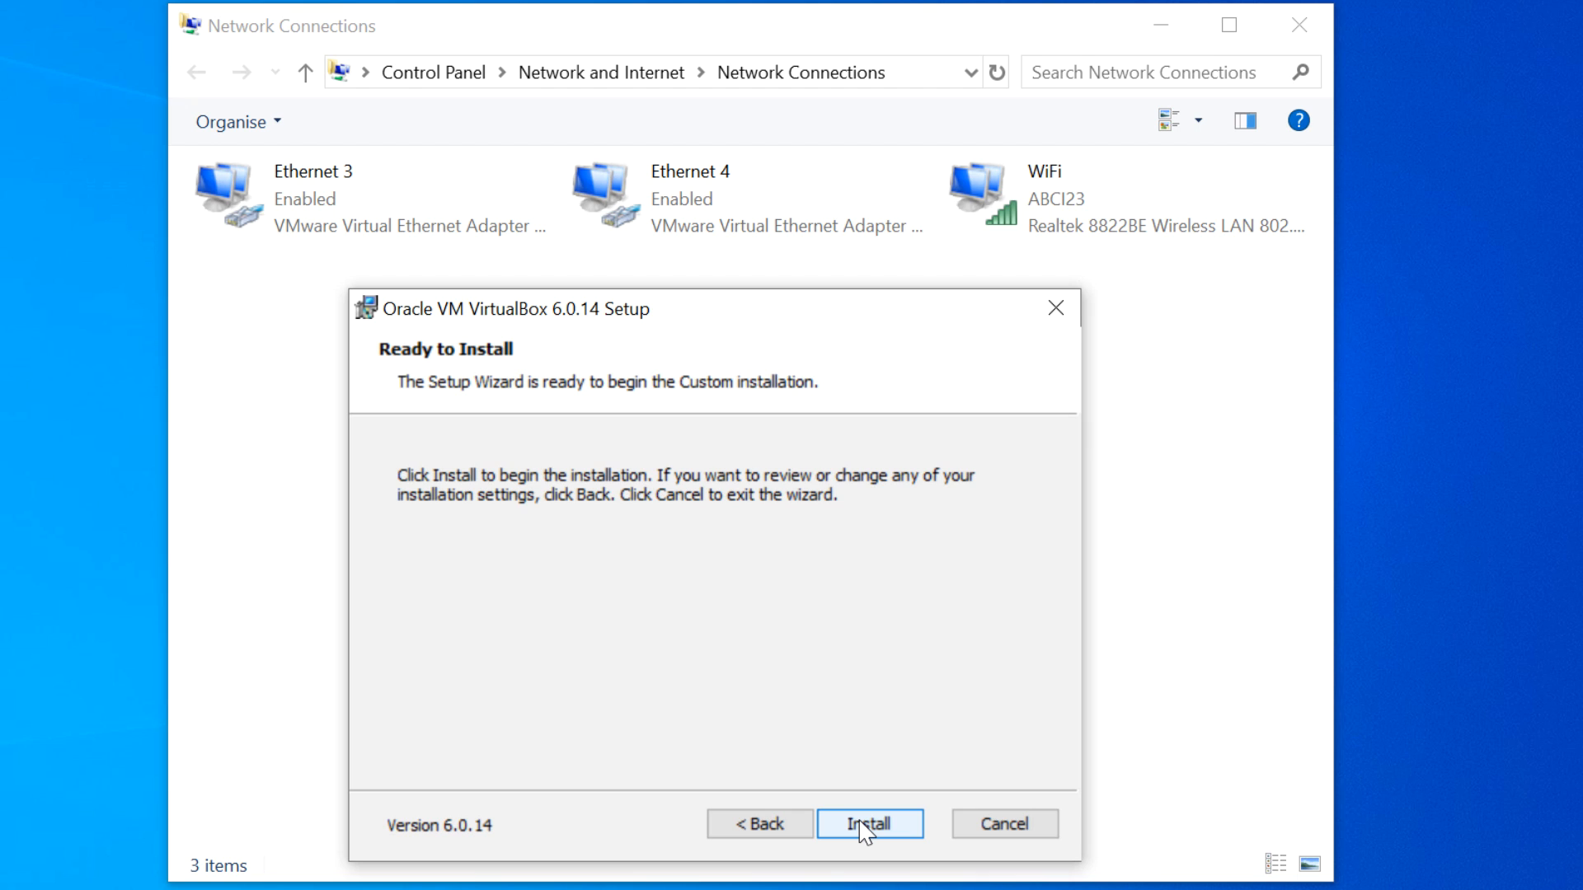
left_click(861, 822)
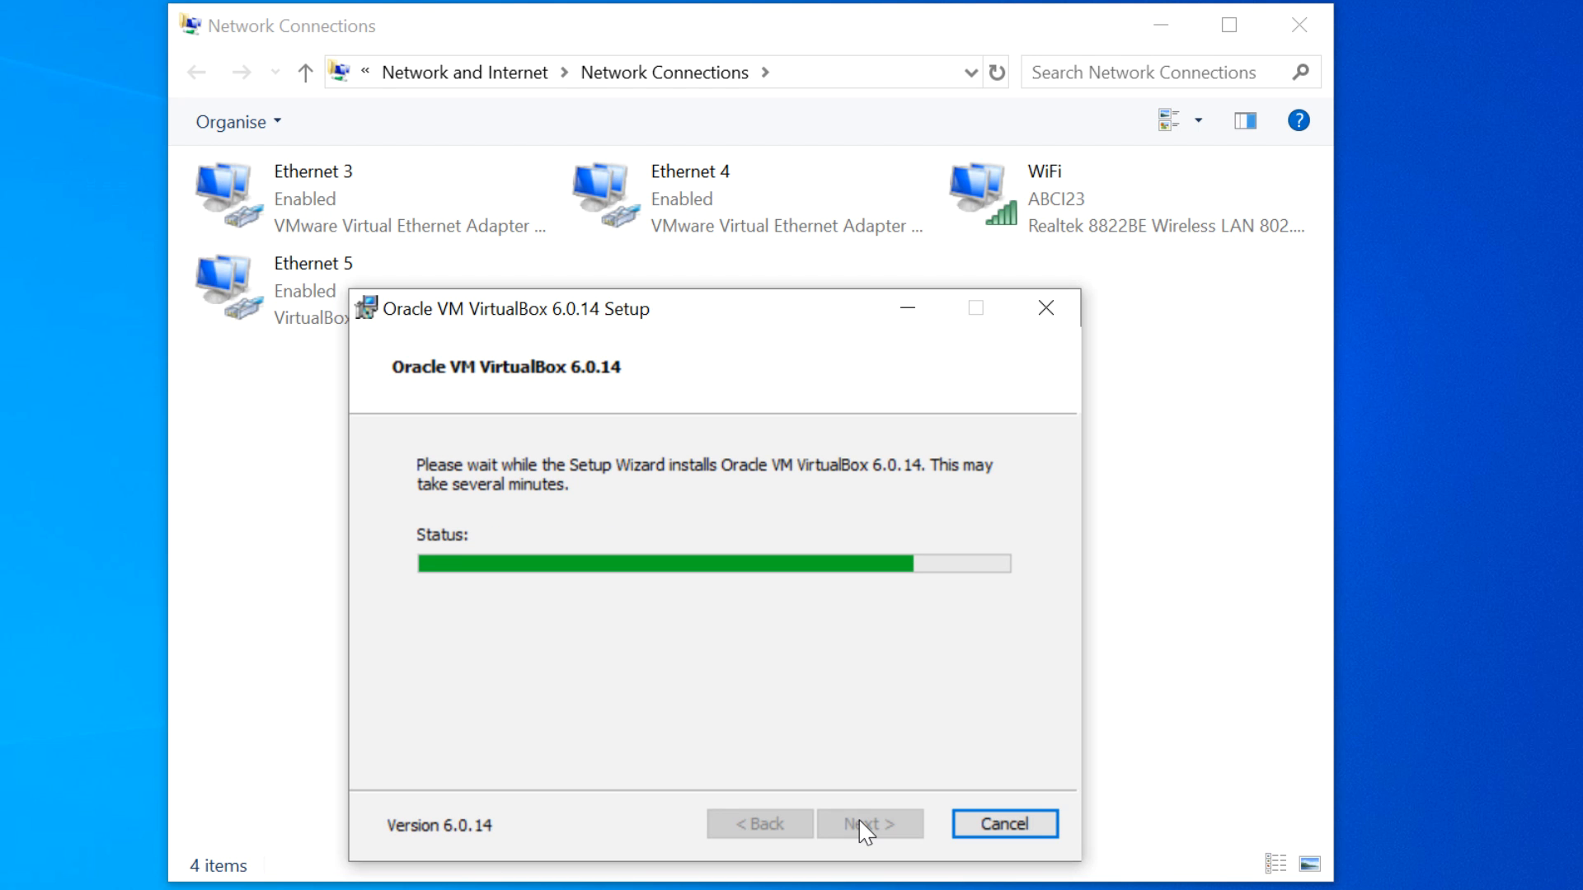
left_click(369, 331)
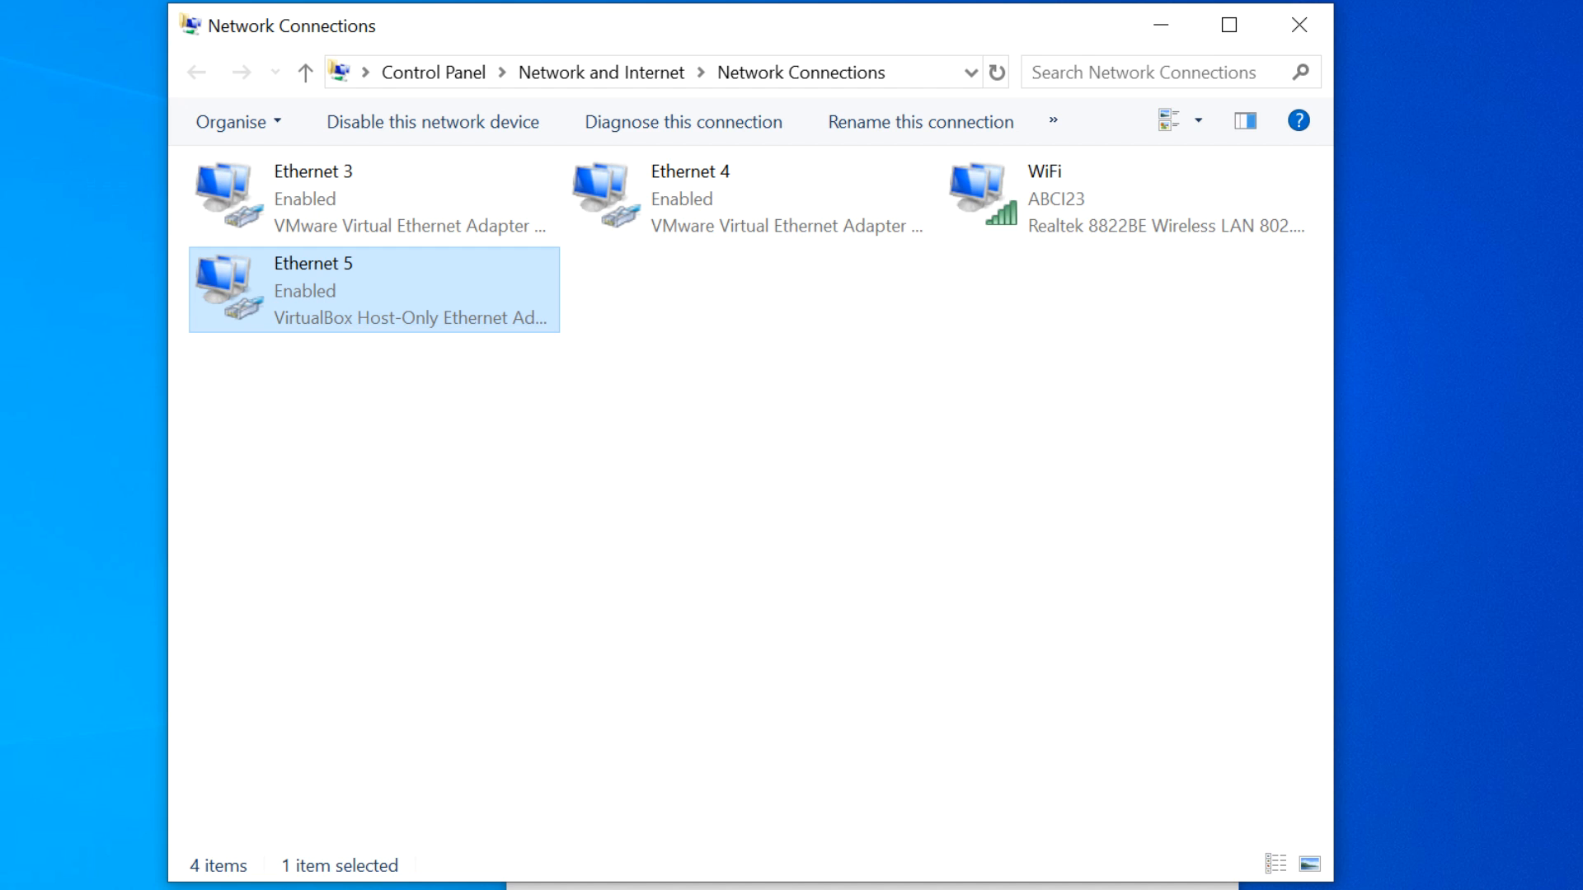
left_click(814, 887)
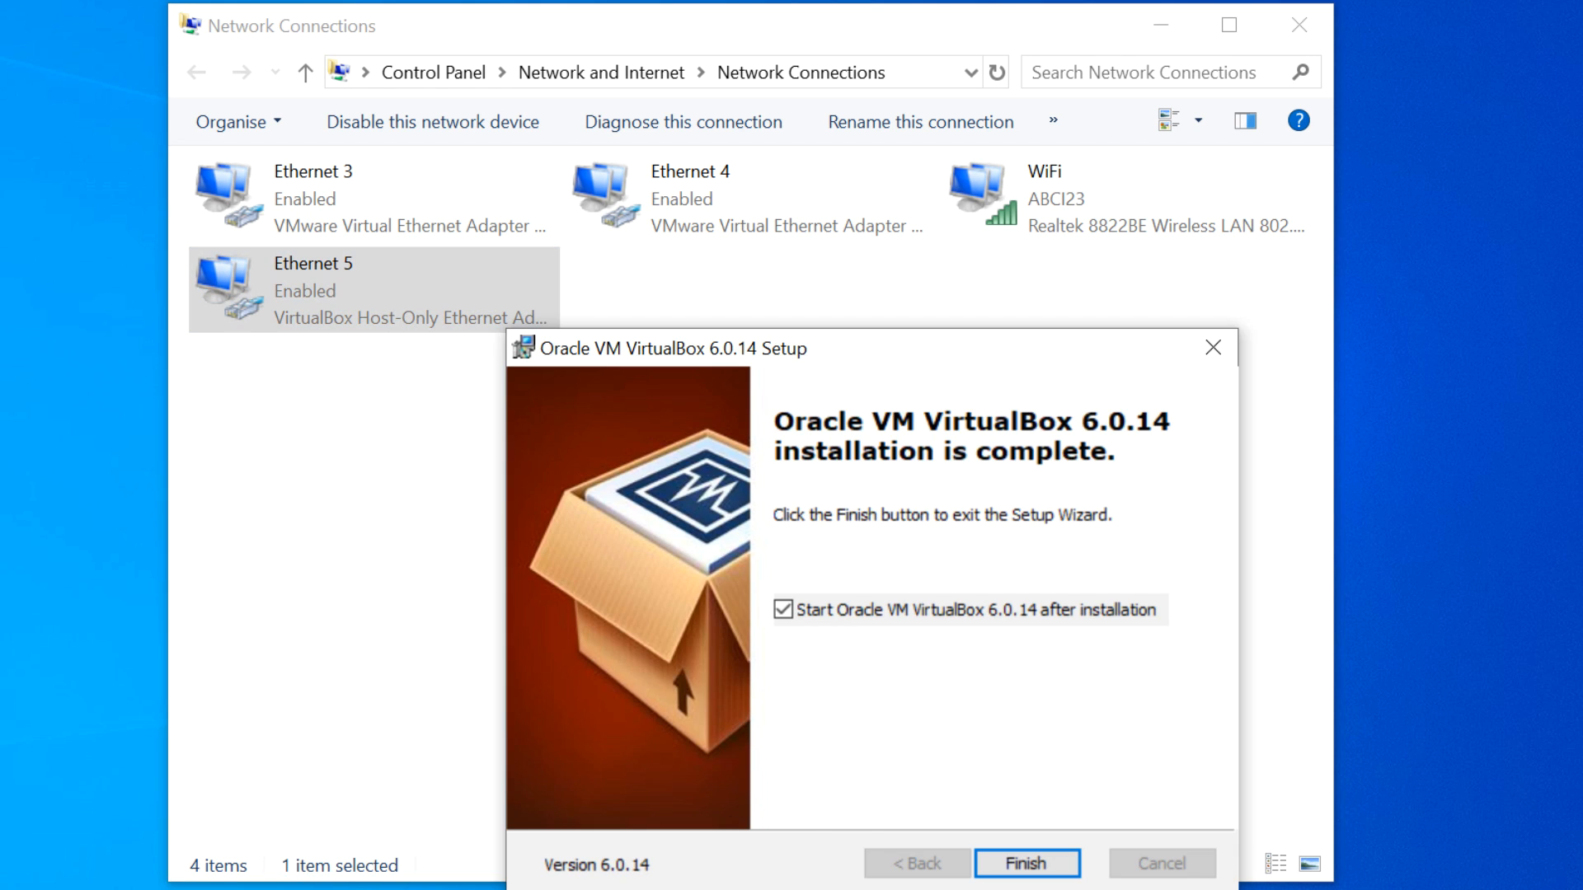
left_click(1023, 863)
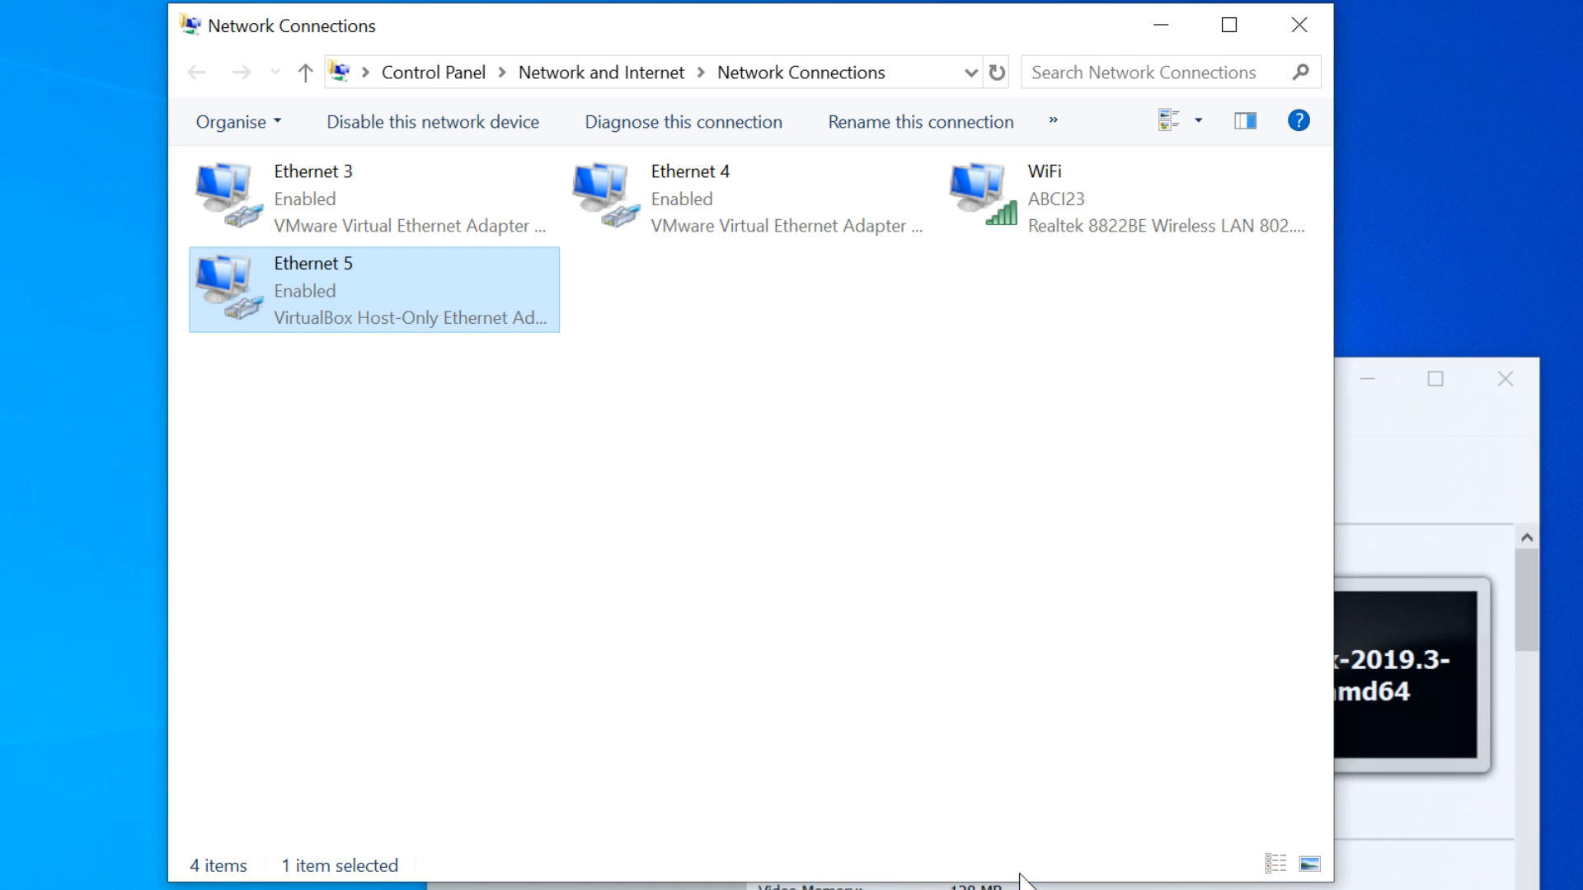
- Load ubuntu.com and start downloading Ubuntu Desktop 18.04 LTS from the Download menu
left_click(1385, 468)
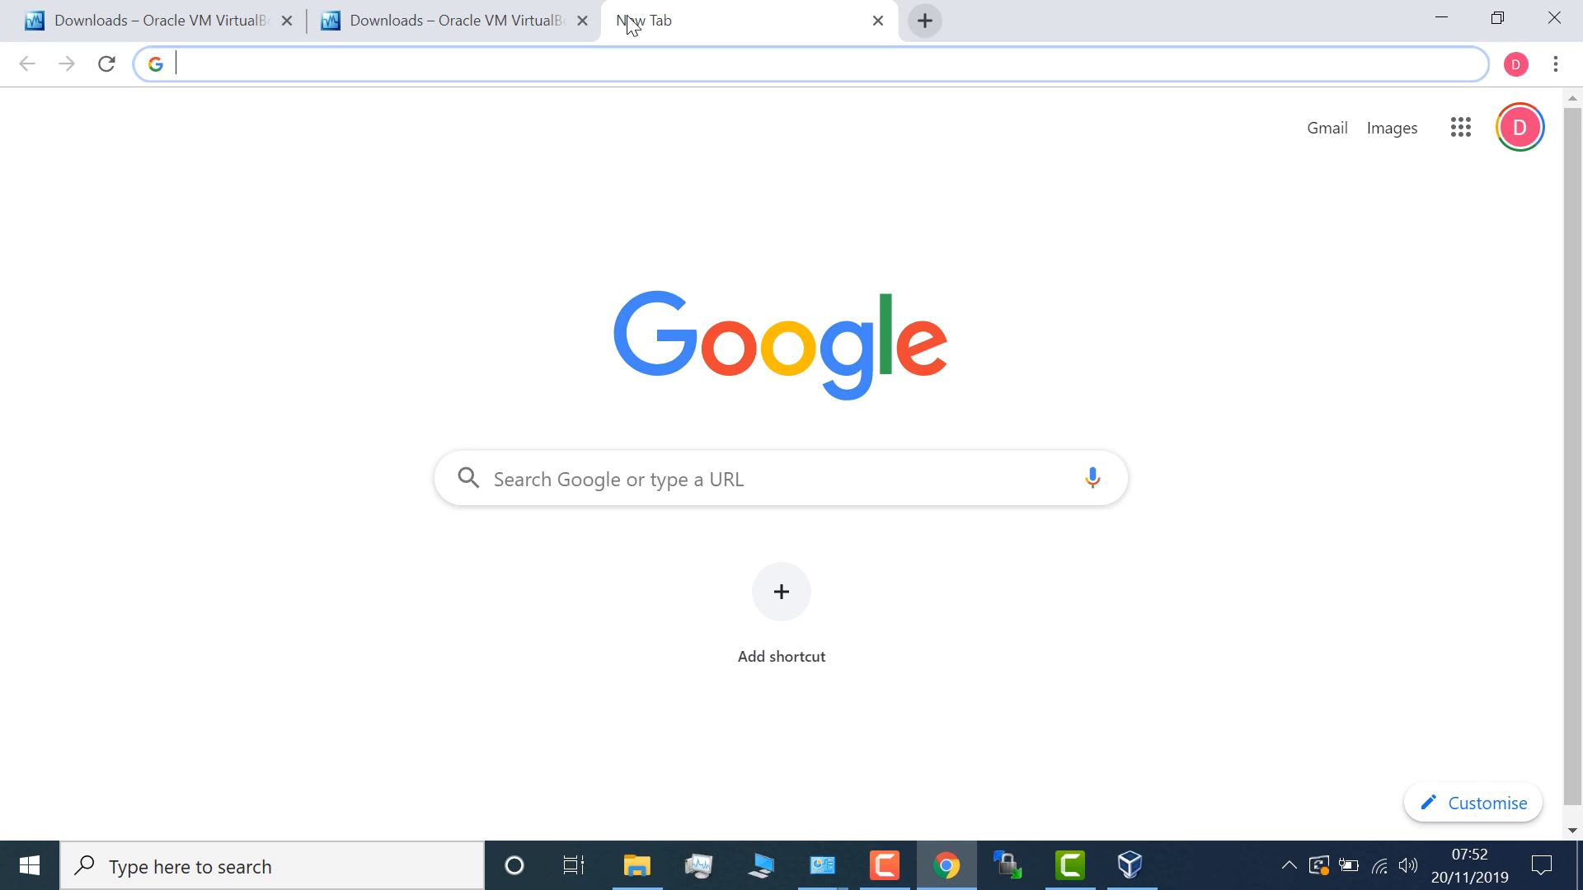
type("ubuntu.com")
key("Return")
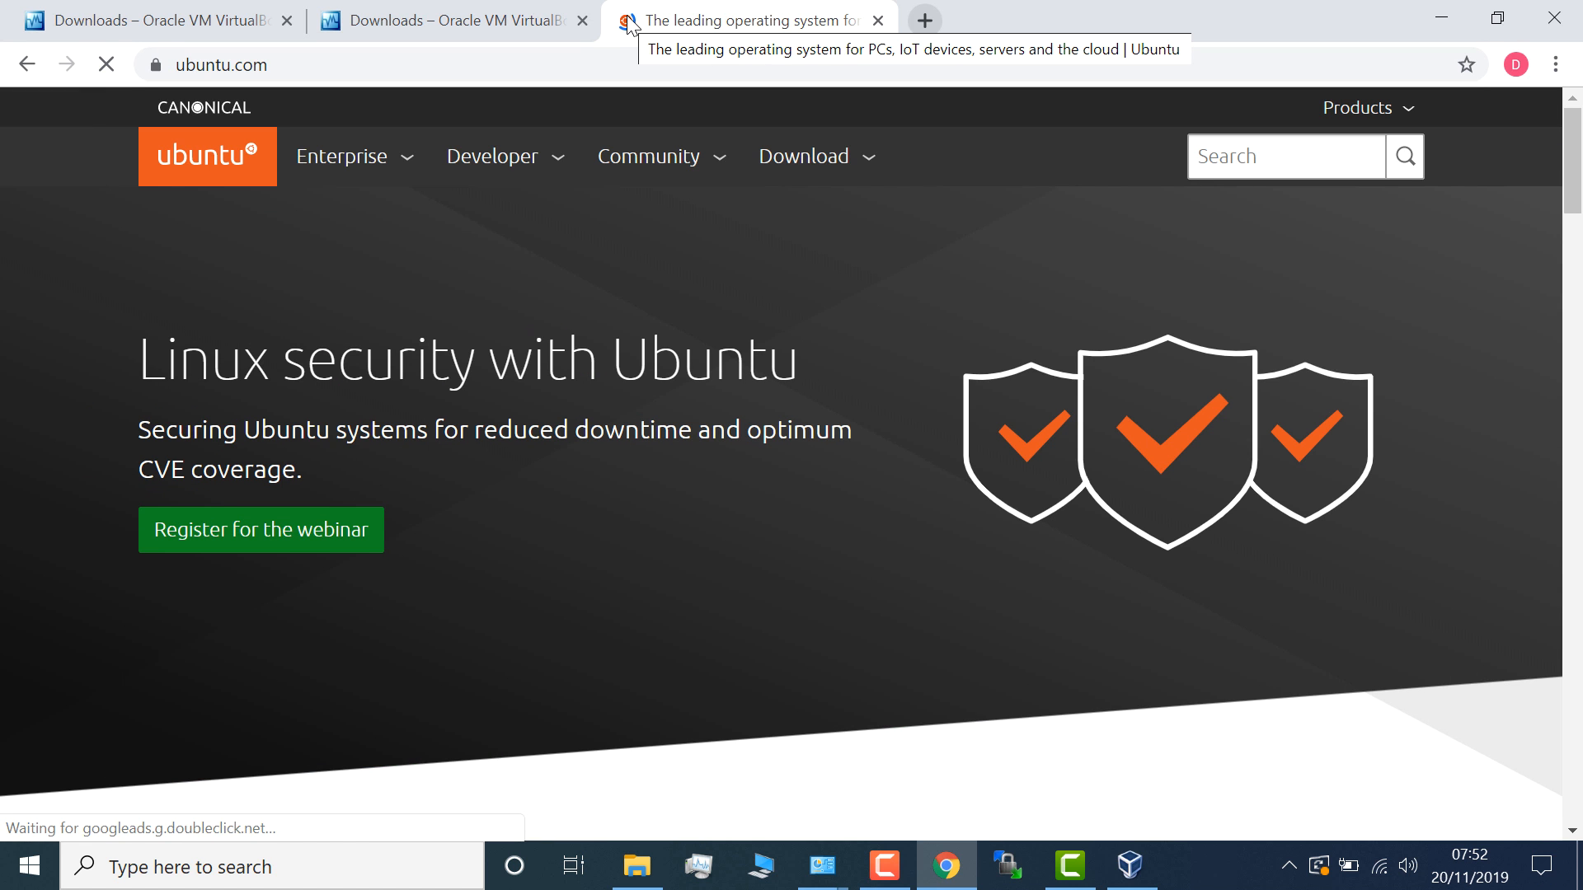
left_click(794, 158)
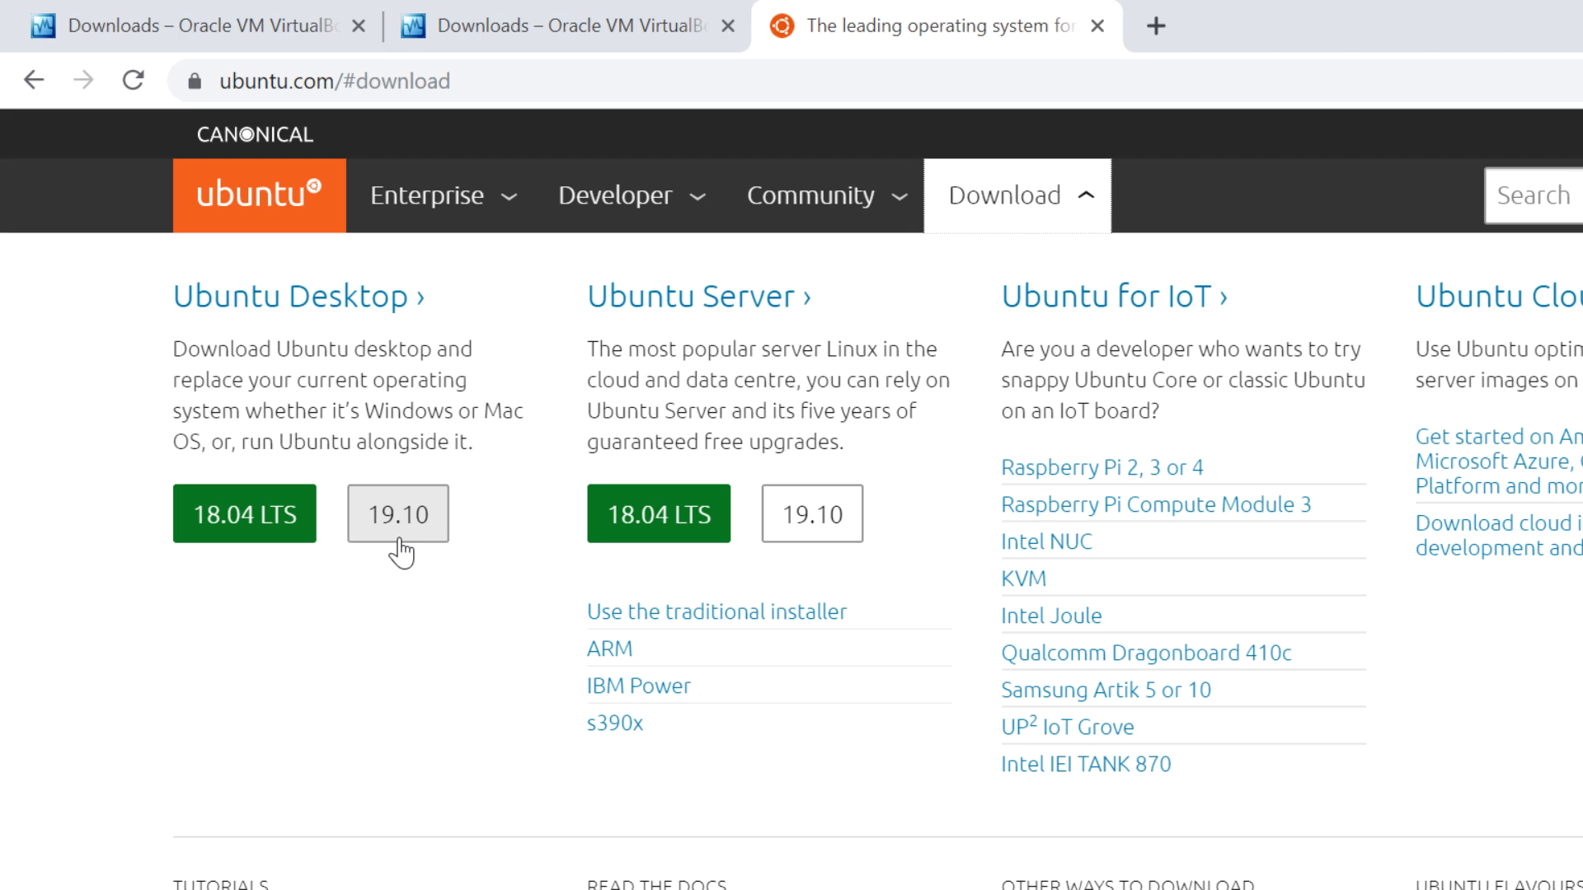
left_click(225, 538)
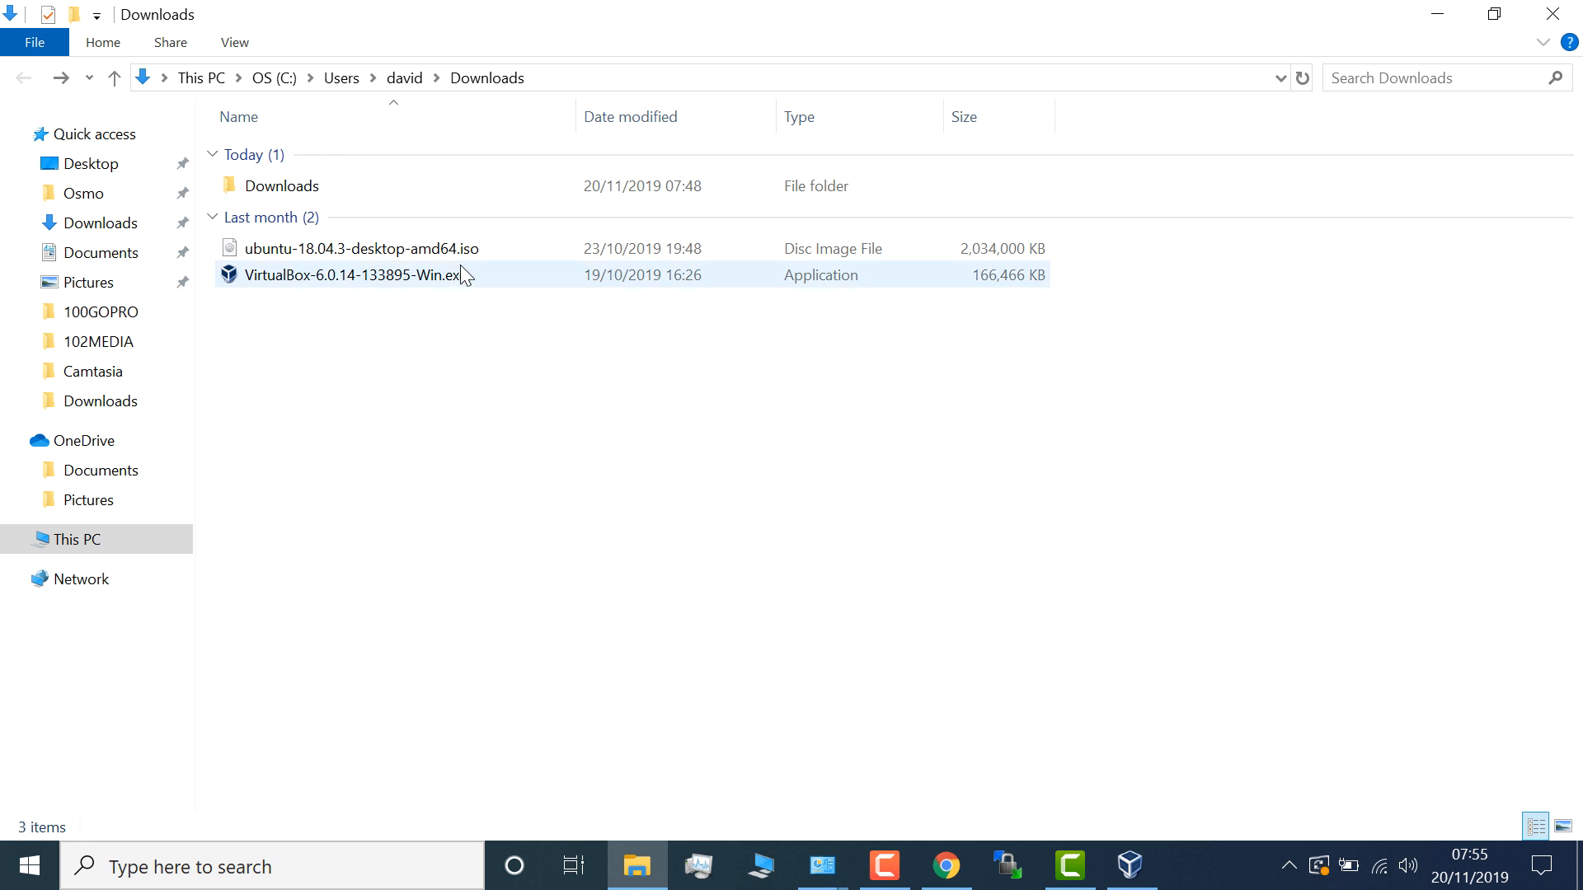
- Select ubuntu-18.04.3-desktop-amd64.iso in the Downloads folder
left_click(490, 248)
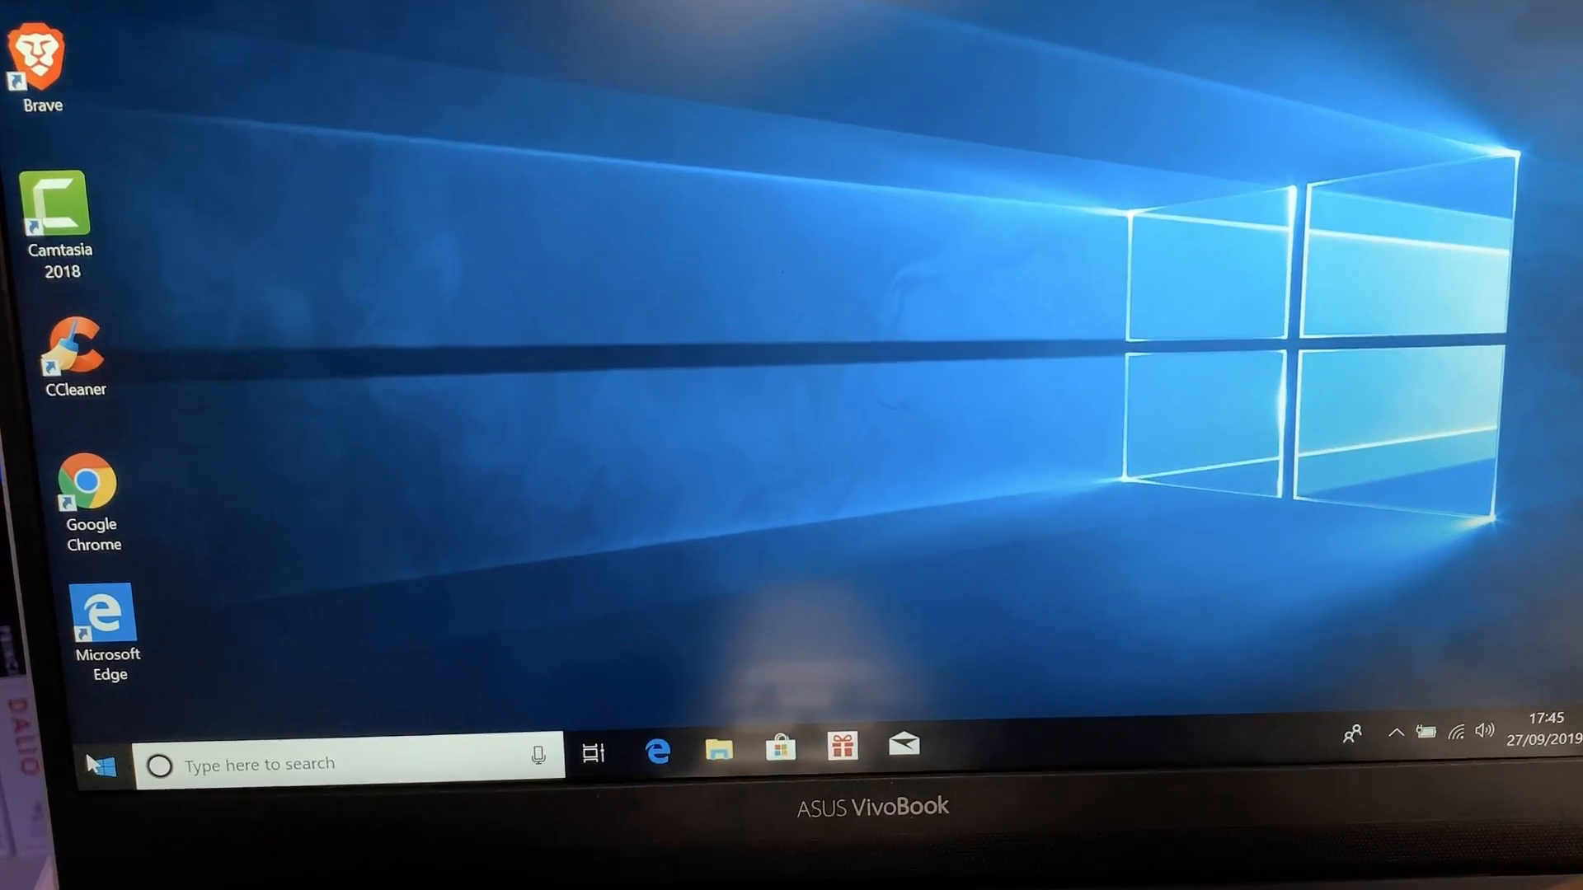
- Restart the laptop from the Start menu and enter BIOS setup with F2
left_click(95, 765)
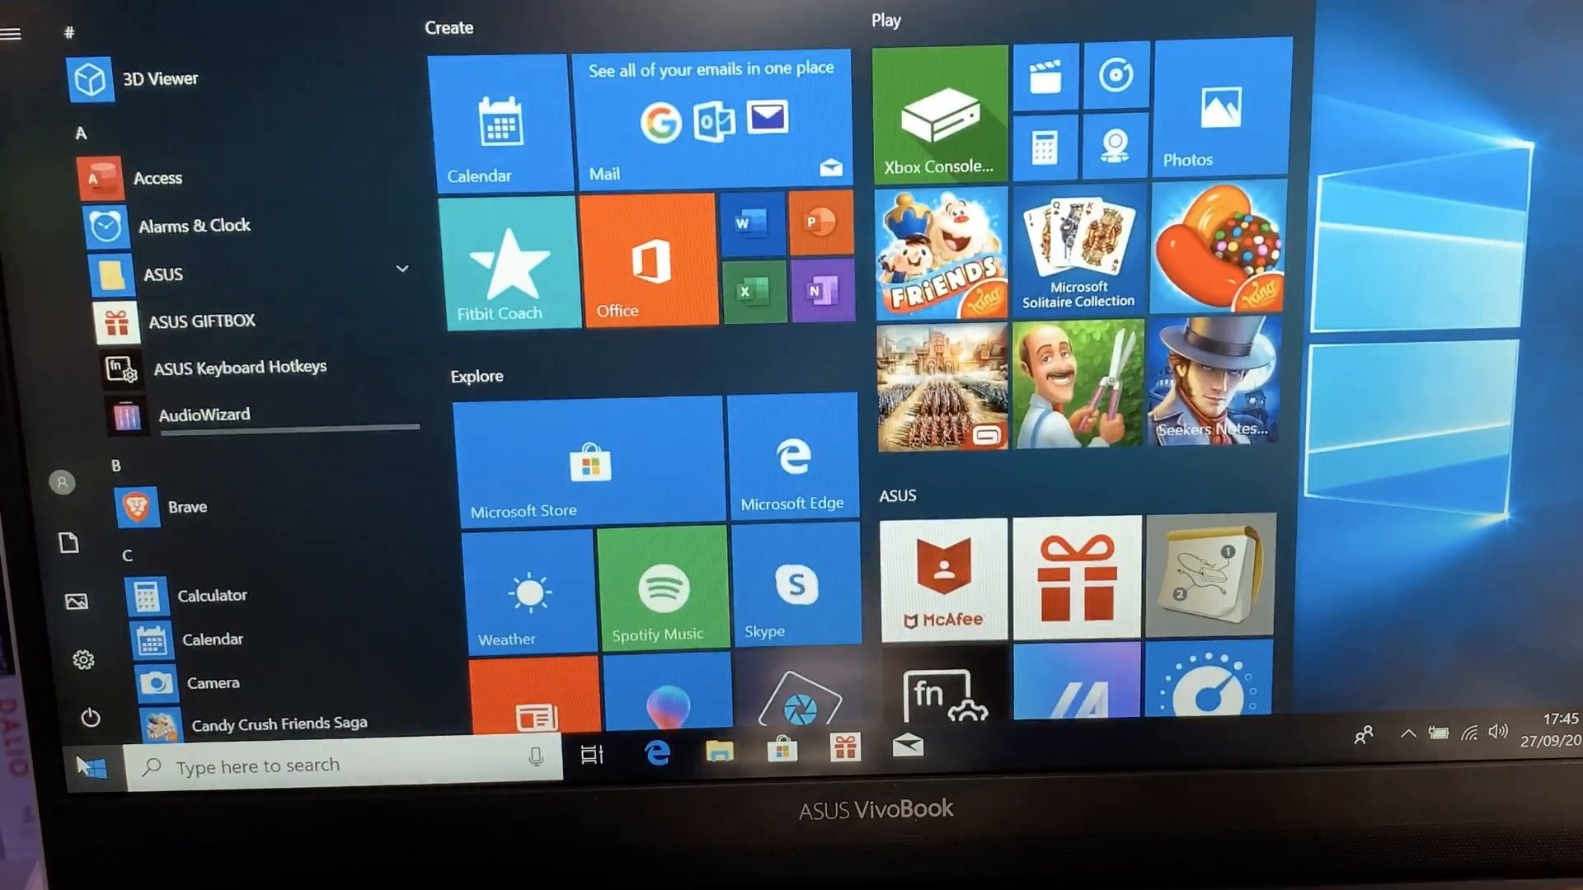
left_click(111, 705)
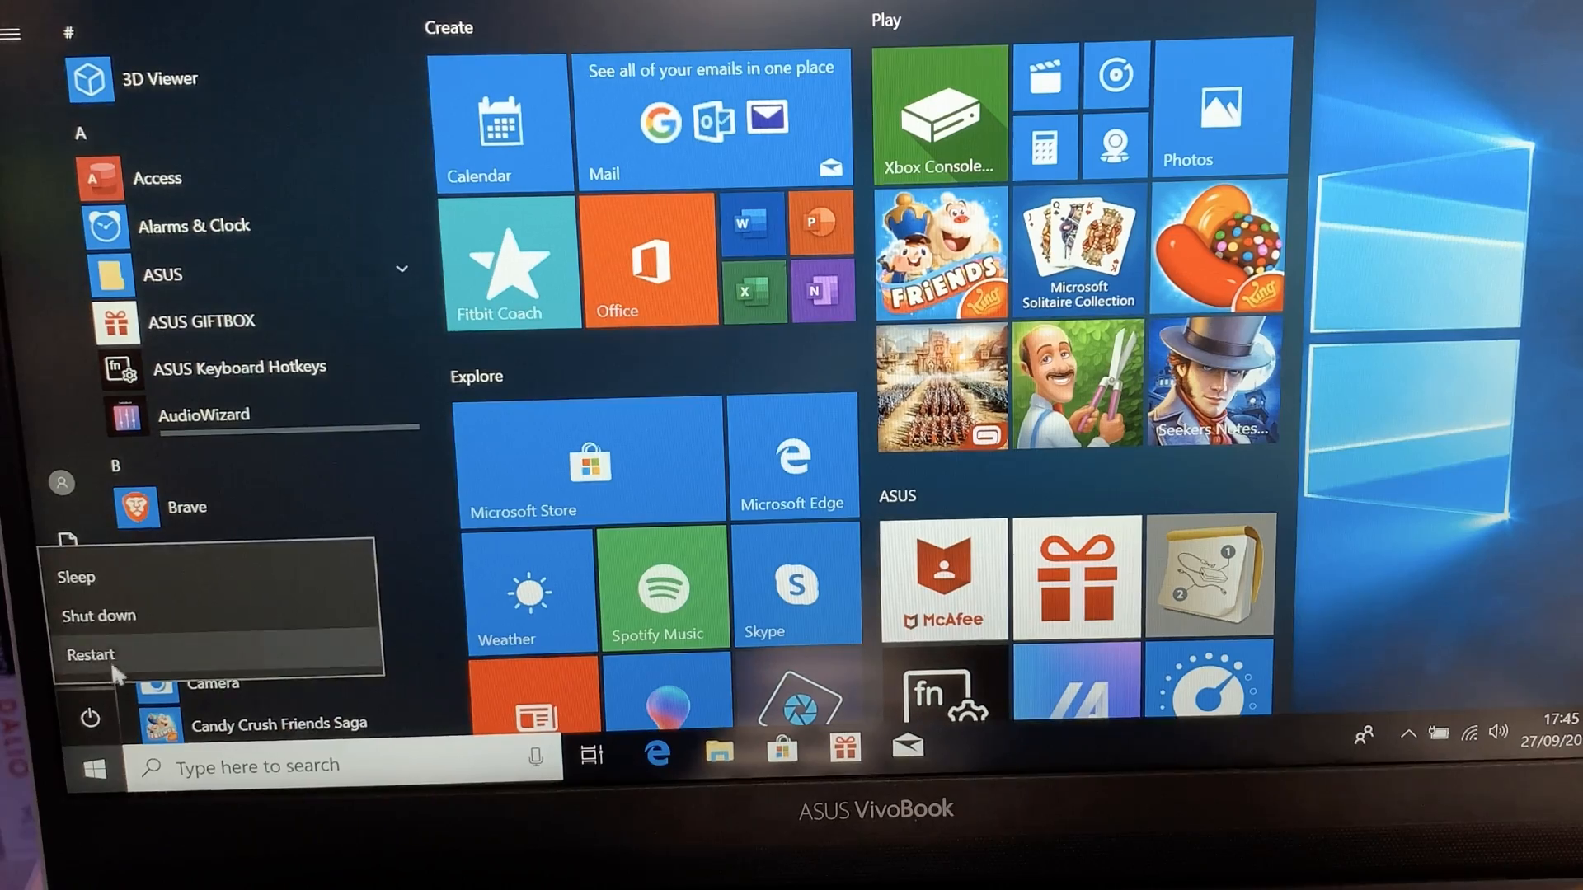
left_click(106, 618)
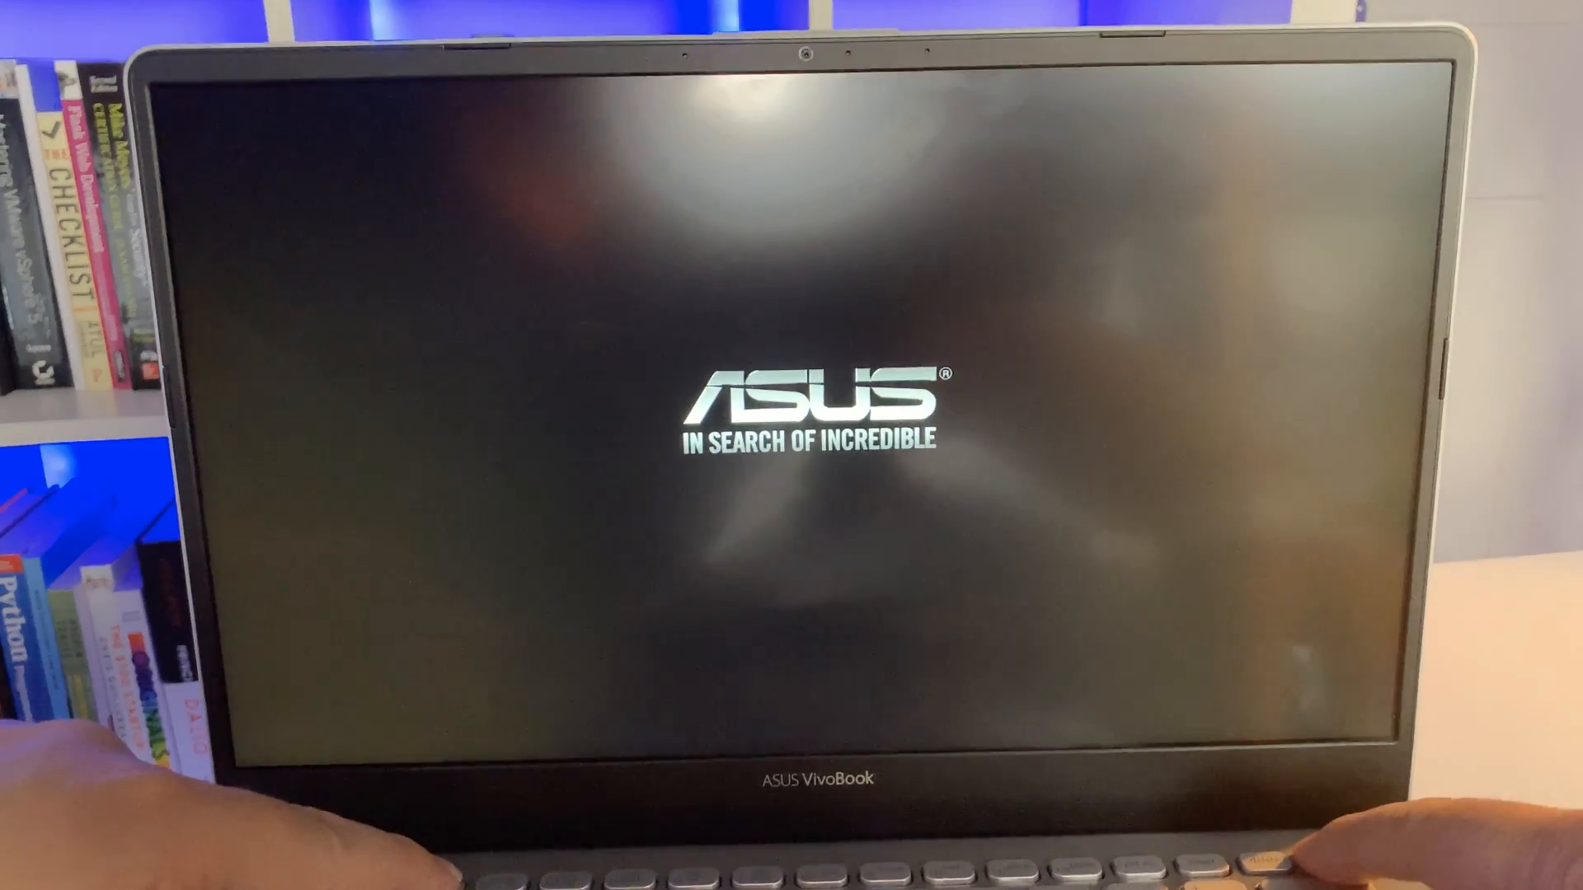
key("F2")
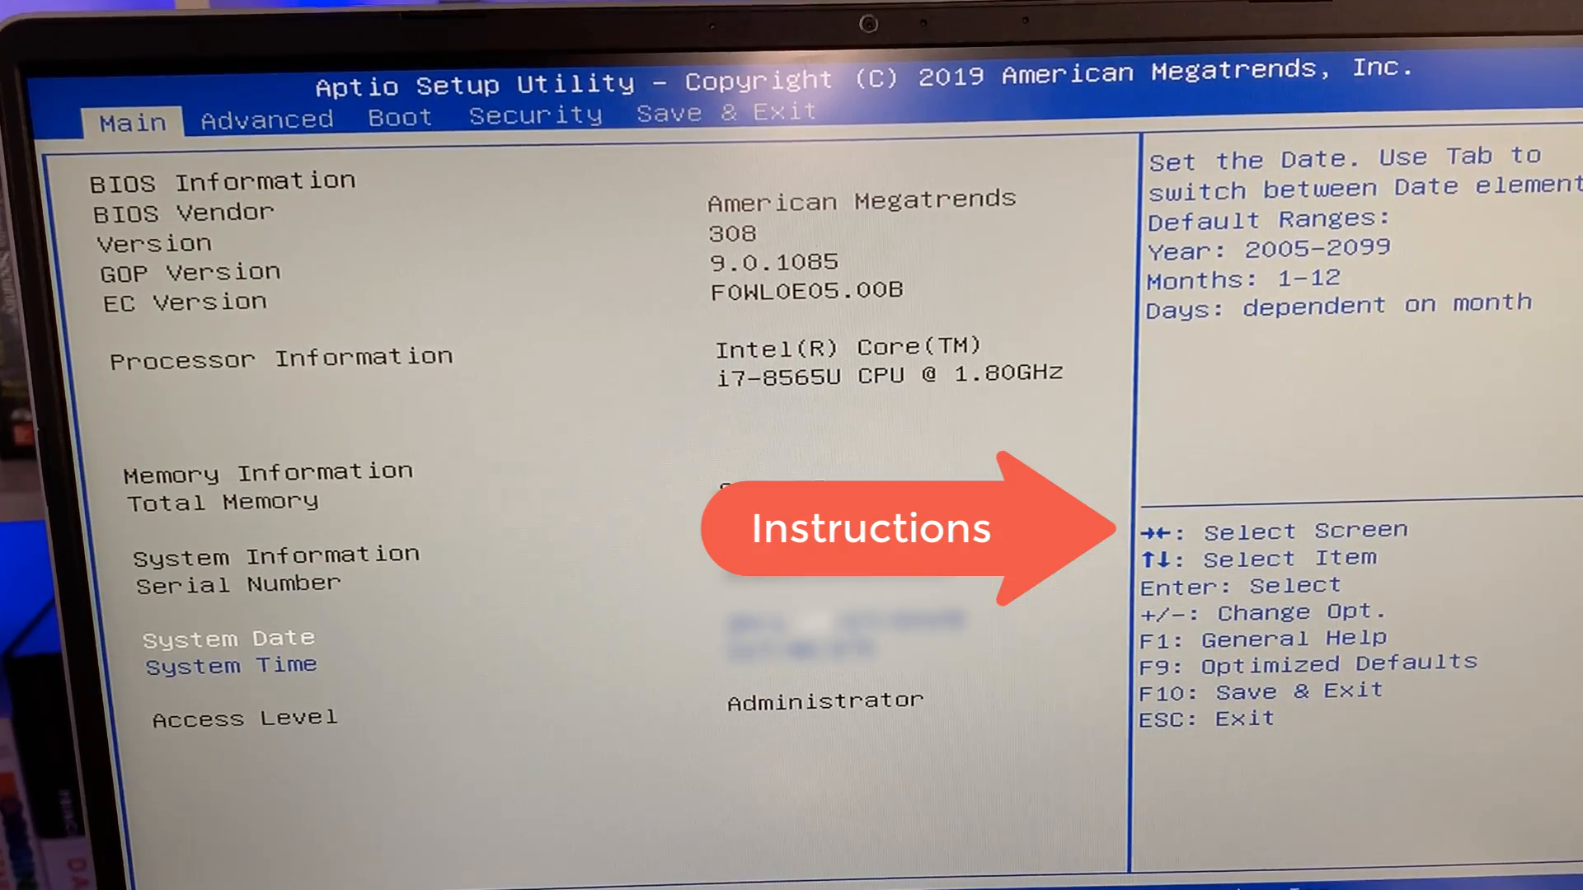
- Confirm Intel Virtualization Technology is Enabled on the Advanced tab, then move on through later pages
key("Right")
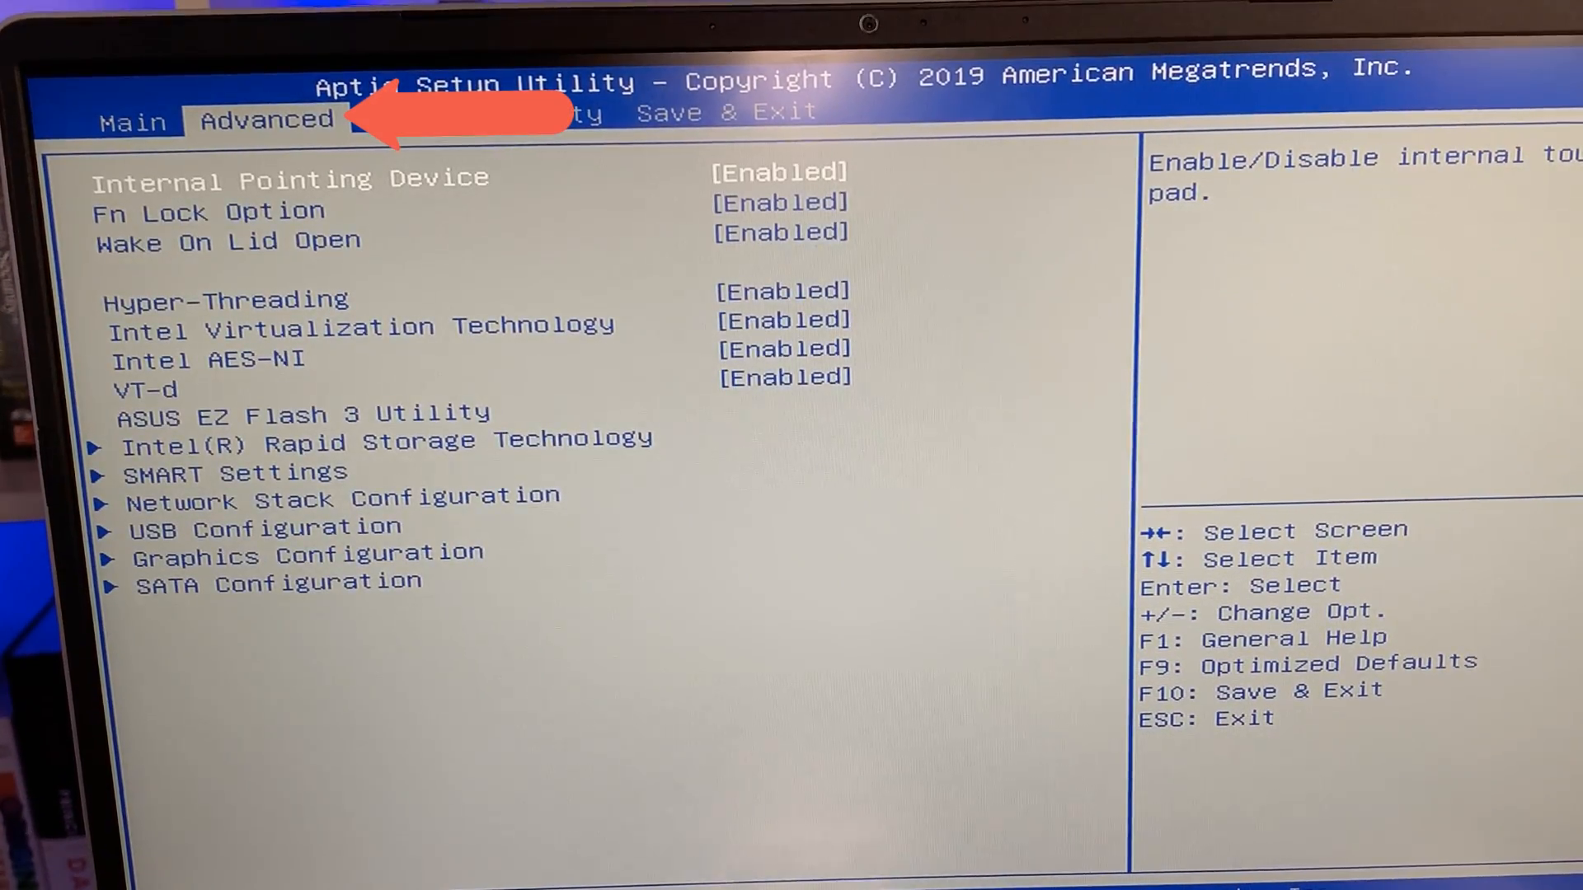
key("Down")
key("Down")
key("Down")
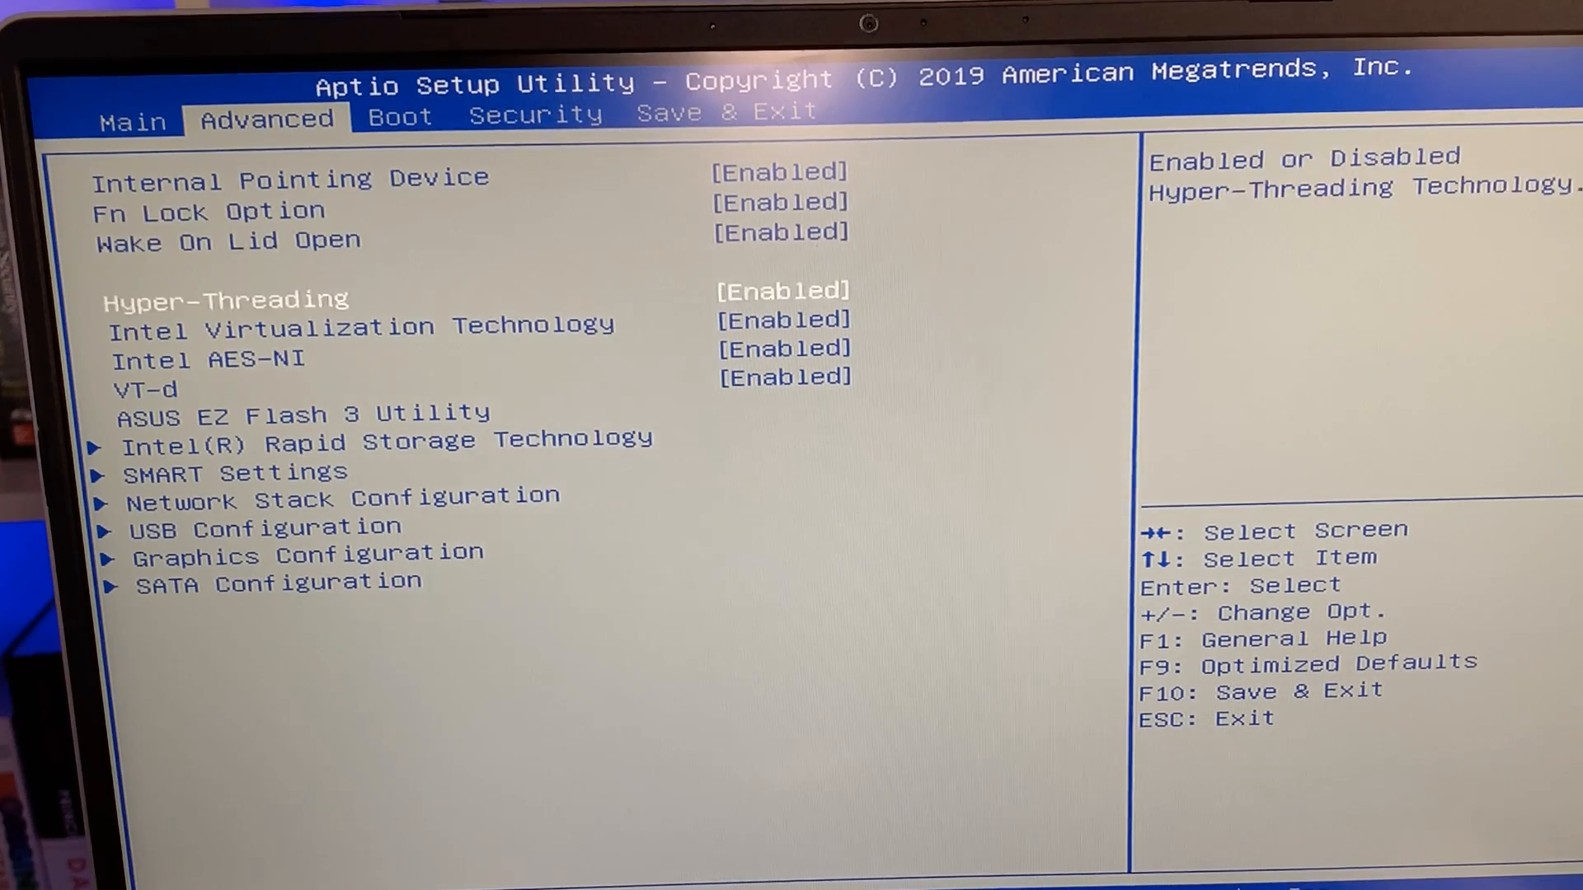
key("Down")
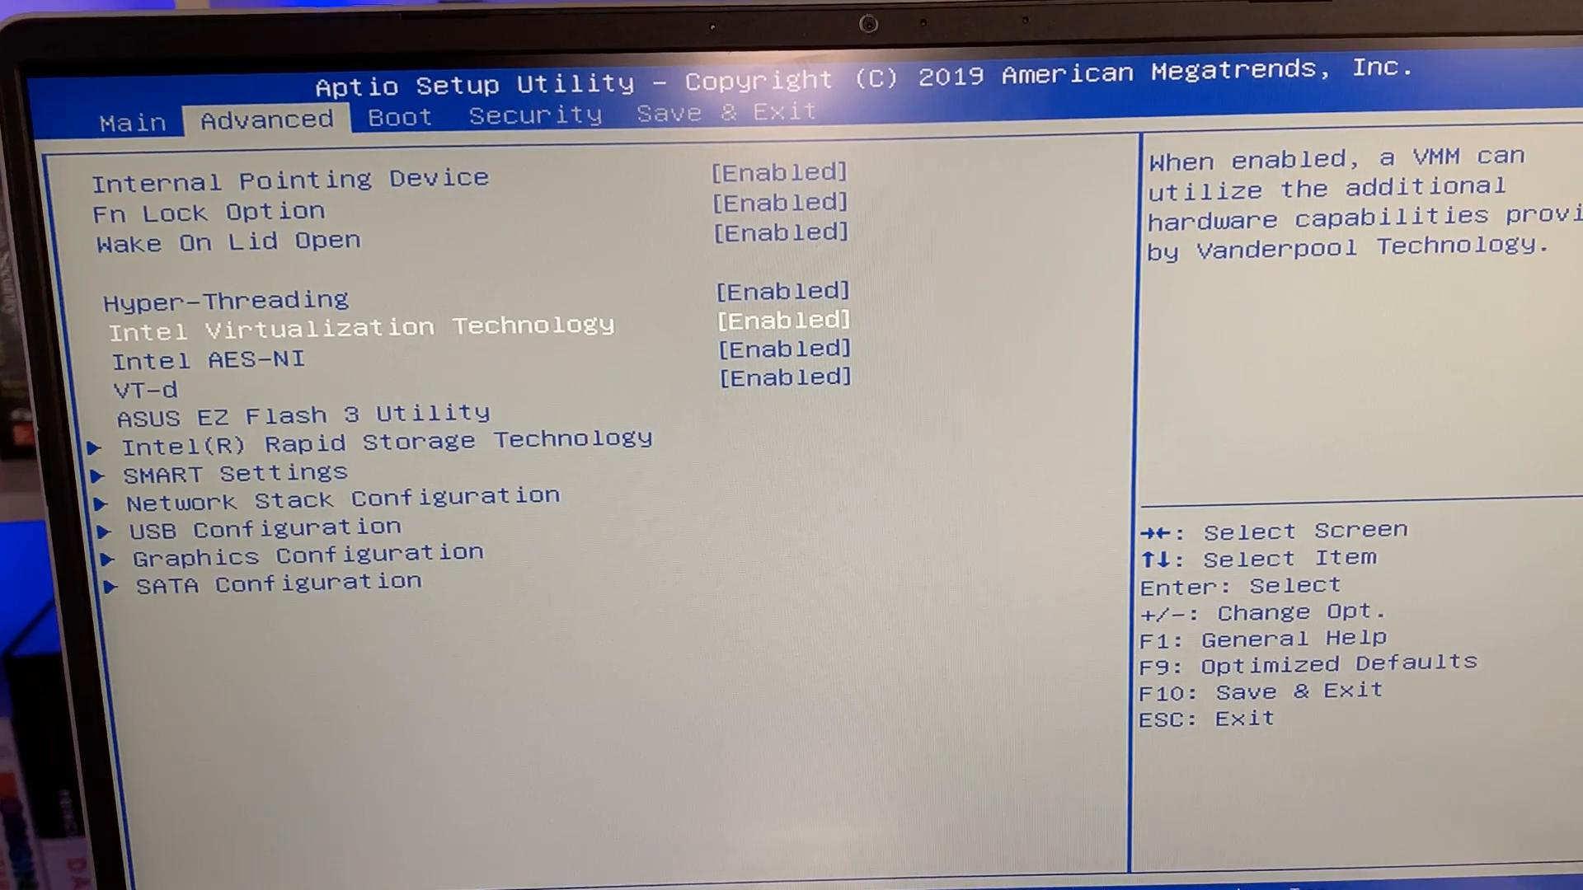
key("Up")
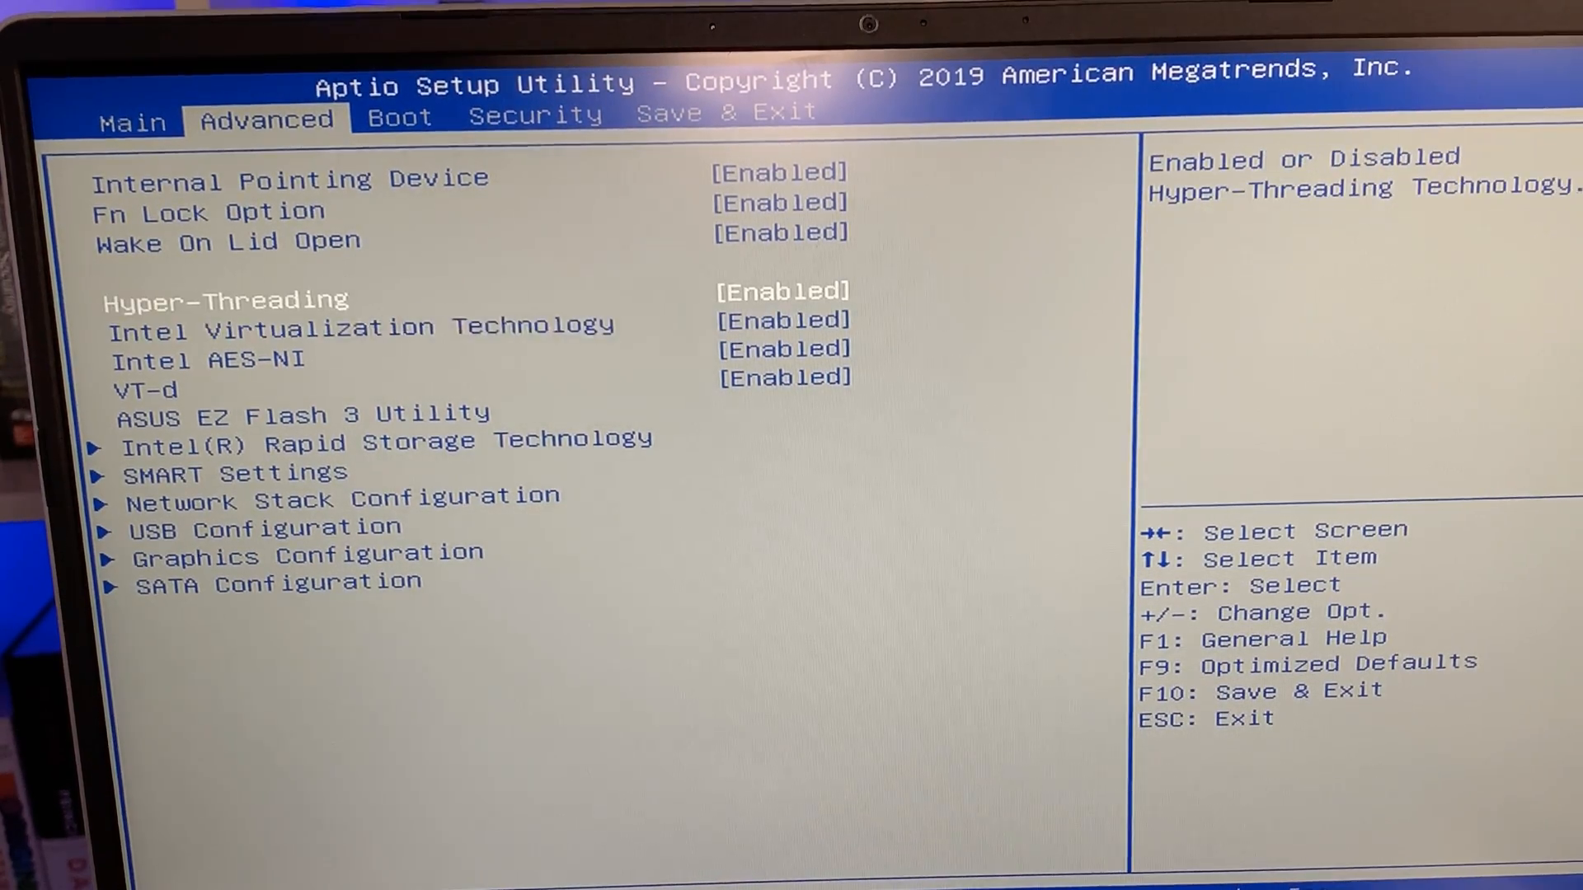
key("Down")
key("Down")
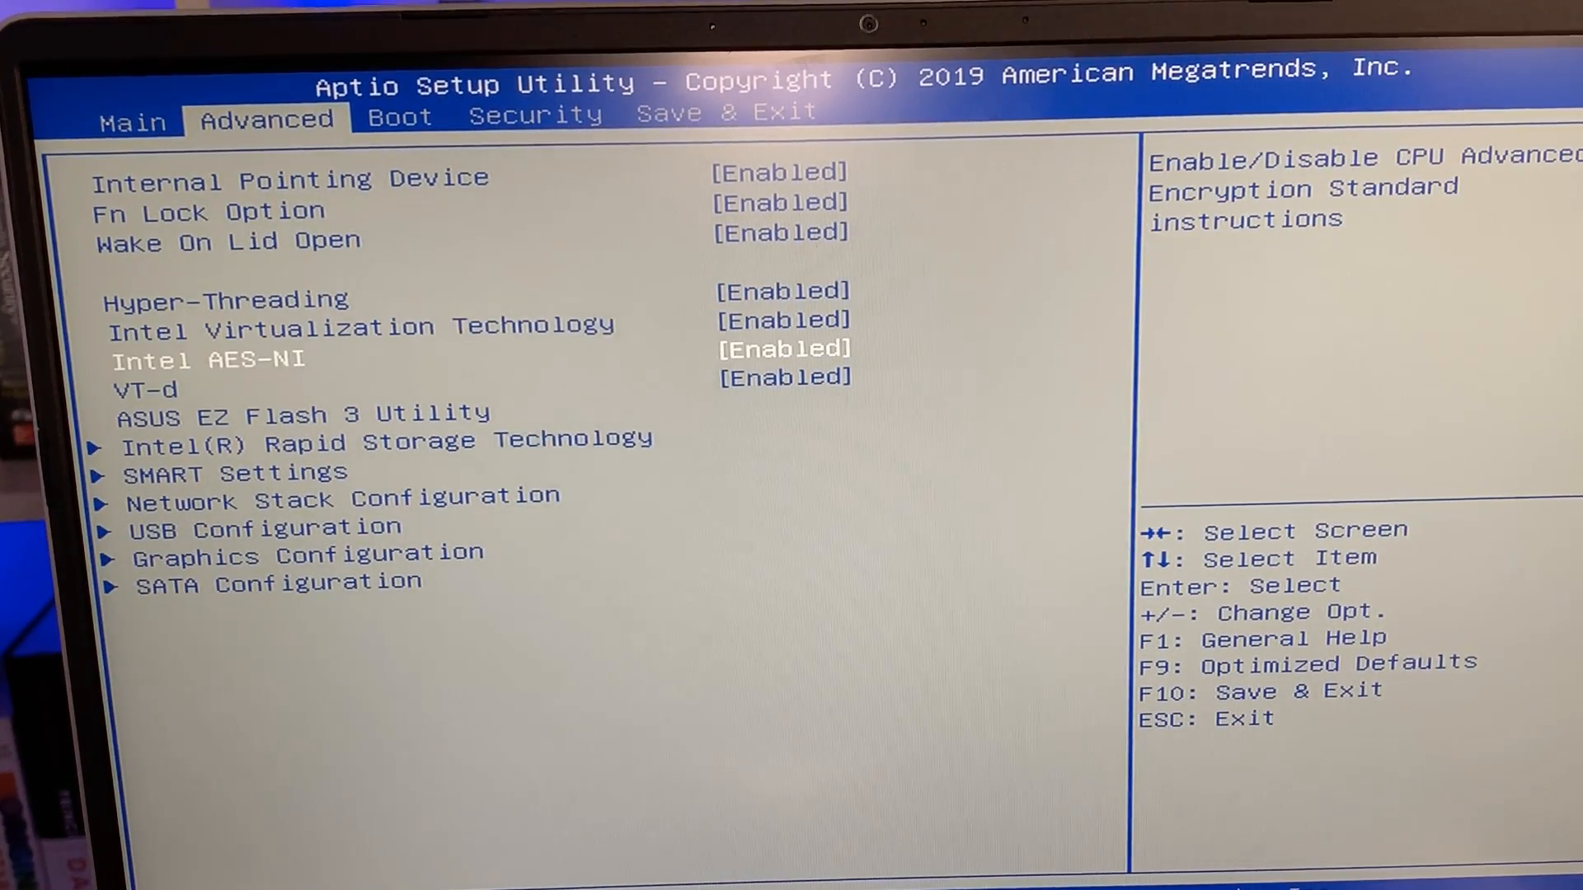
key("Down")
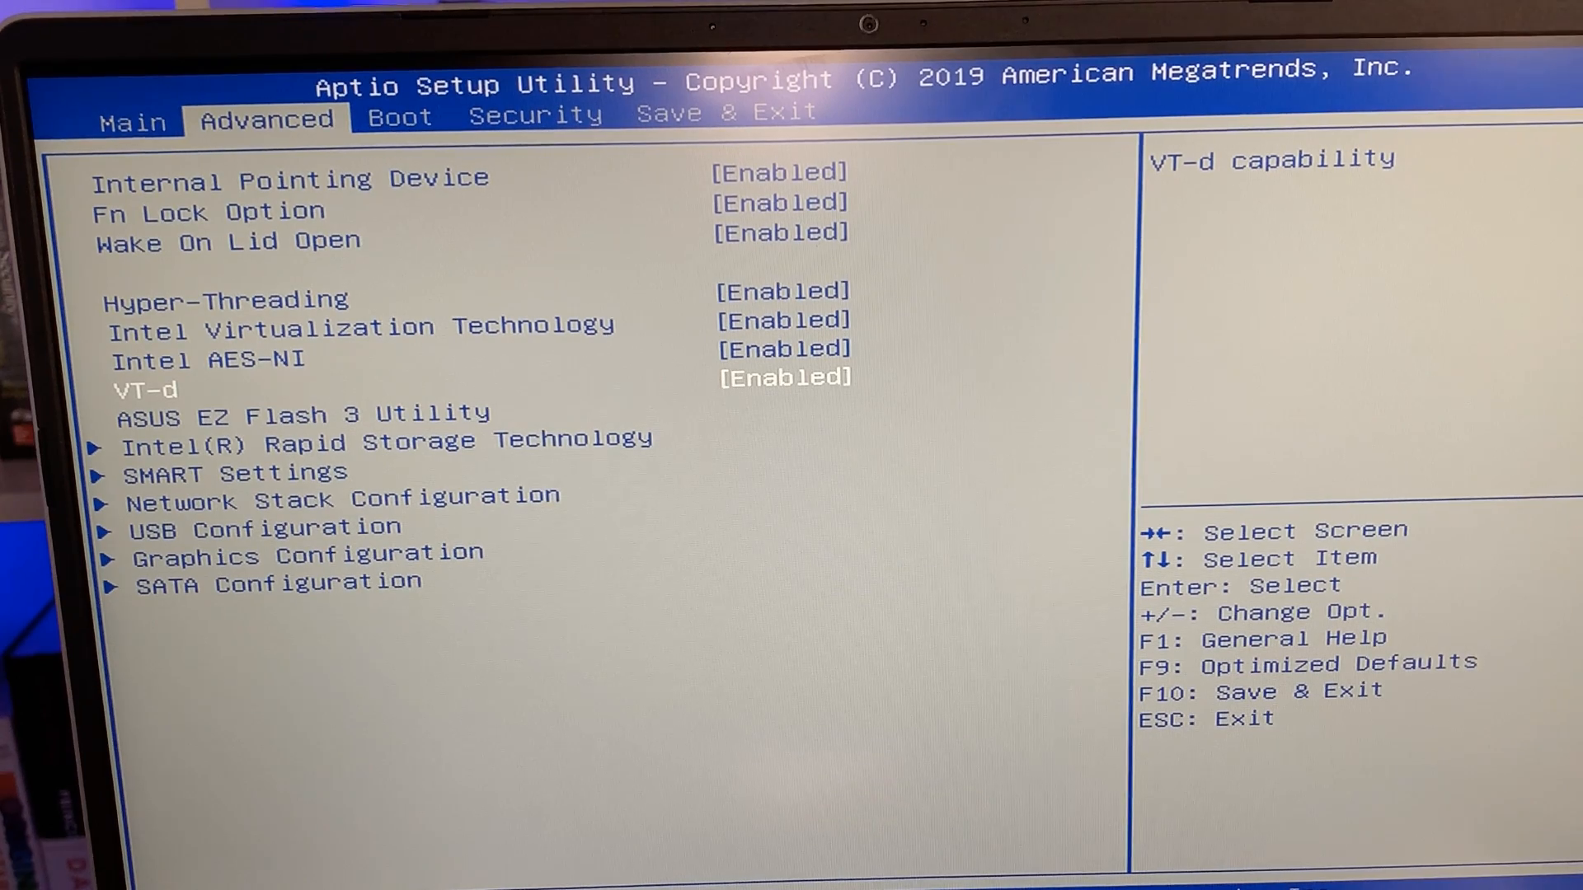
key("Up")
key("Up")
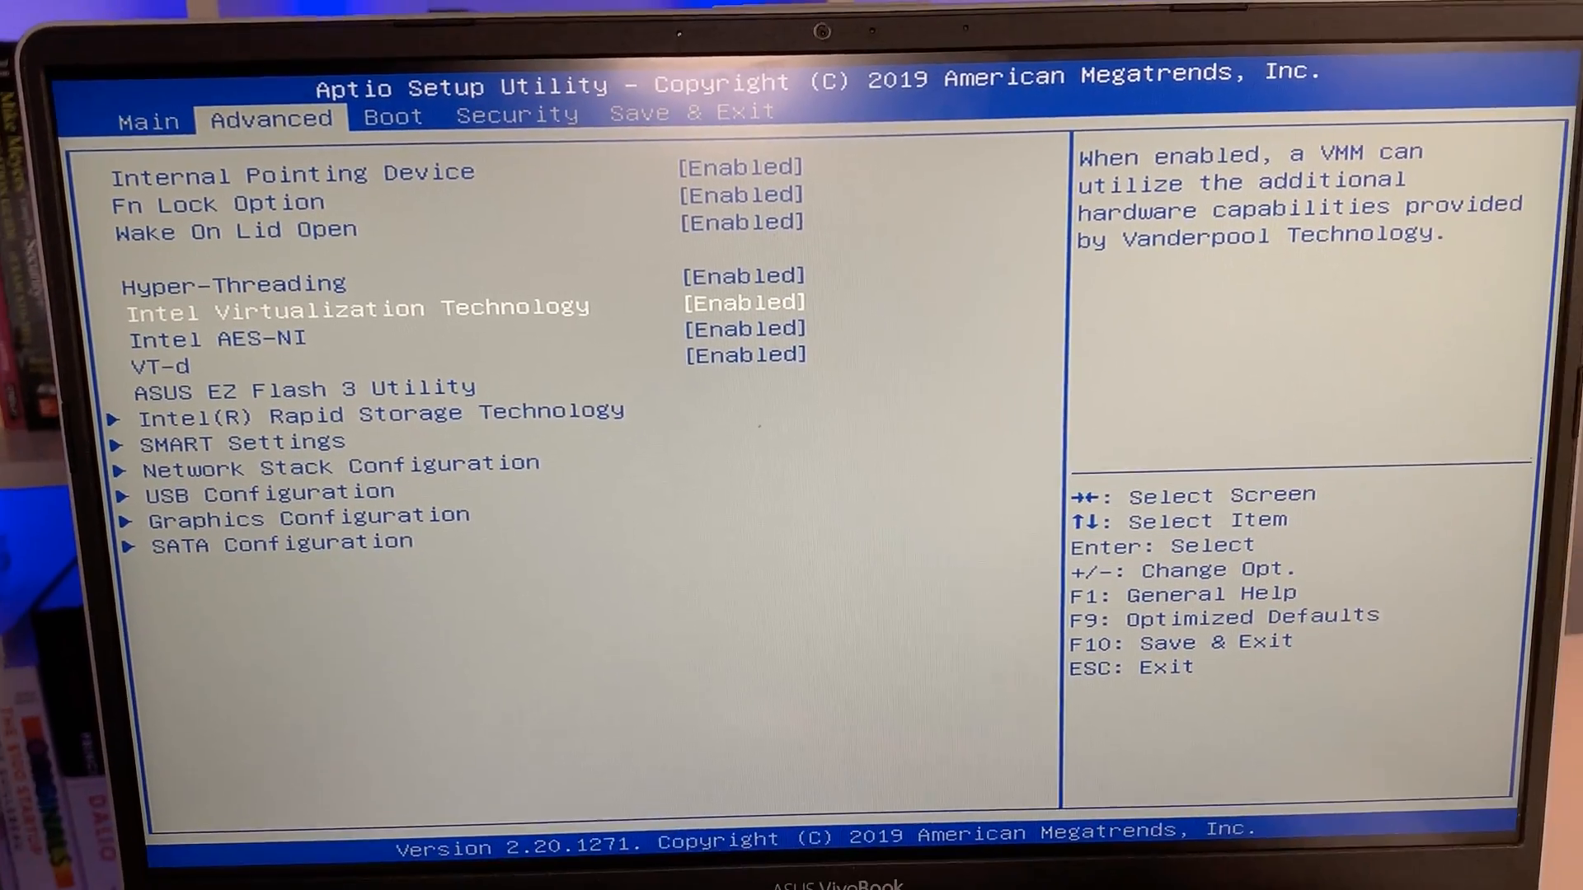
key("Right")
key("Right")
key("Right")
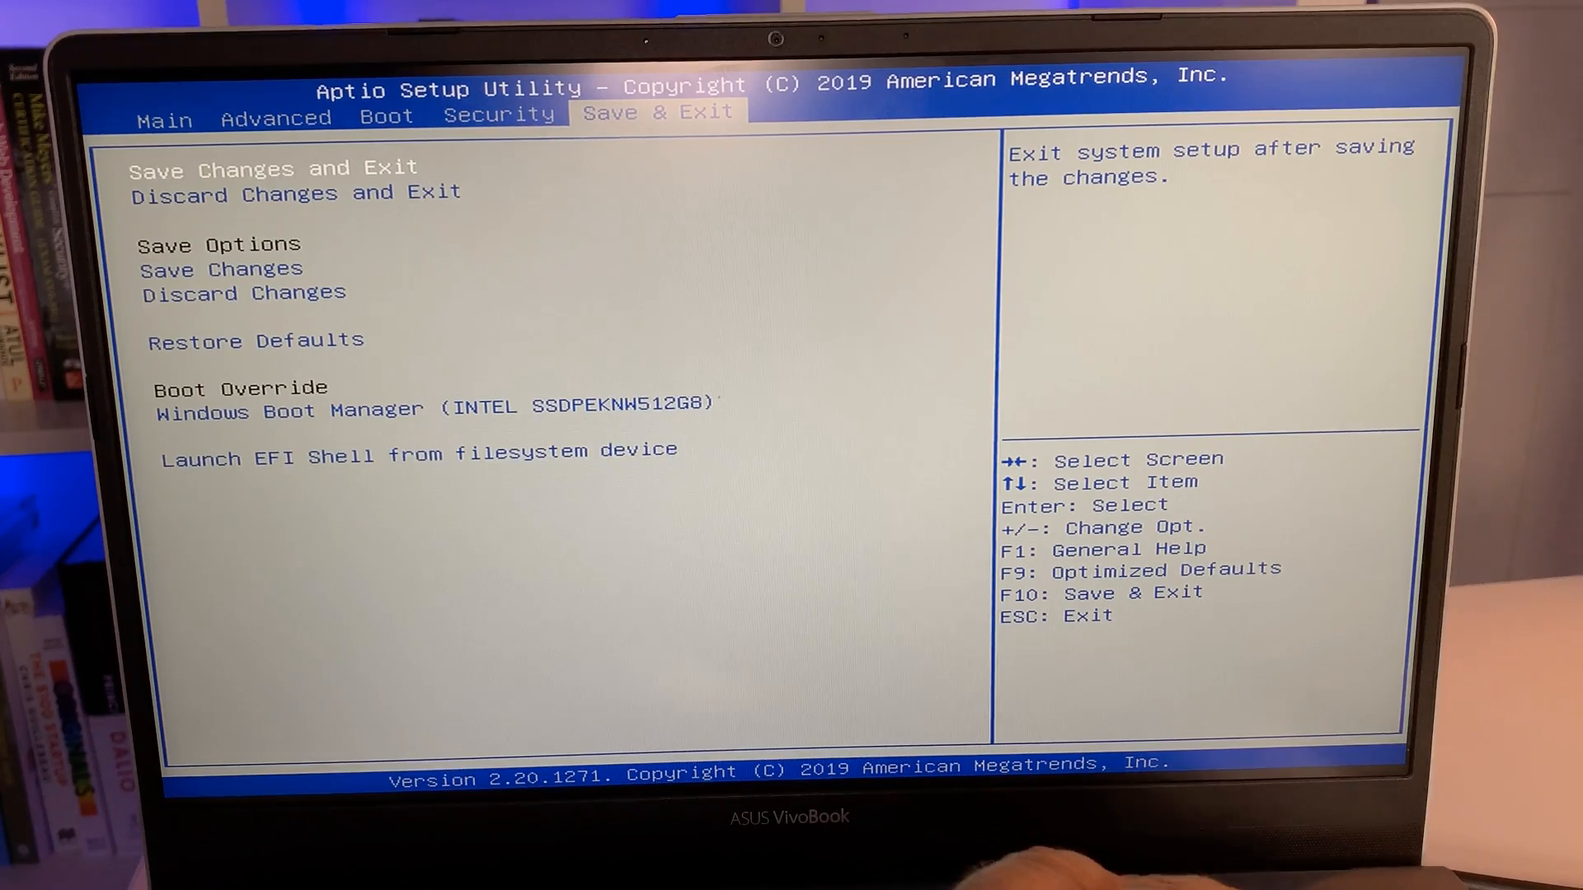
- Save the BIOS configuration, reboot, and sign back in to Windows
key("Return")
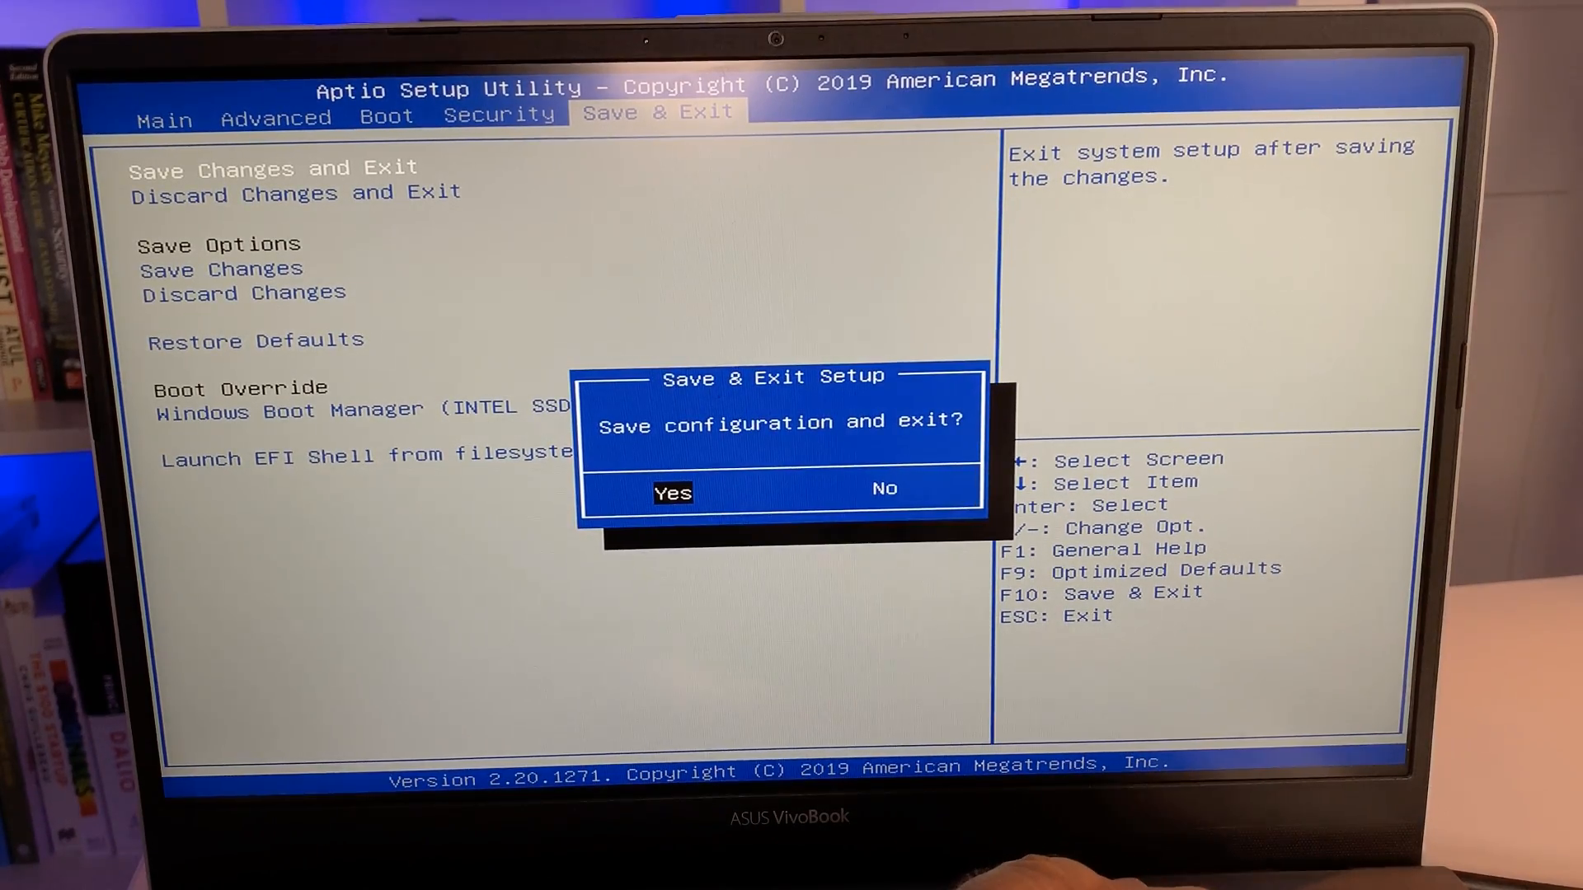
key("Return")
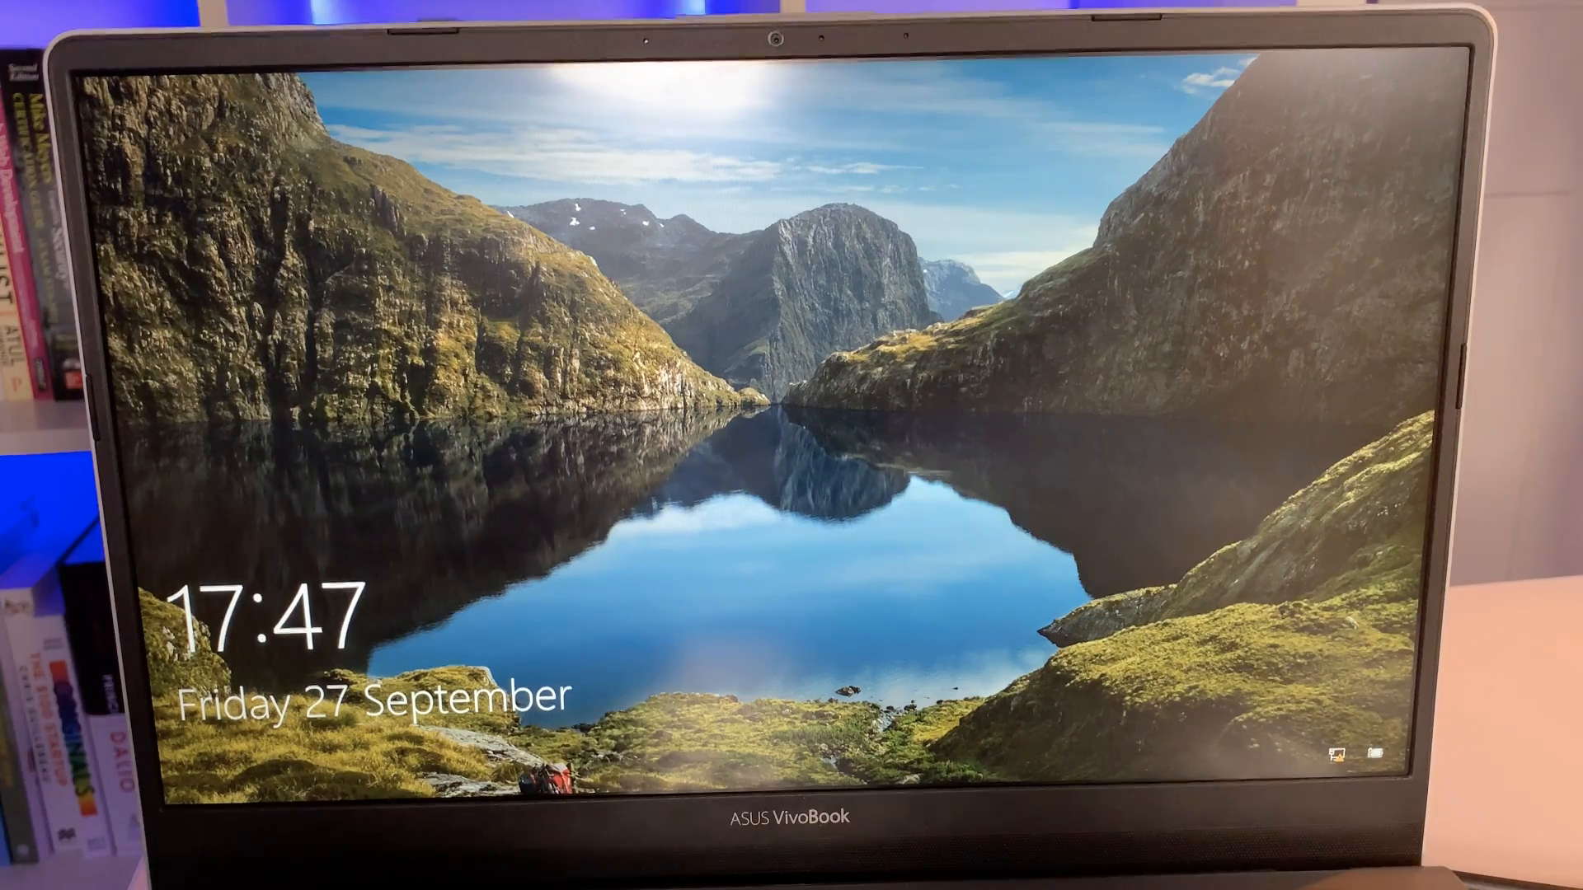
key("Return")
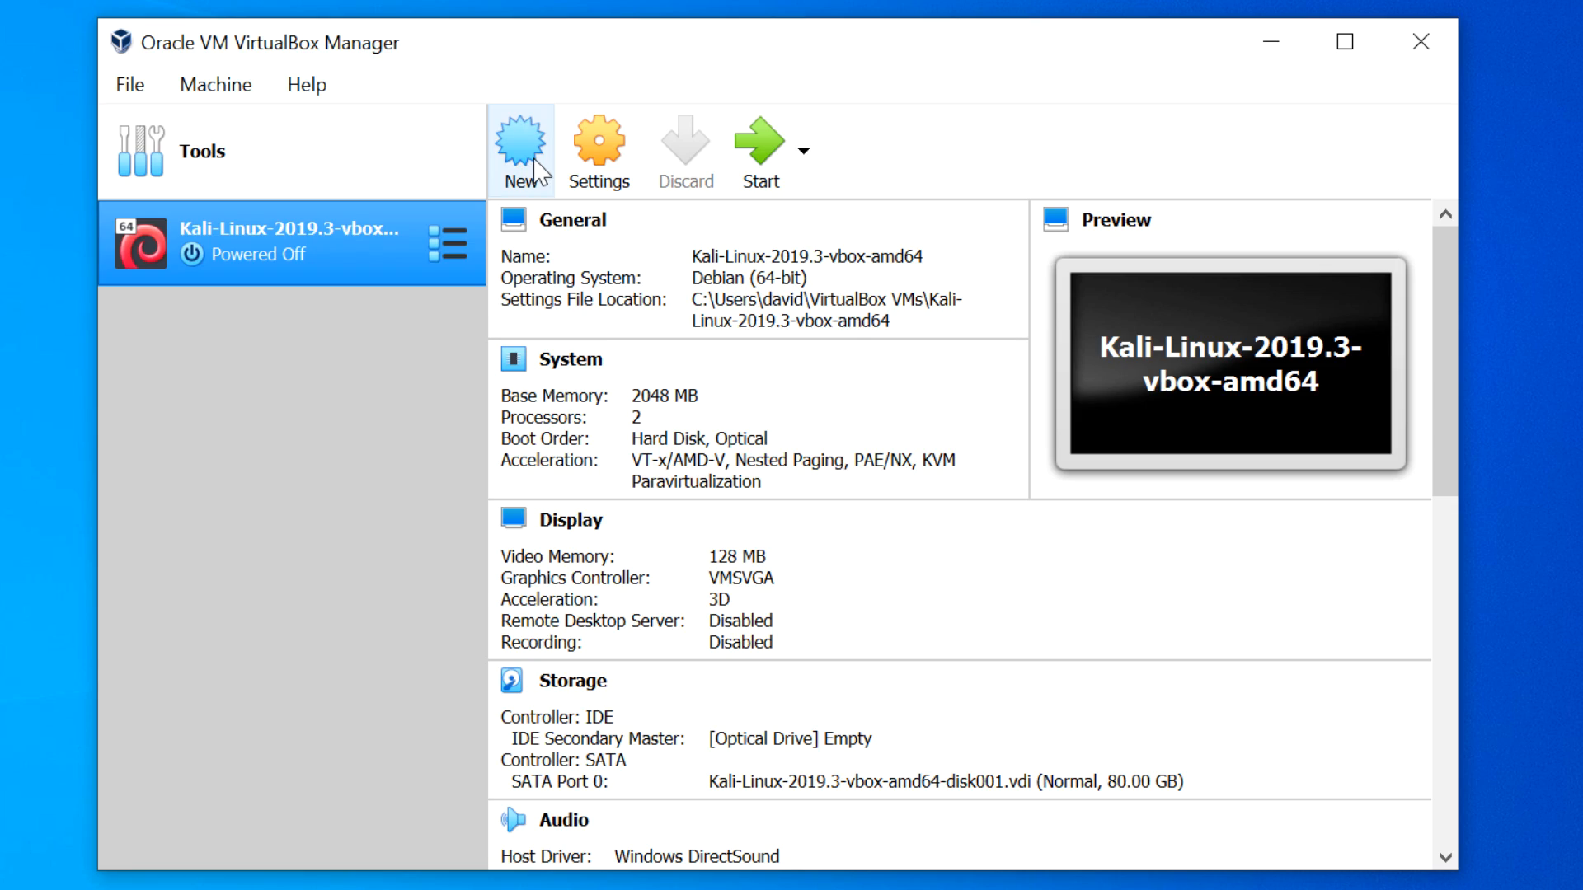
- Start a new machine named Ubuntu18.04 with type Linux and version Ubuntu (64-bit)
left_click(536, 171)
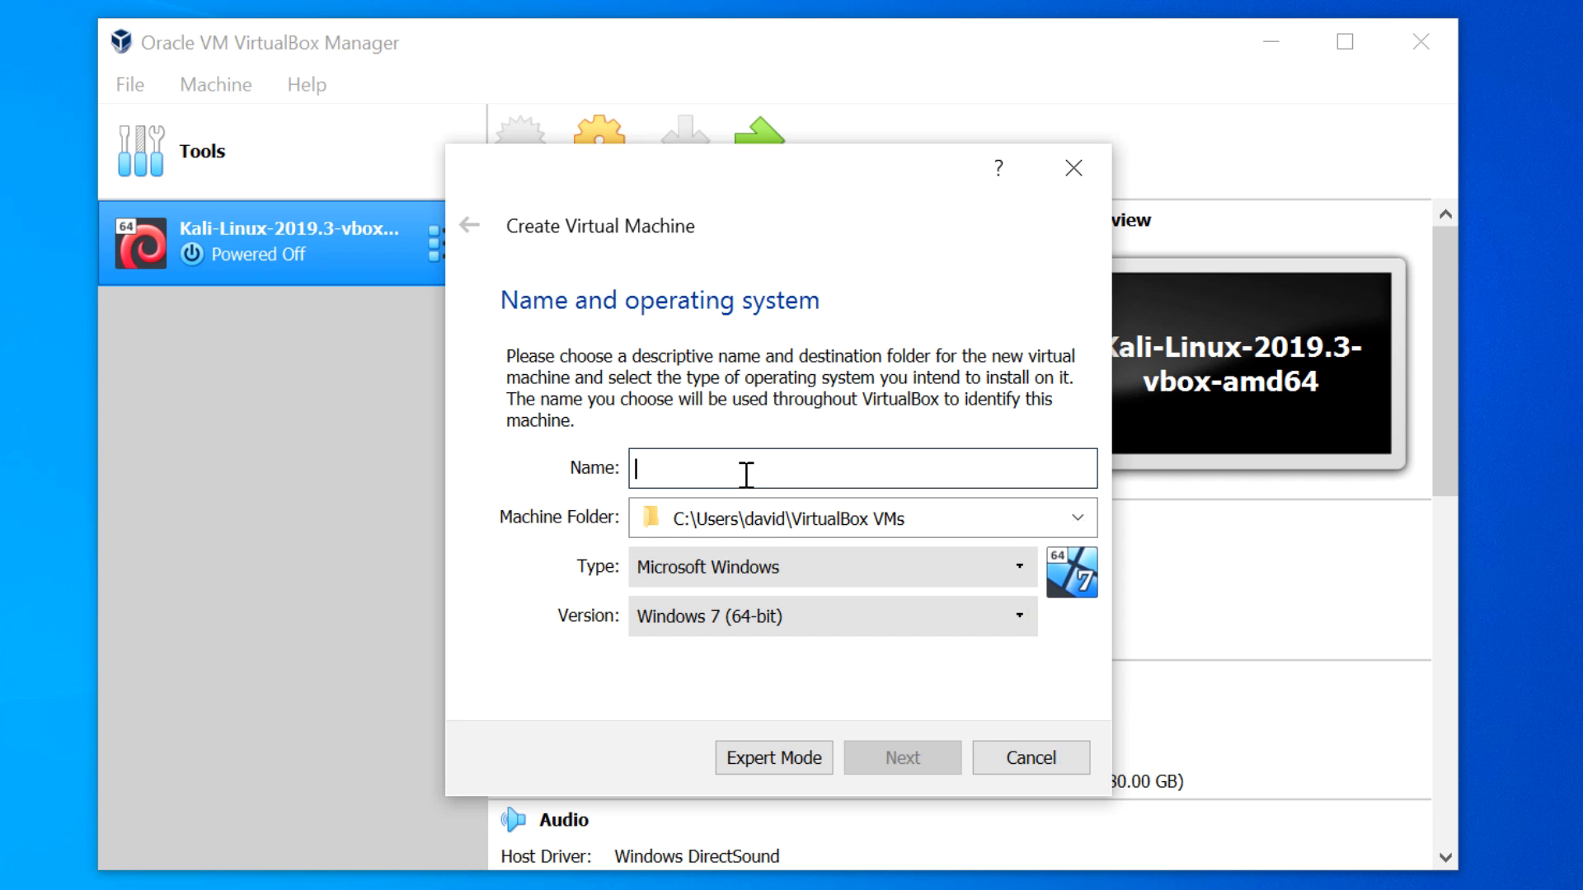
type("Ubuntu18.04")
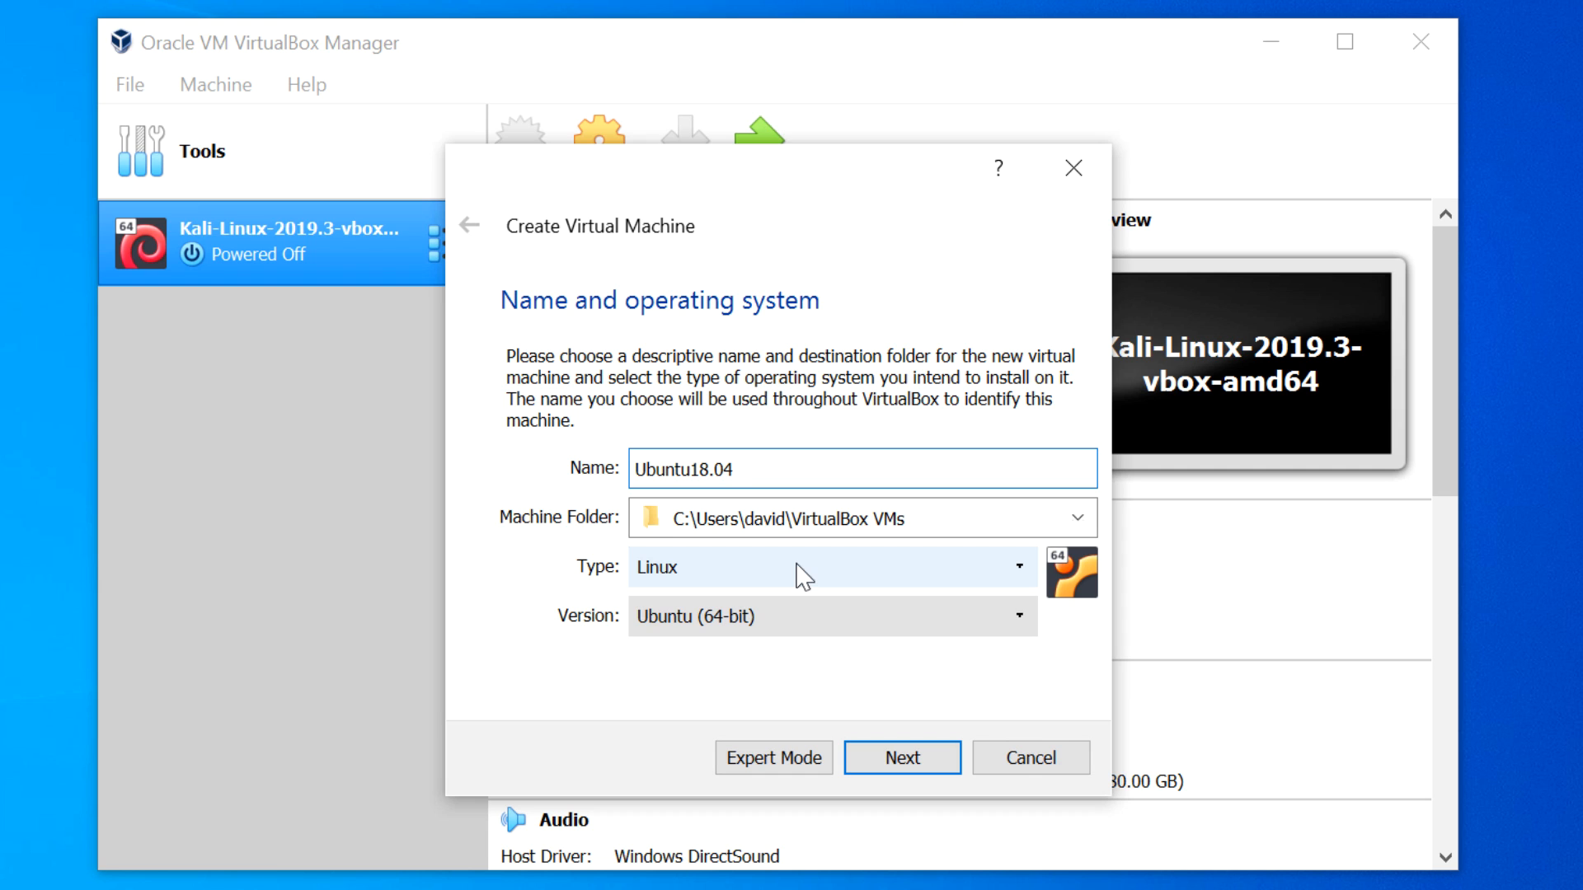
left_click(954, 516)
left_click_drag(954, 516, 606, 505)
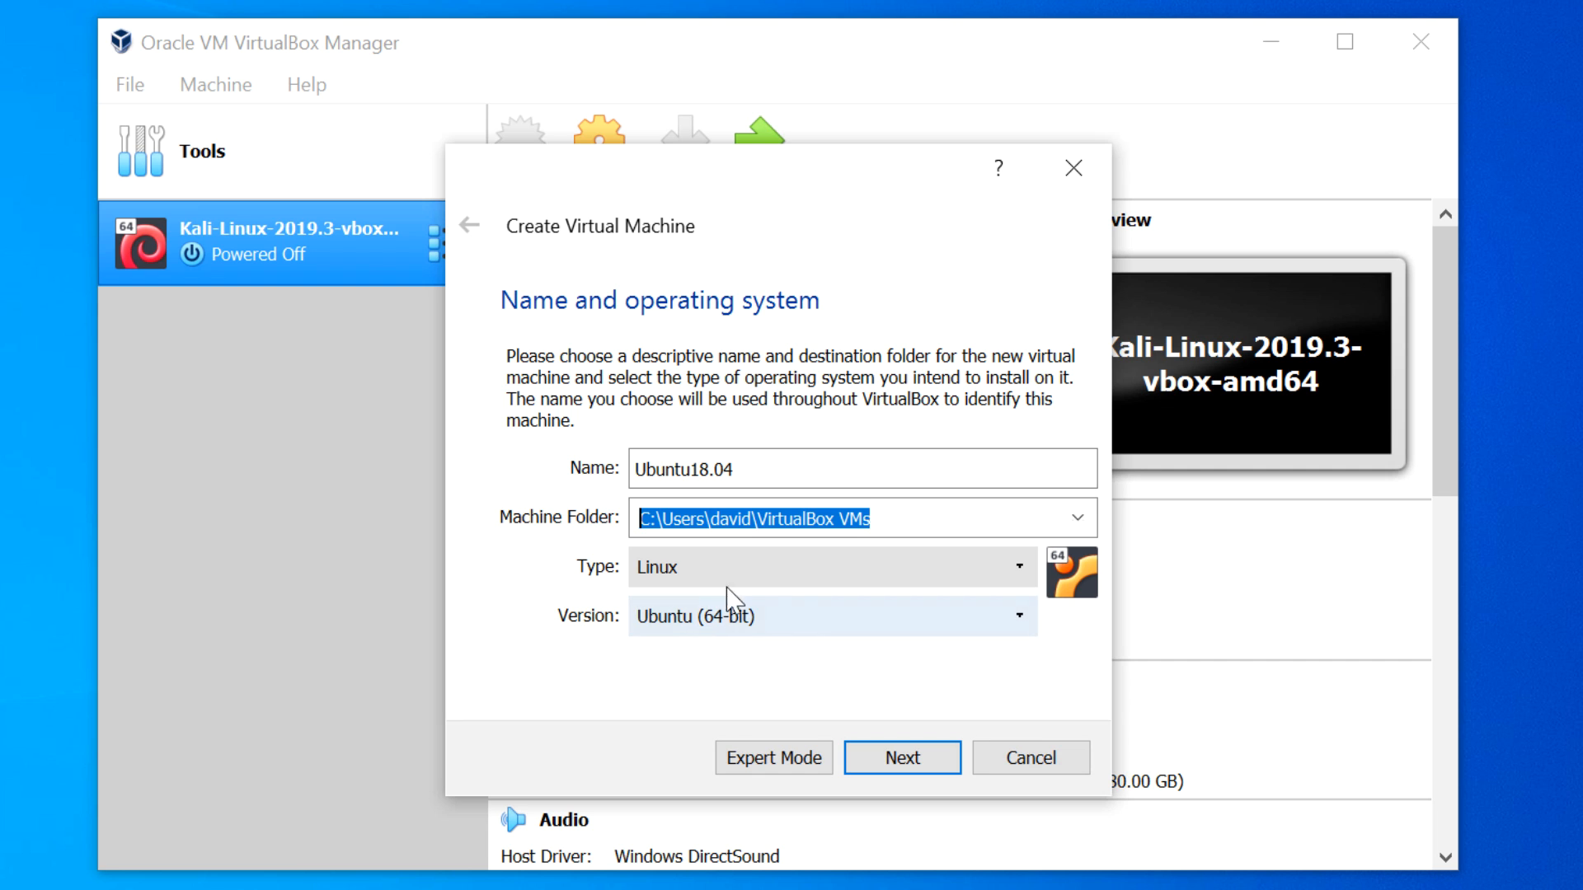
left_click(802, 574)
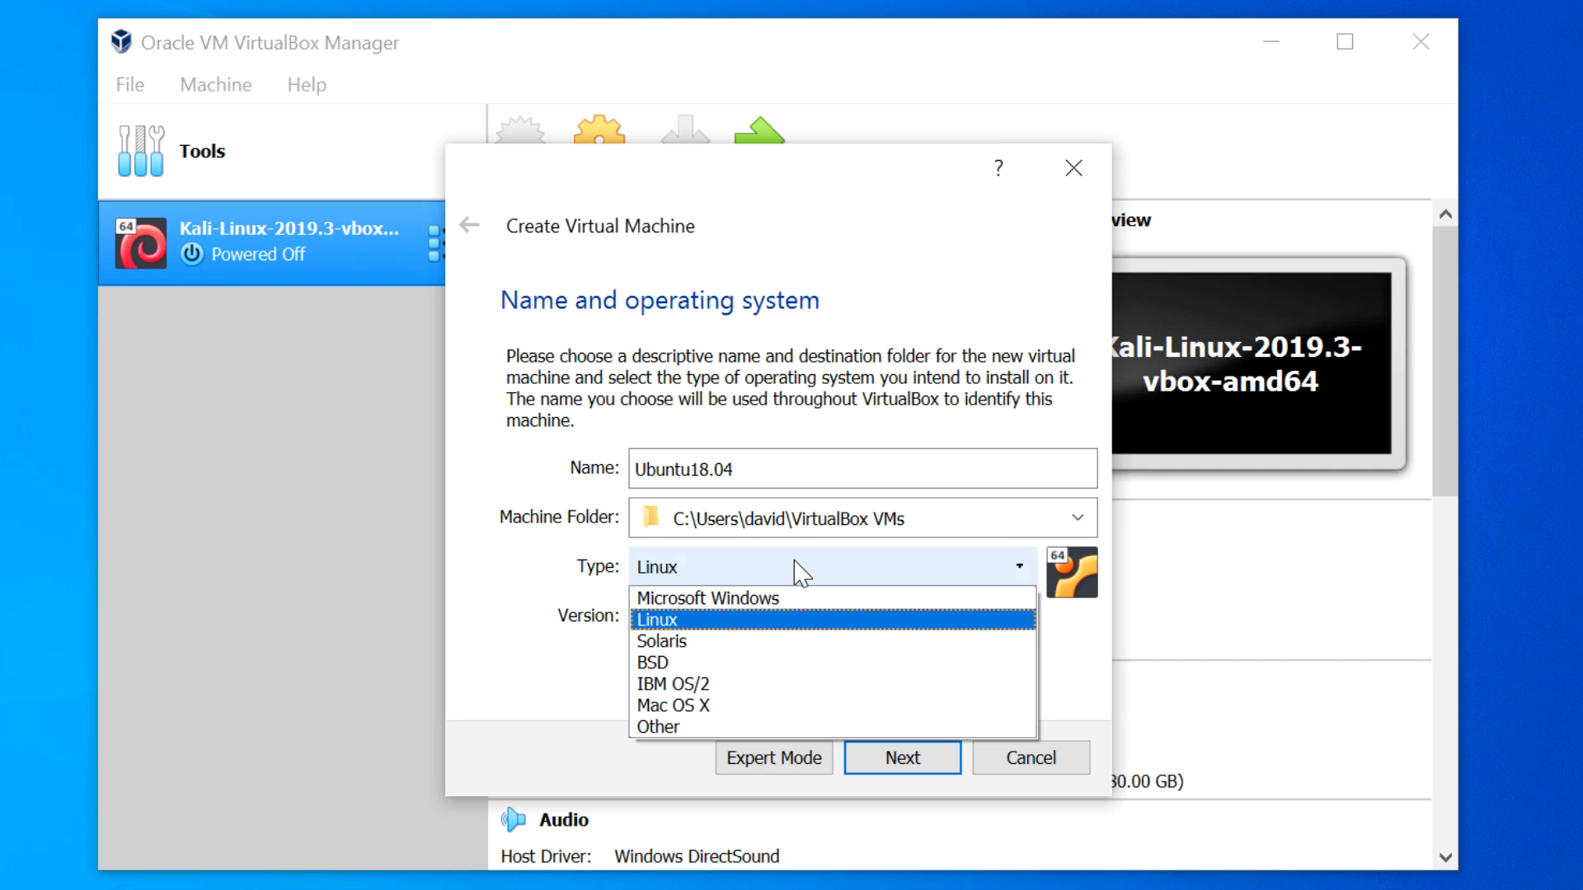
left_click(772, 631)
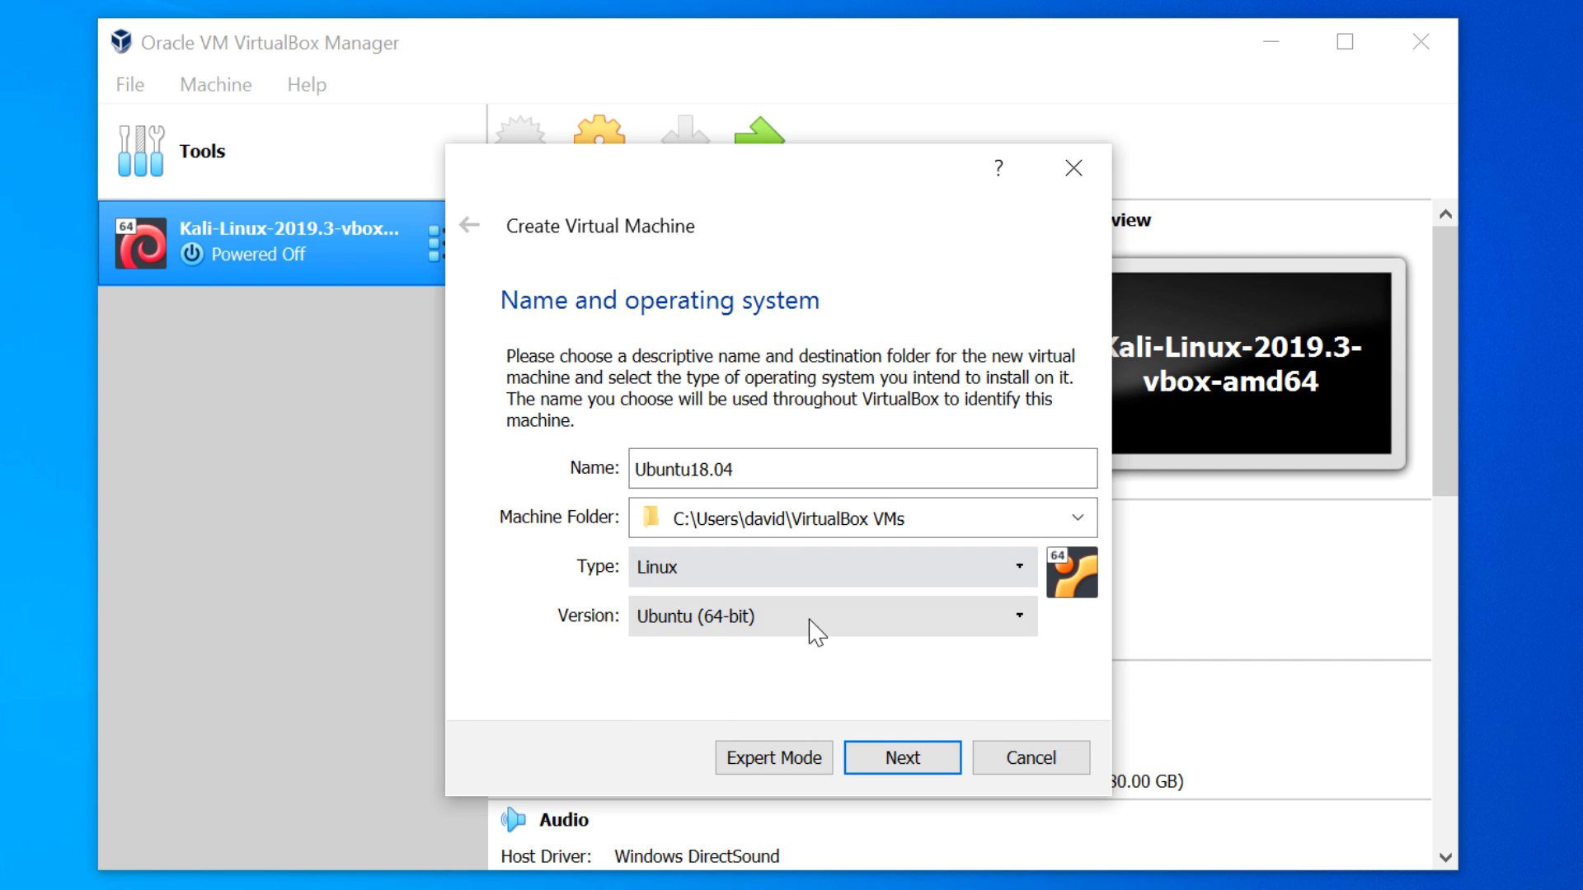
left_click(809, 628)
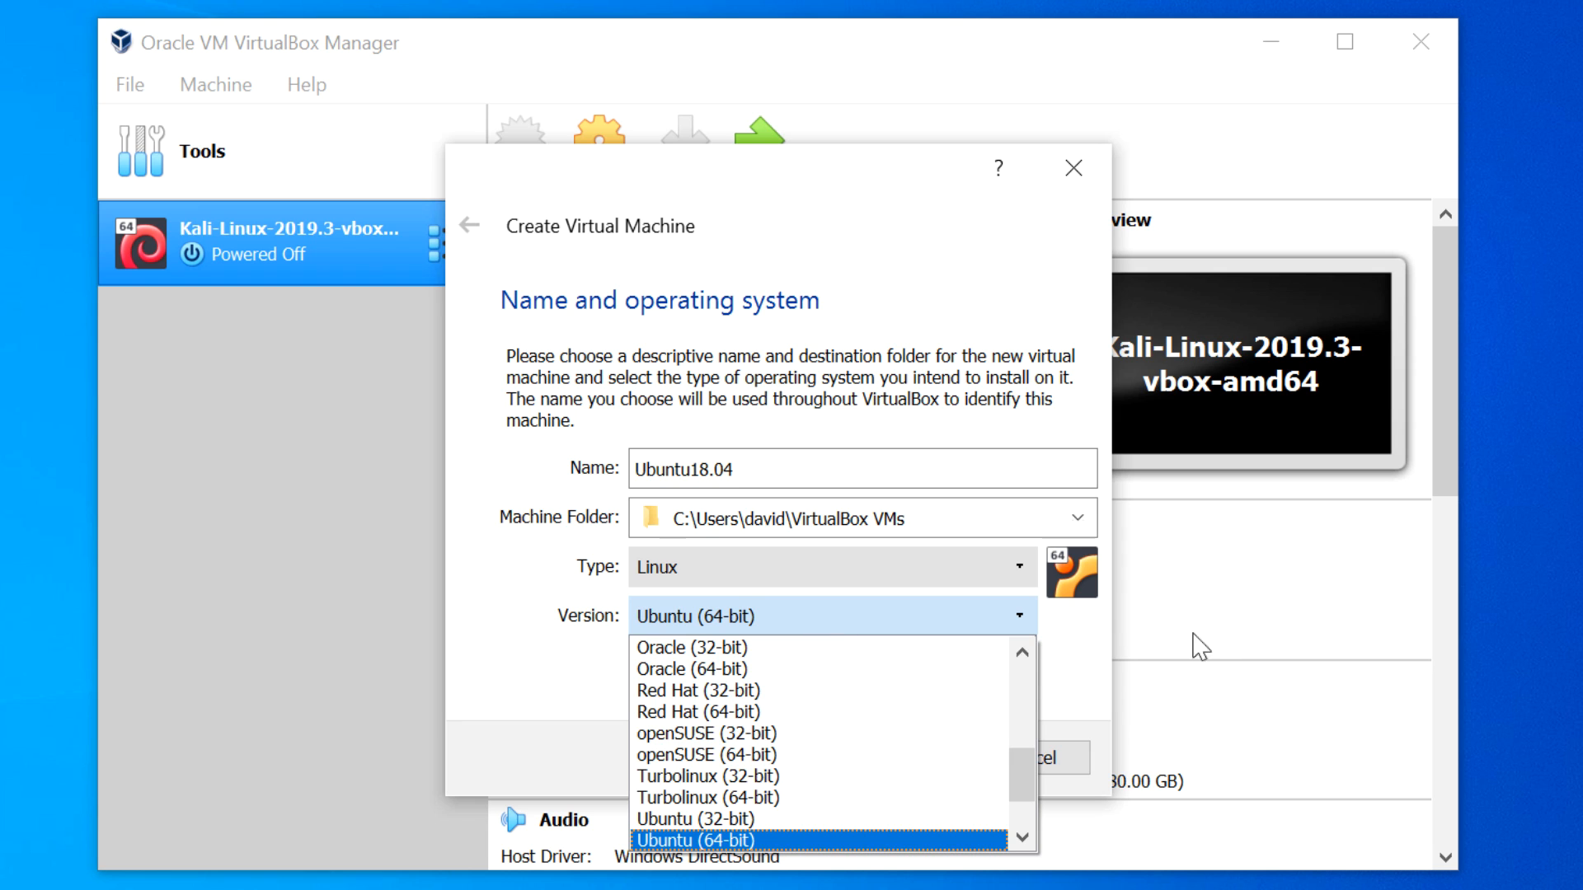
left_click(1089, 651)
left_click_drag(828, 462, 618, 459)
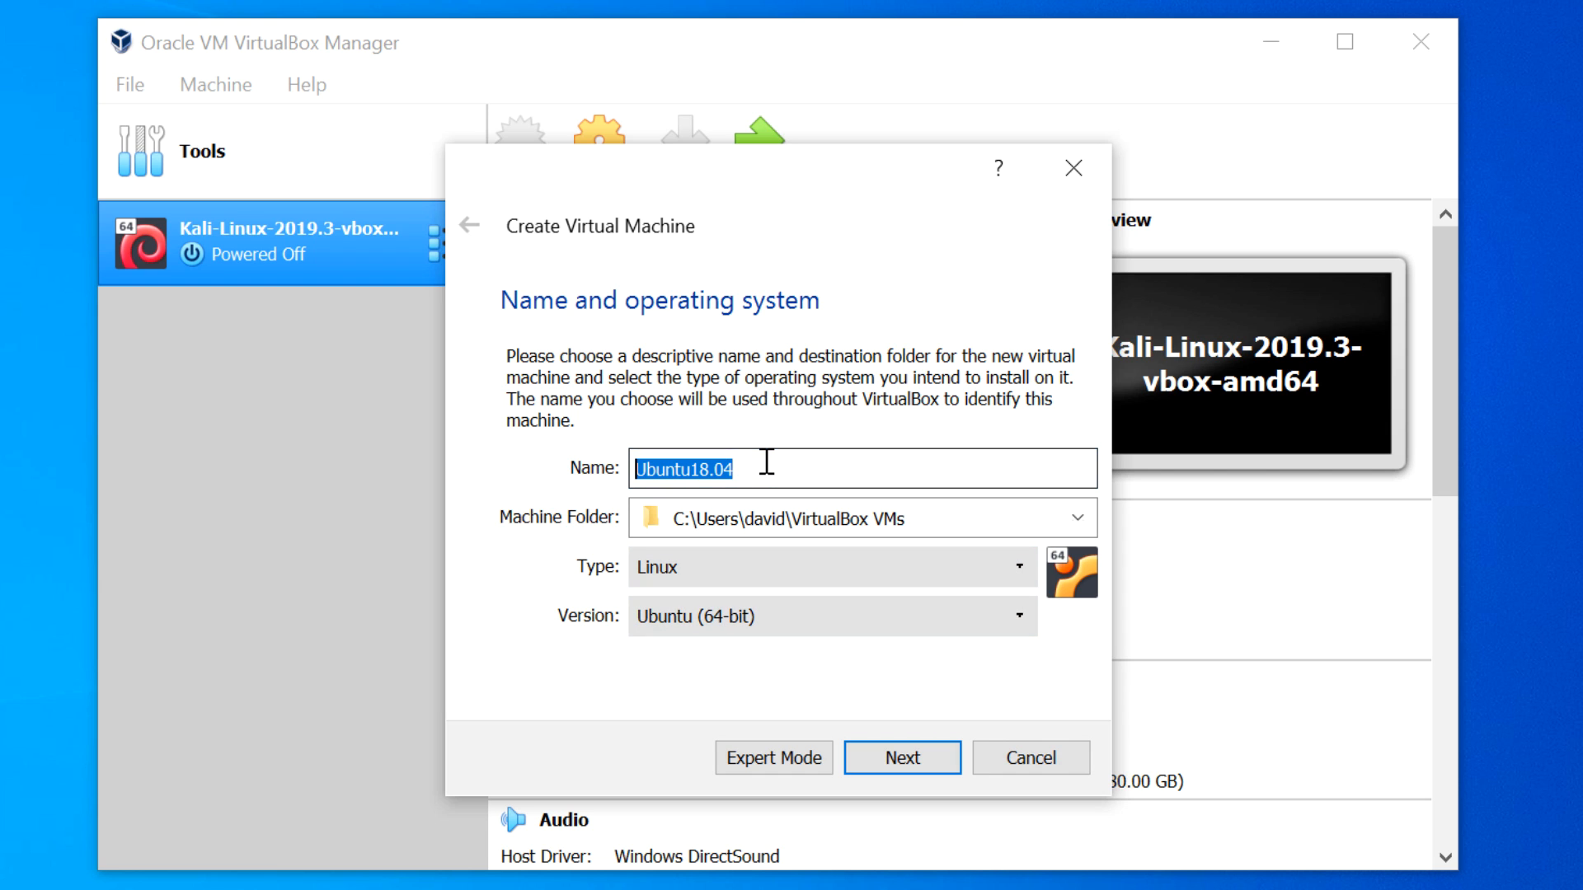
- Give the machine 2048 MB of memory
left_click(918, 771)
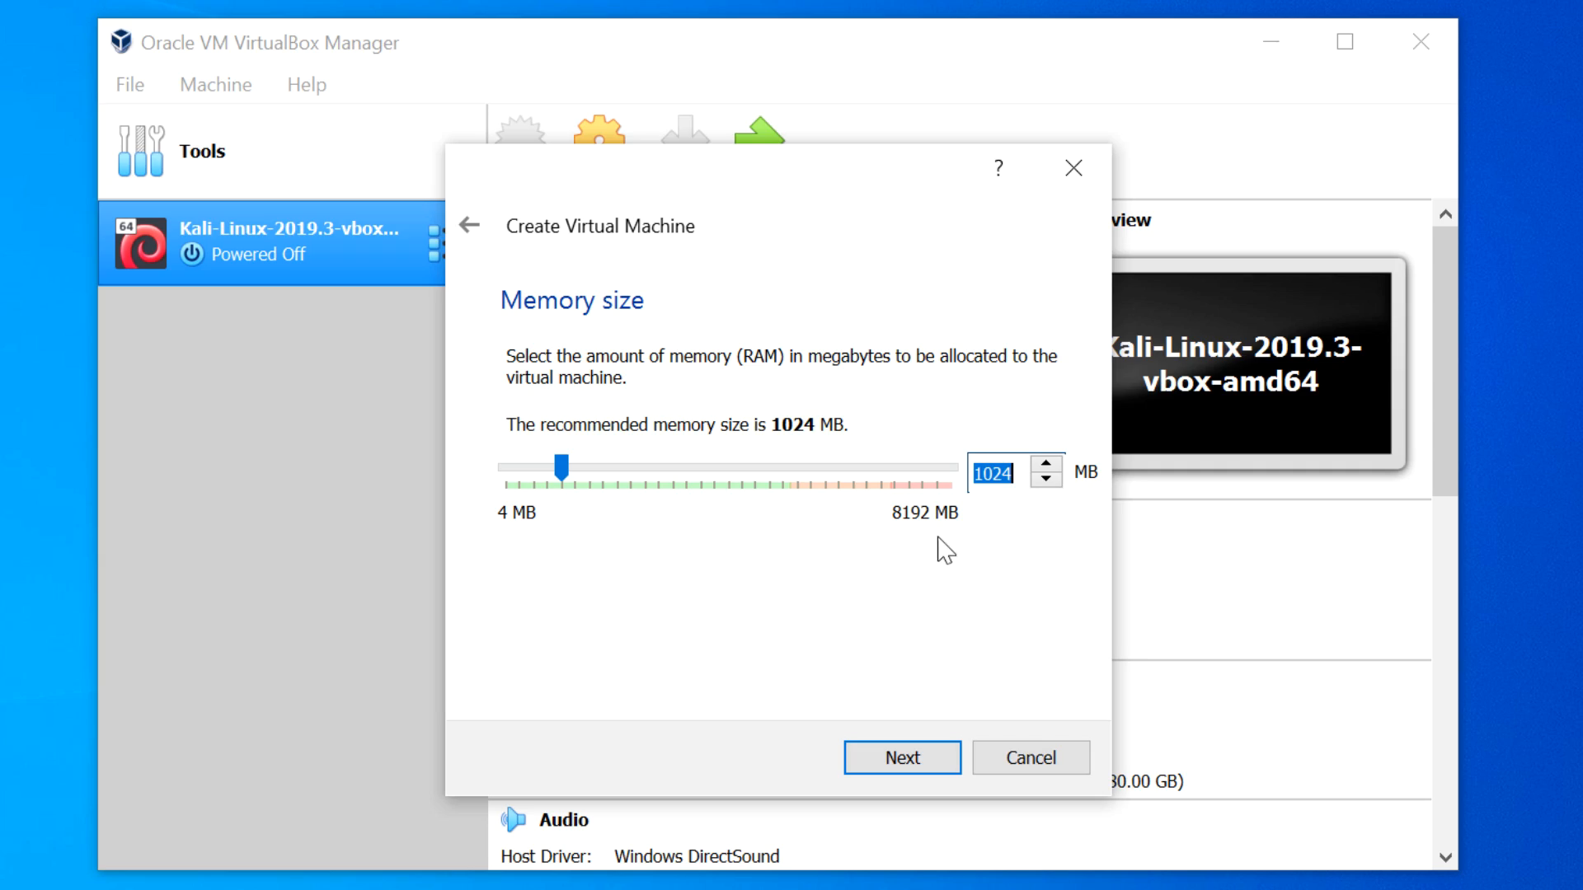
type("2048")
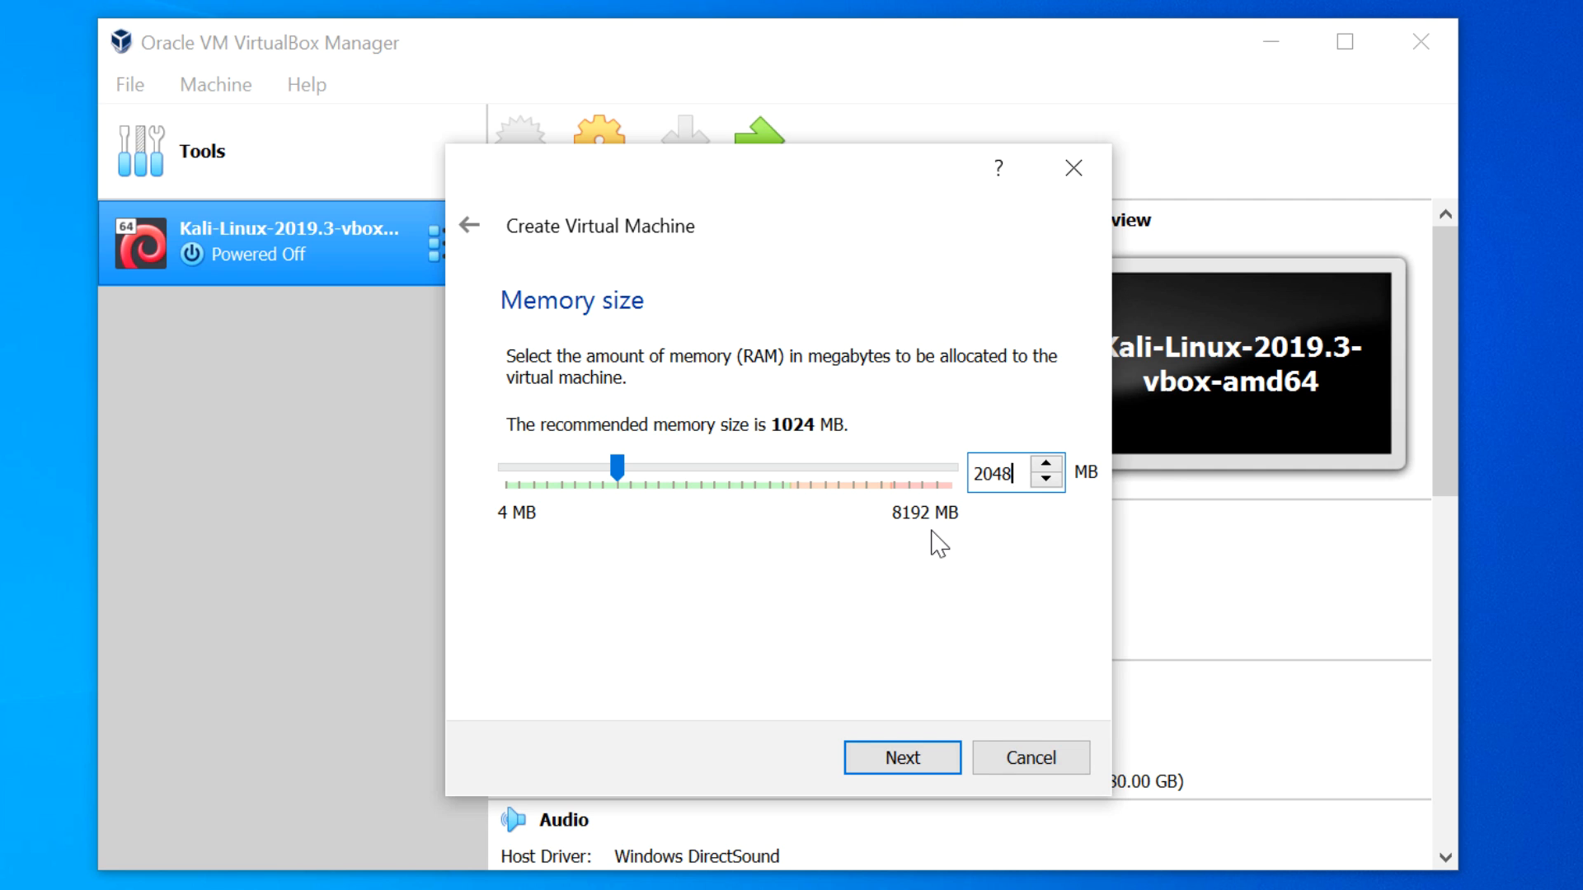
left_click(915, 758)
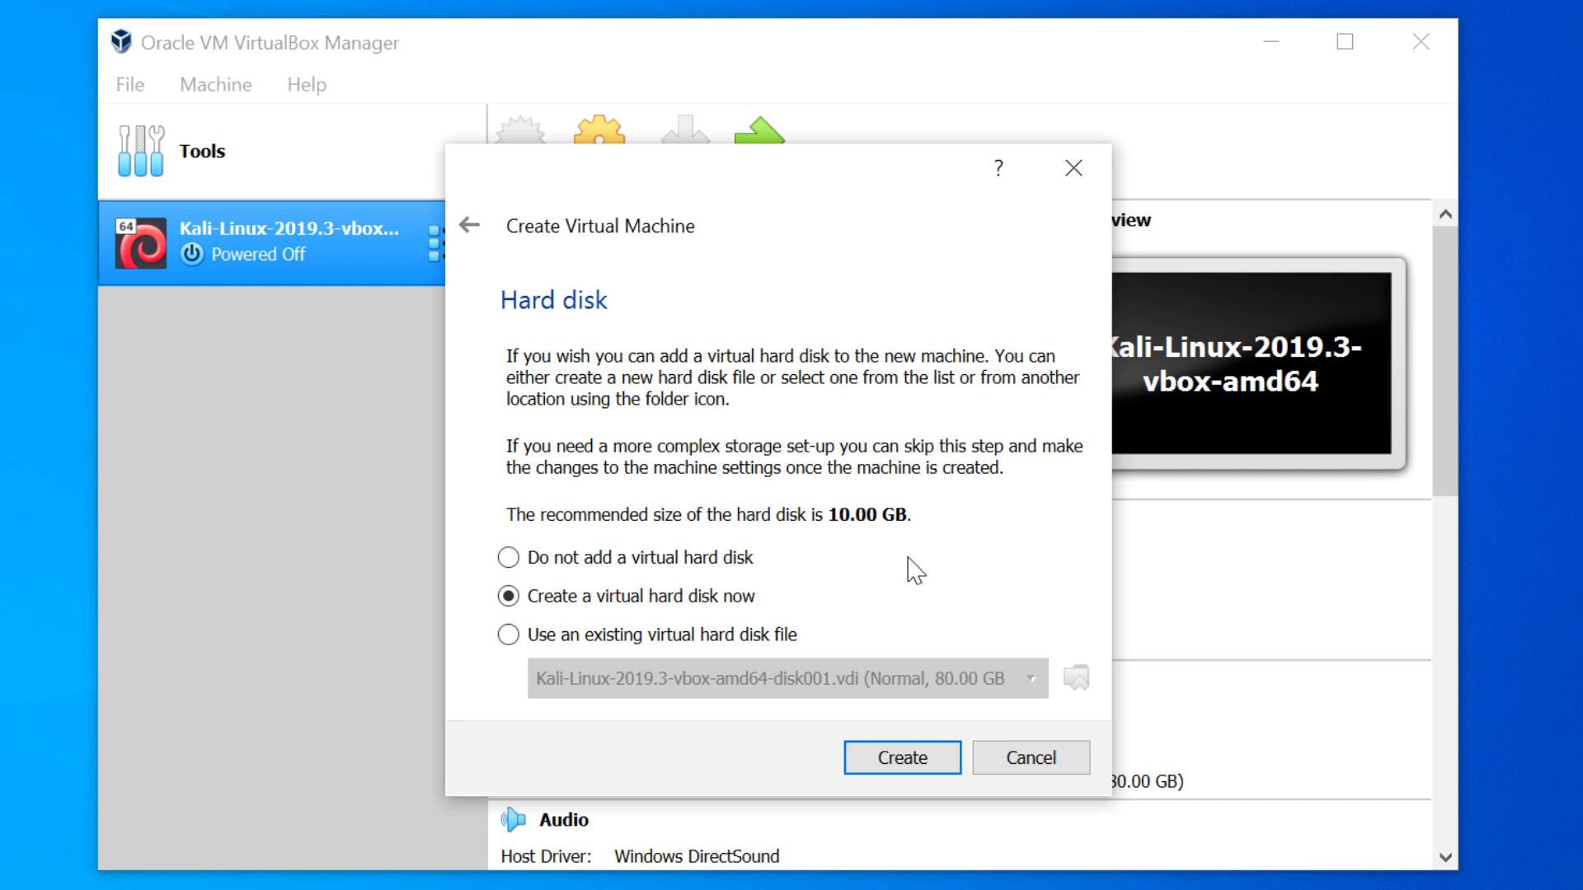
- Create a dynamically allocated 10.00 GB VDI hard disk for Ubuntu18.04
left_click(909, 760)
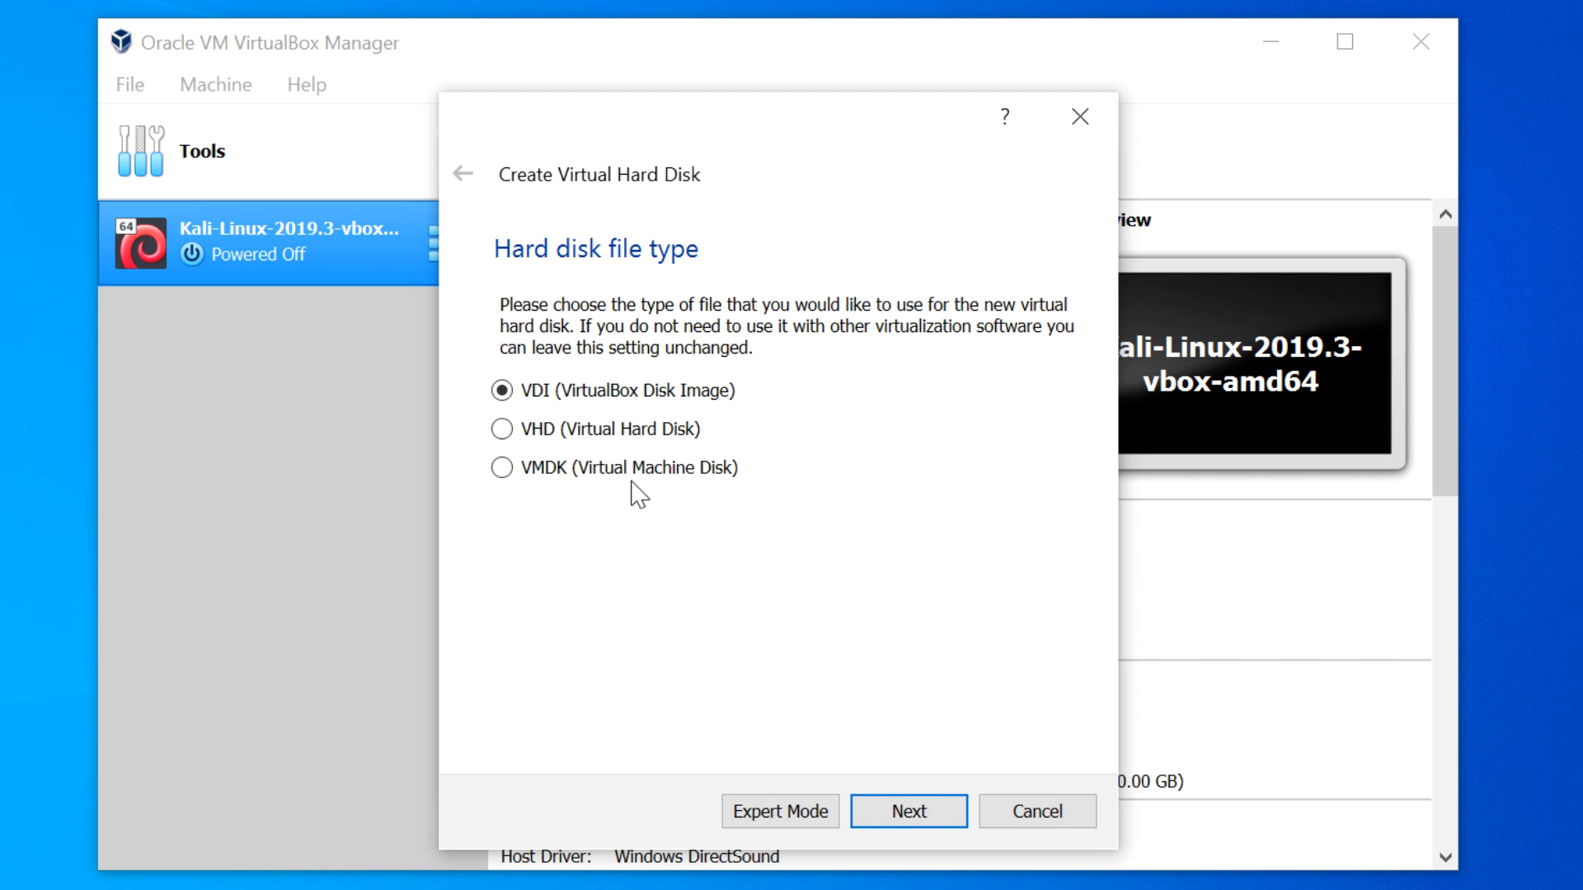
left_click(924, 812)
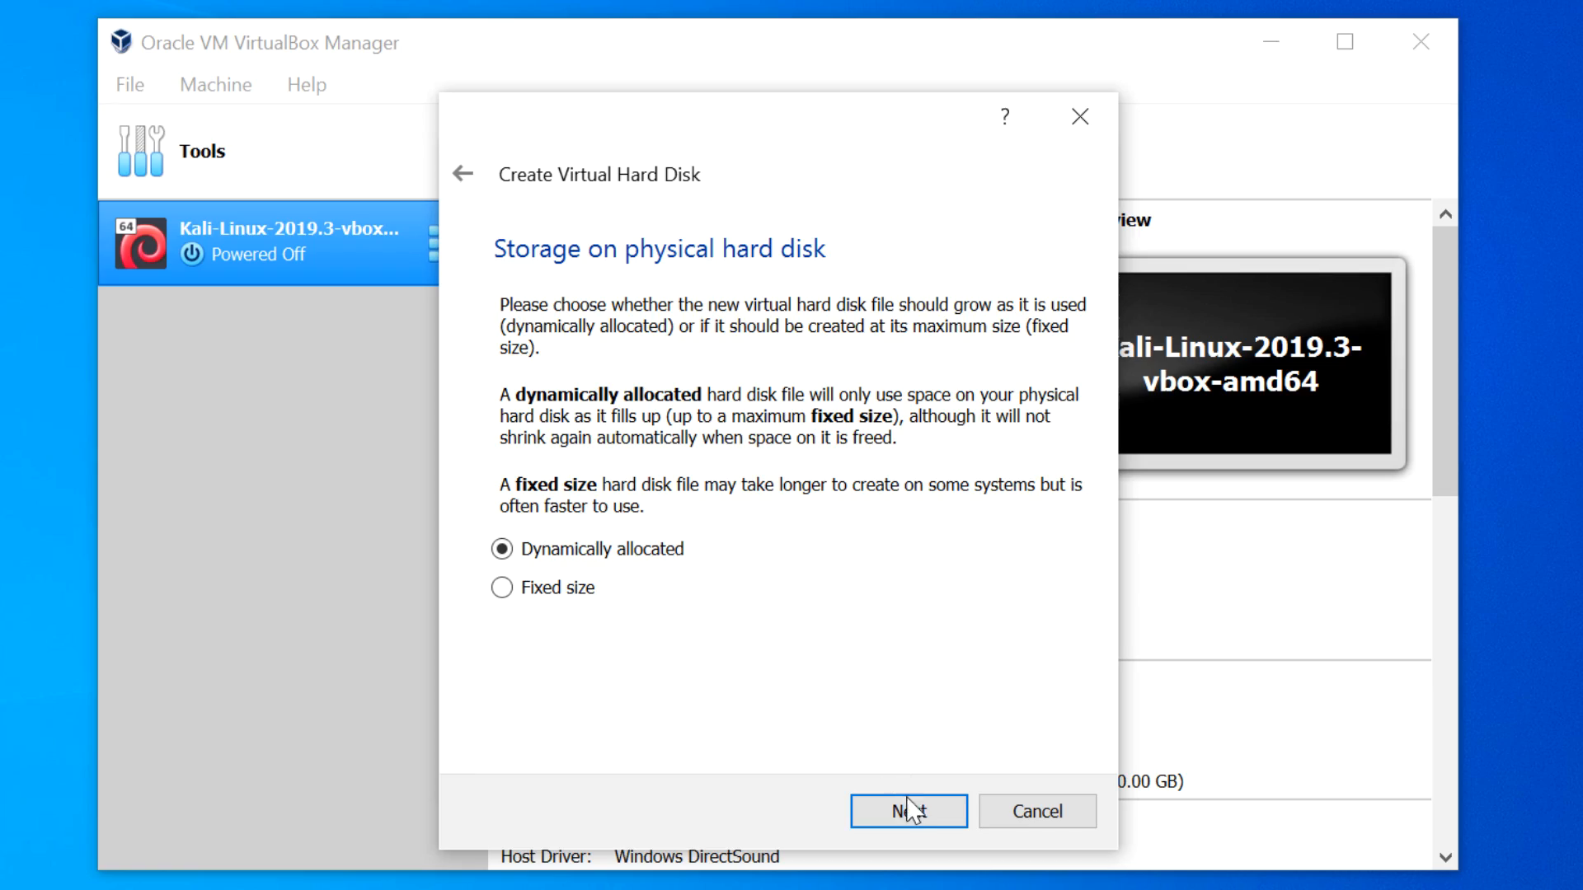
left_click(925, 820)
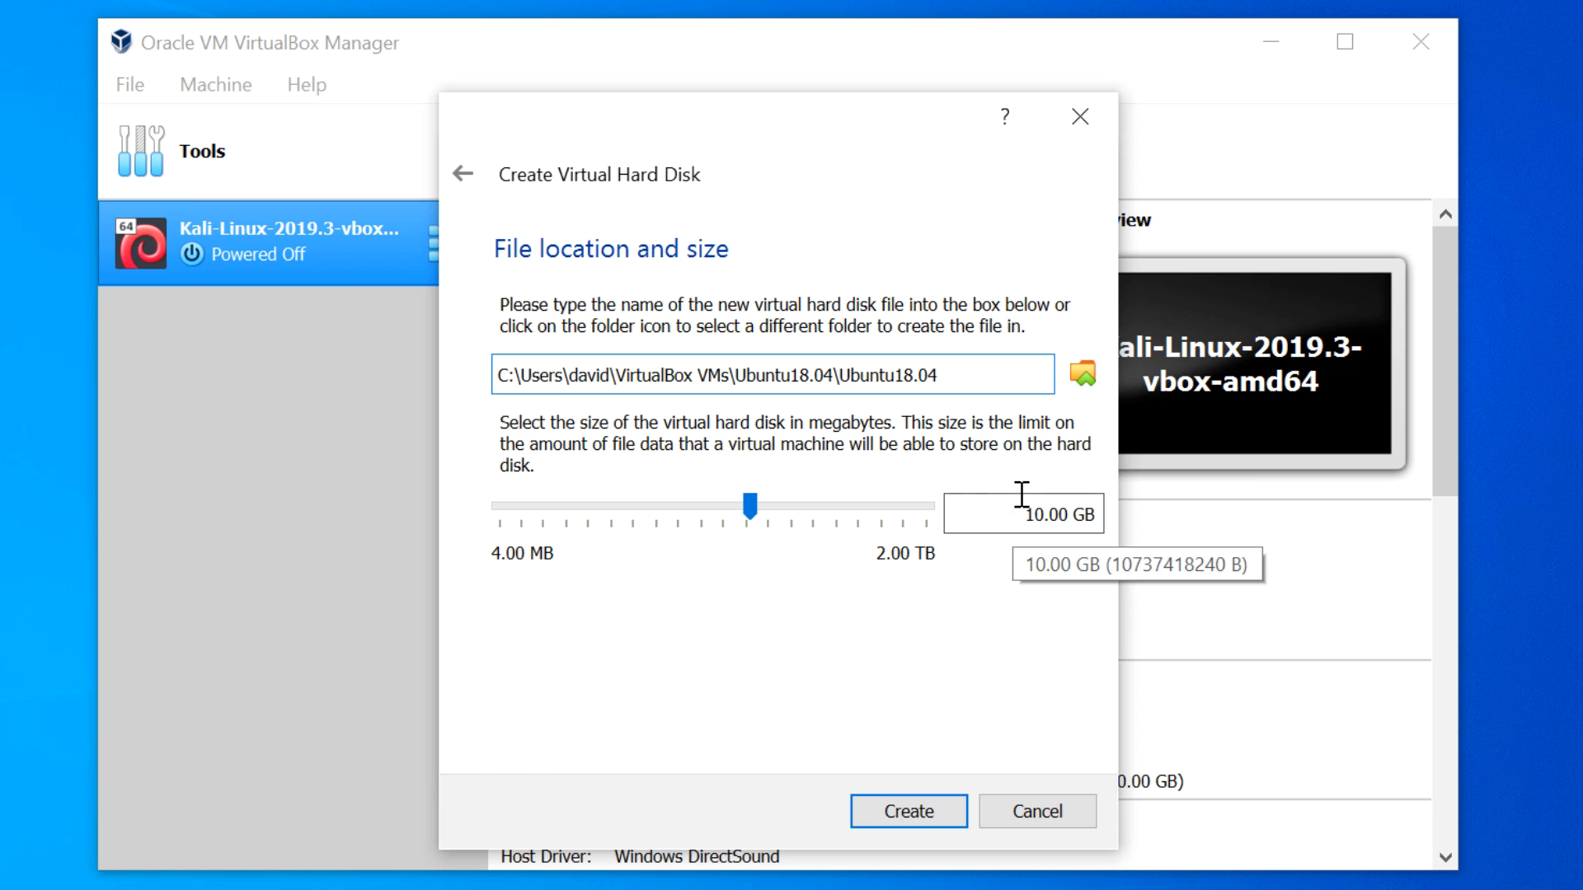
left_click_drag(1016, 513, 1100, 513)
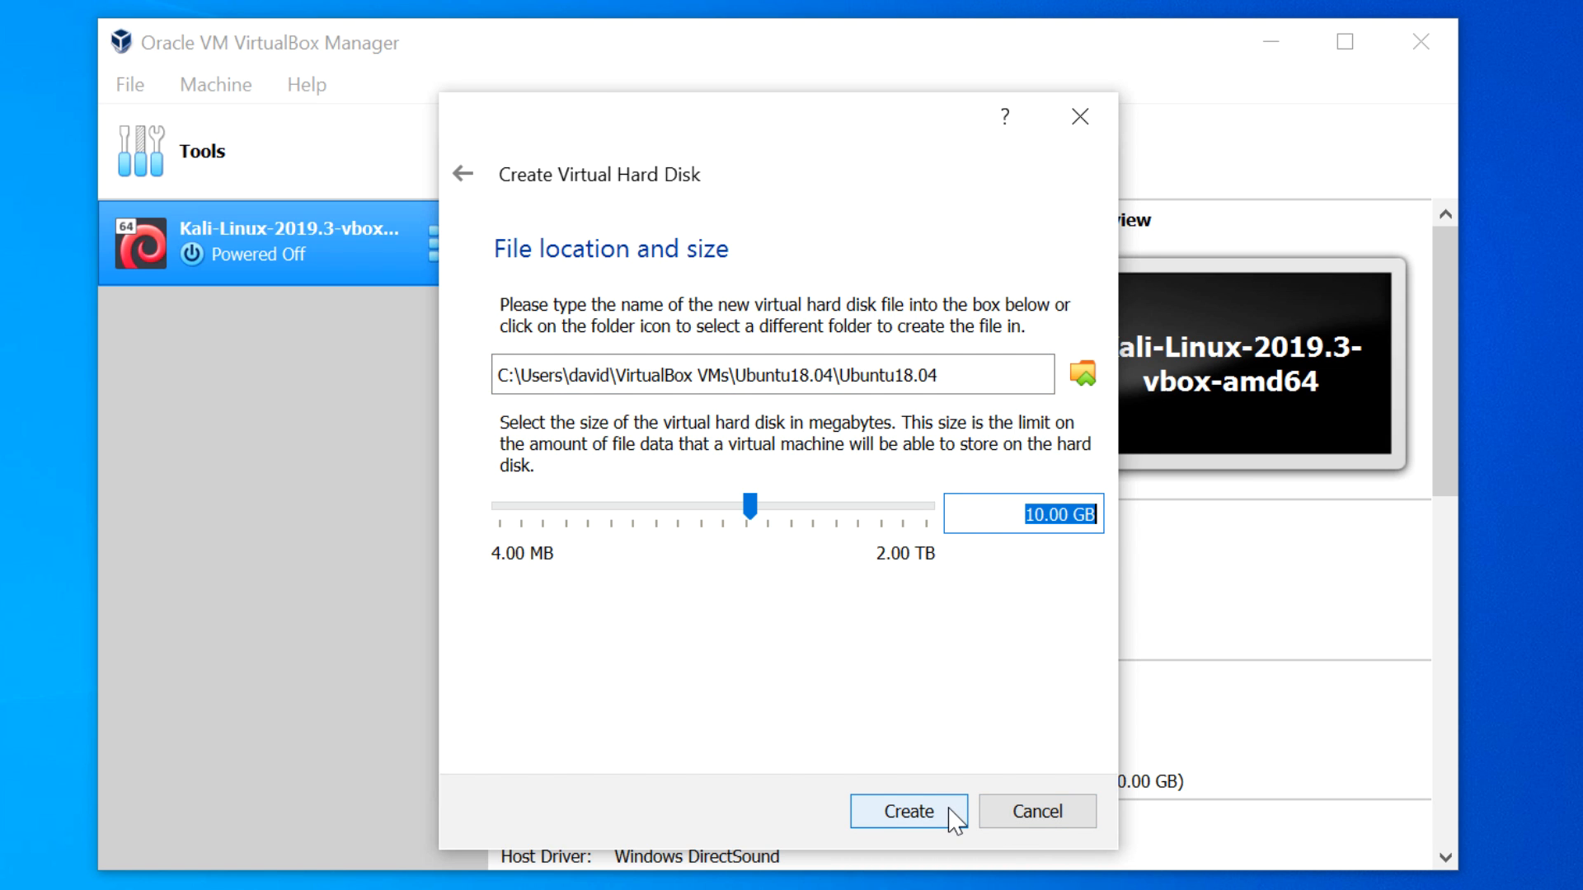
left_click(908, 812)
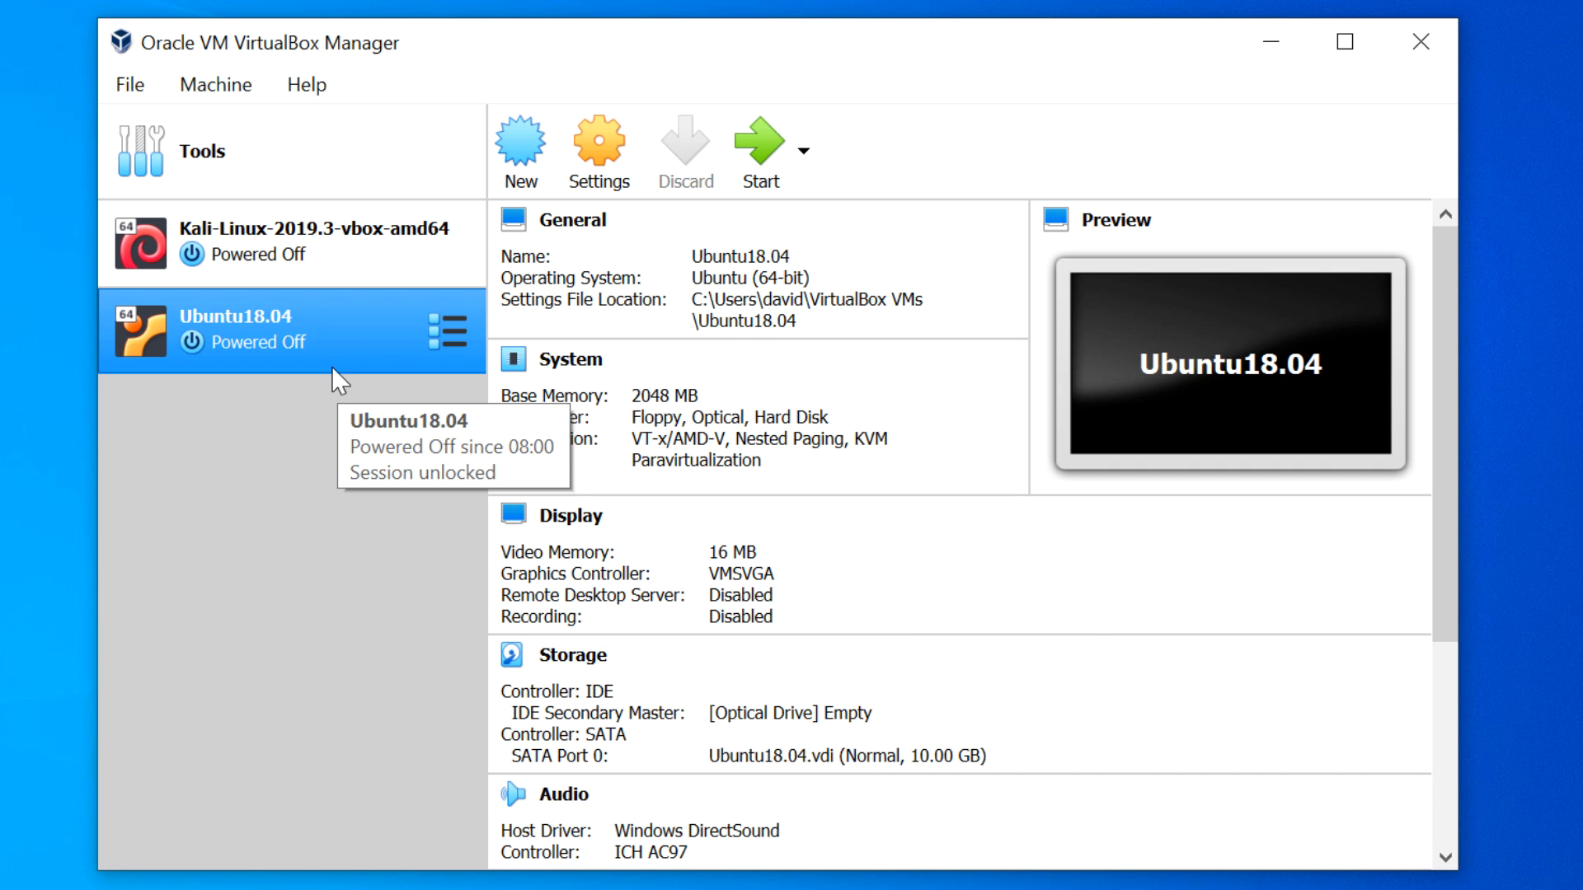
- In Ubuntu18.04's settings, set System > Processor(s) to 2 and confirm with OK
left_click(588, 157)
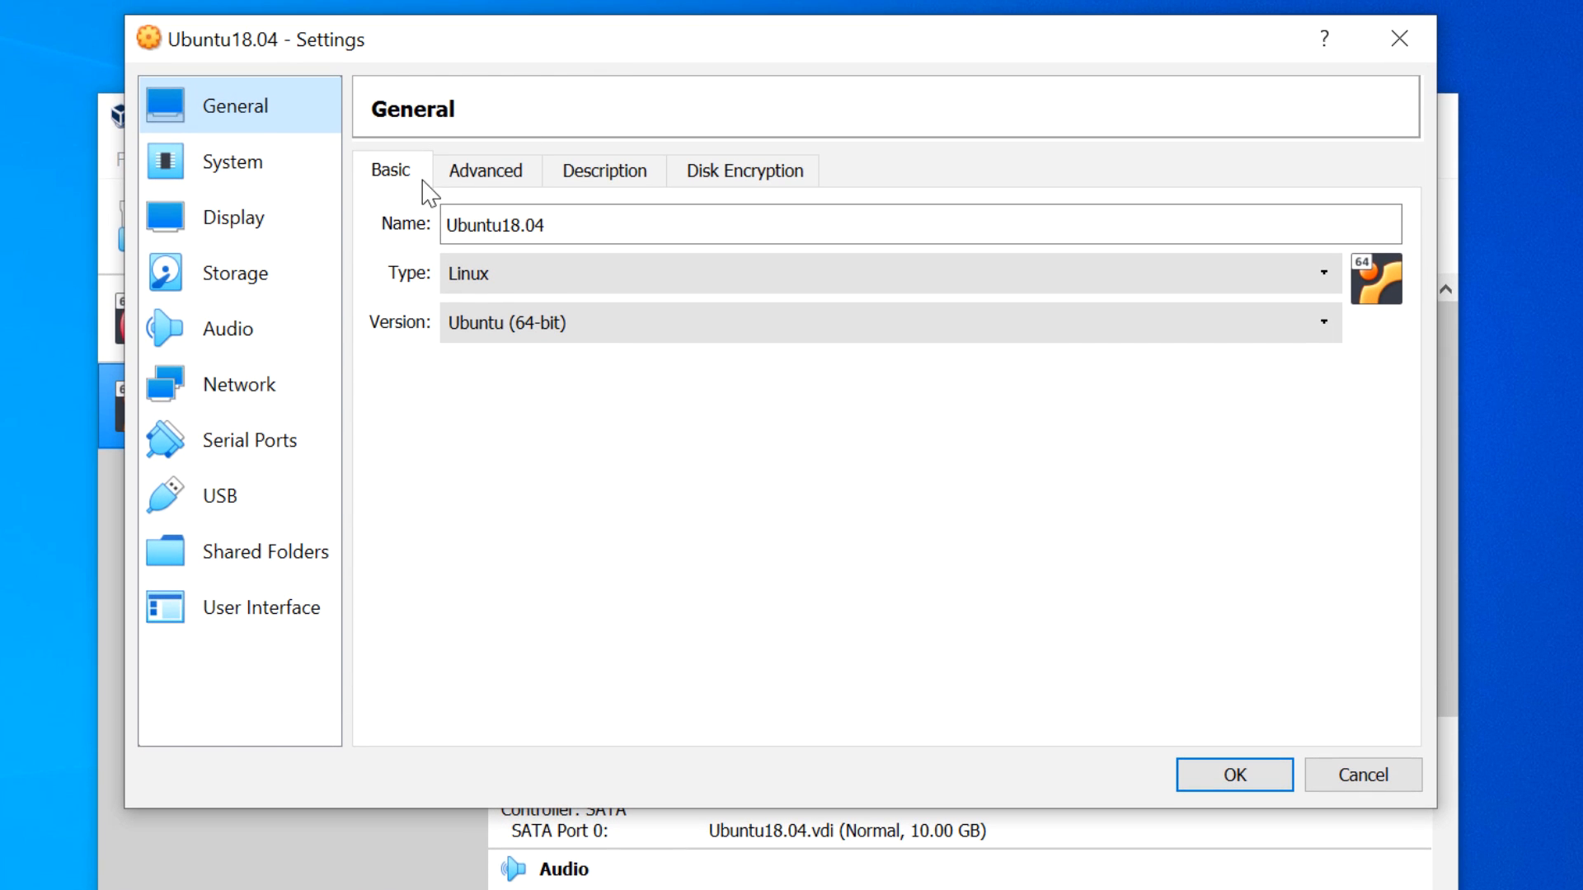
left_click(486, 225)
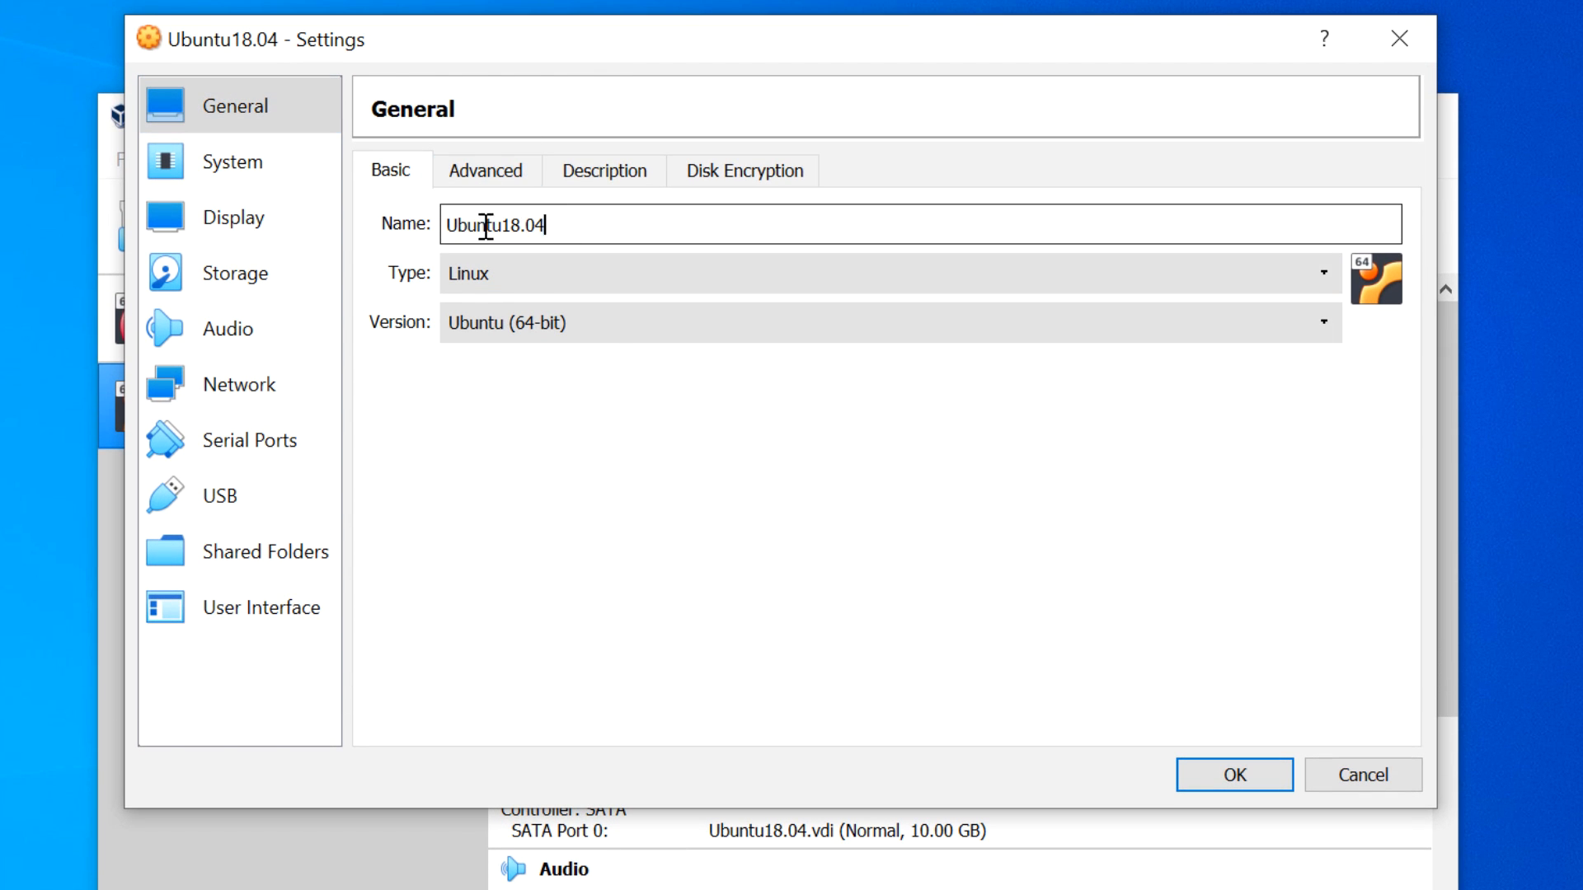
double_click(486, 225)
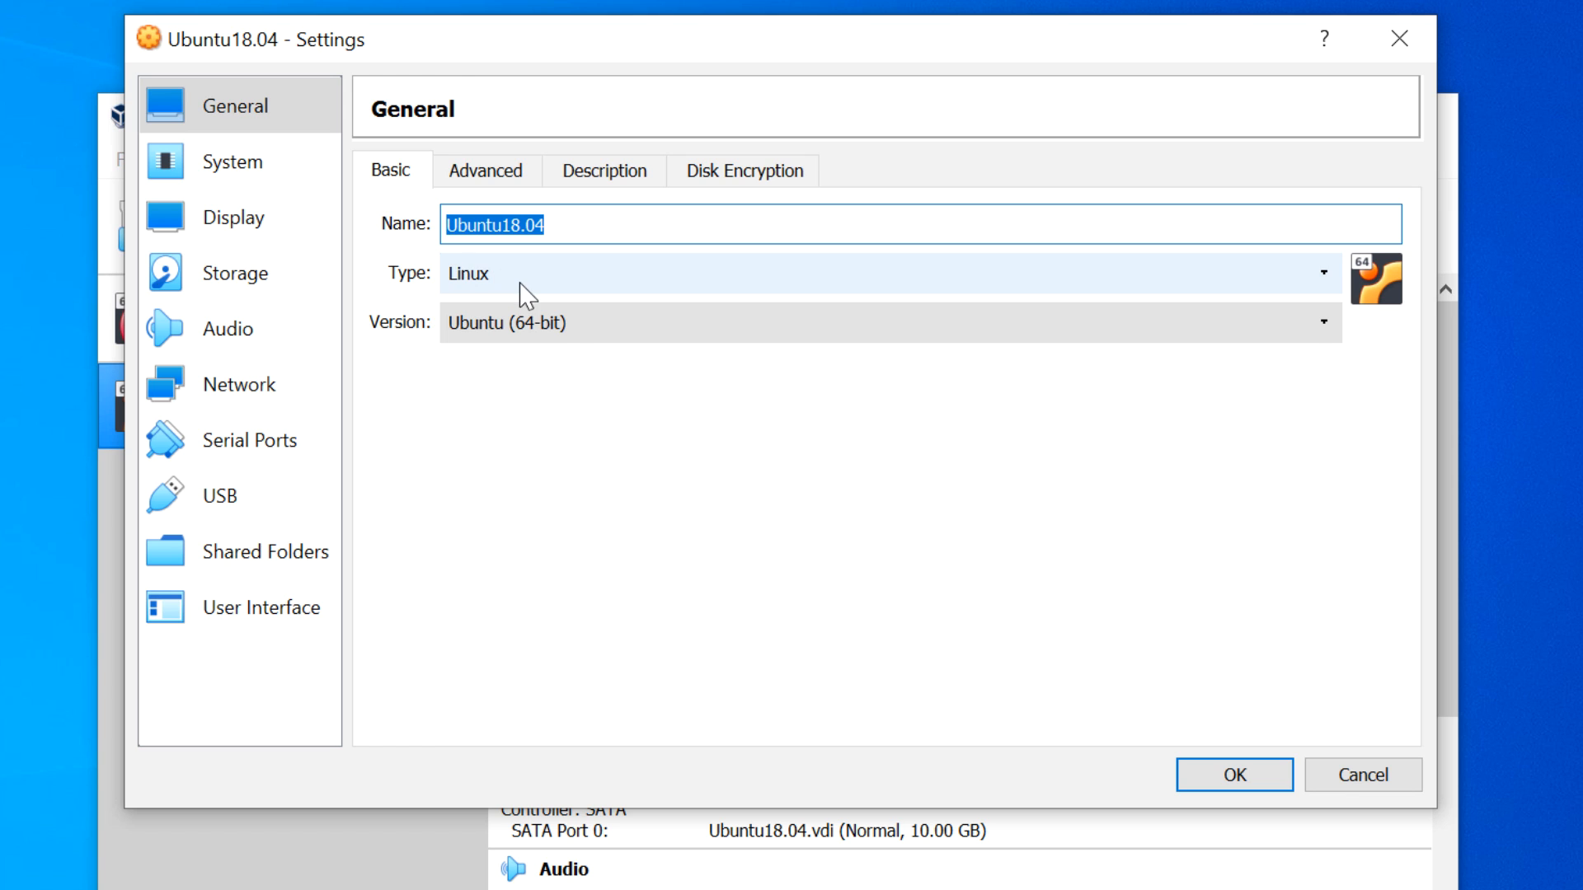
left_click(246, 170)
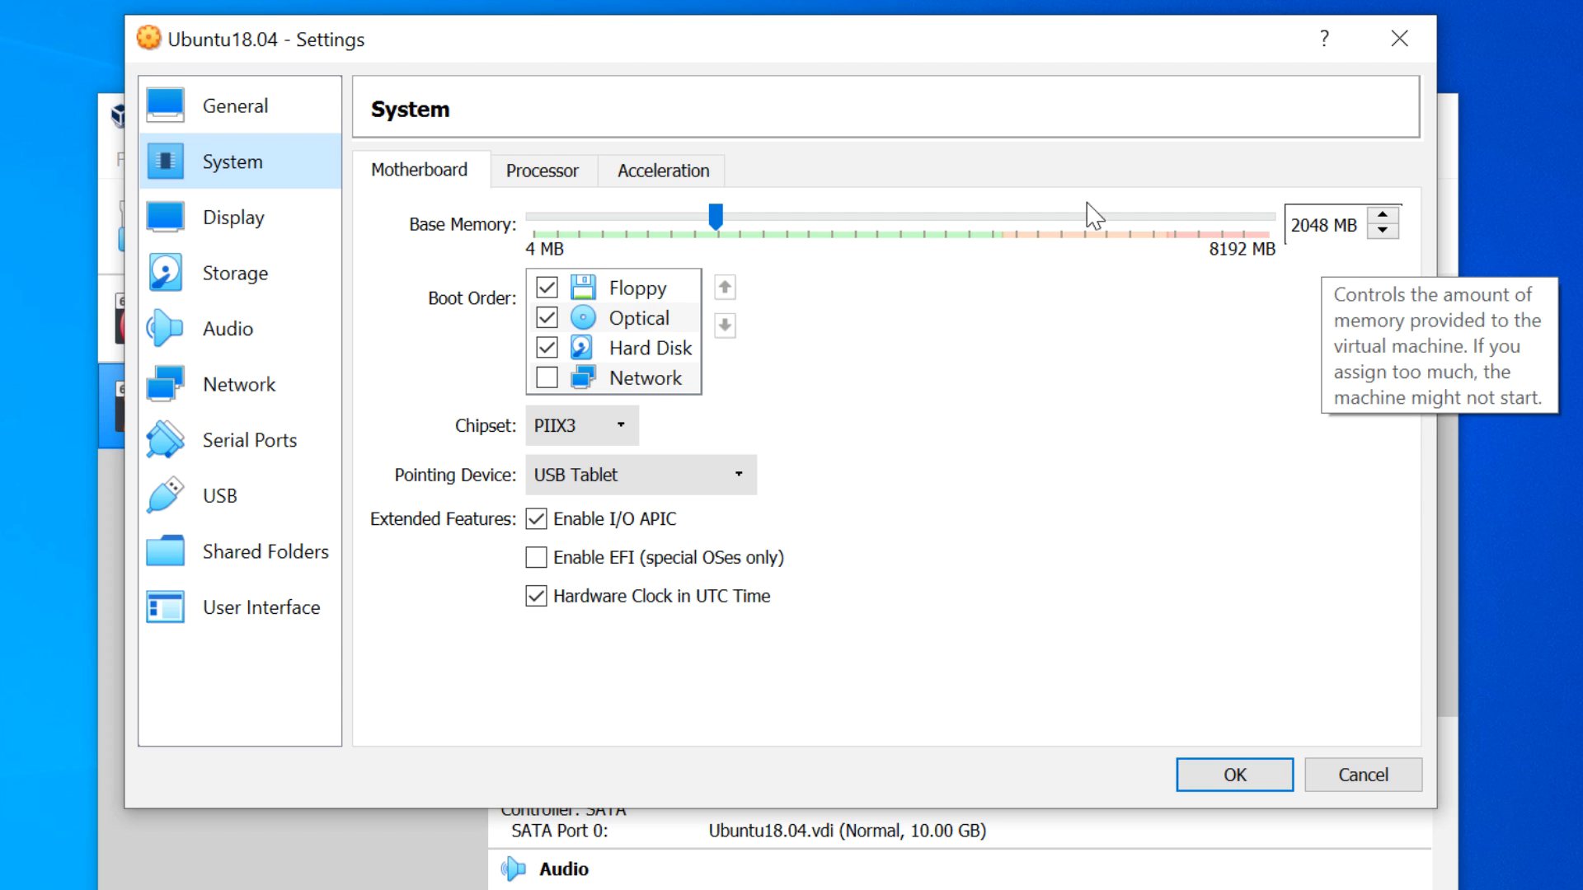
left_click(515, 169)
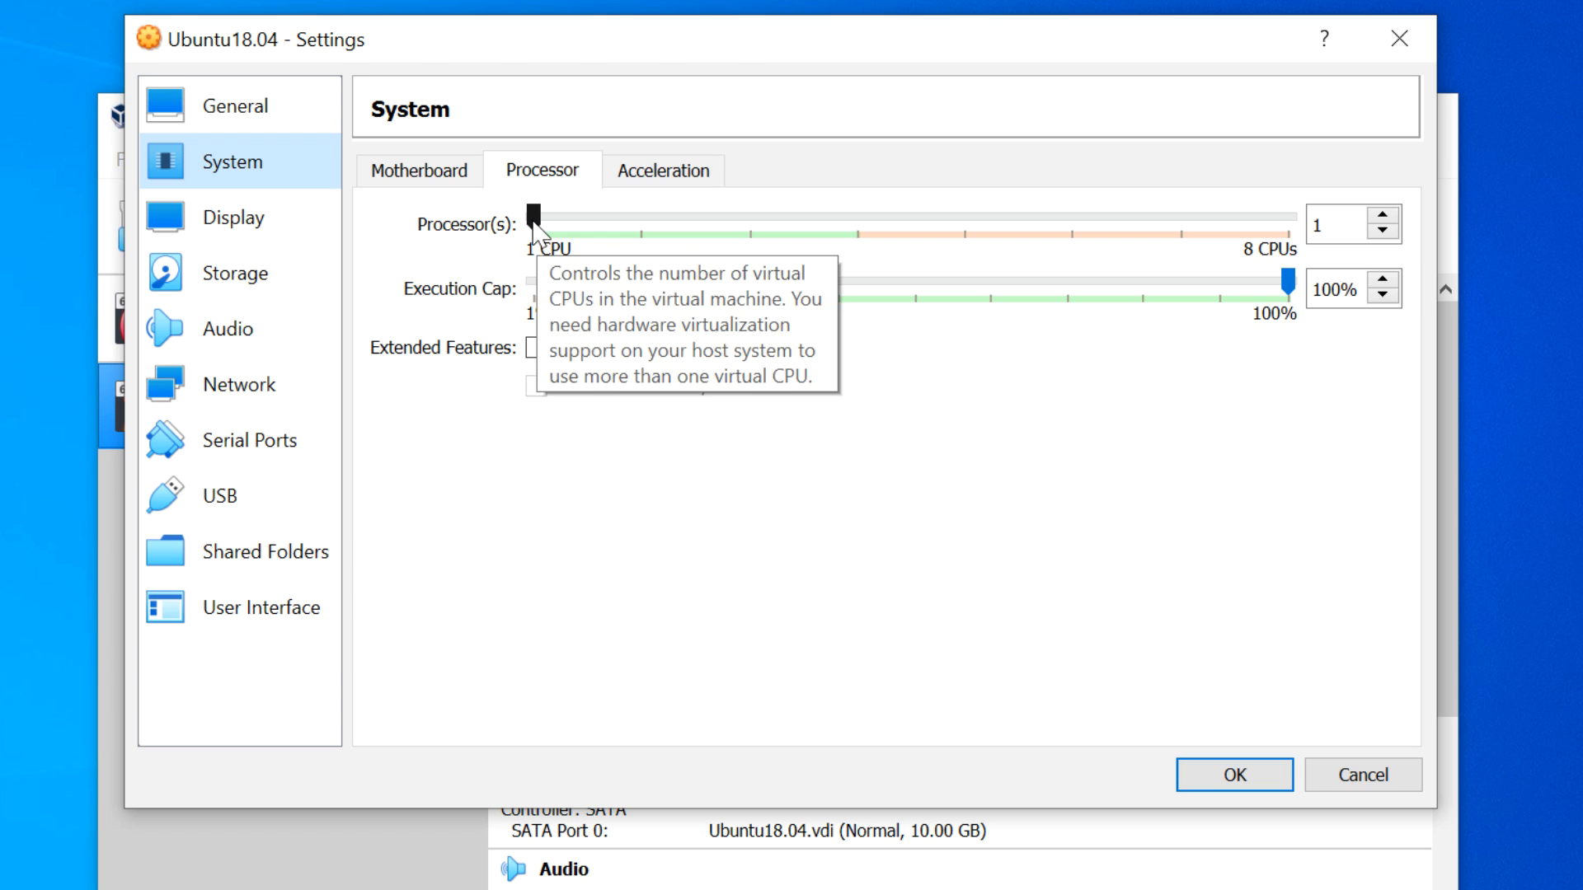
left_click(636, 229)
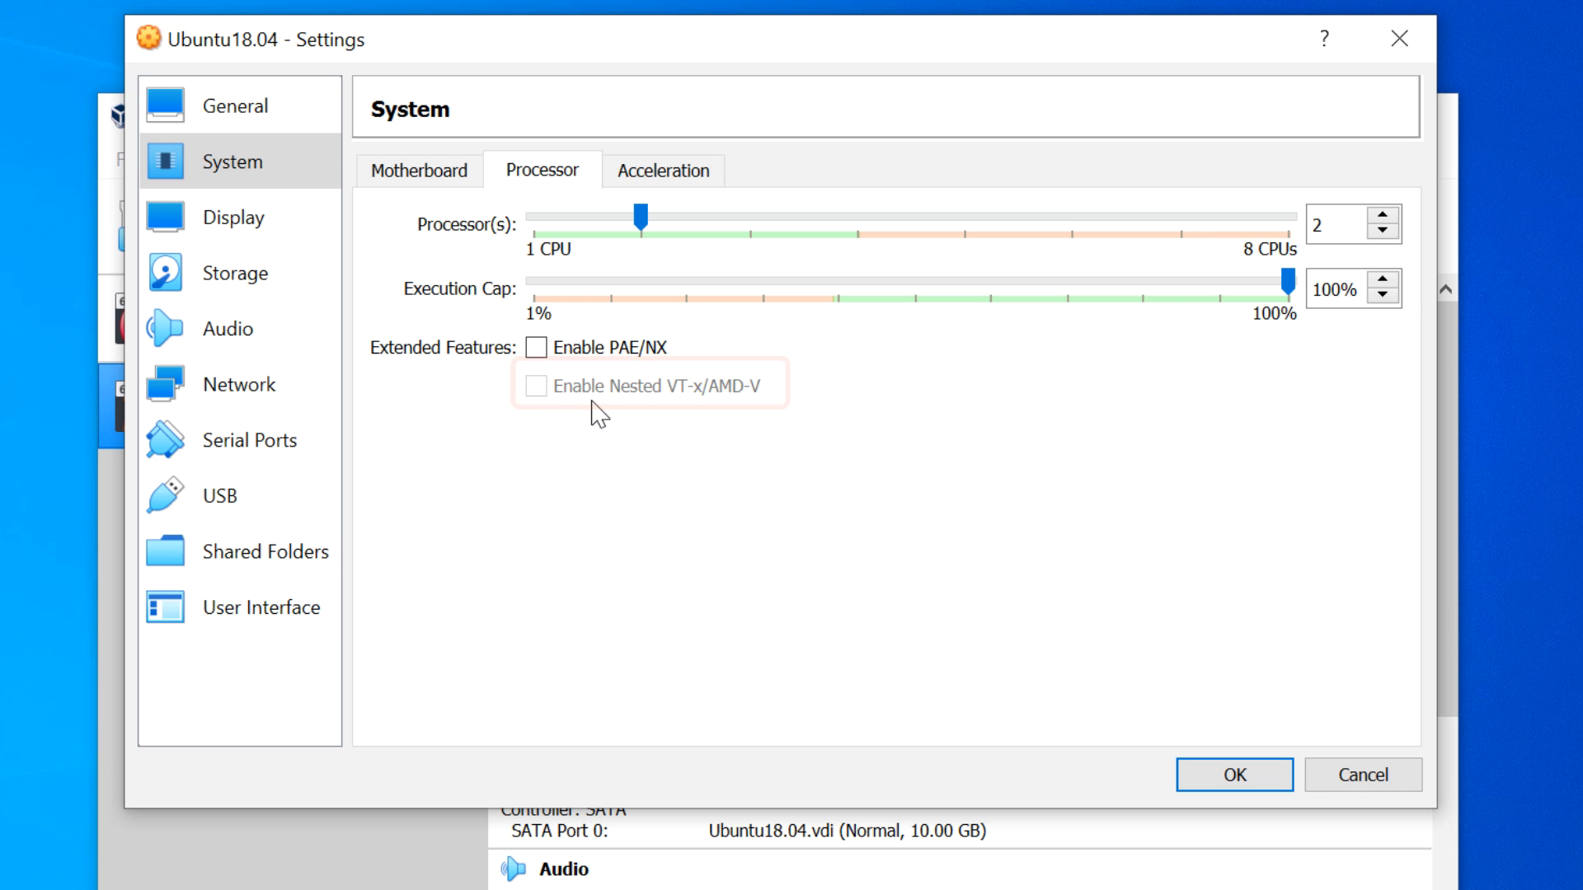
left_click(1208, 783)
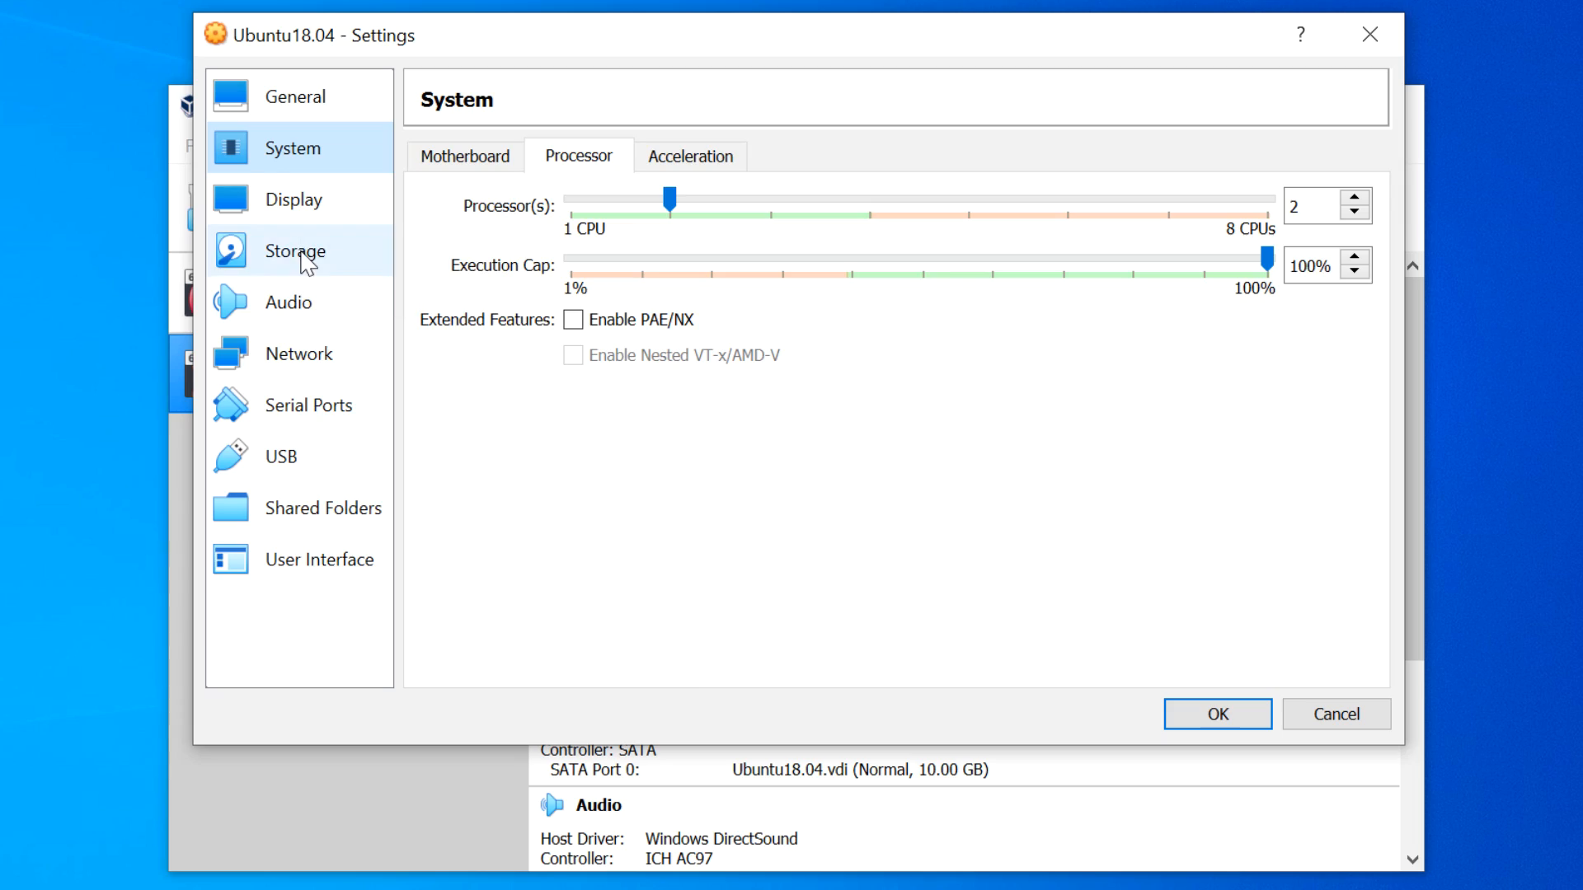
- Attach ubuntu-18.04.3-desktop-amd64.iso from Downloads to the empty IDE optical drive and save
left_click(296, 251)
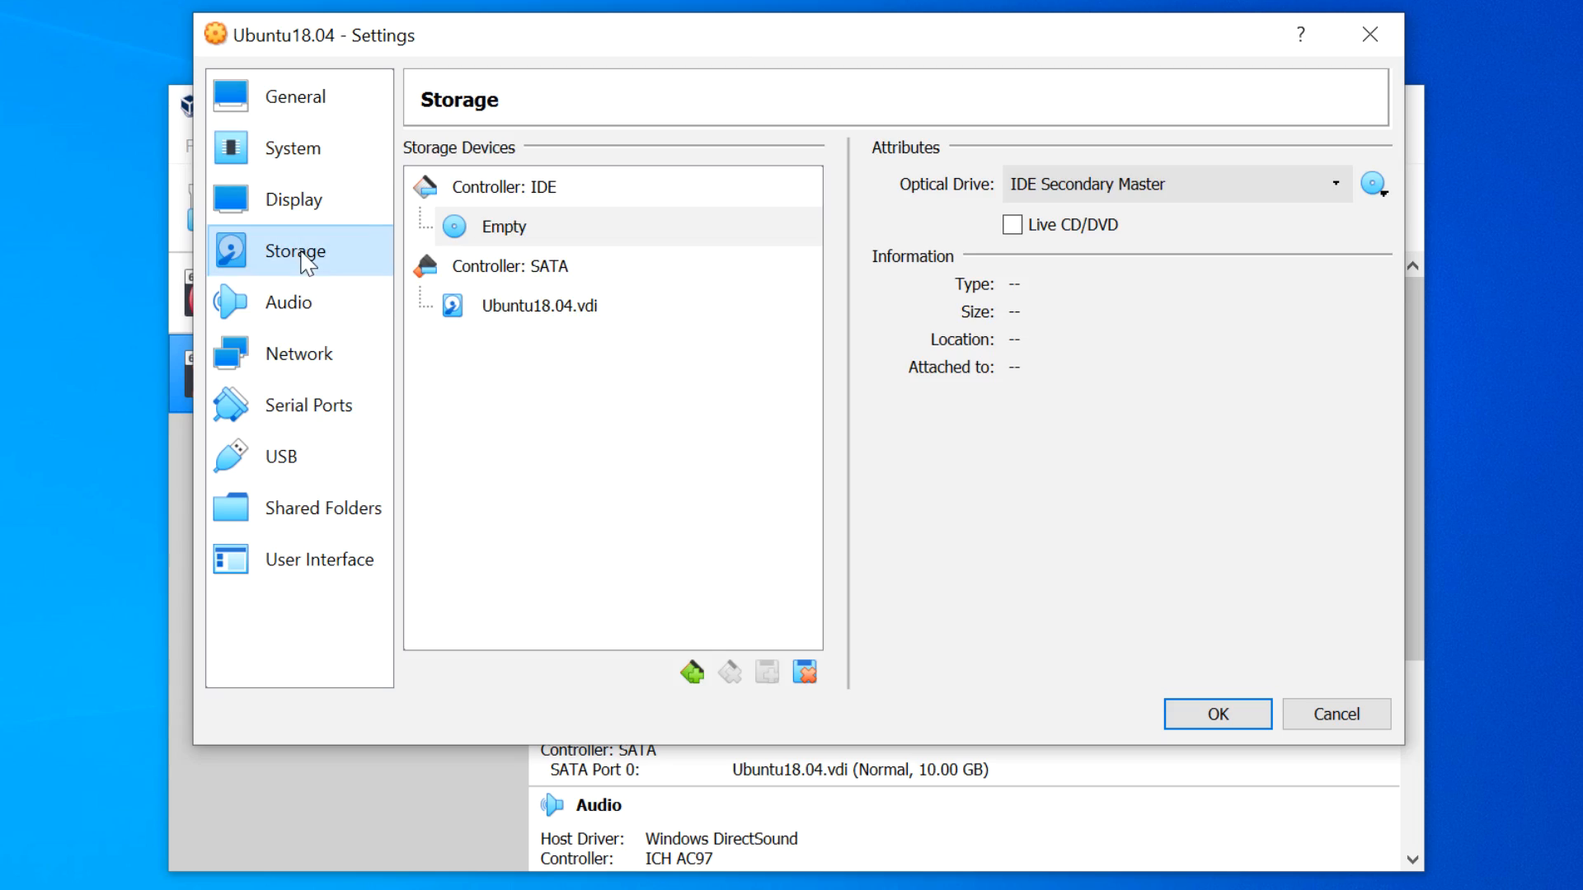
left_click(529, 193)
left_click(529, 222)
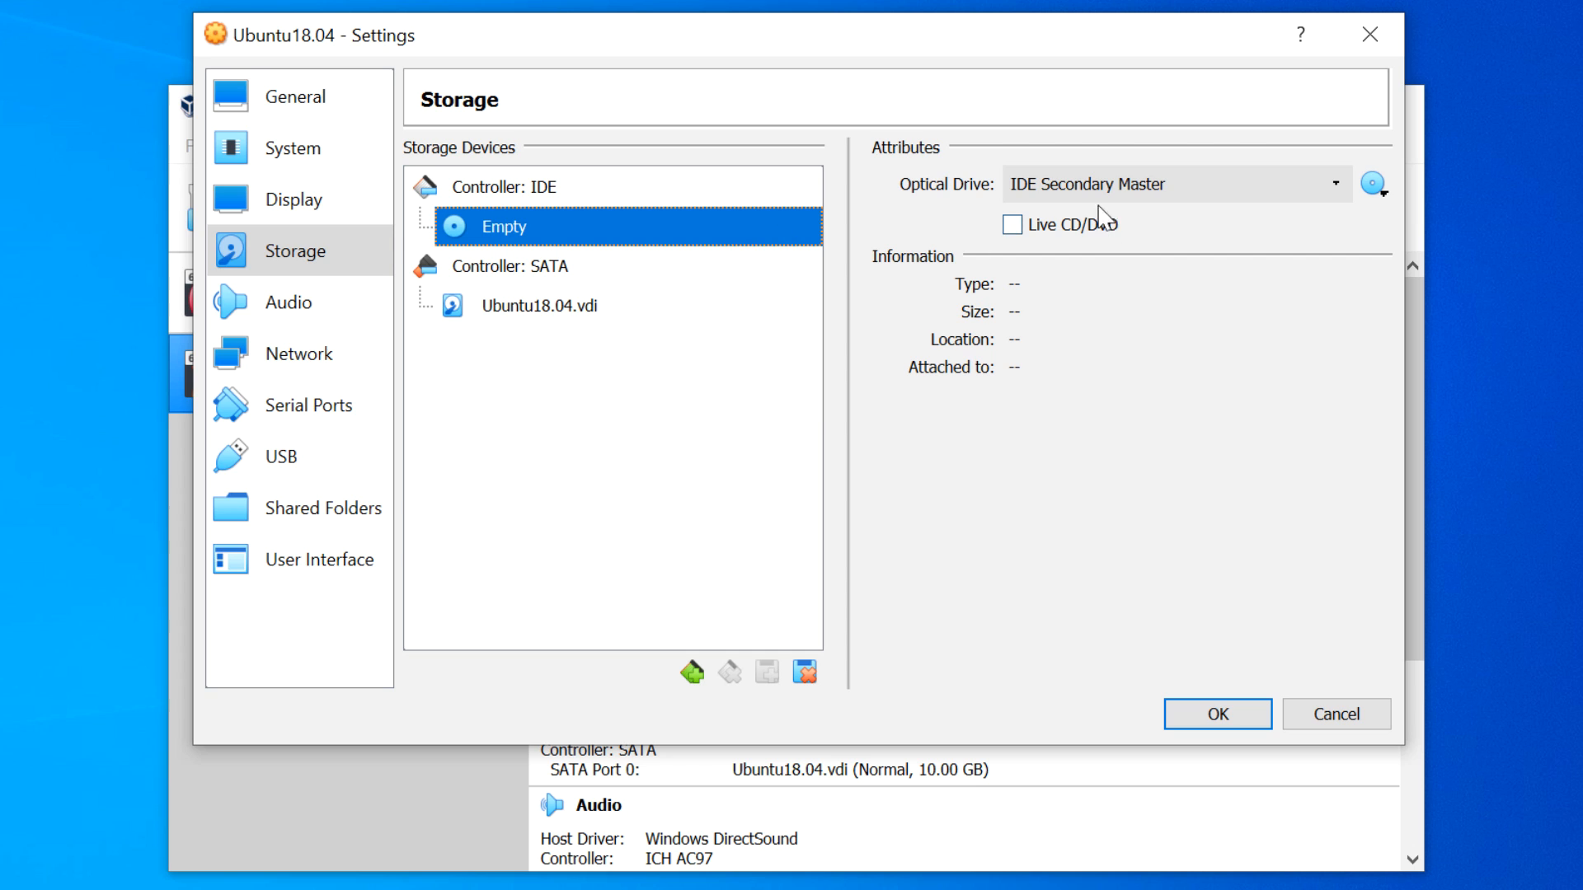
left_click(1373, 184)
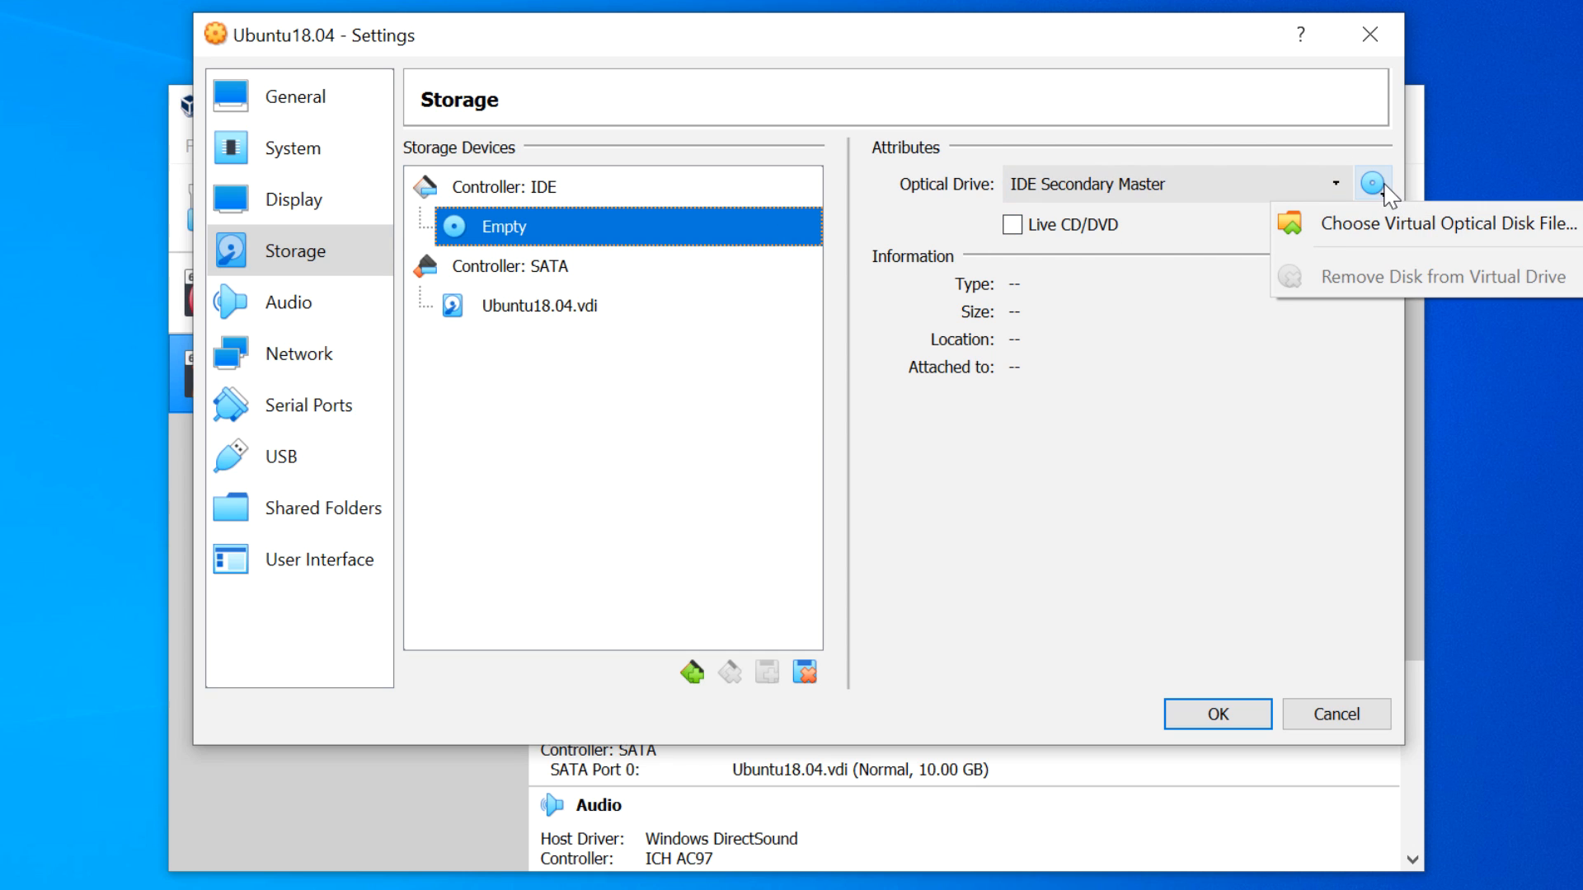
left_click(1415, 239)
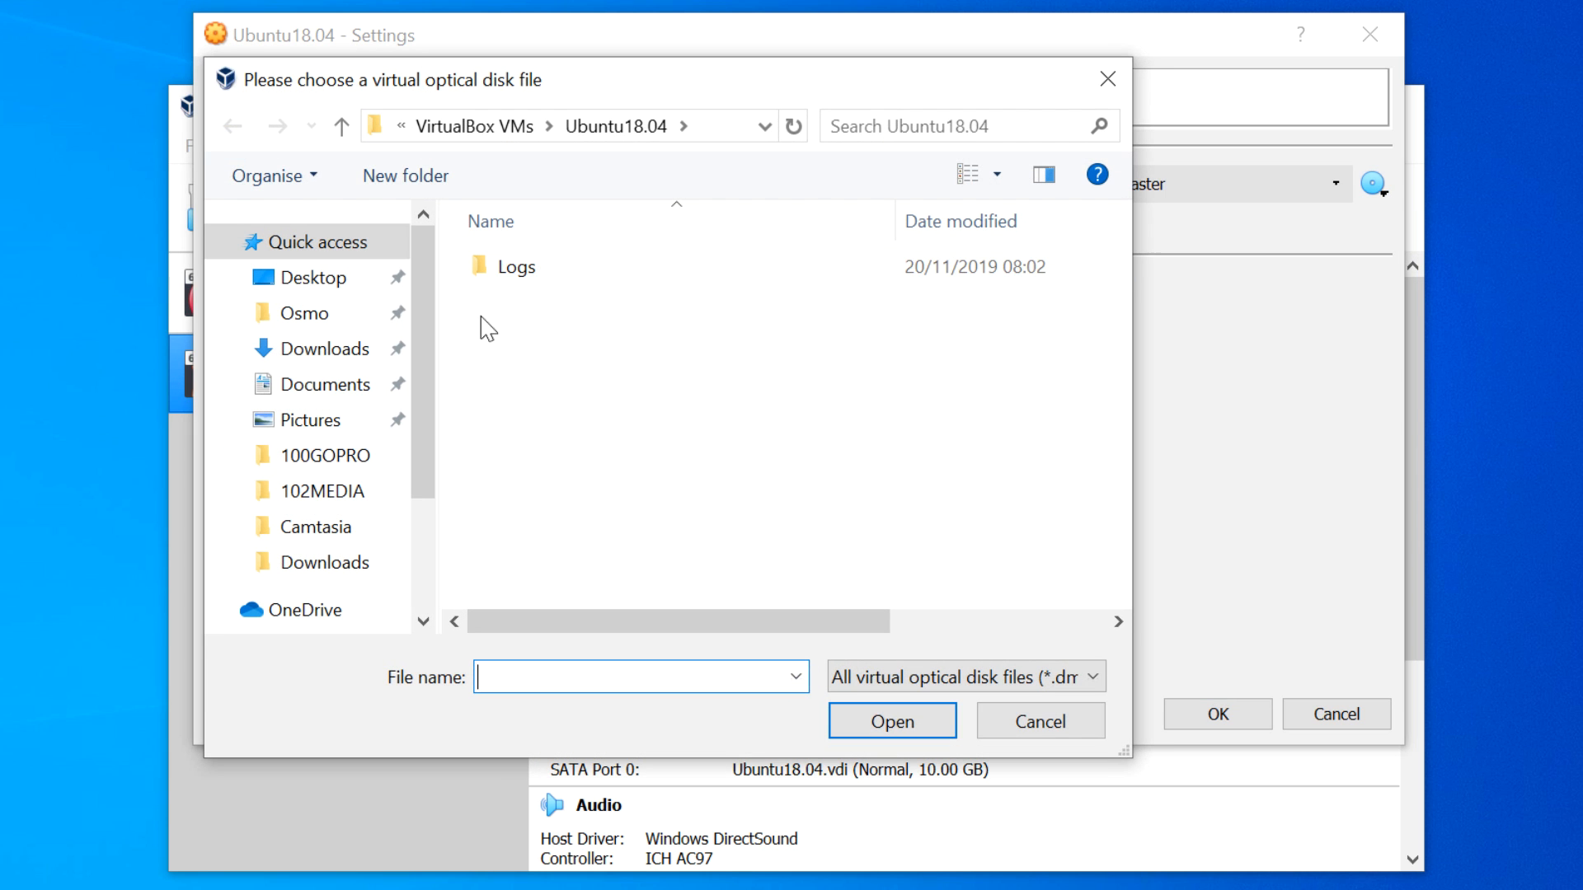
left_click(322, 350)
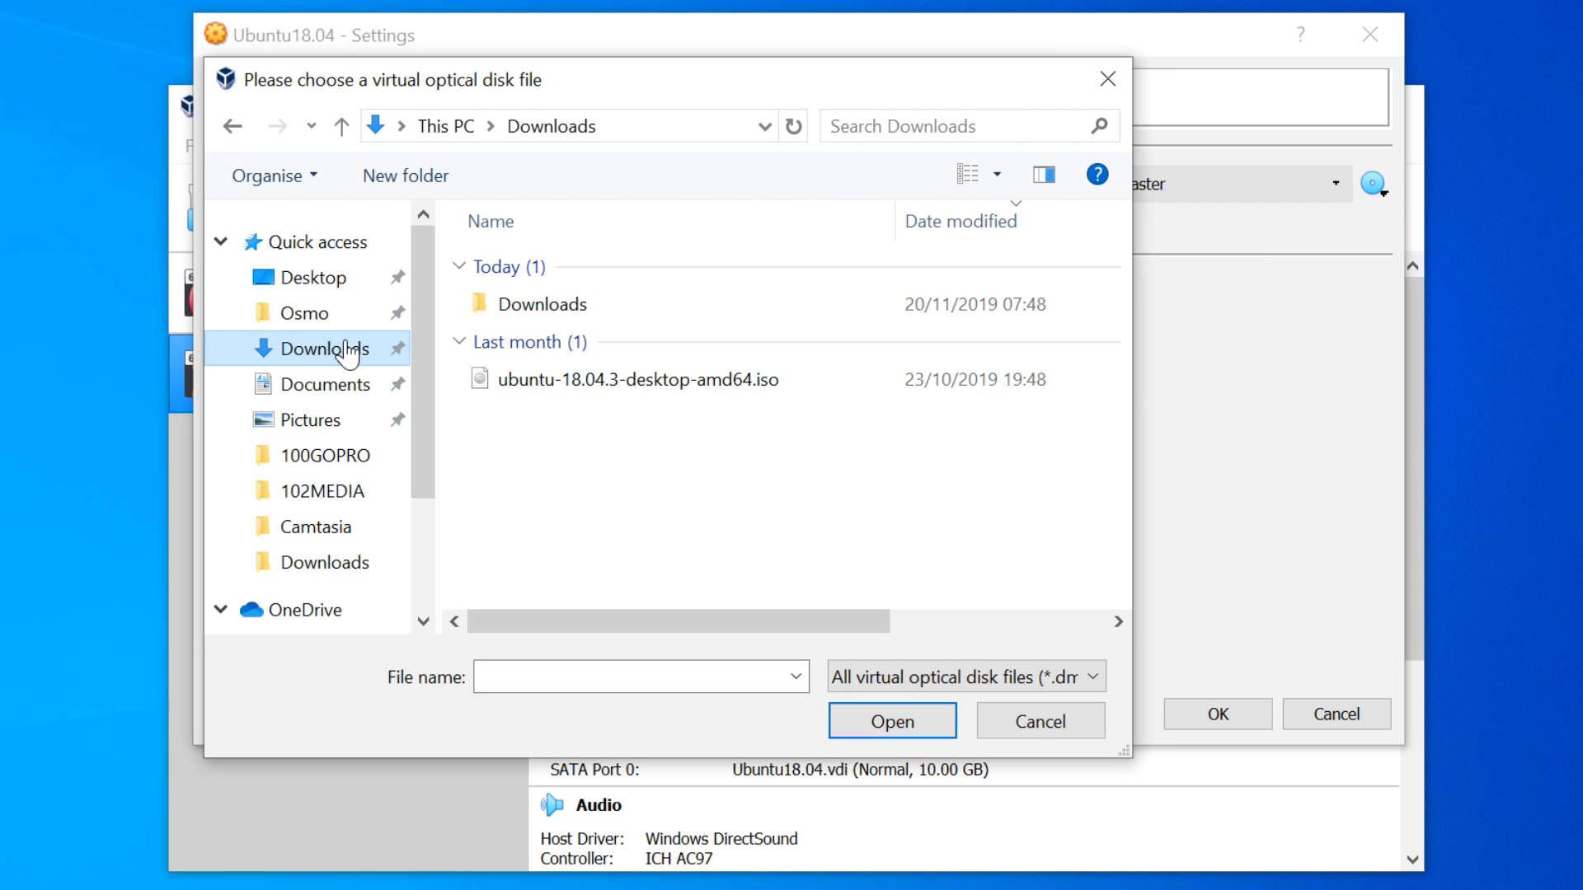
left_click(705, 381)
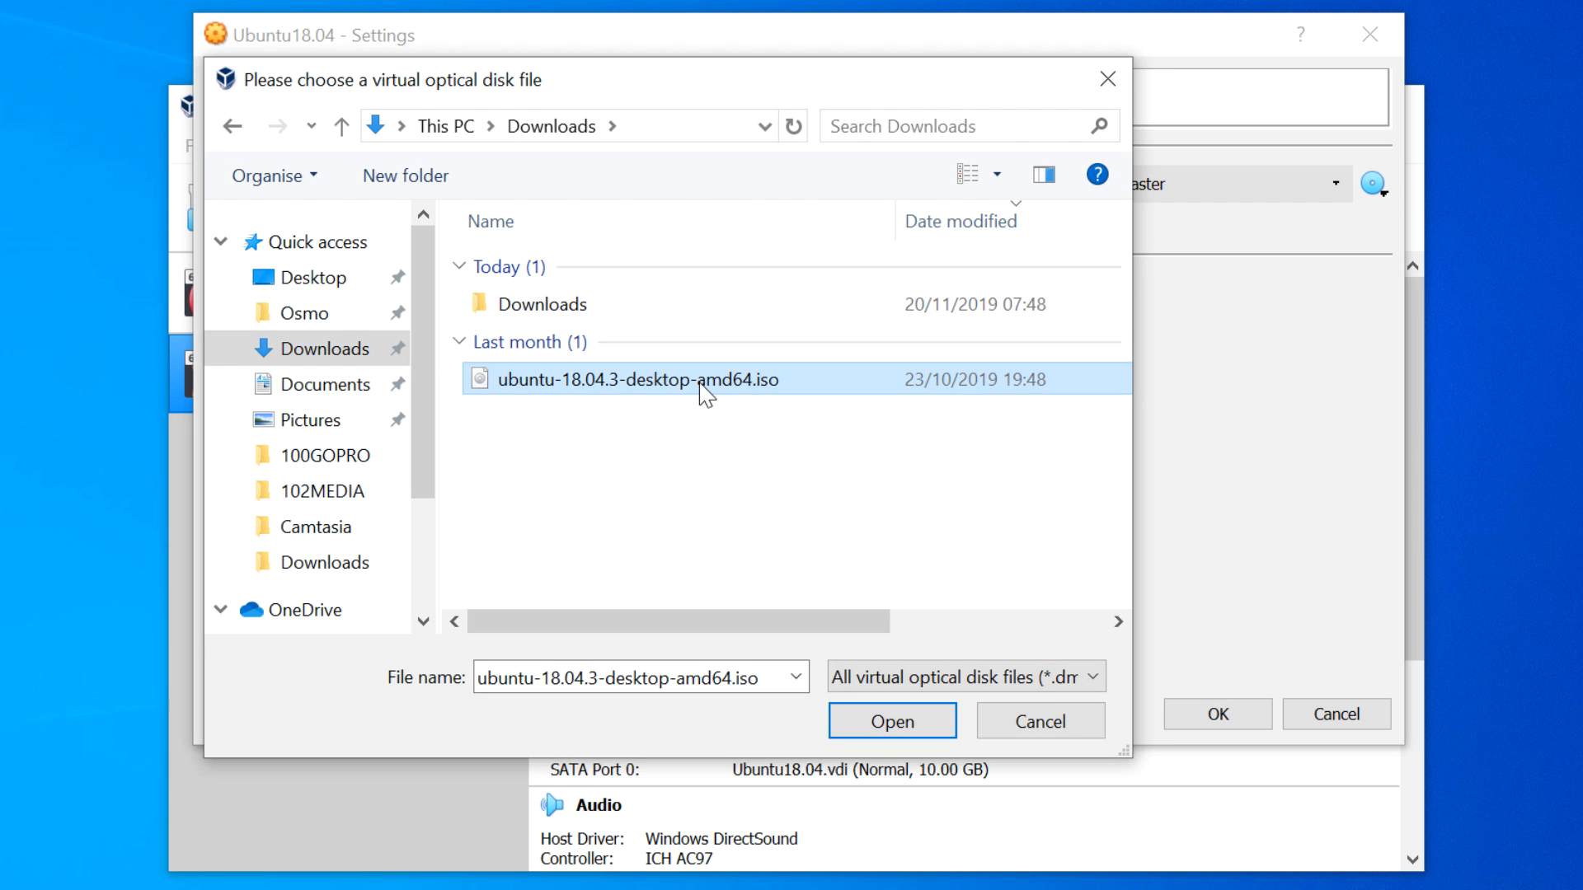
left_click(884, 730)
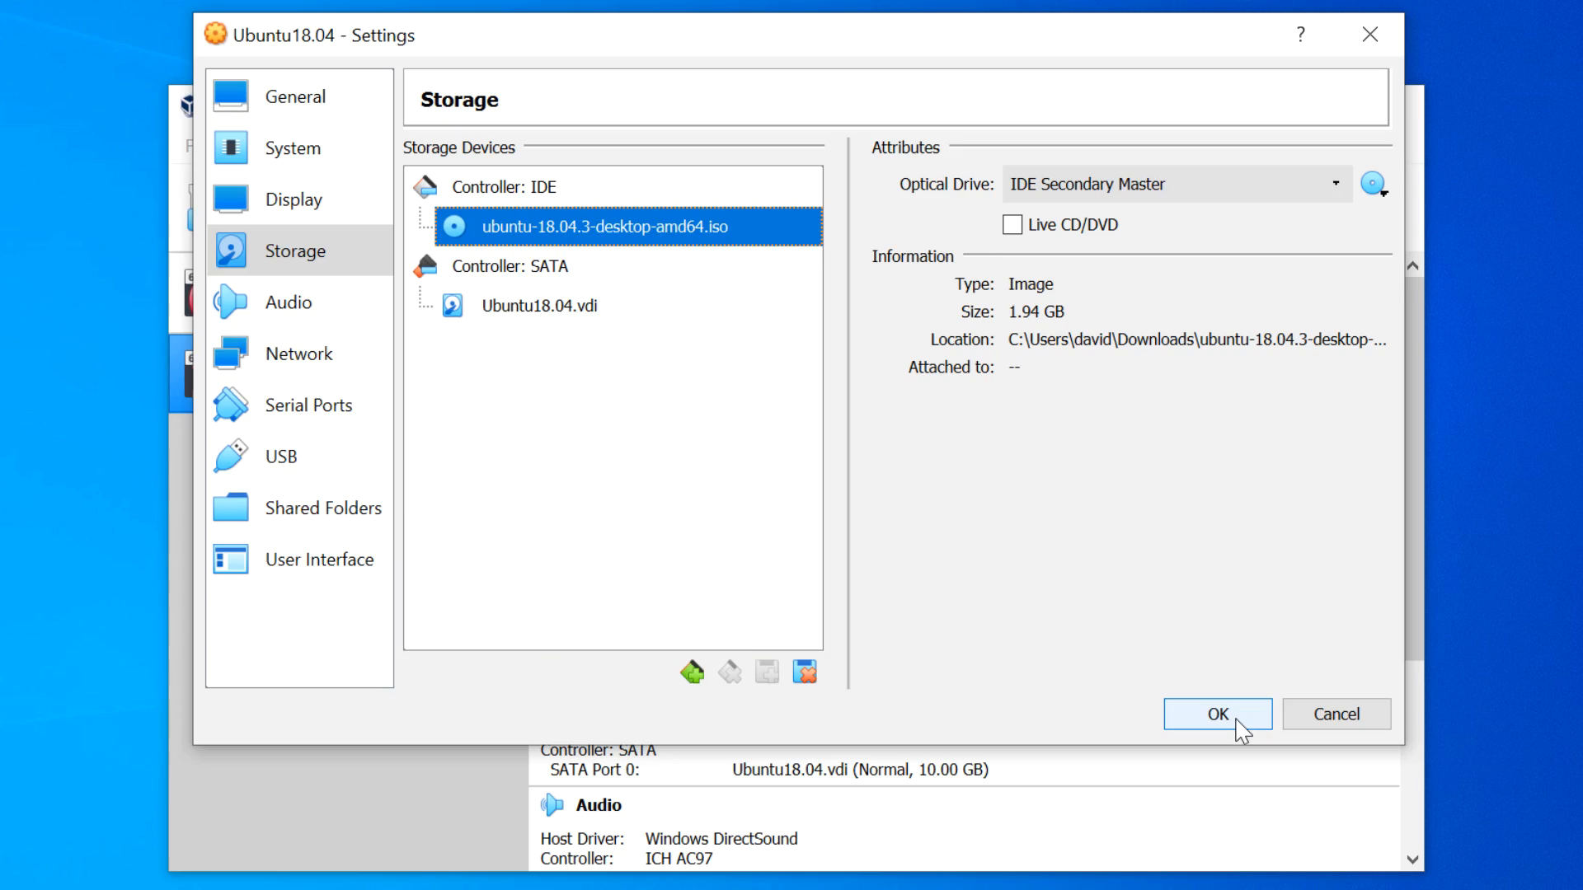
left_click(1243, 729)
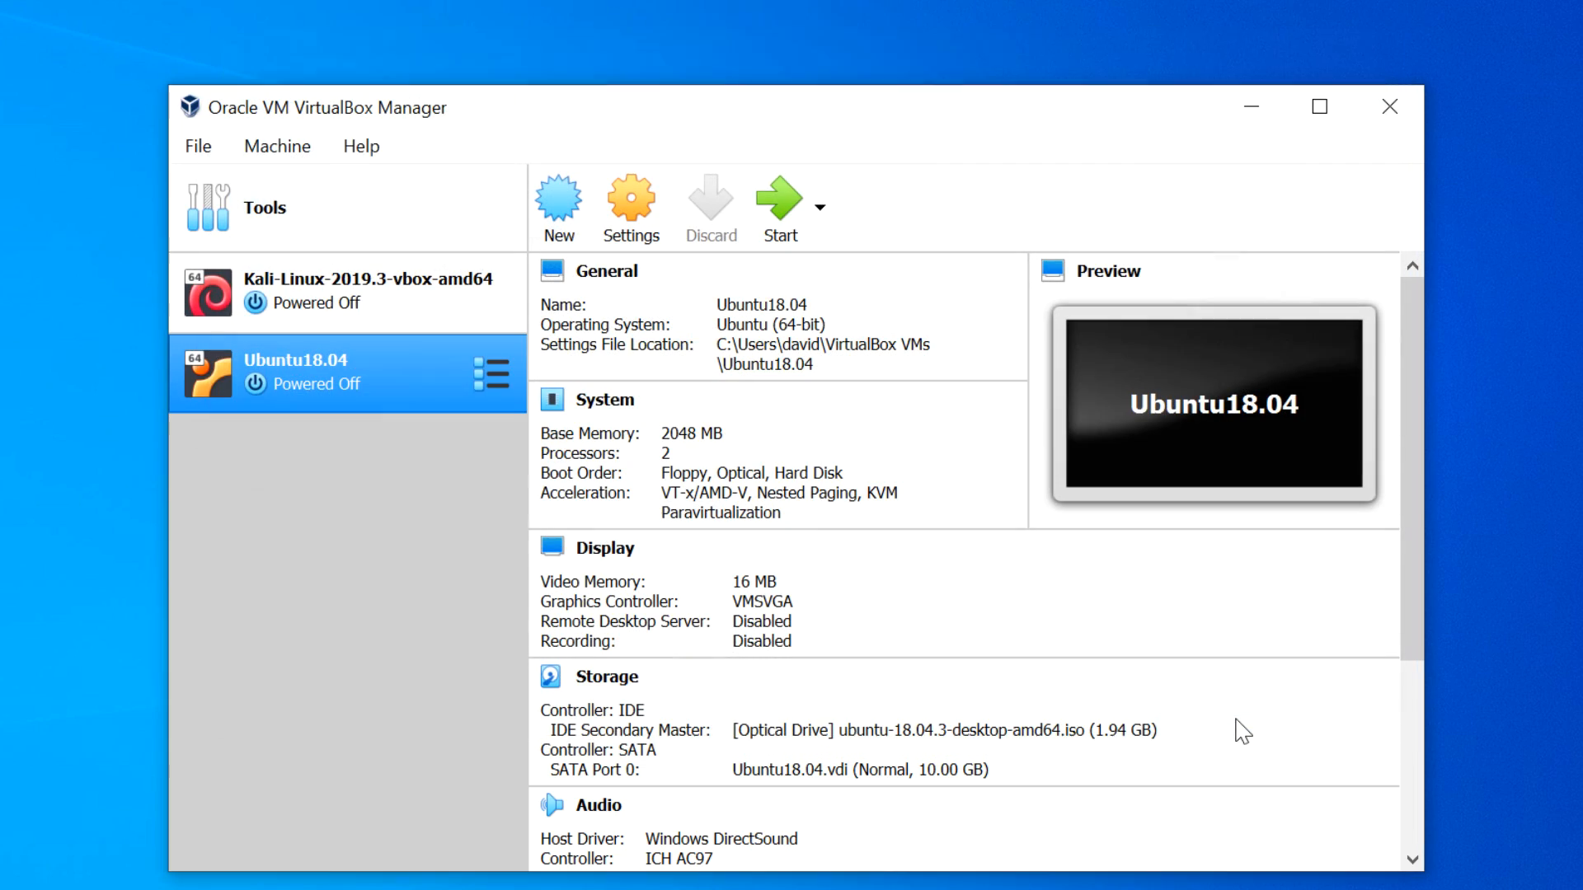
- Start Ubuntu18.04 and dismiss the auto capture keyboard notice while the installer boots
left_click(776, 212)
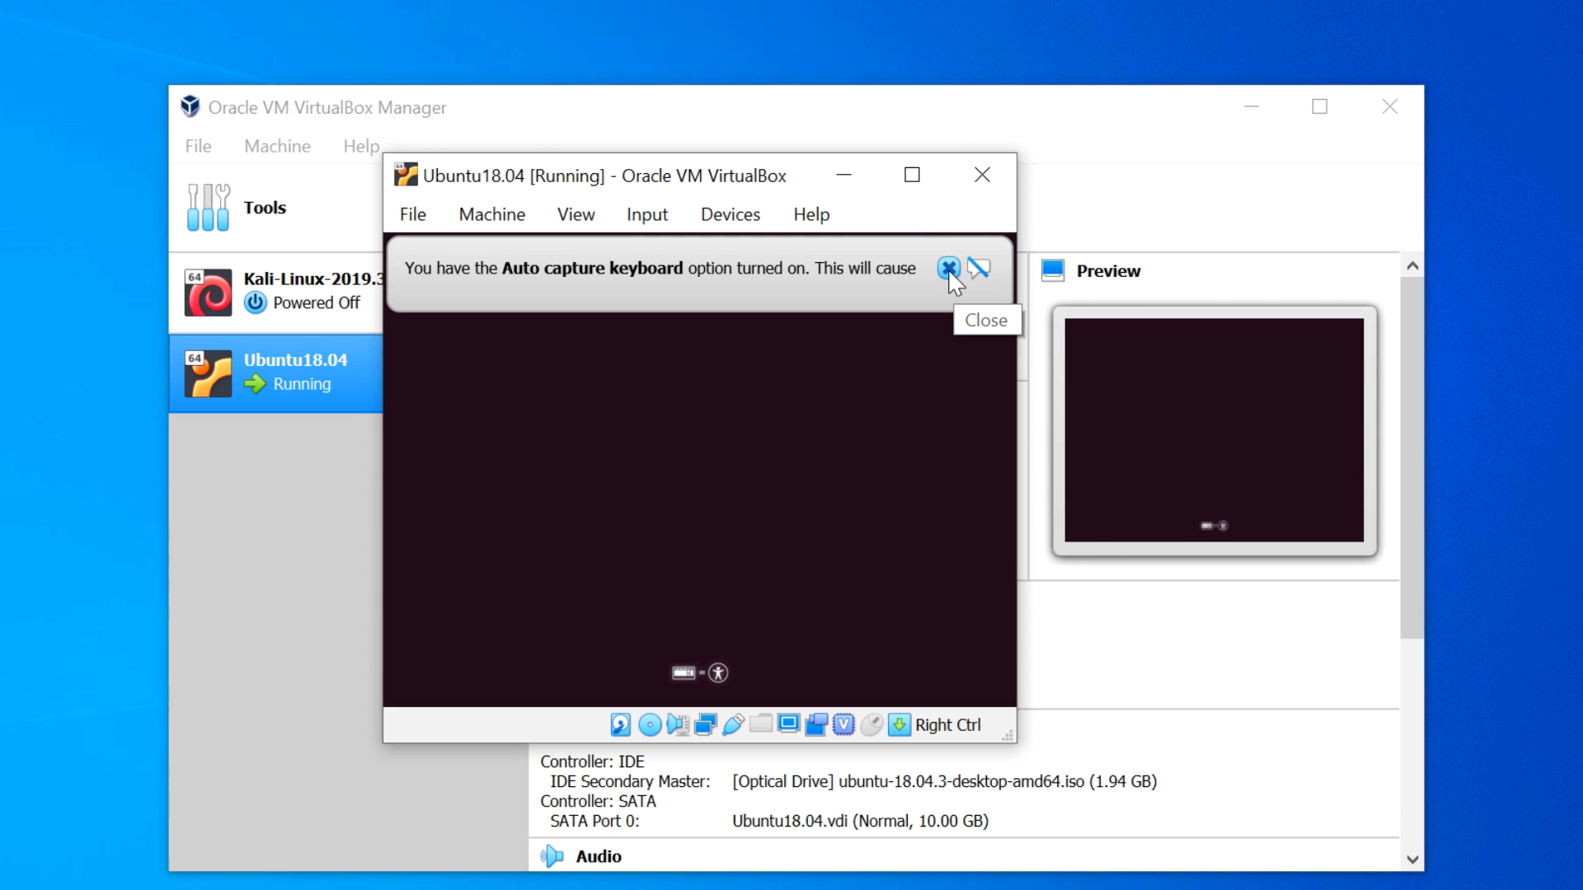
left_click(948, 269)
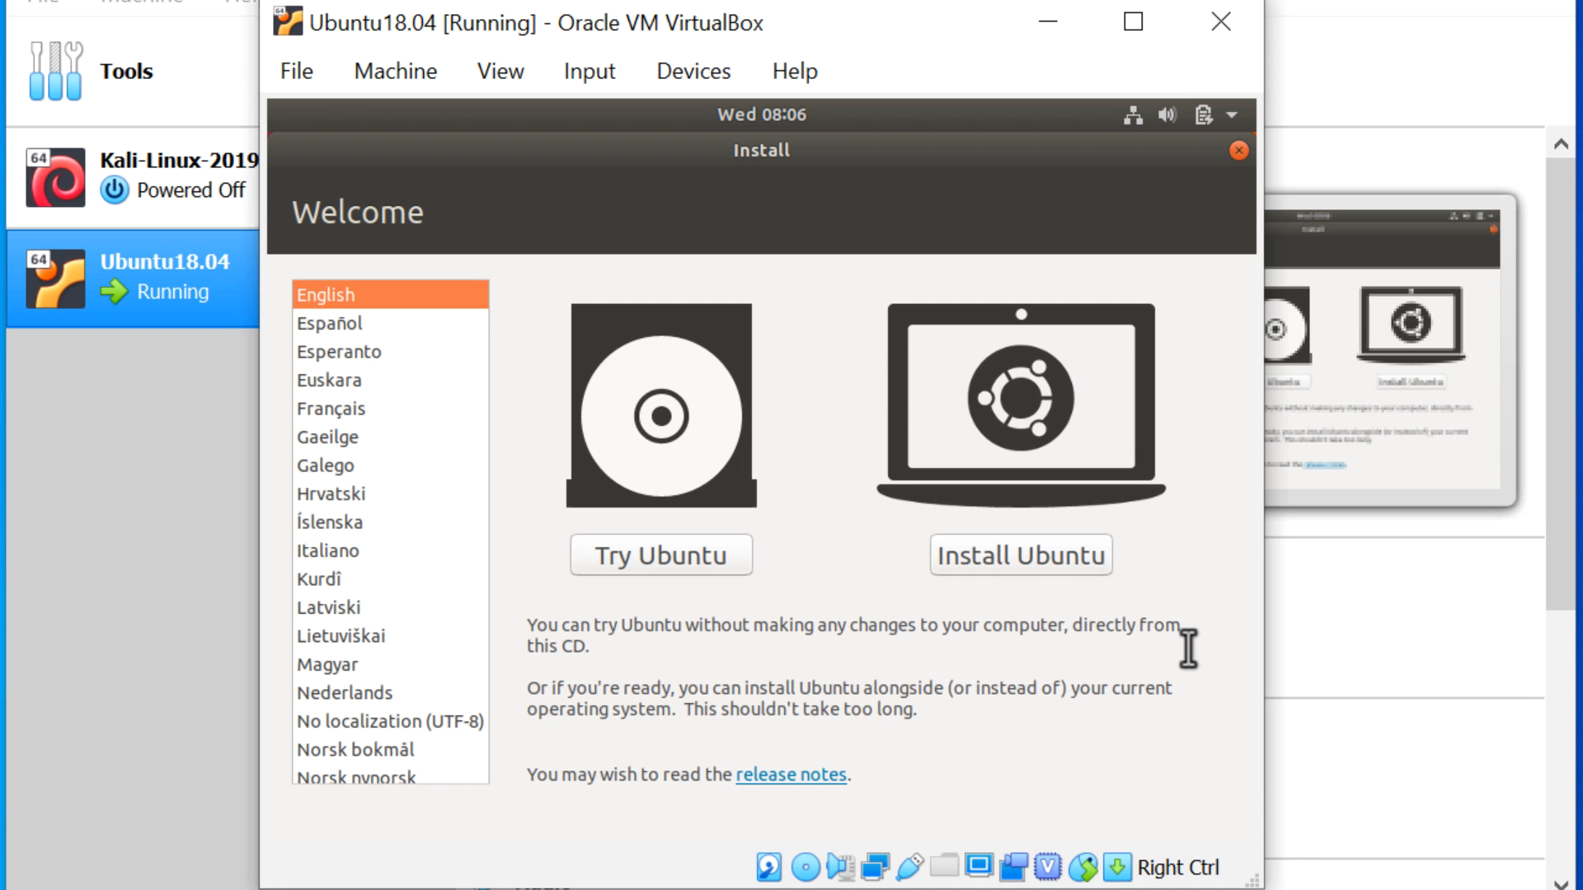
- Choose Install Ubuntu, select the English (UK) keyboard layout, and continue
left_click(1032, 561)
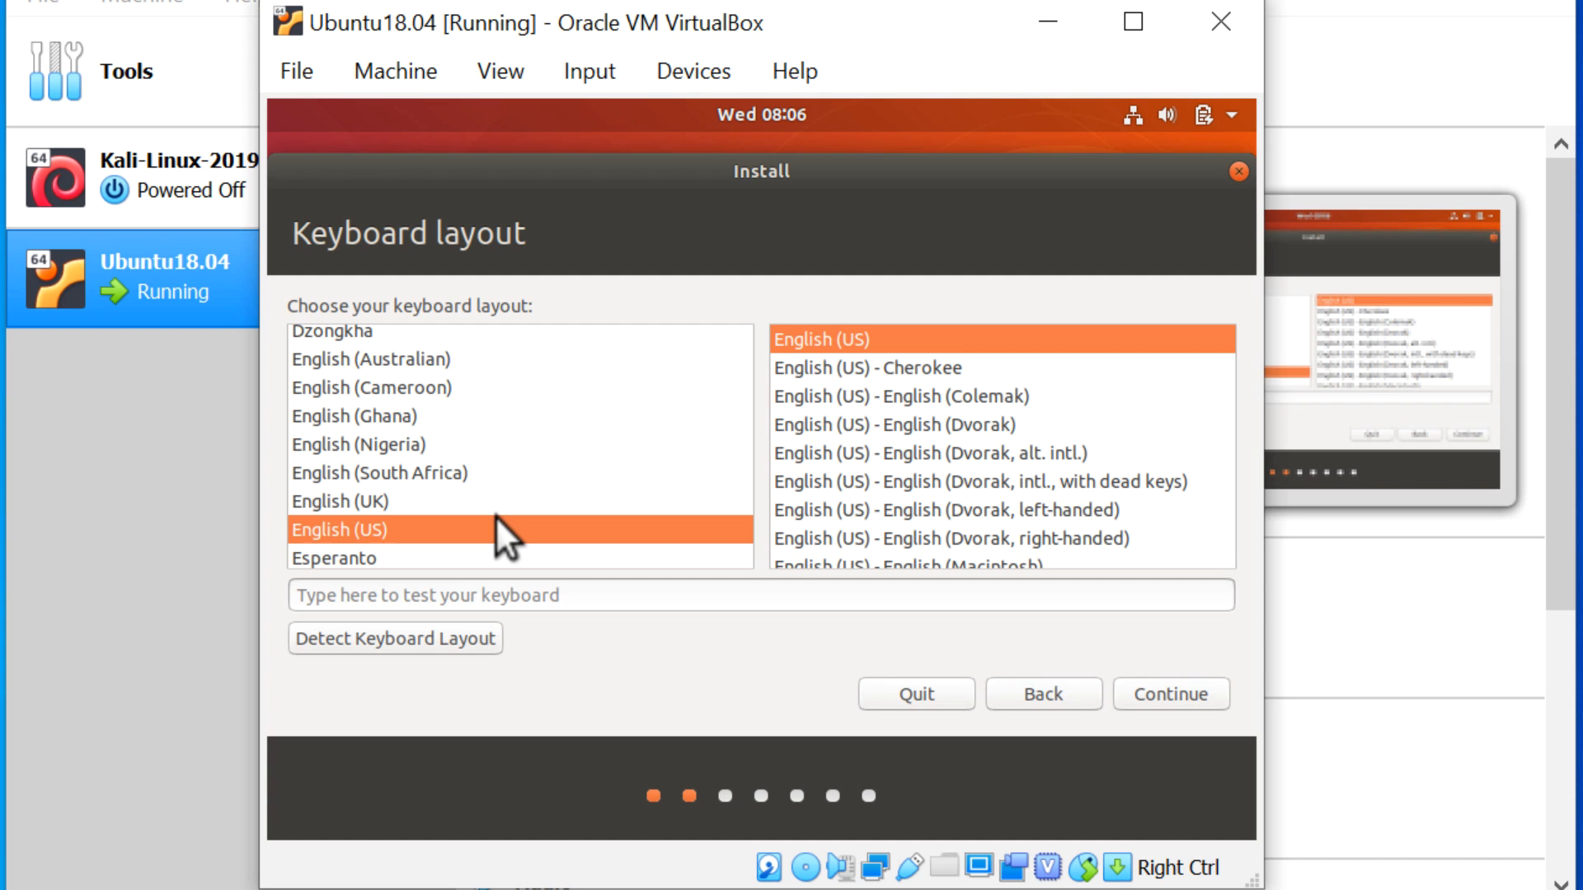
scroll(492, 516, "down", 2)
left_click(471, 418)
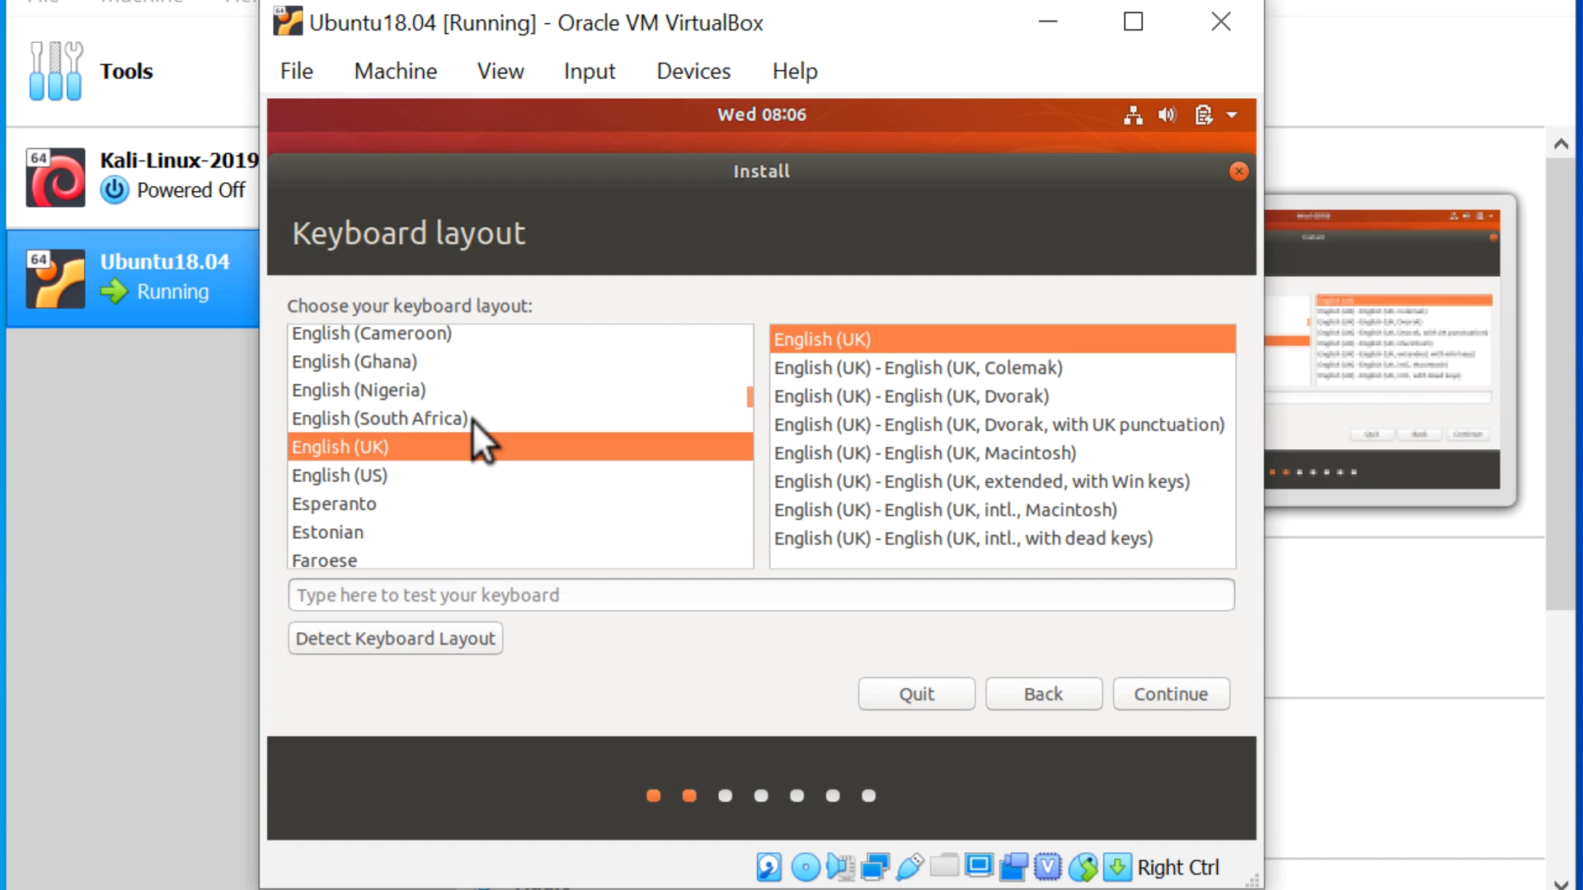
left_click(441, 470)
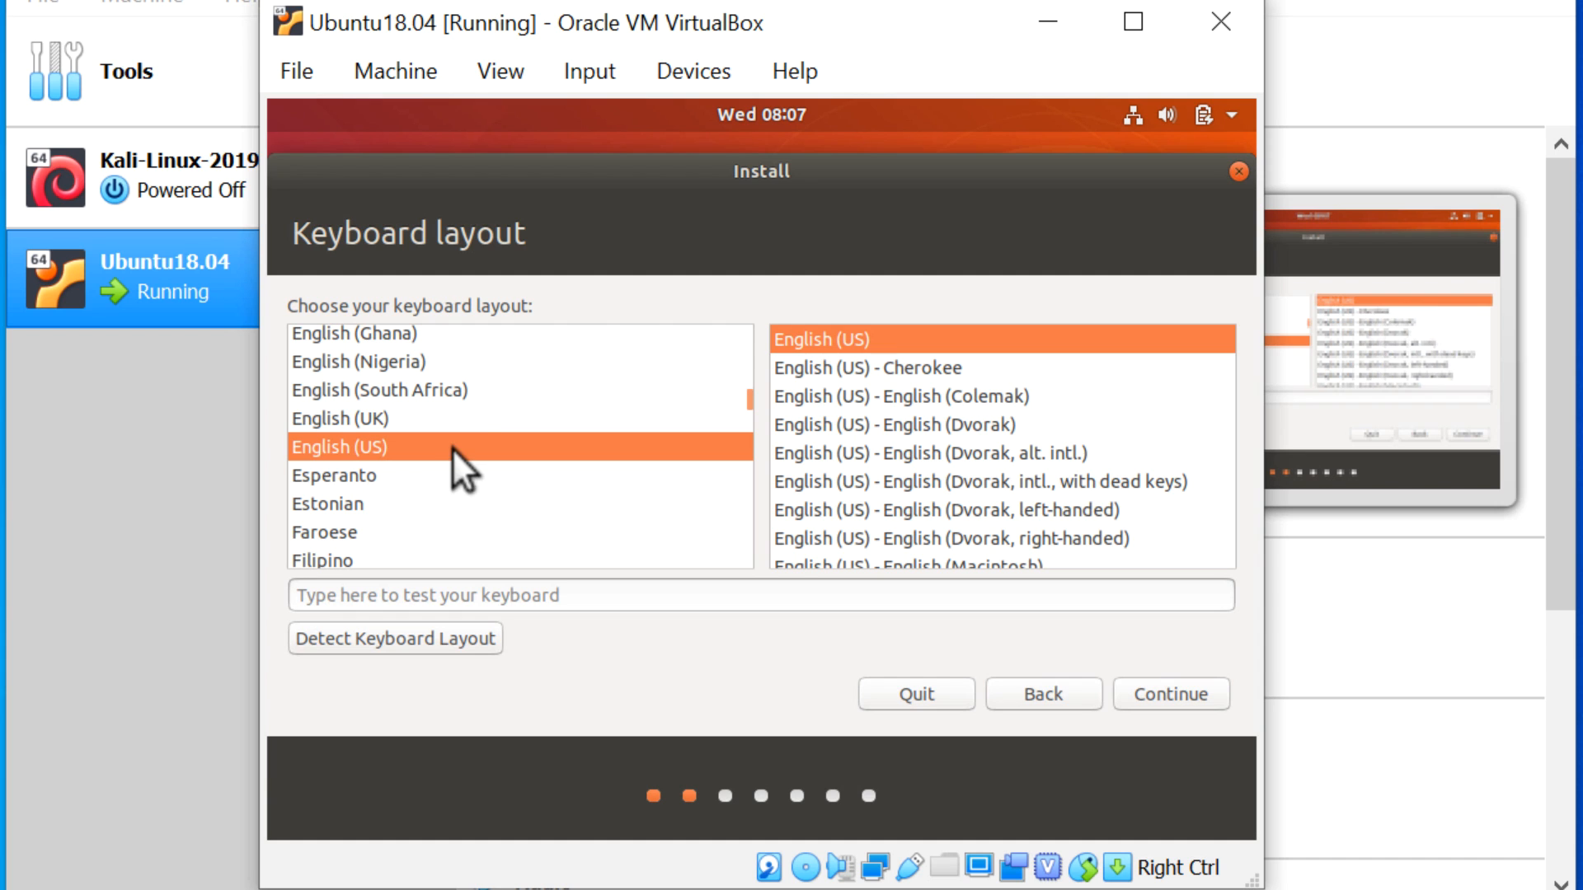
left_click(452, 419)
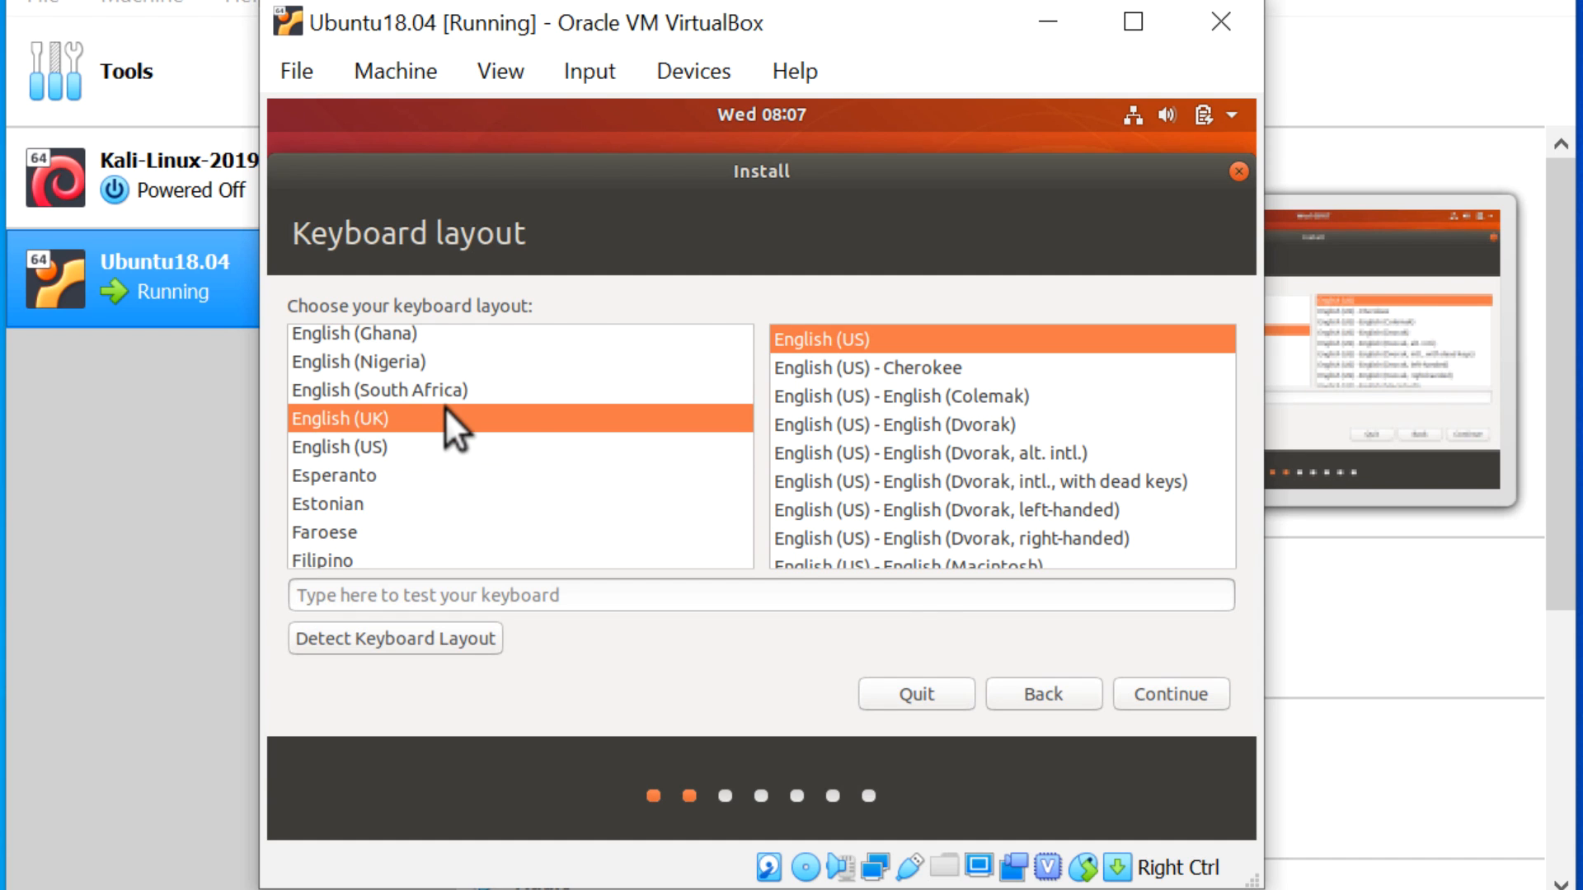
left_click(1180, 693)
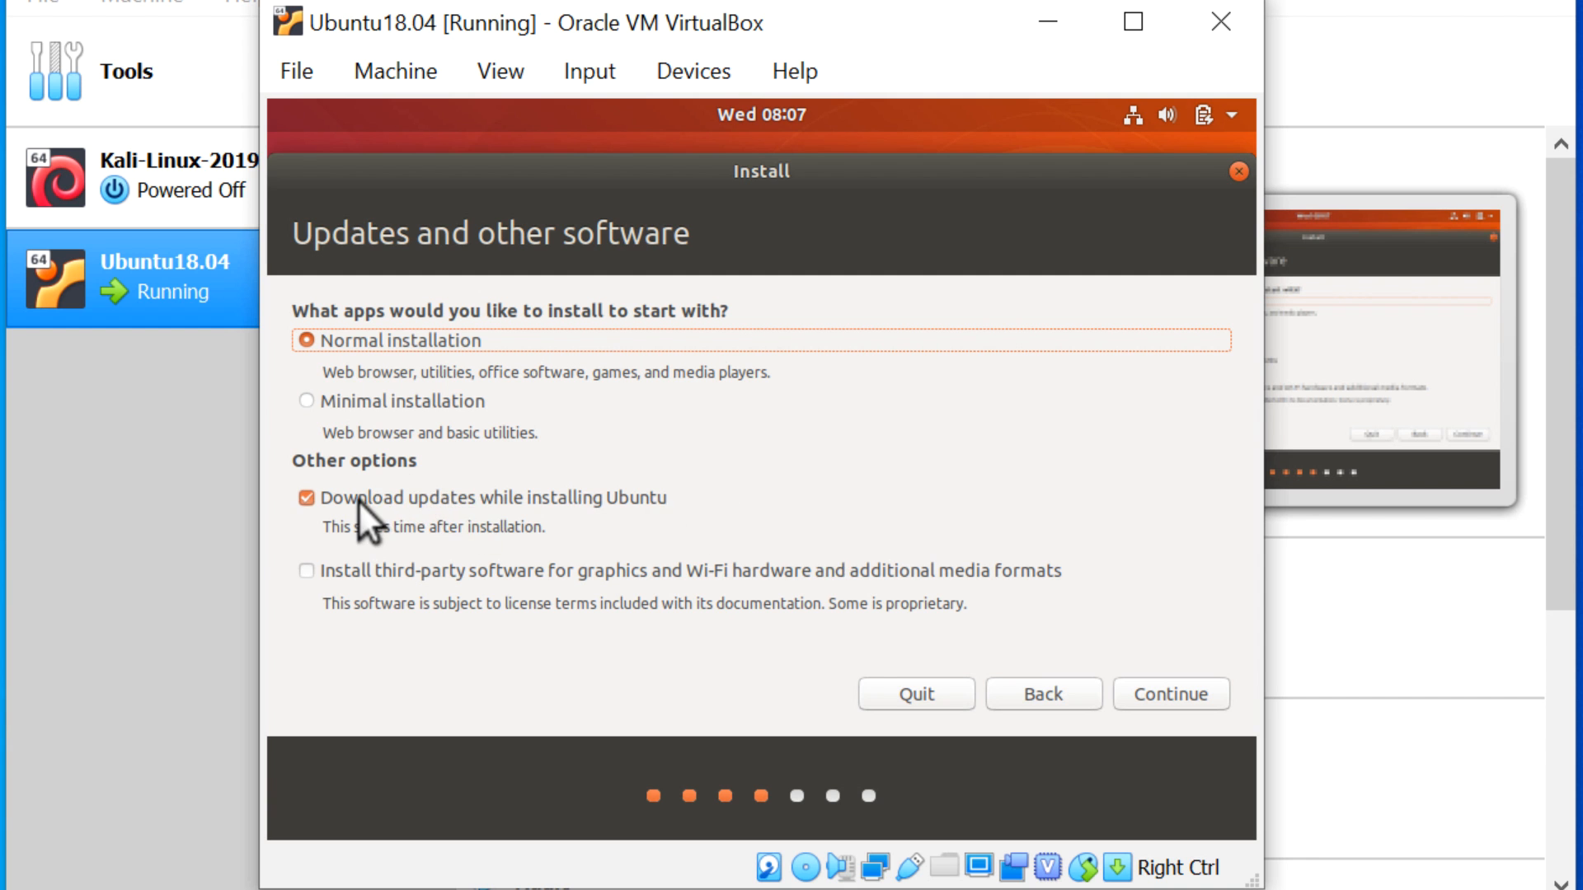
- Keep Normal installation with 'Download updates while installing' left unchecked, then continue
left_click(358, 500)
left_click(358, 500)
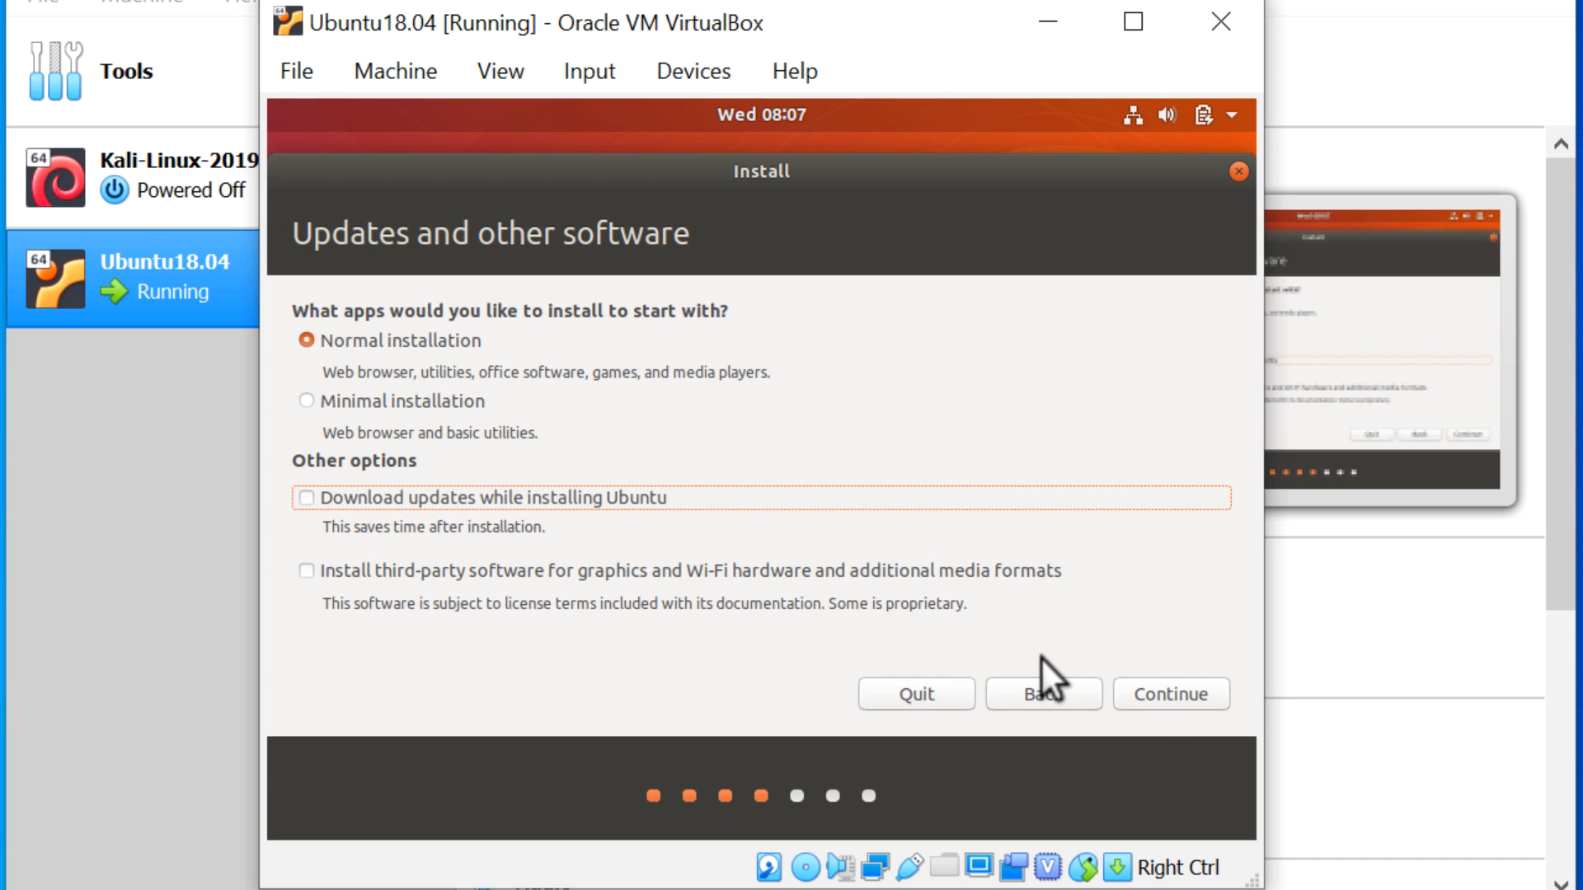
left_click(1149, 693)
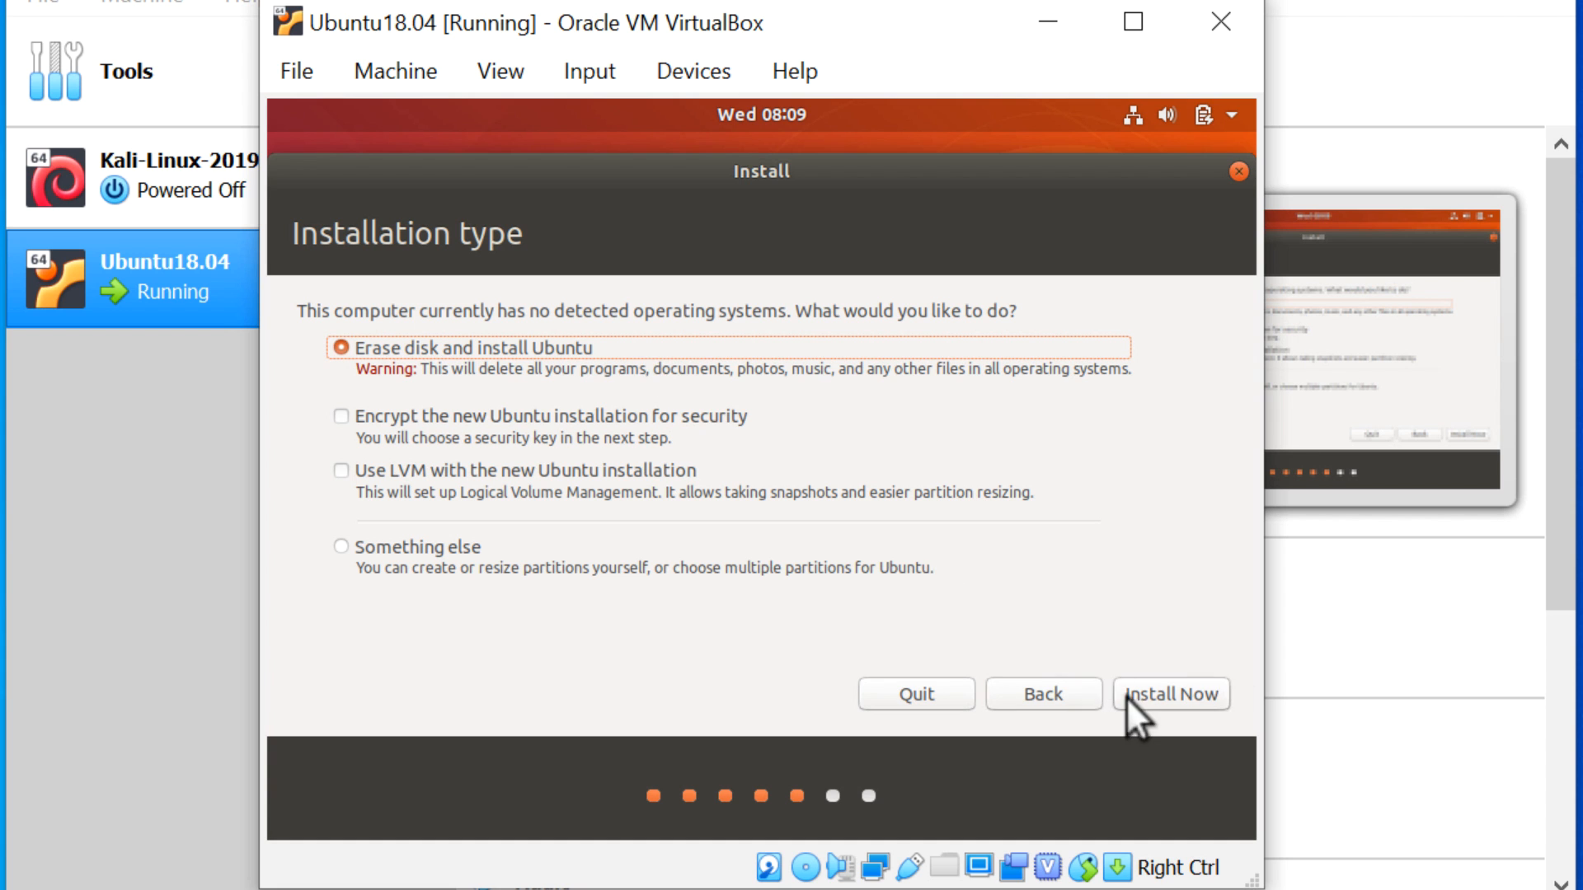
- Confirm Install Now and writing the disk changes, then pick London on the time zone map
left_click(1126, 695)
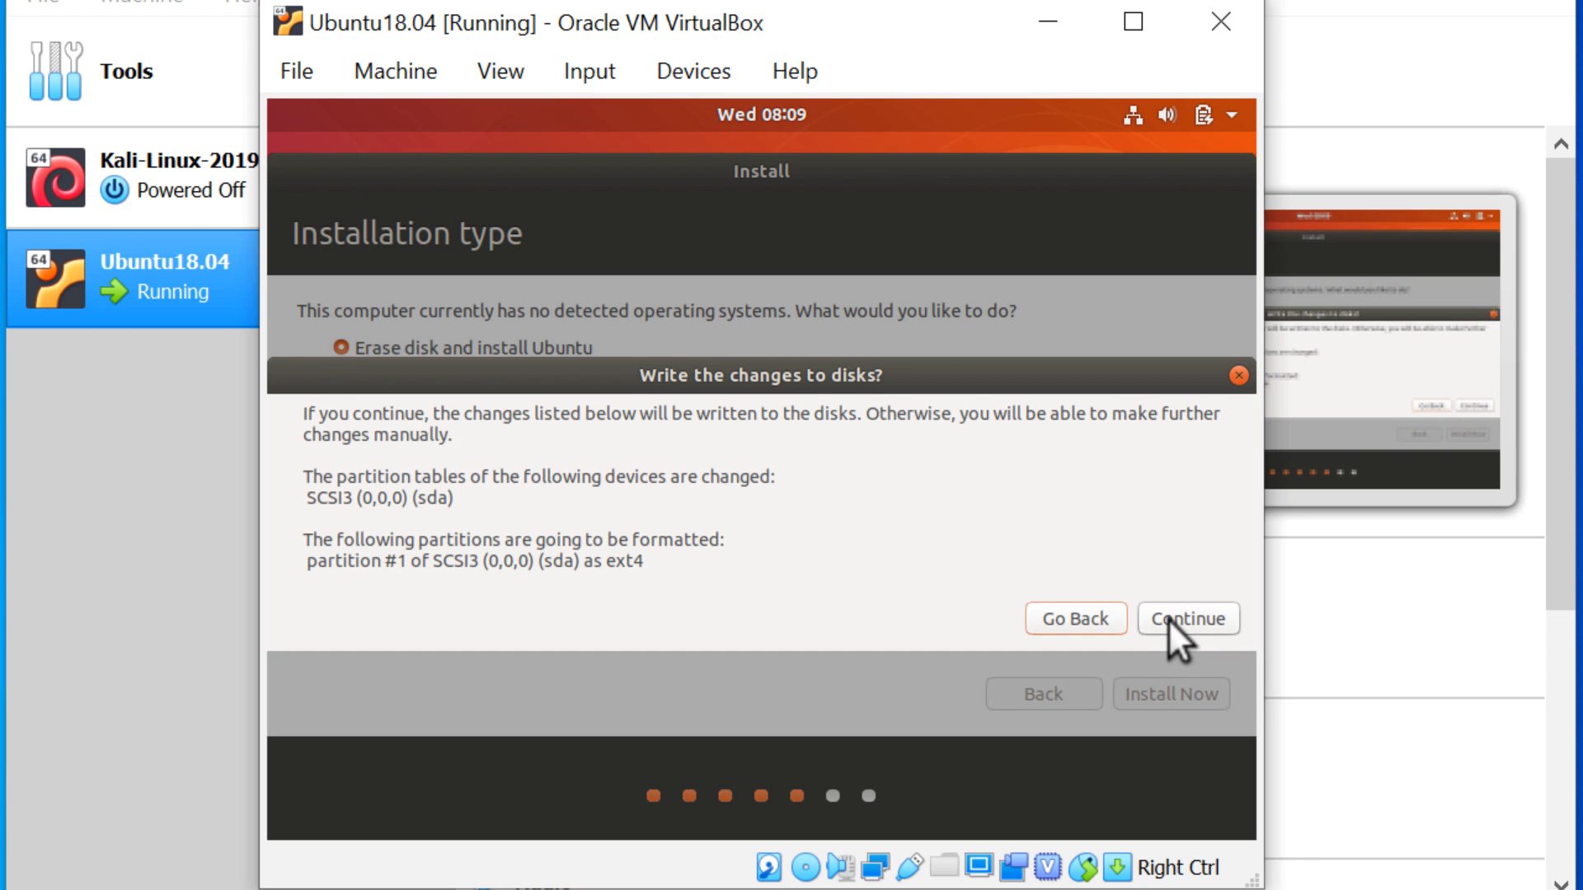
left_click(1169, 619)
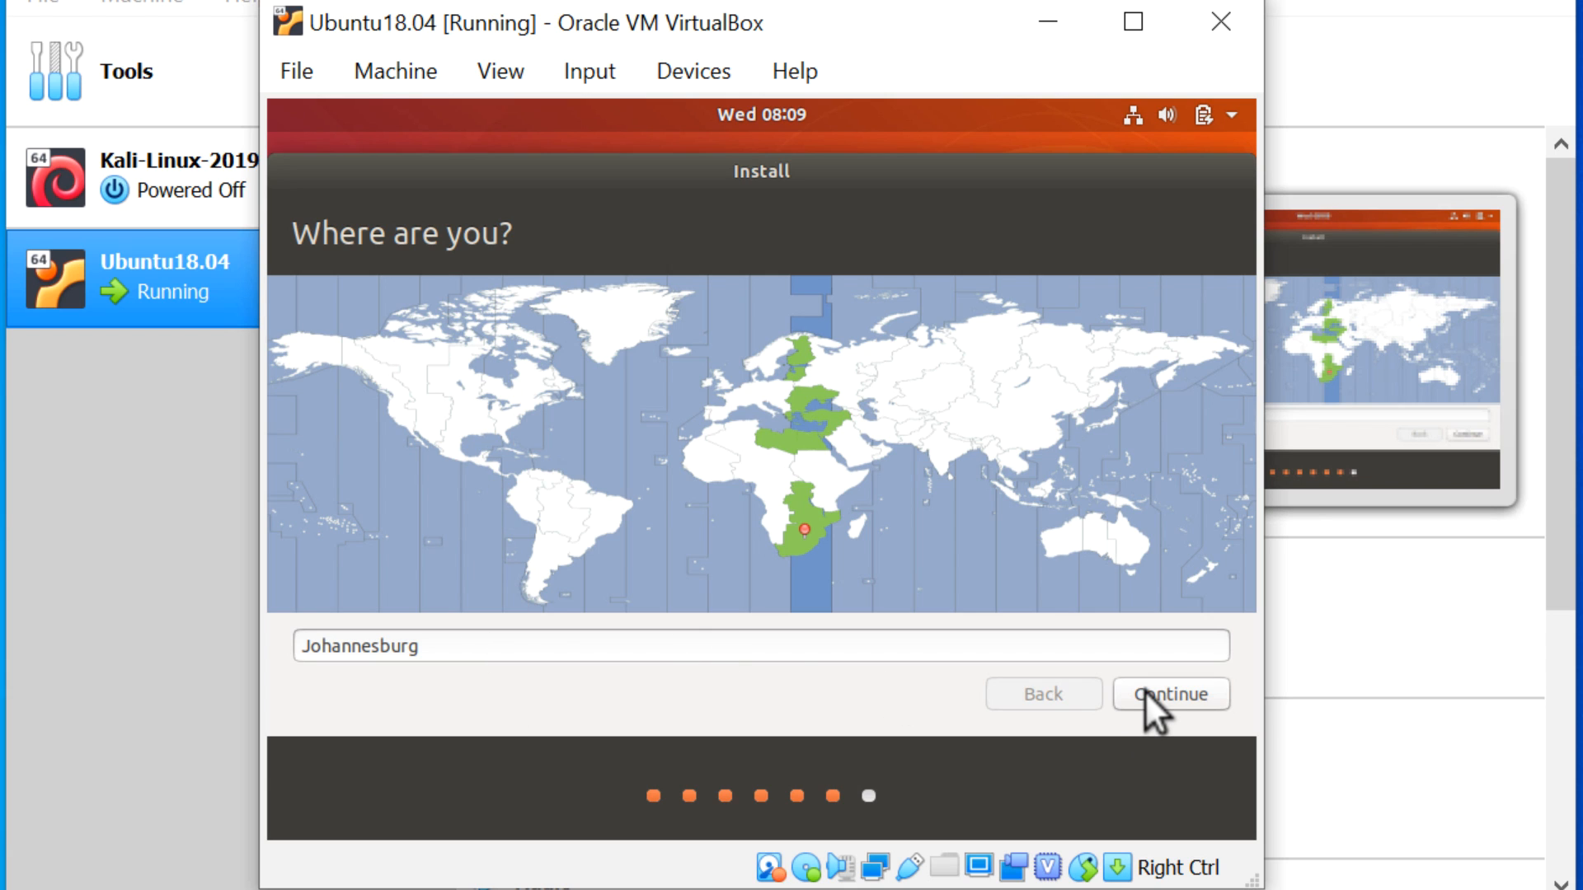
left_click(723, 382)
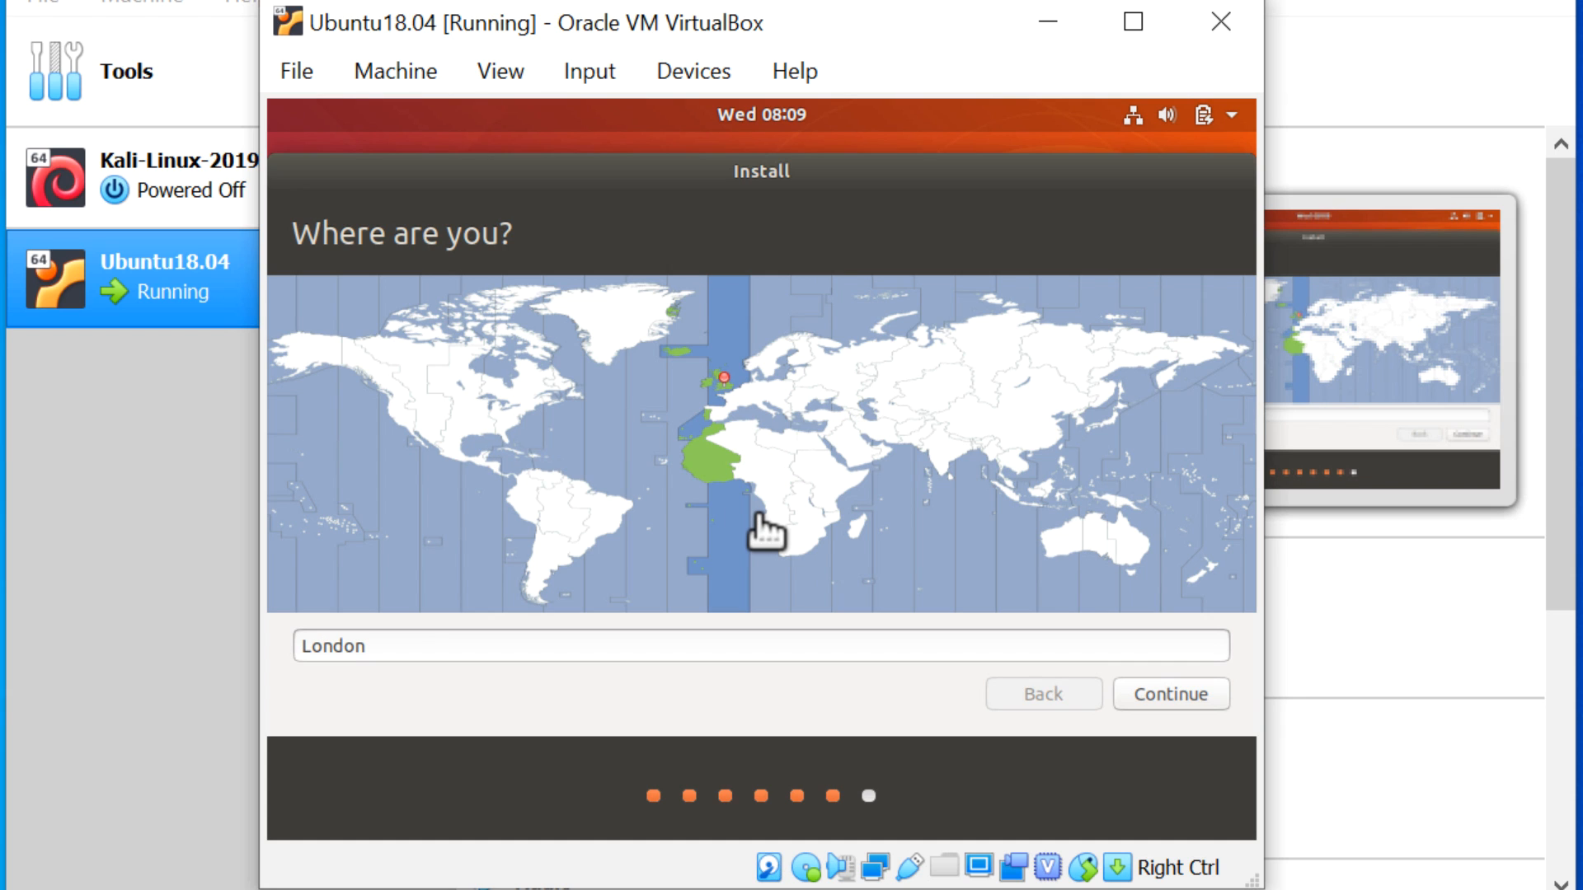
- Enter the user's name, computer name ubuntu-virtualbox, a confirmed password, and enable automatic login
left_click(1154, 706)
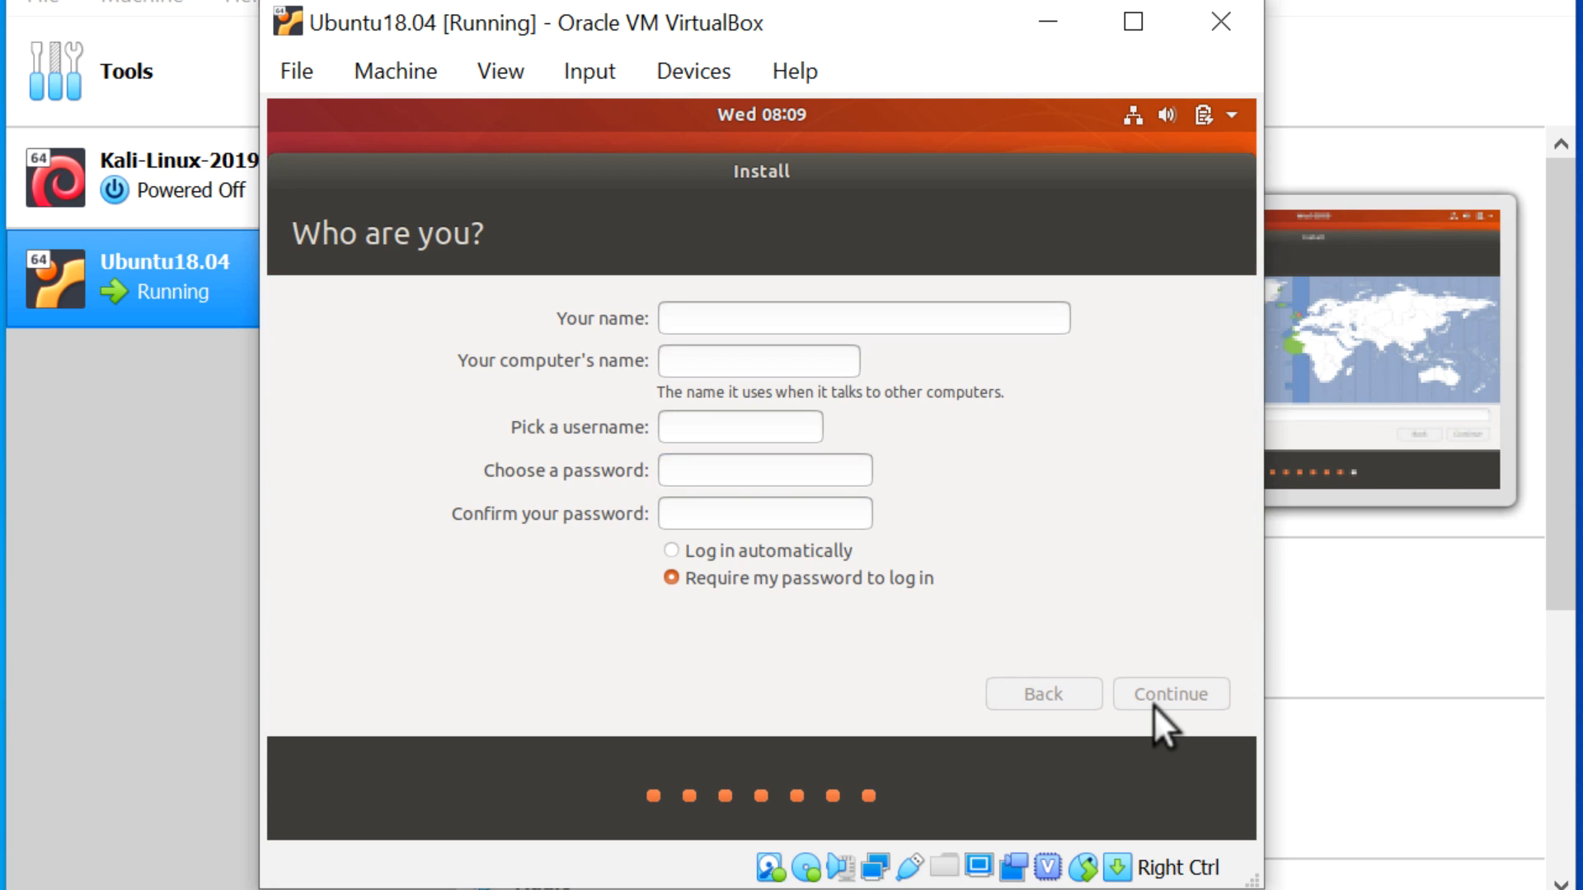
type("david")
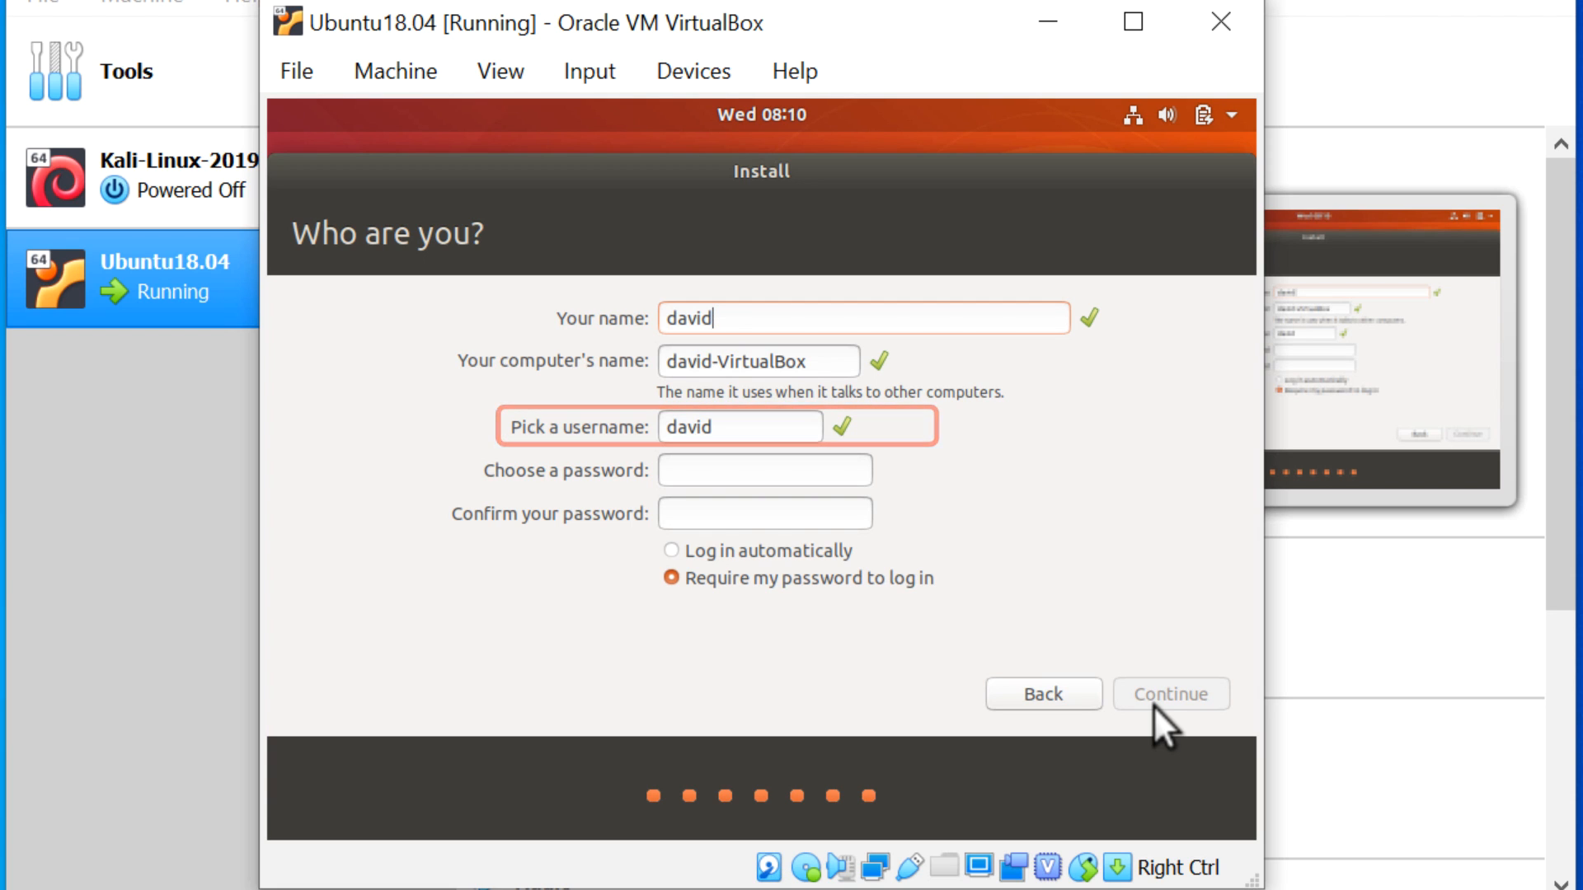
key("Tab")
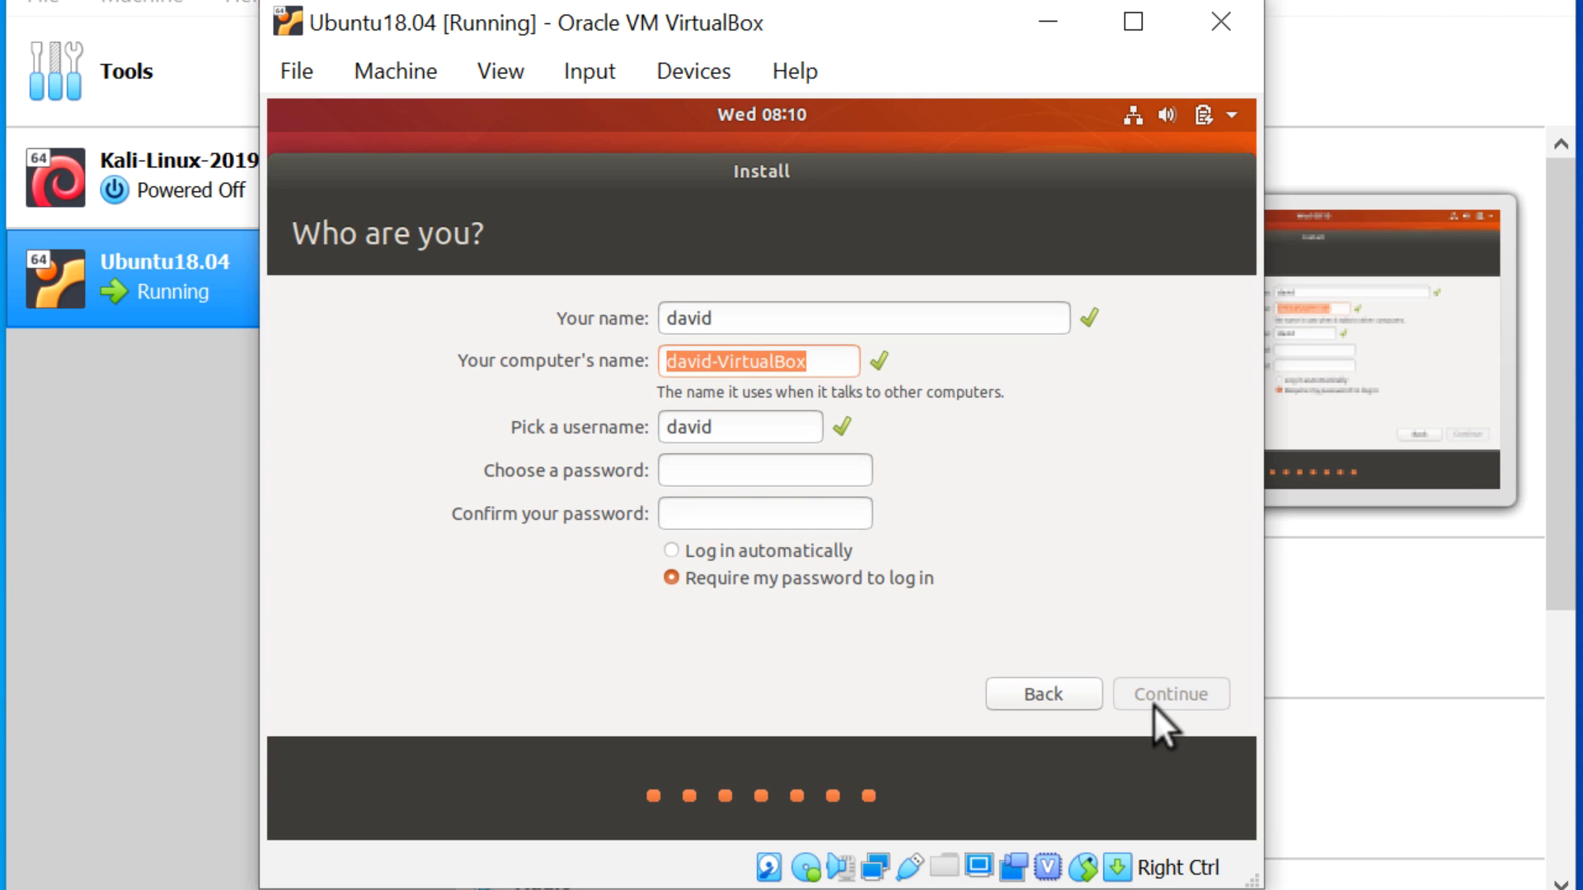
type("ubuntu")
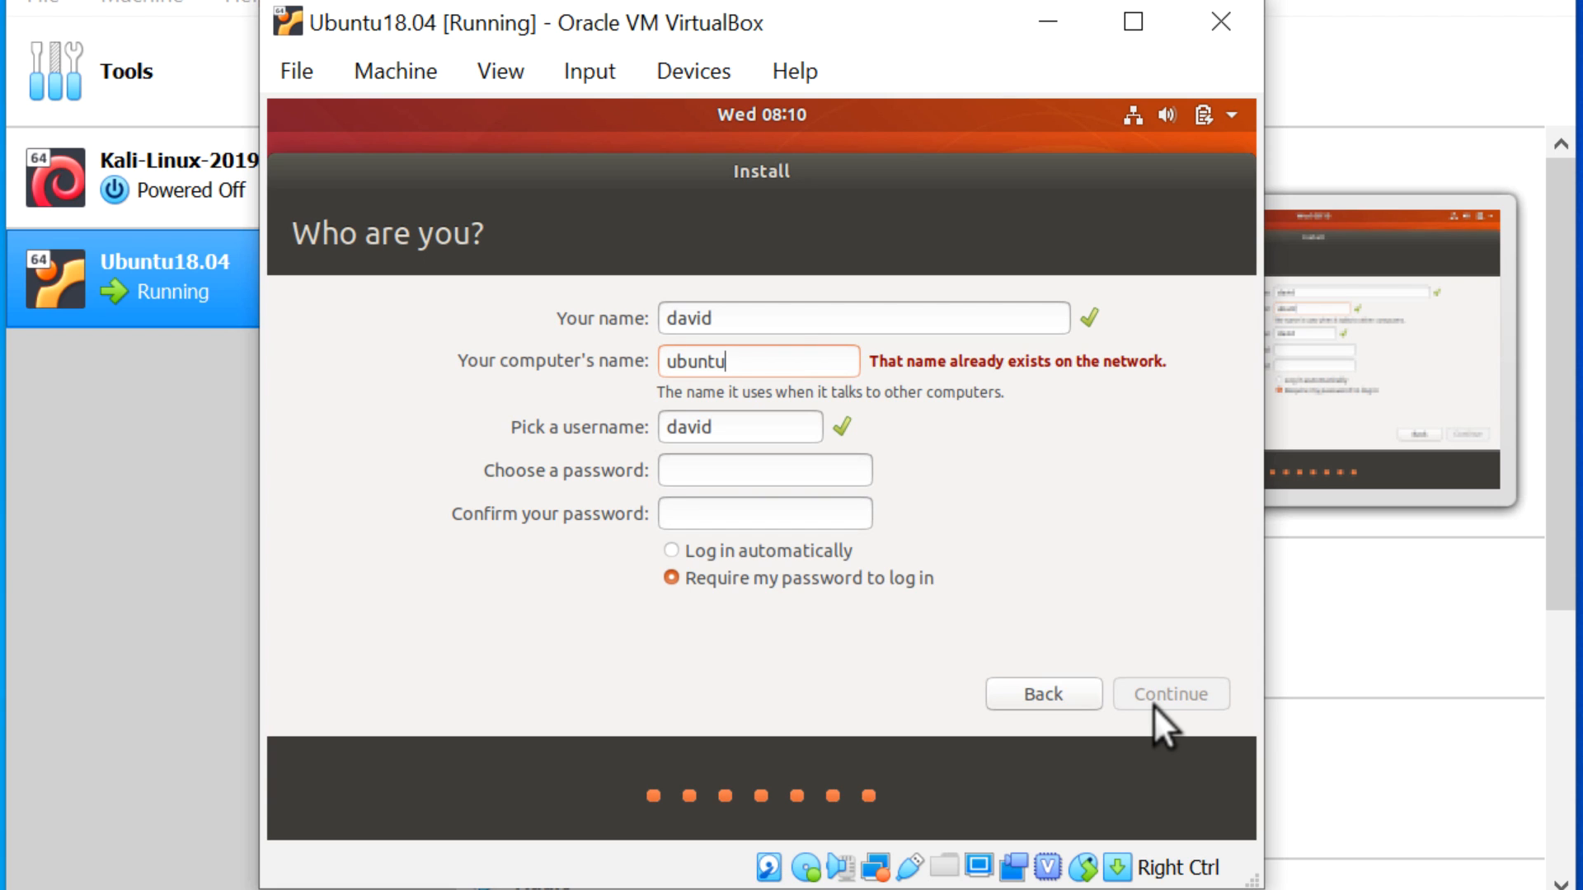
type("-virtualbox")
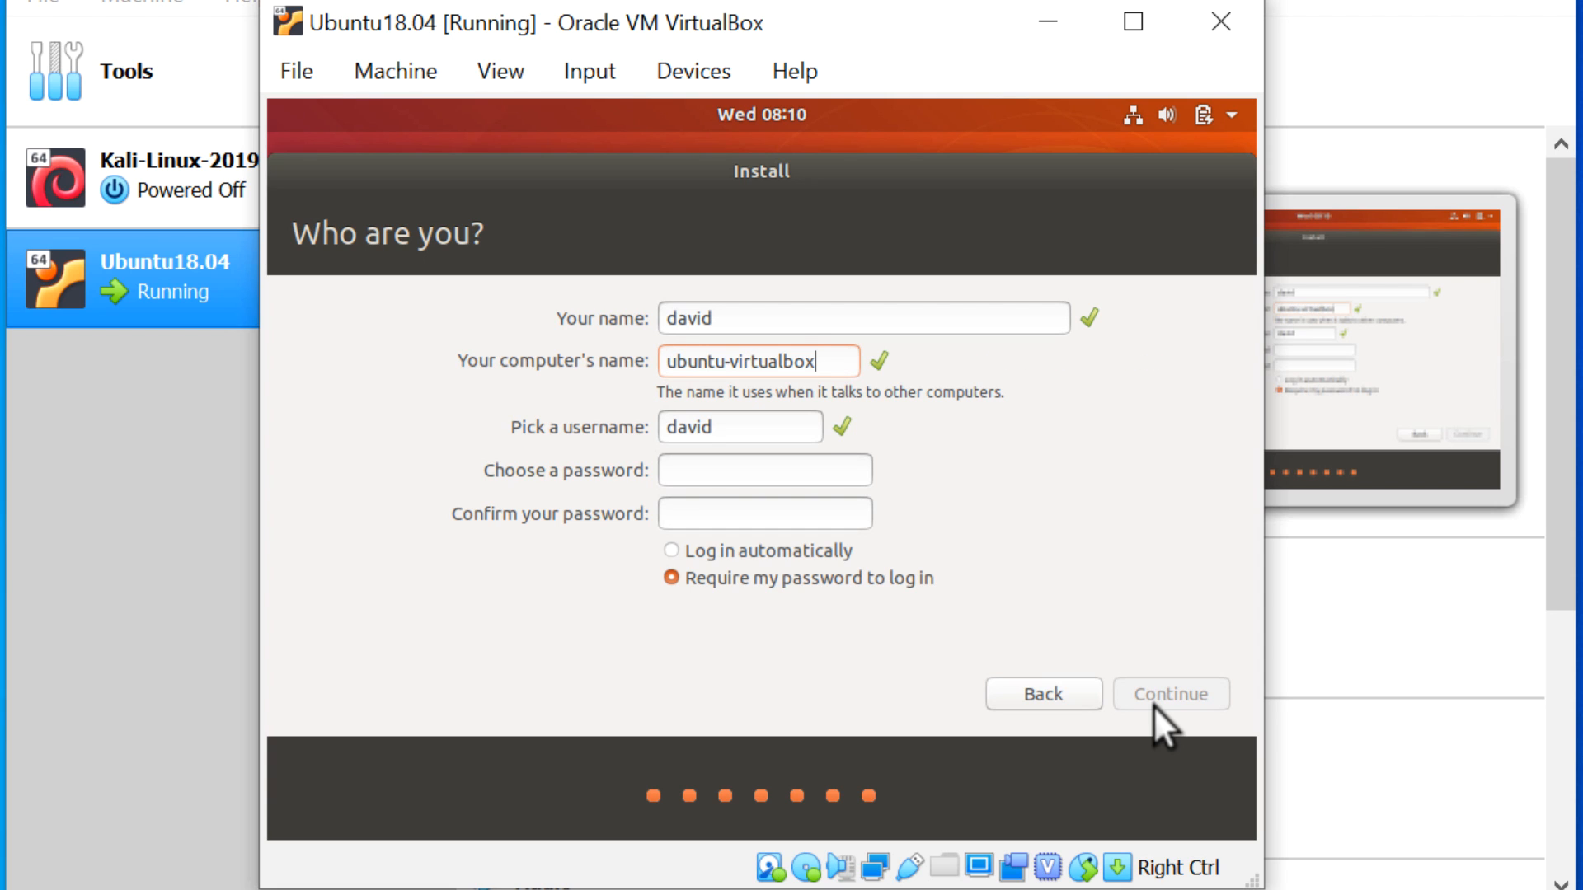
key("Tab")
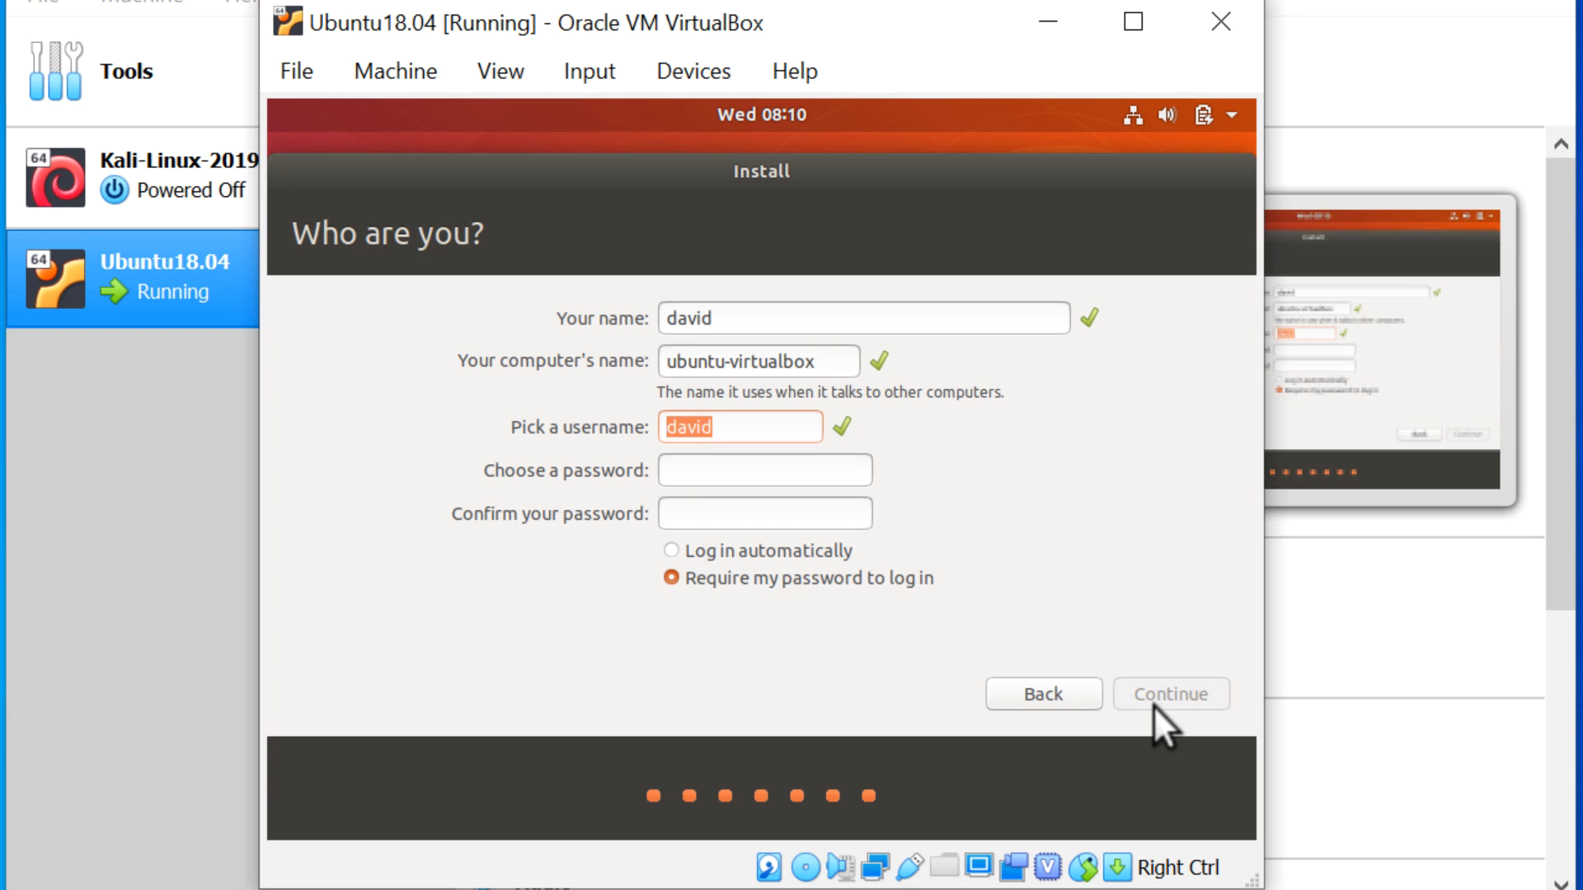
key("Tab")
type("p")
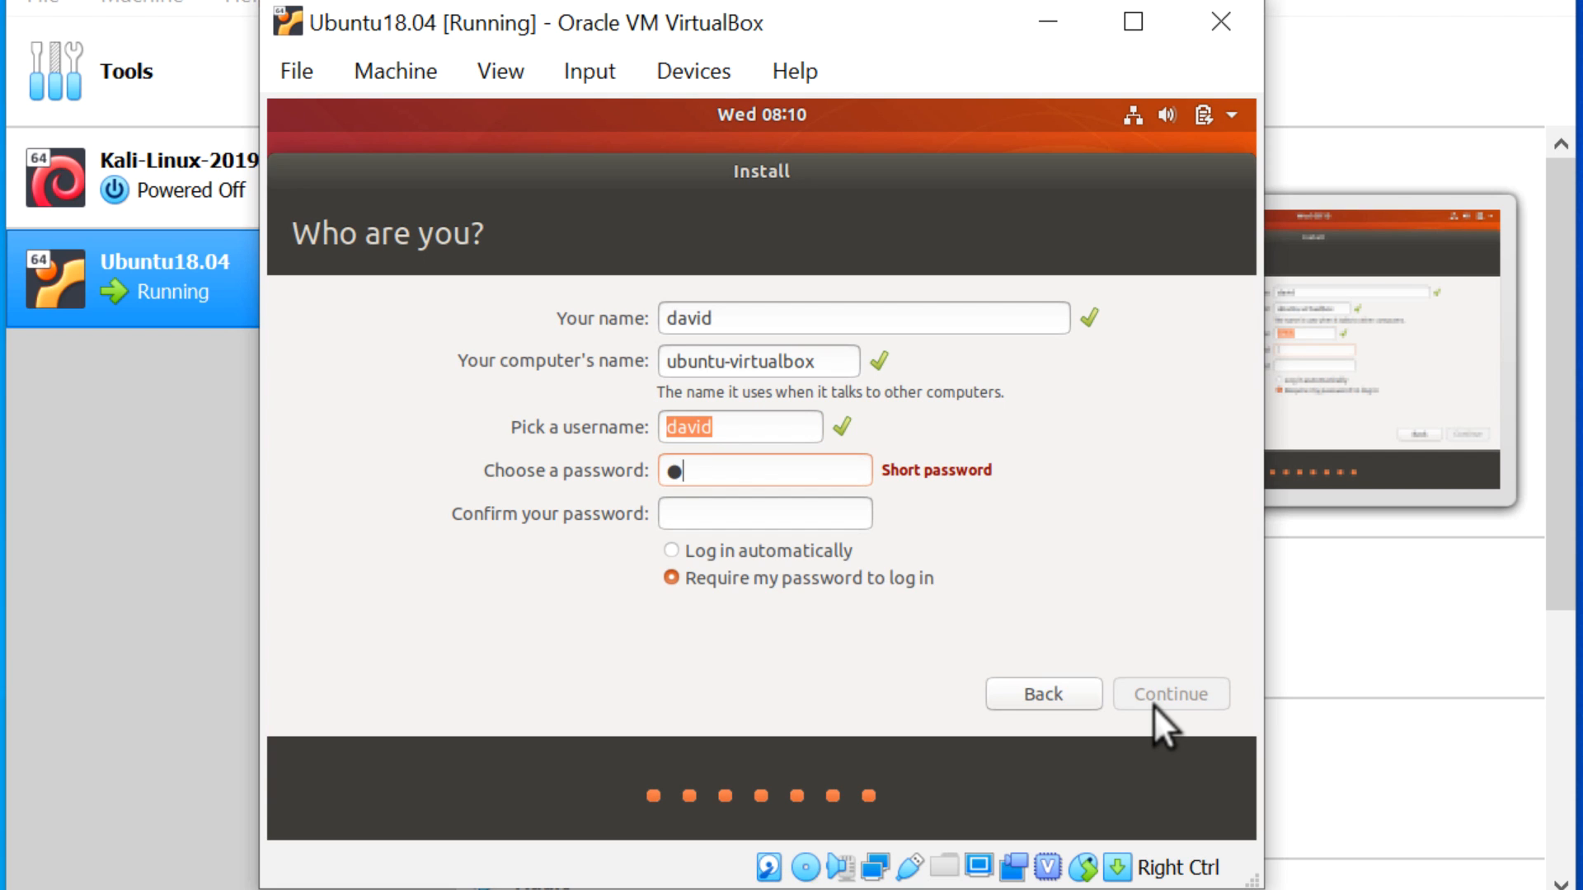
type("assword")
key("Tab")
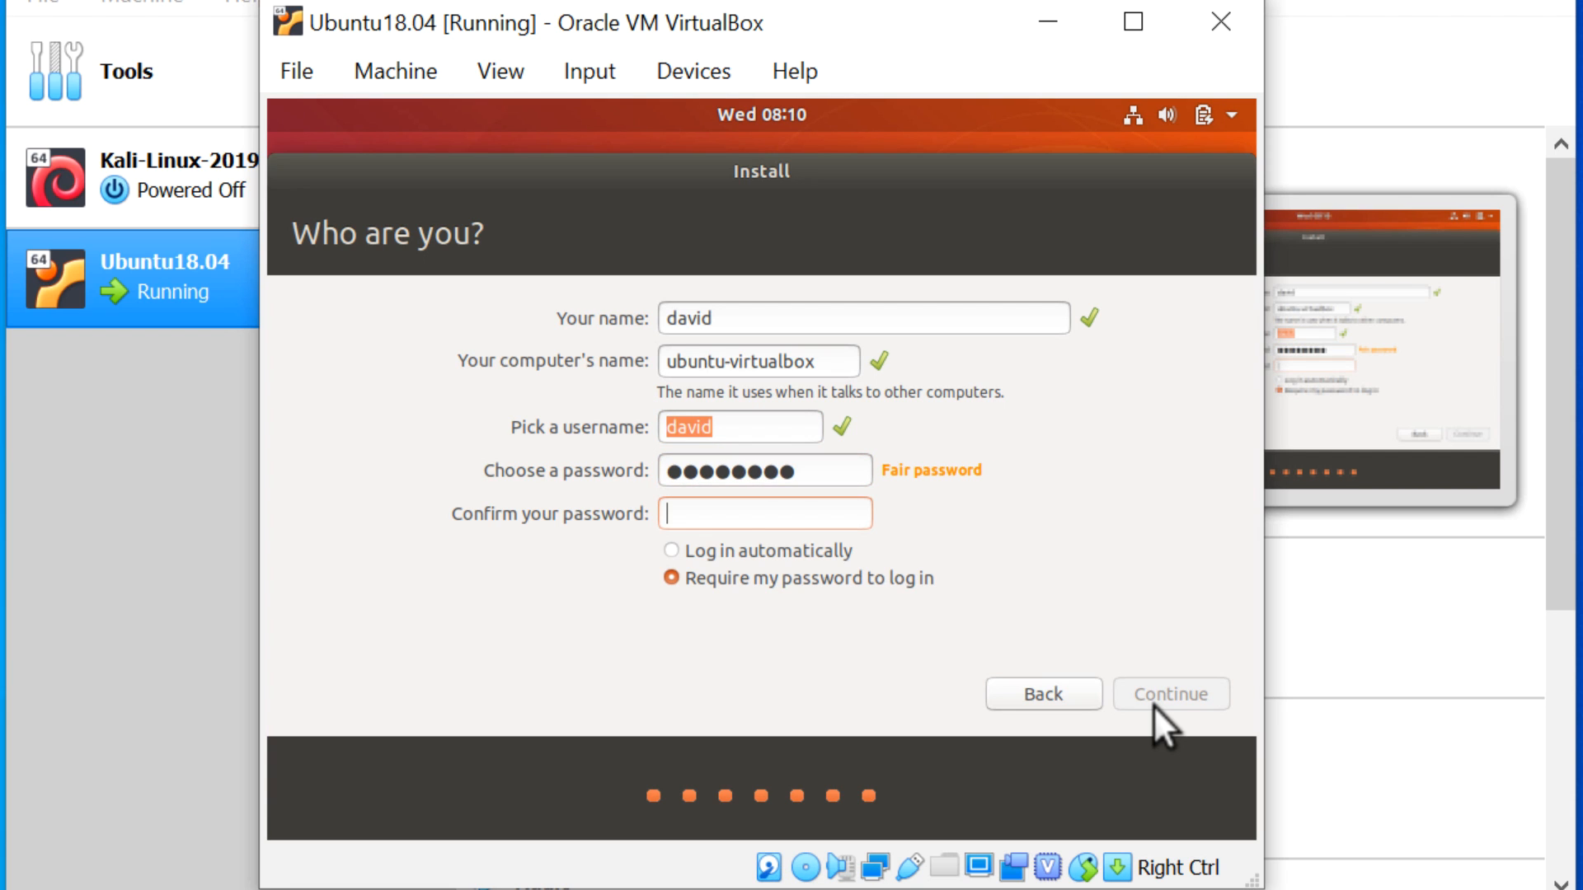
type("password")
left_click(791, 552)
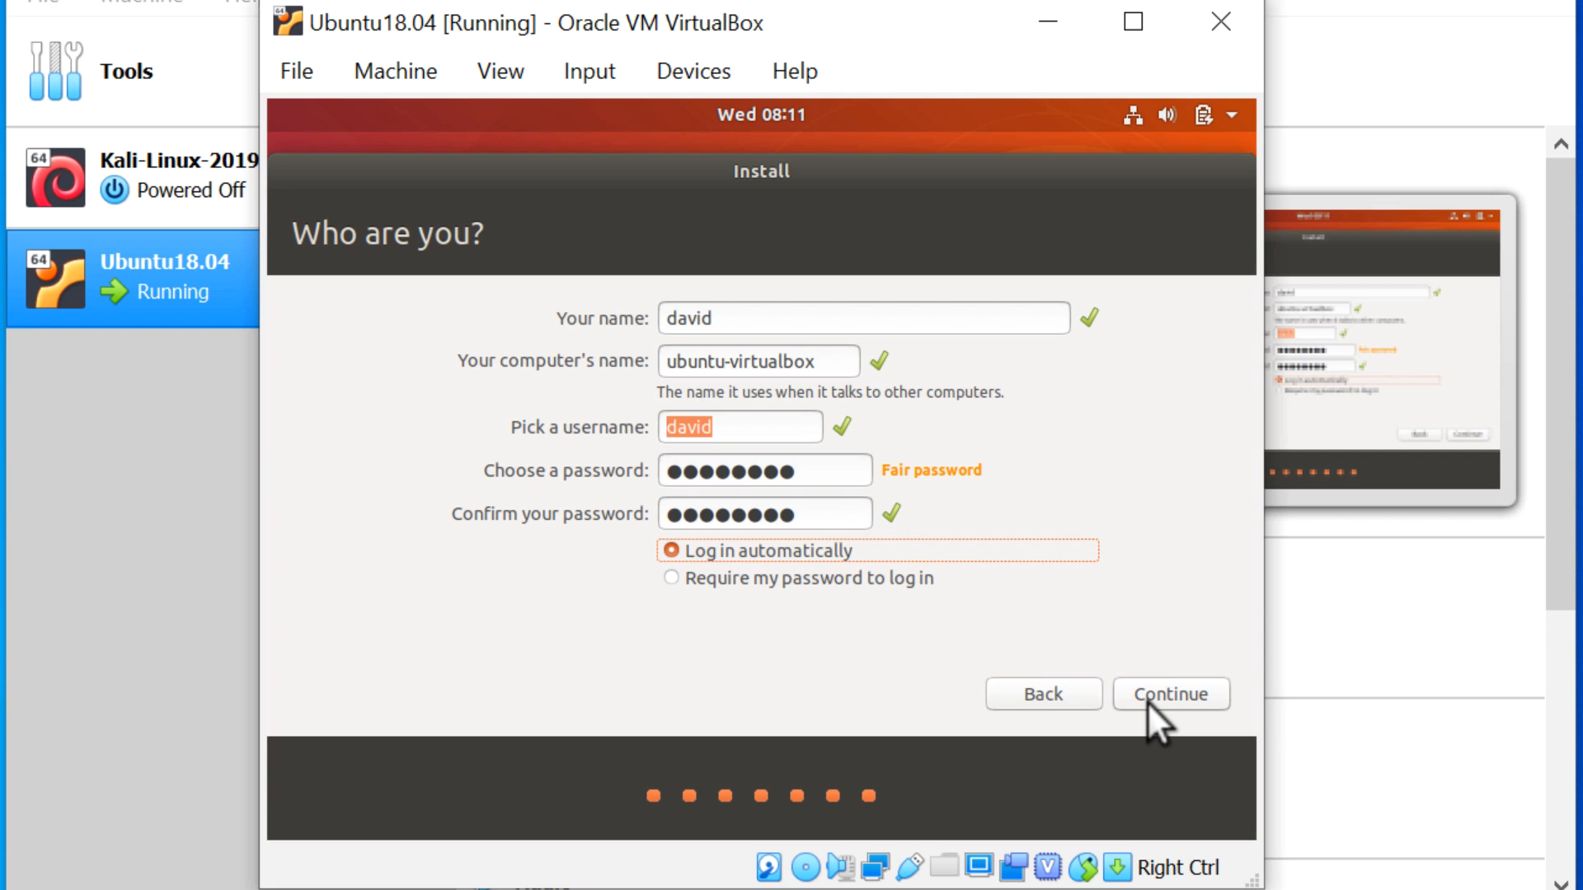
- Run the installation, restart when finished, then close the VM with the power off option
left_click(1146, 701)
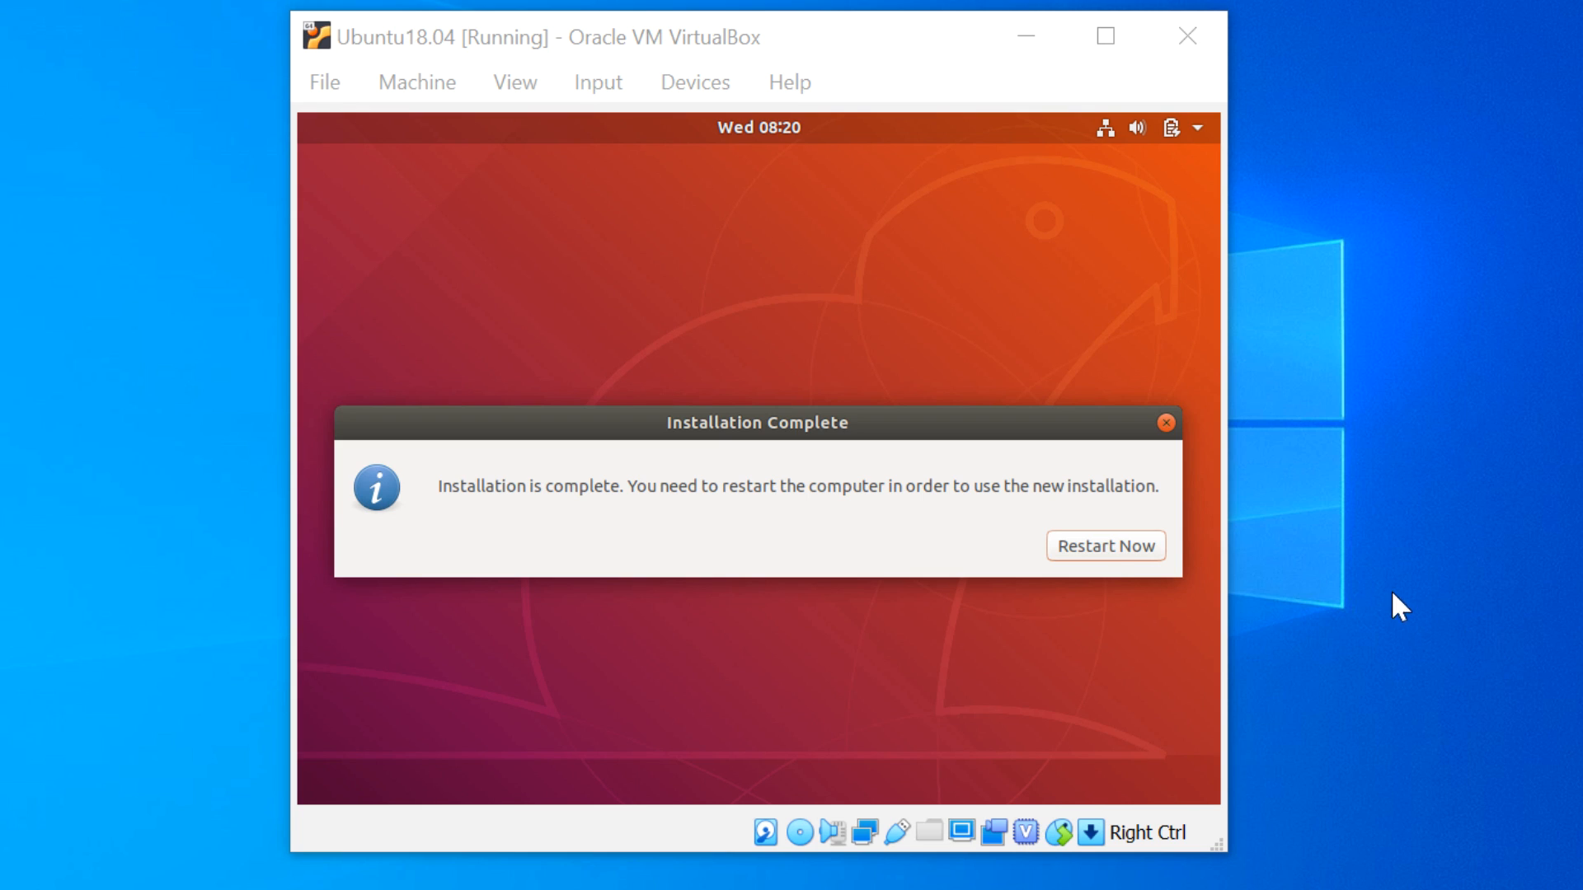
left_click(1101, 541)
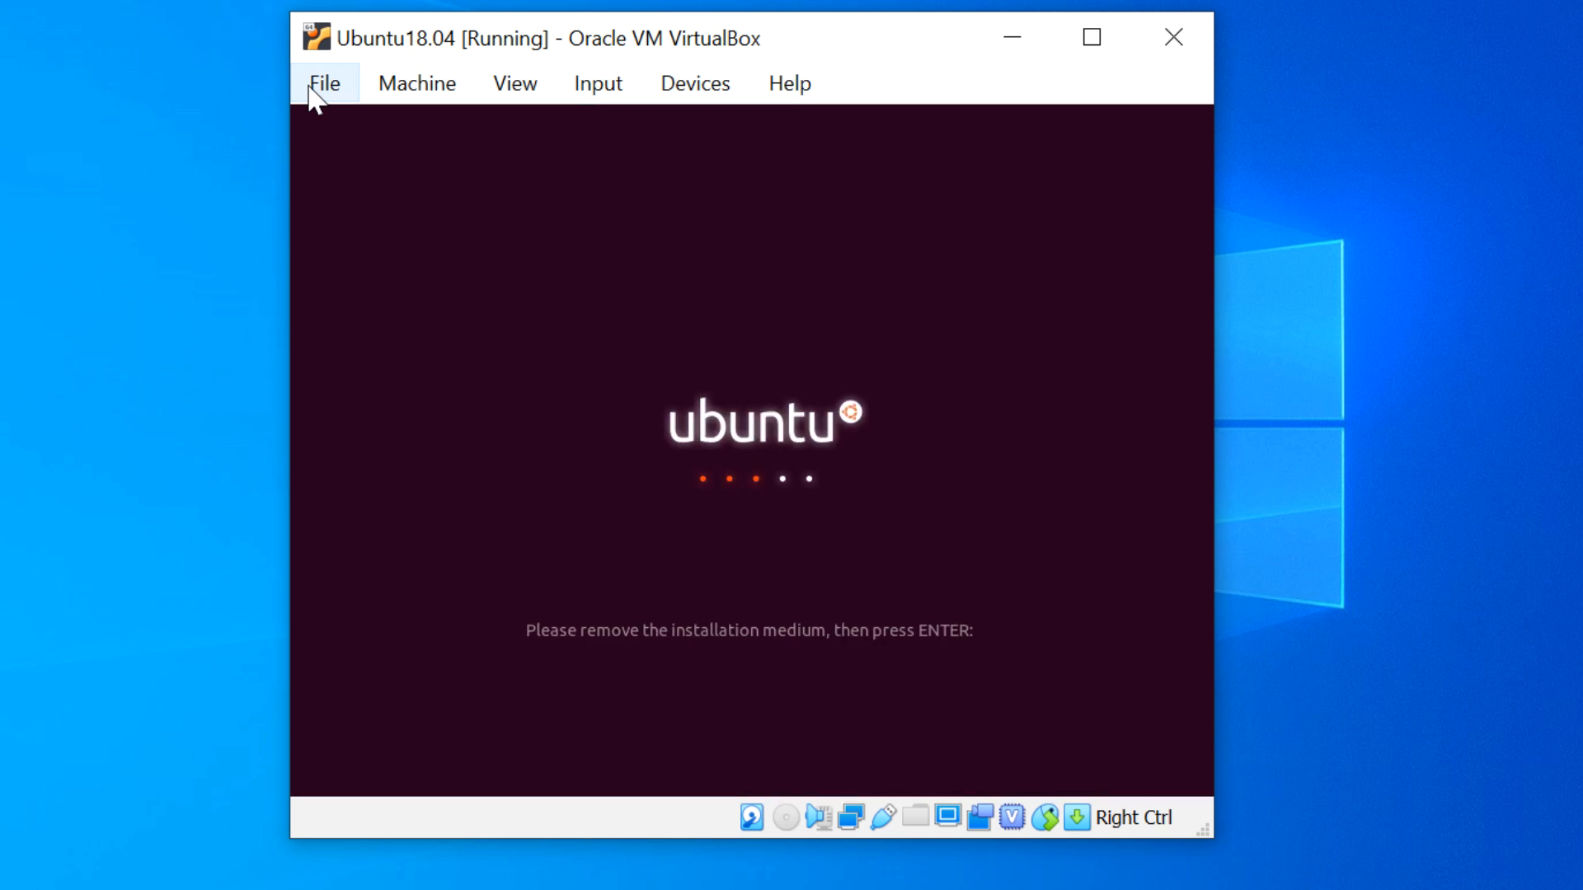
left_click(317, 89)
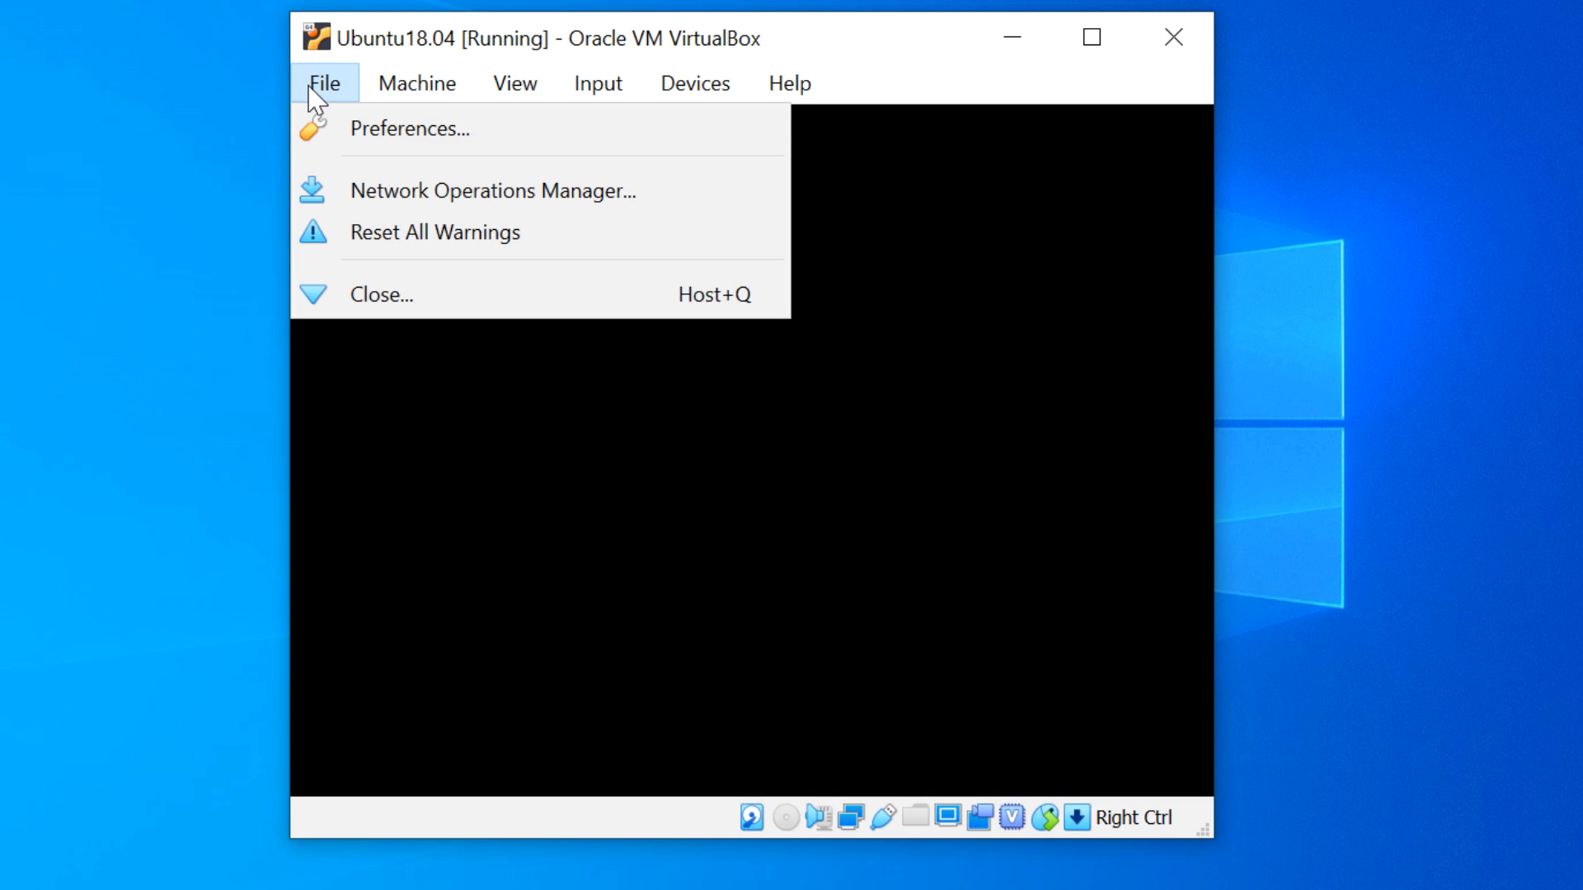
left_click(314, 91)
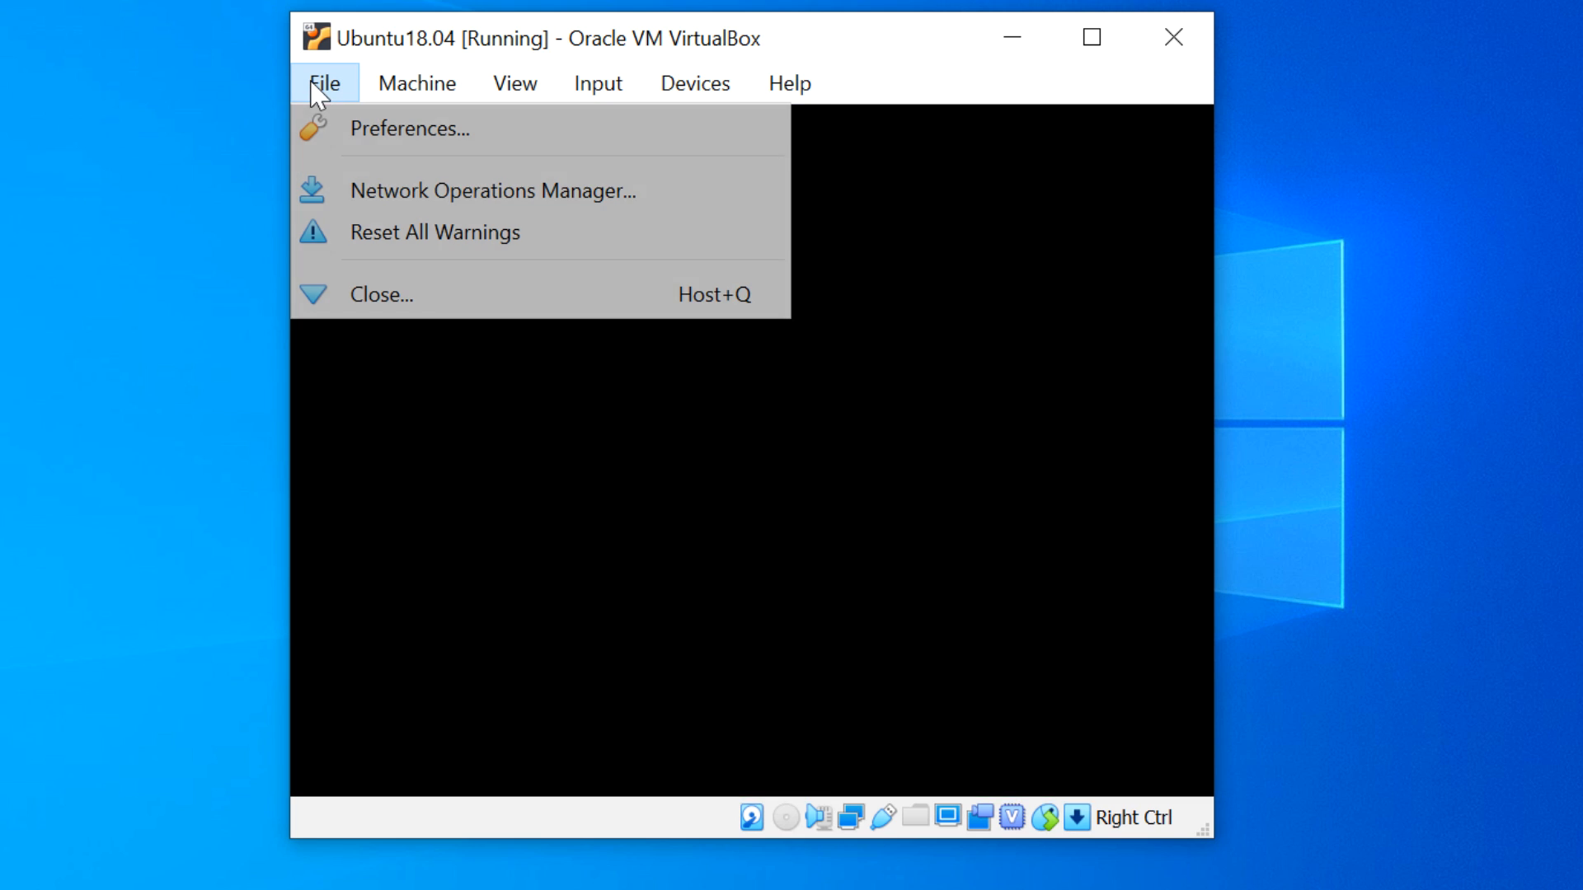
left_click(375, 295)
left_click(642, 536)
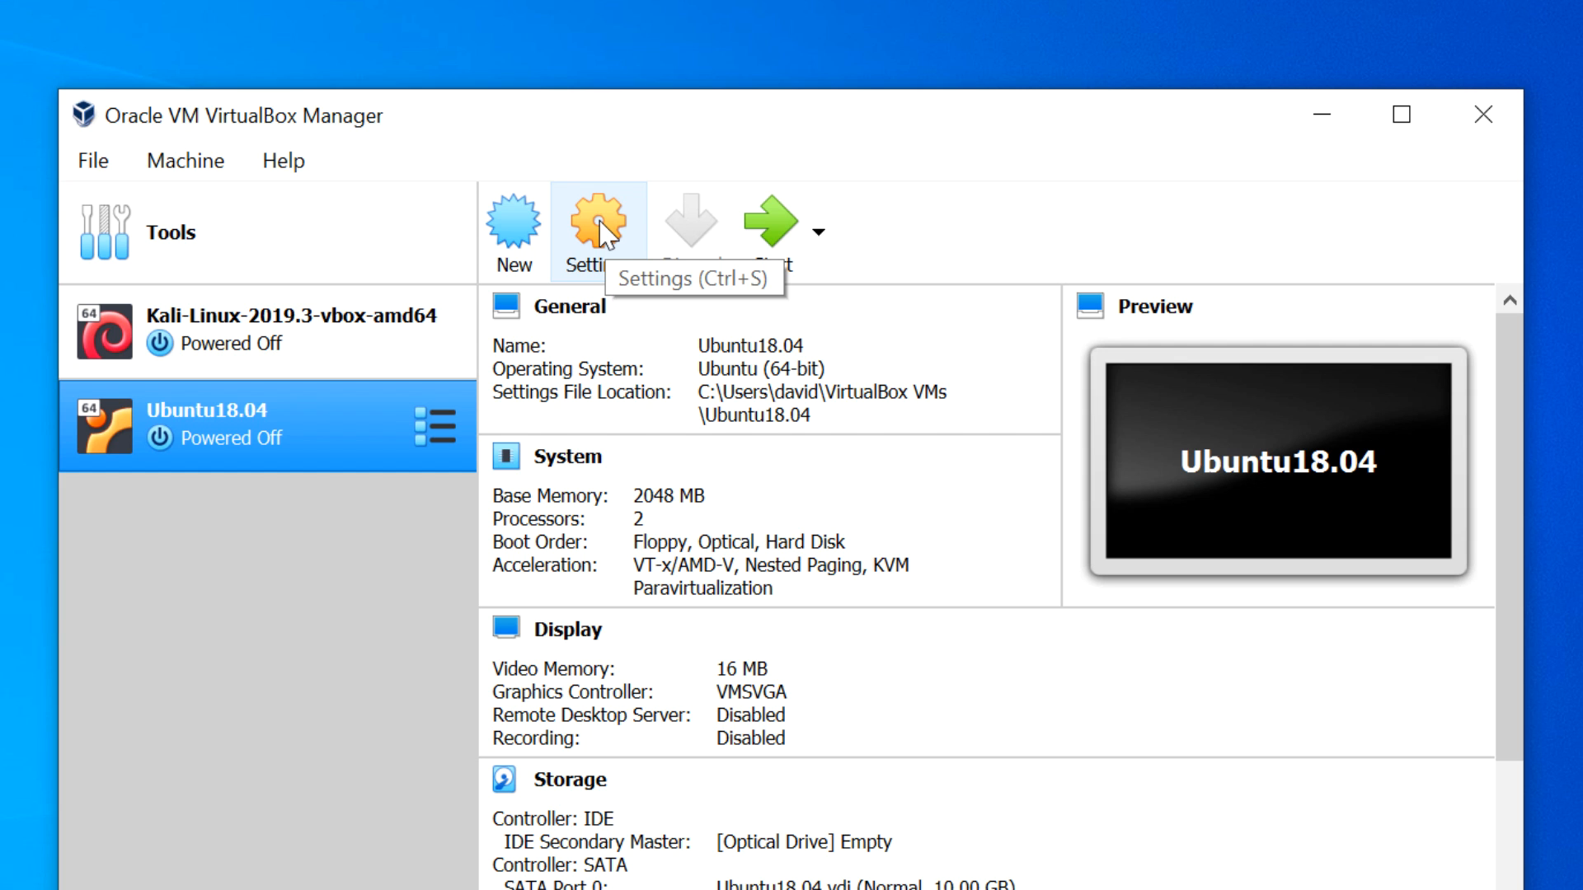
- Verify in Storage settings that the IDE optical drive is Empty and save with OK
left_click(601, 222)
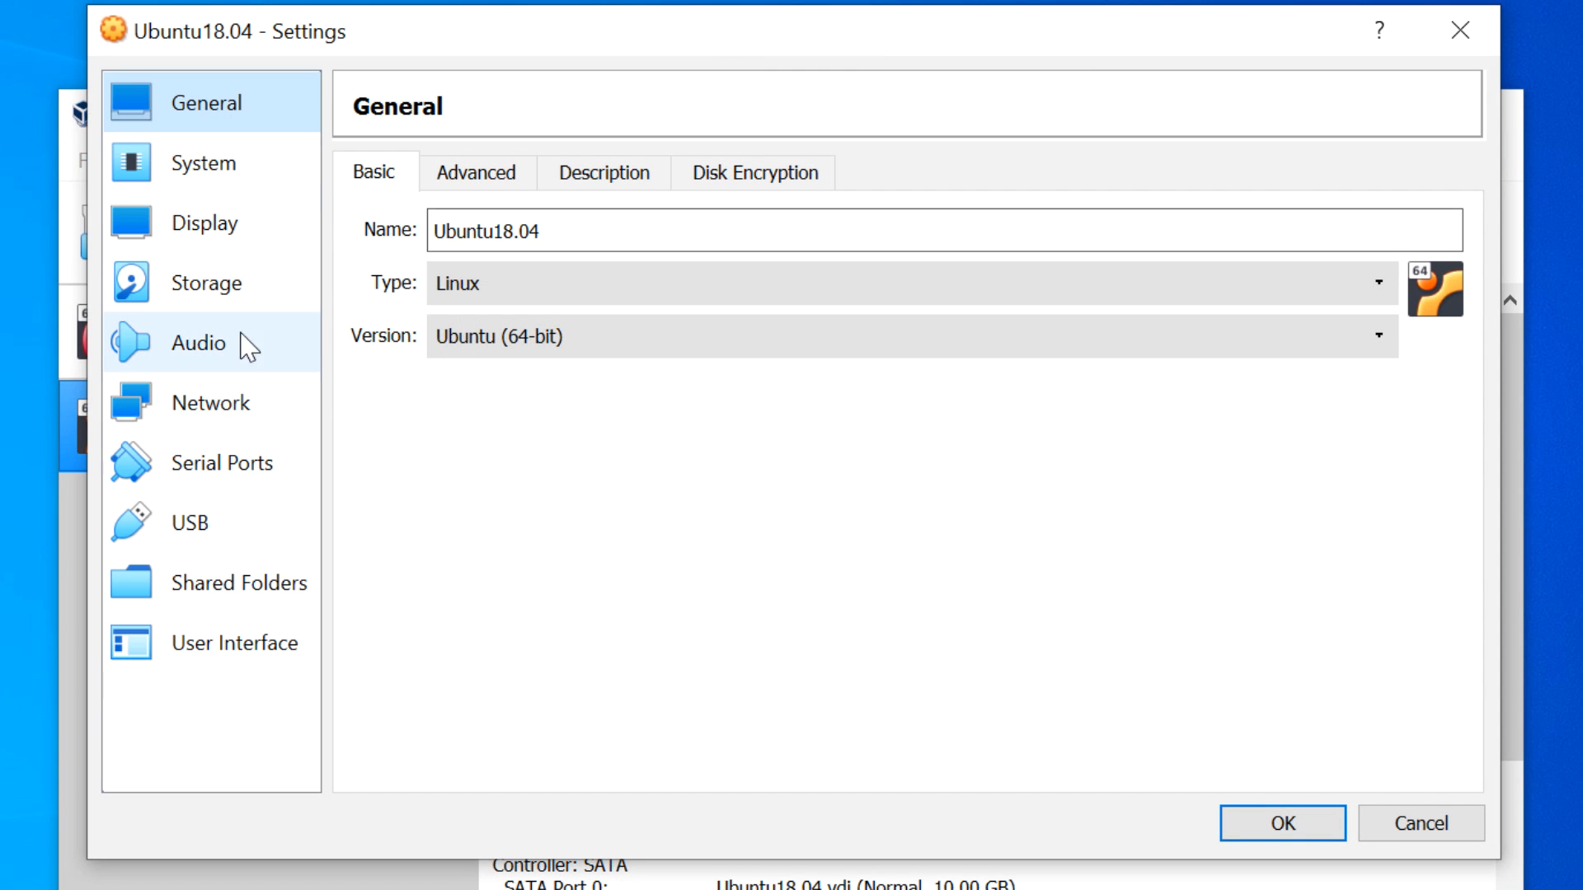
left_click(217, 301)
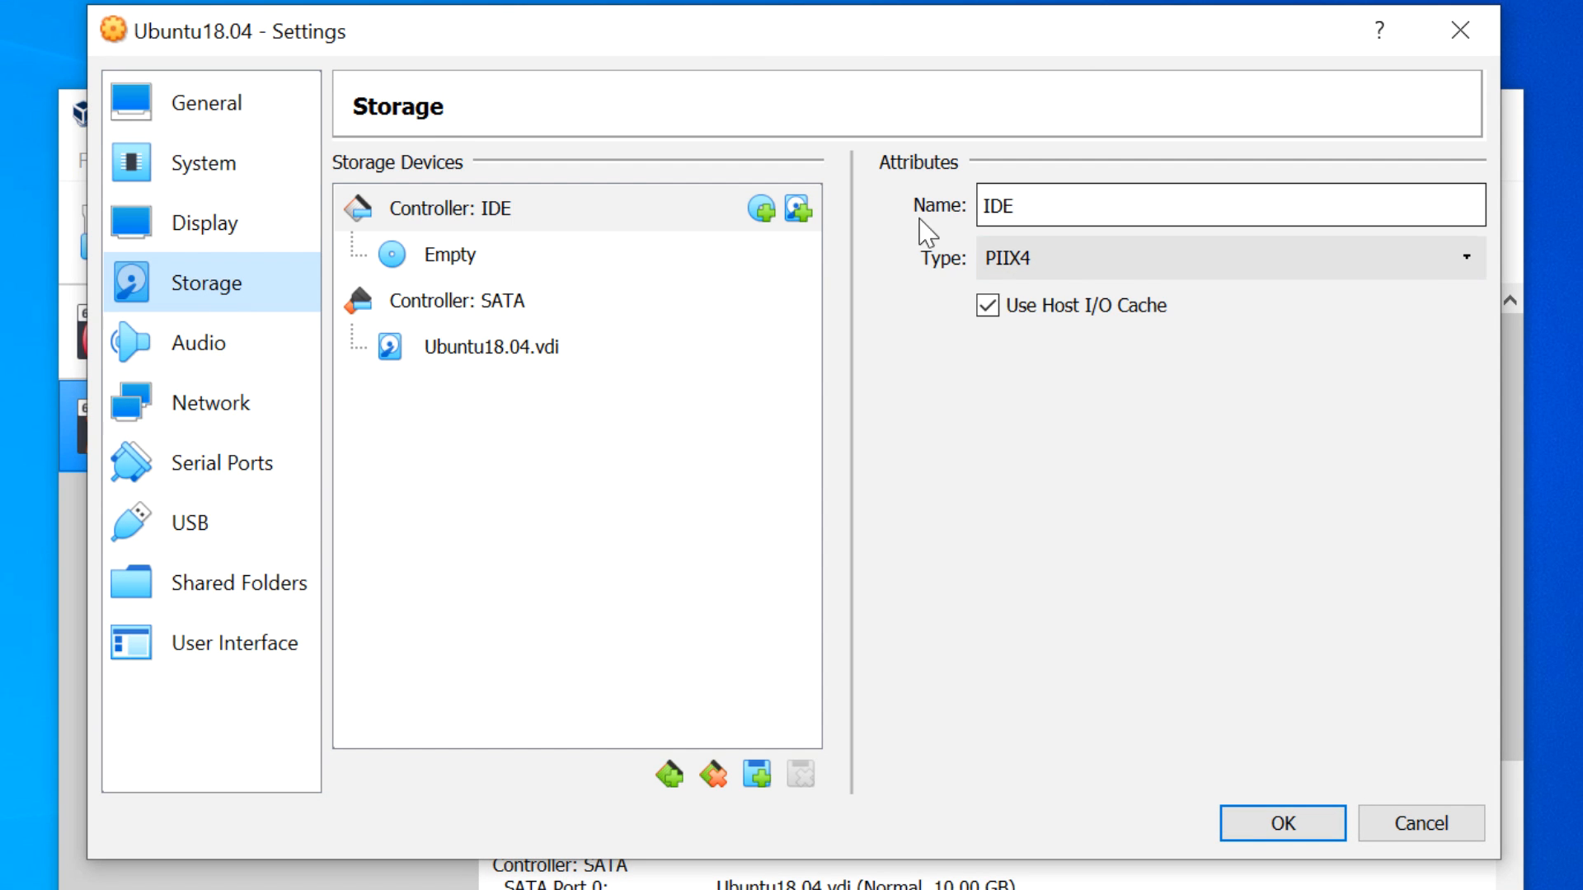
left_click(524, 260)
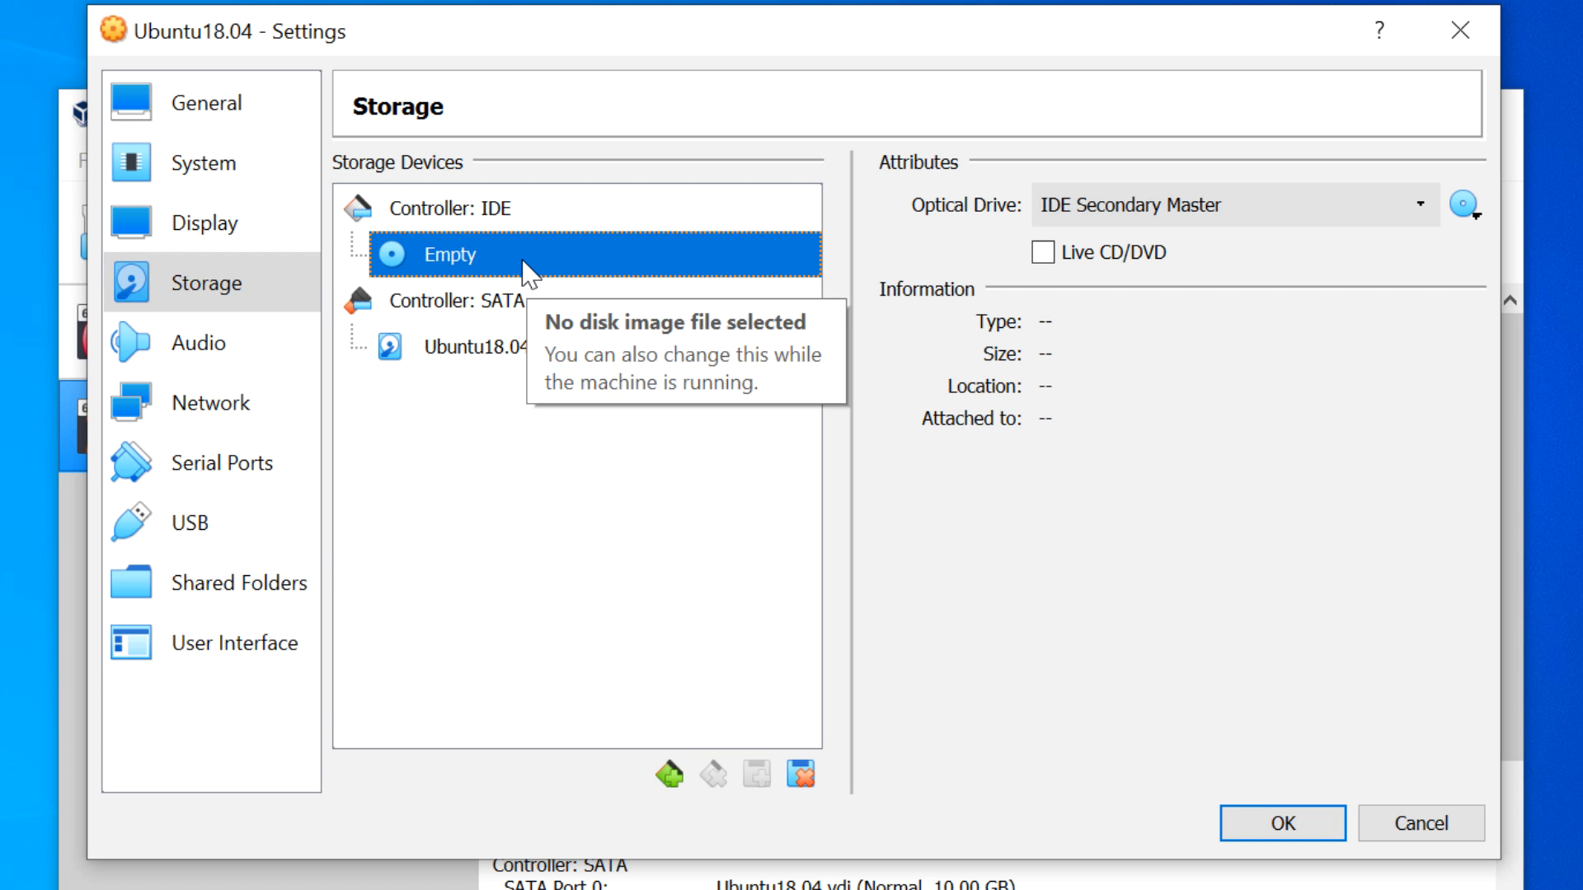
left_click(1270, 824)
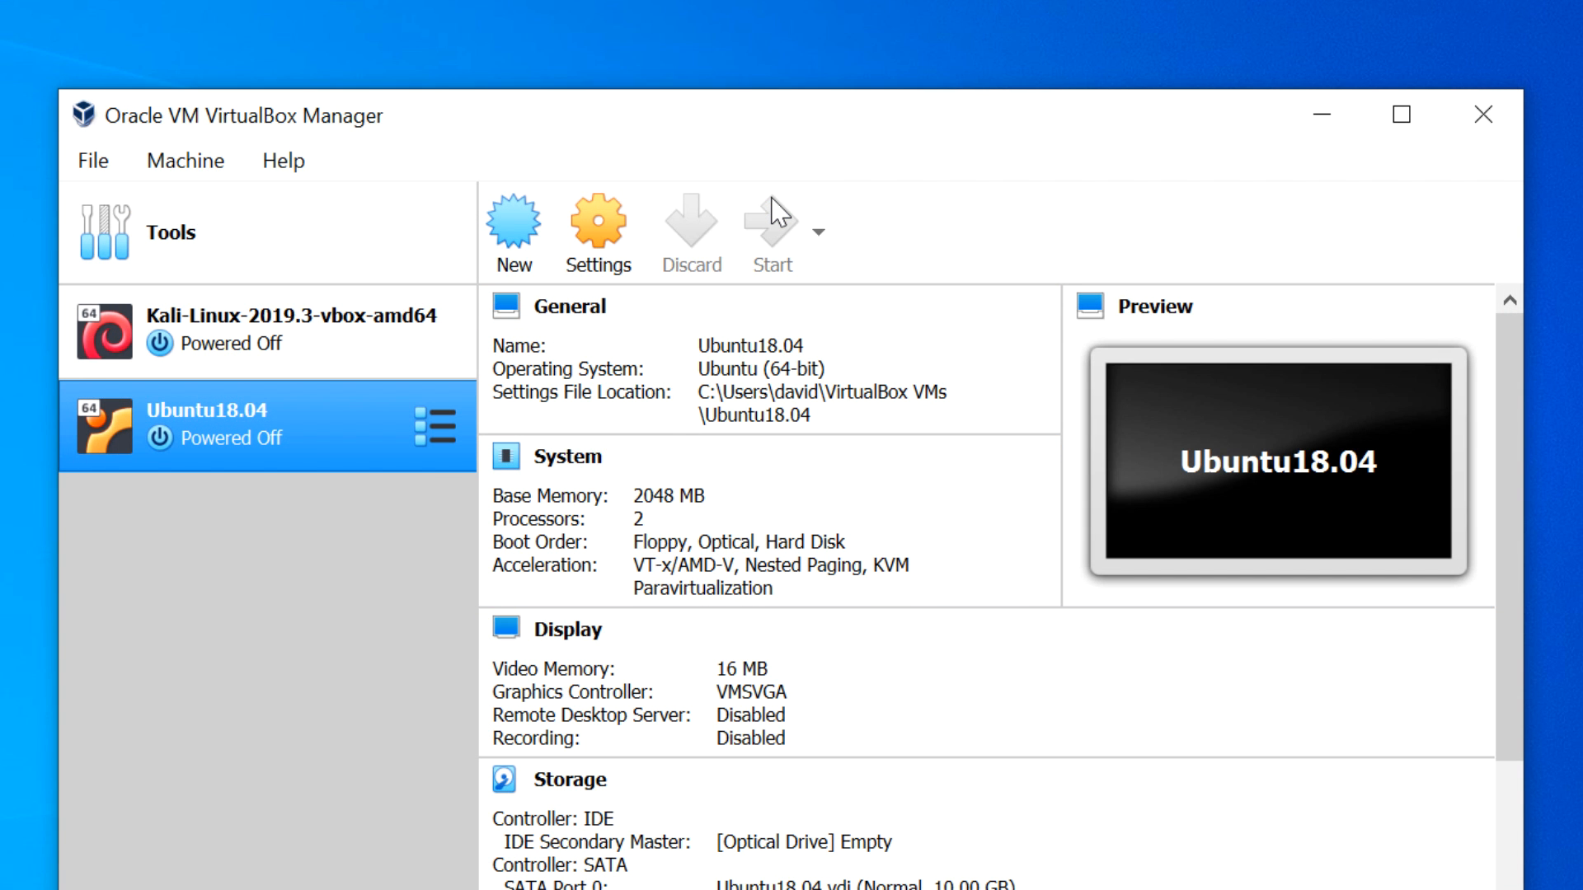
- Boot Ubuntu18.04, dismiss the notice banners, and go through the welcome tour to Done
left_click(775, 218)
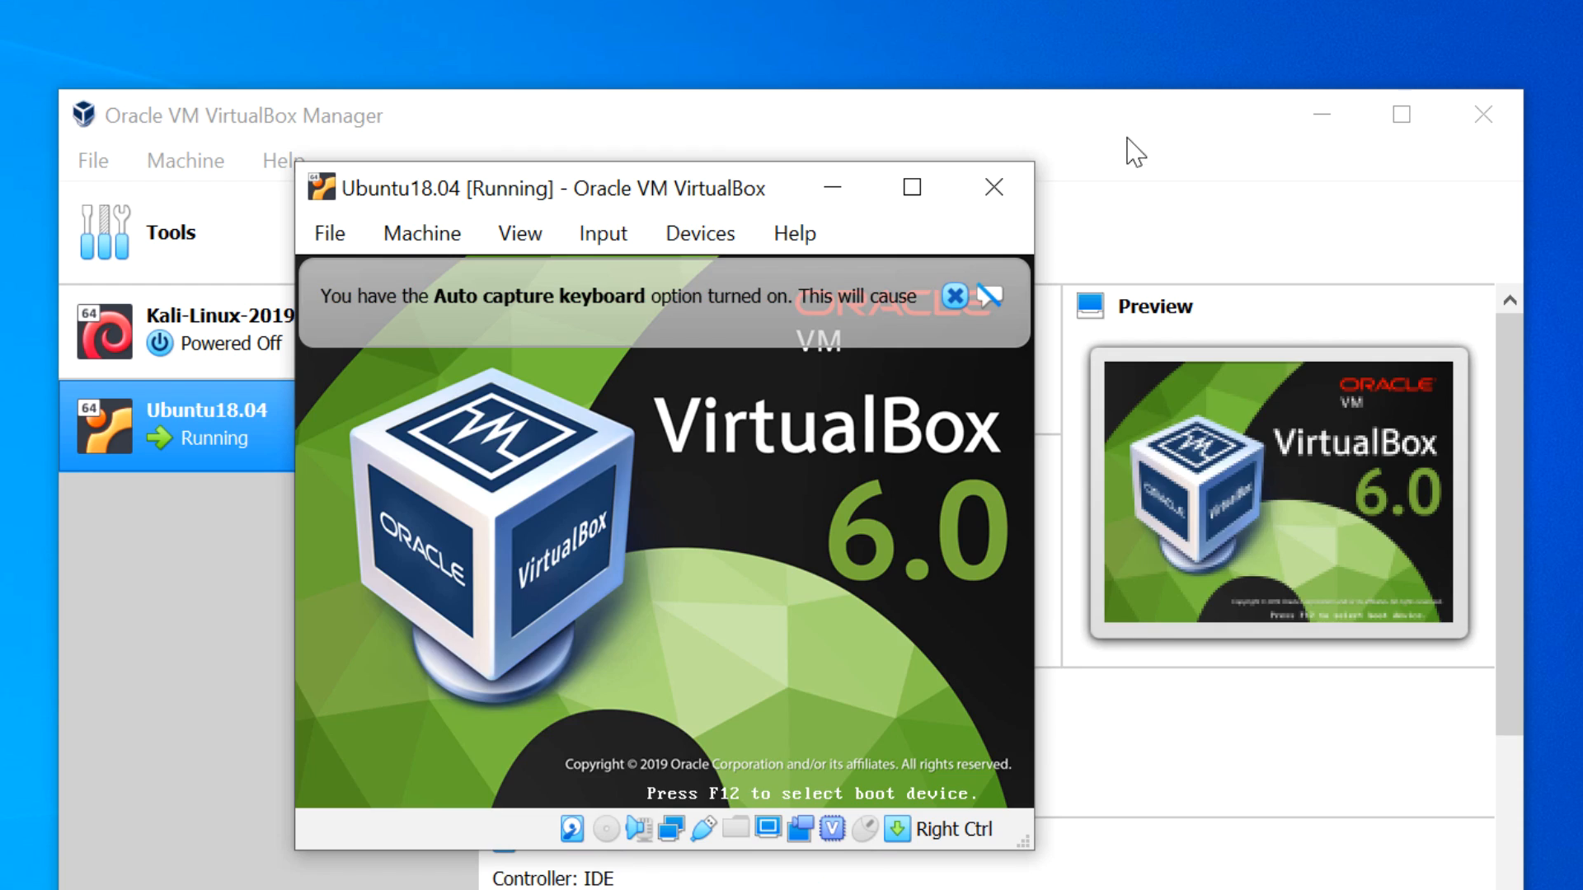
left_click(1322, 116)
left_click(1055, 232)
left_click(1054, 231)
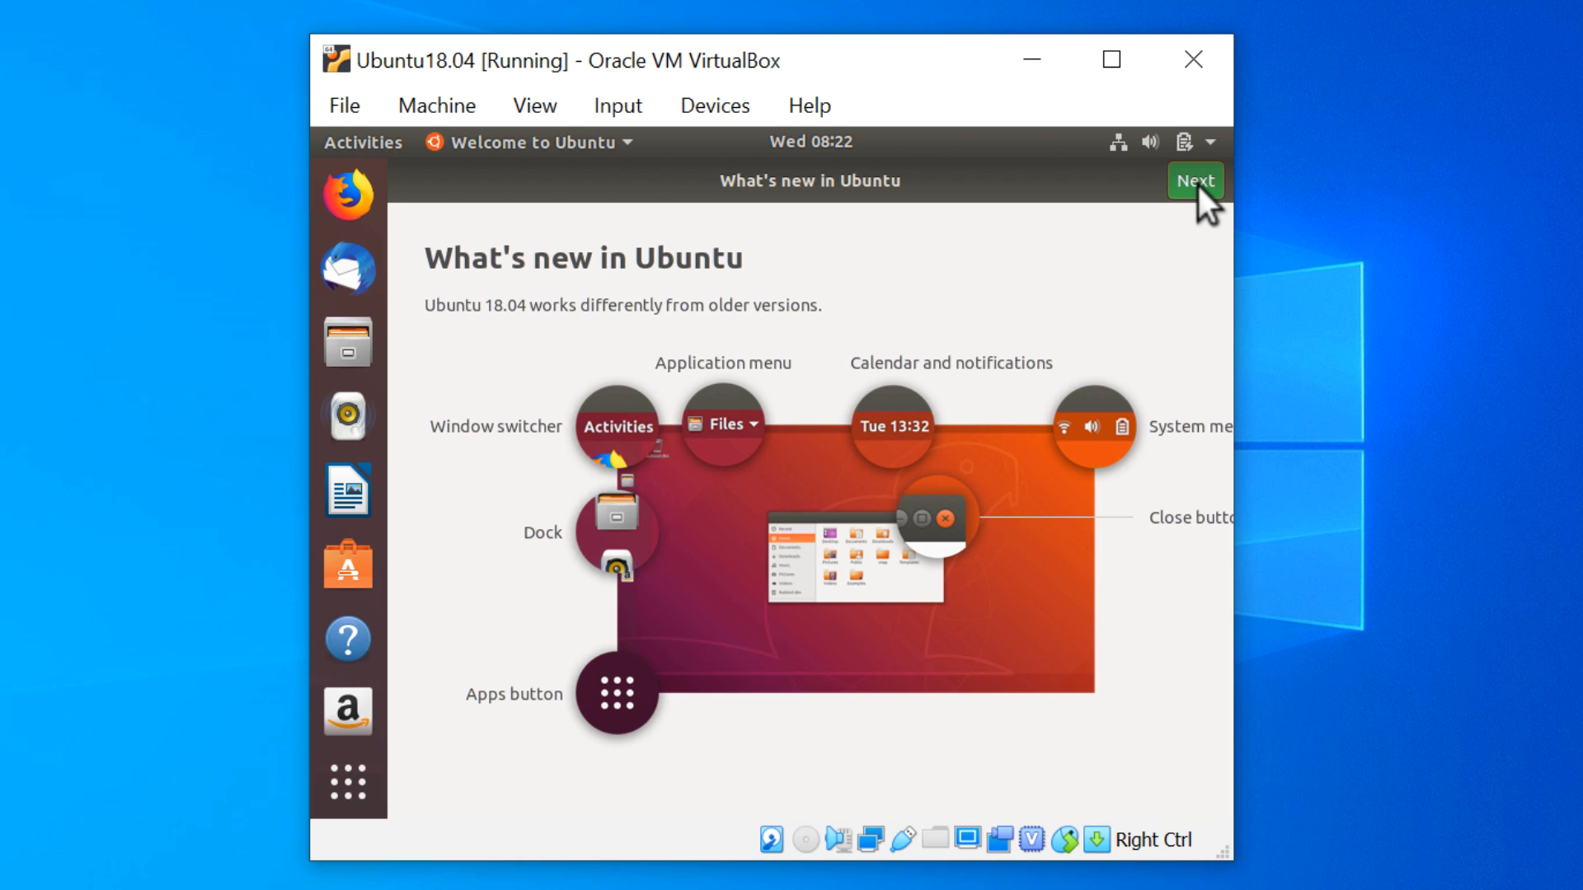
left_click(1195, 181)
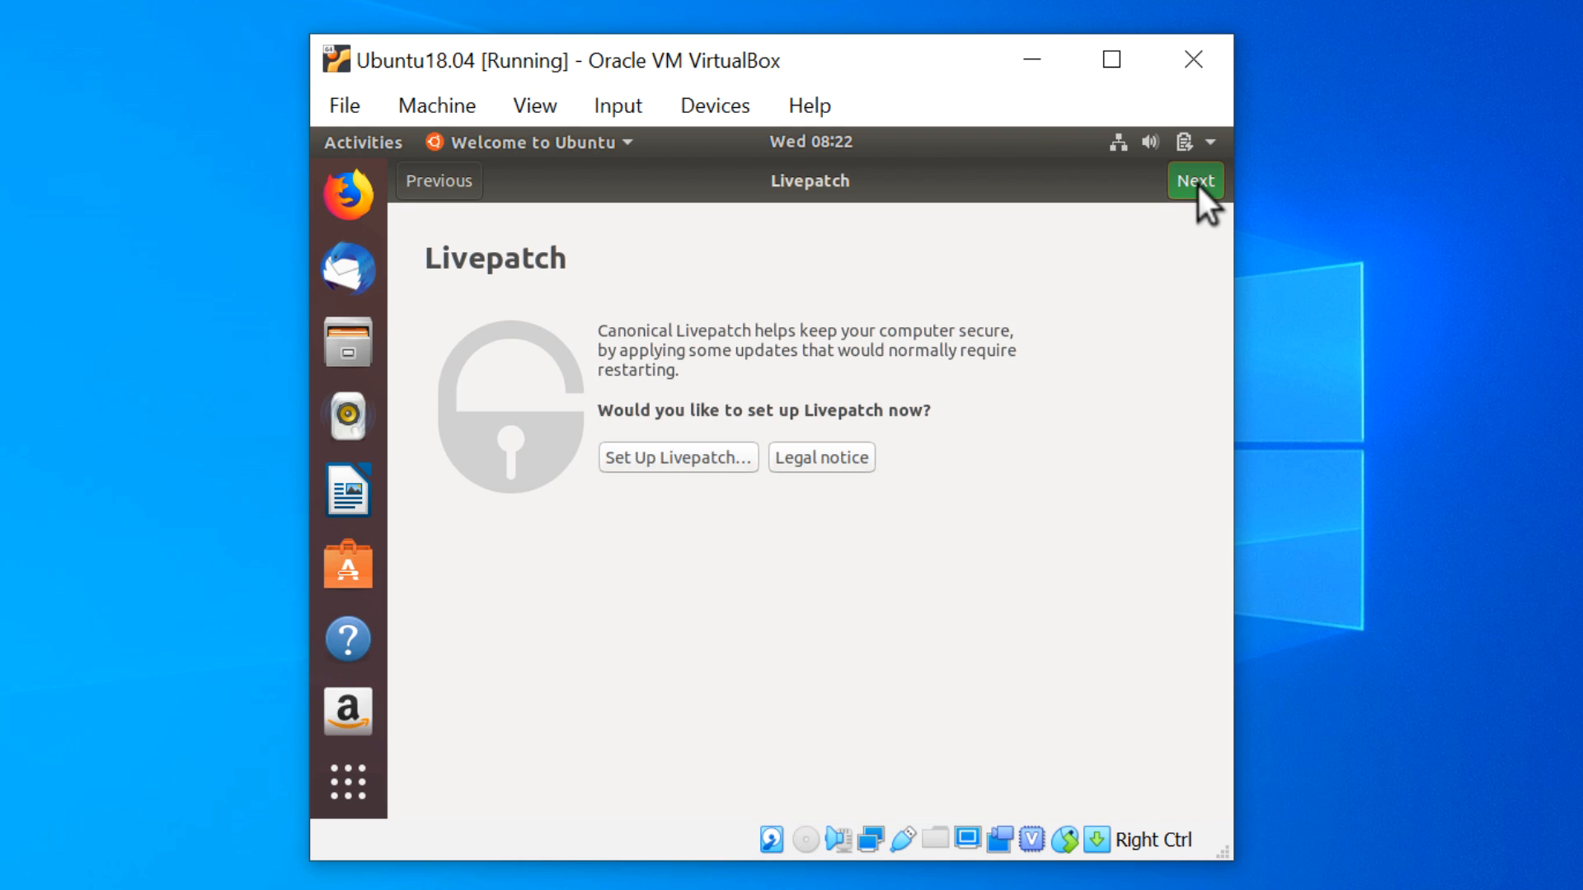
left_click(1199, 185)
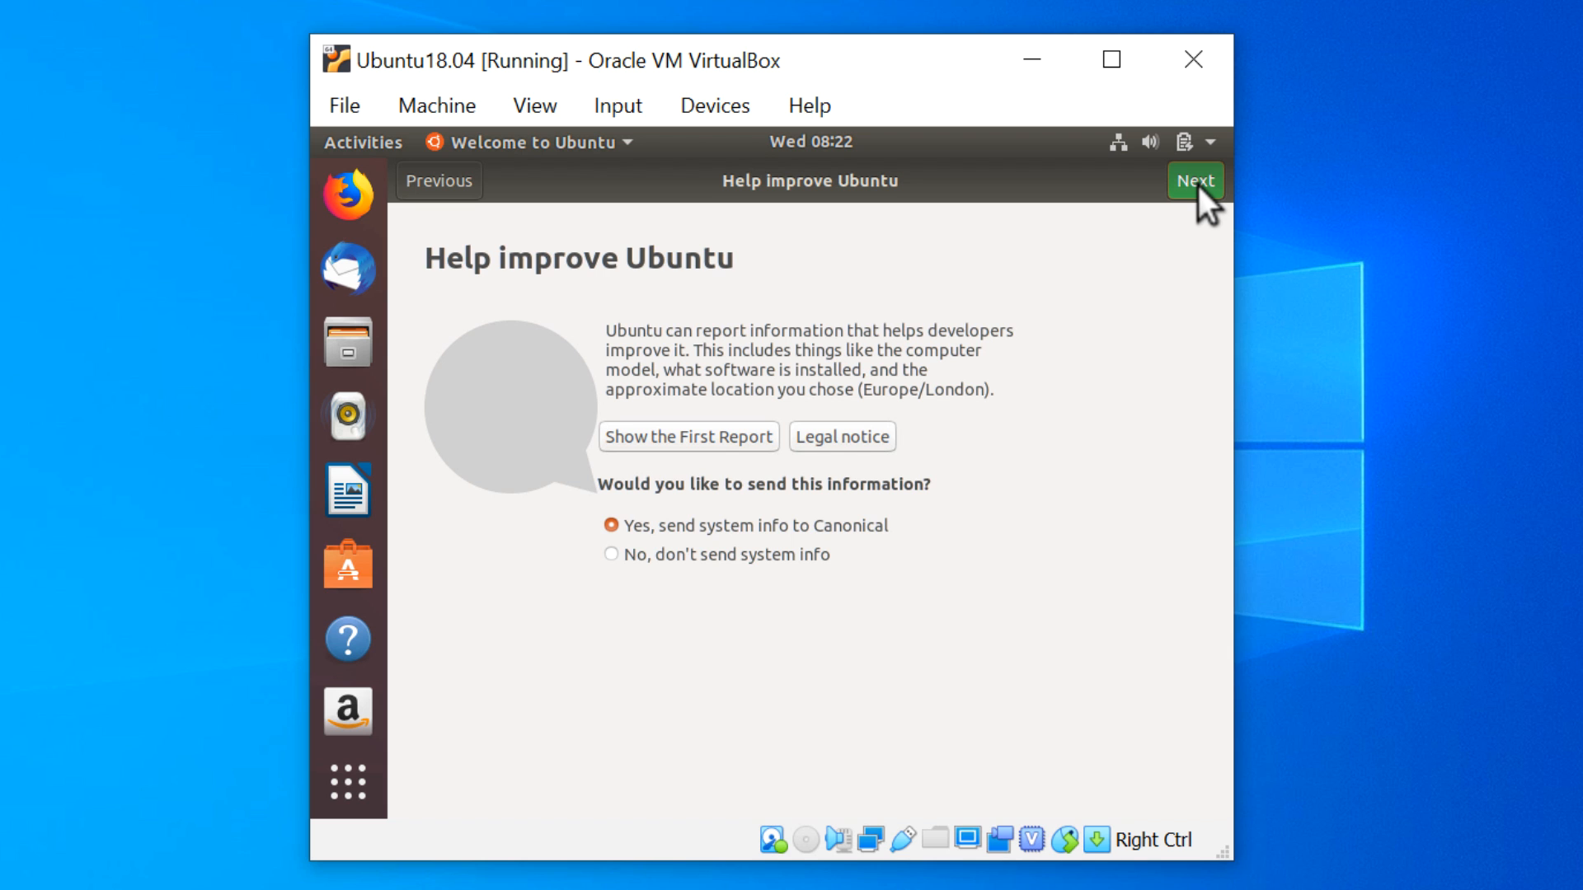
left_click(1198, 186)
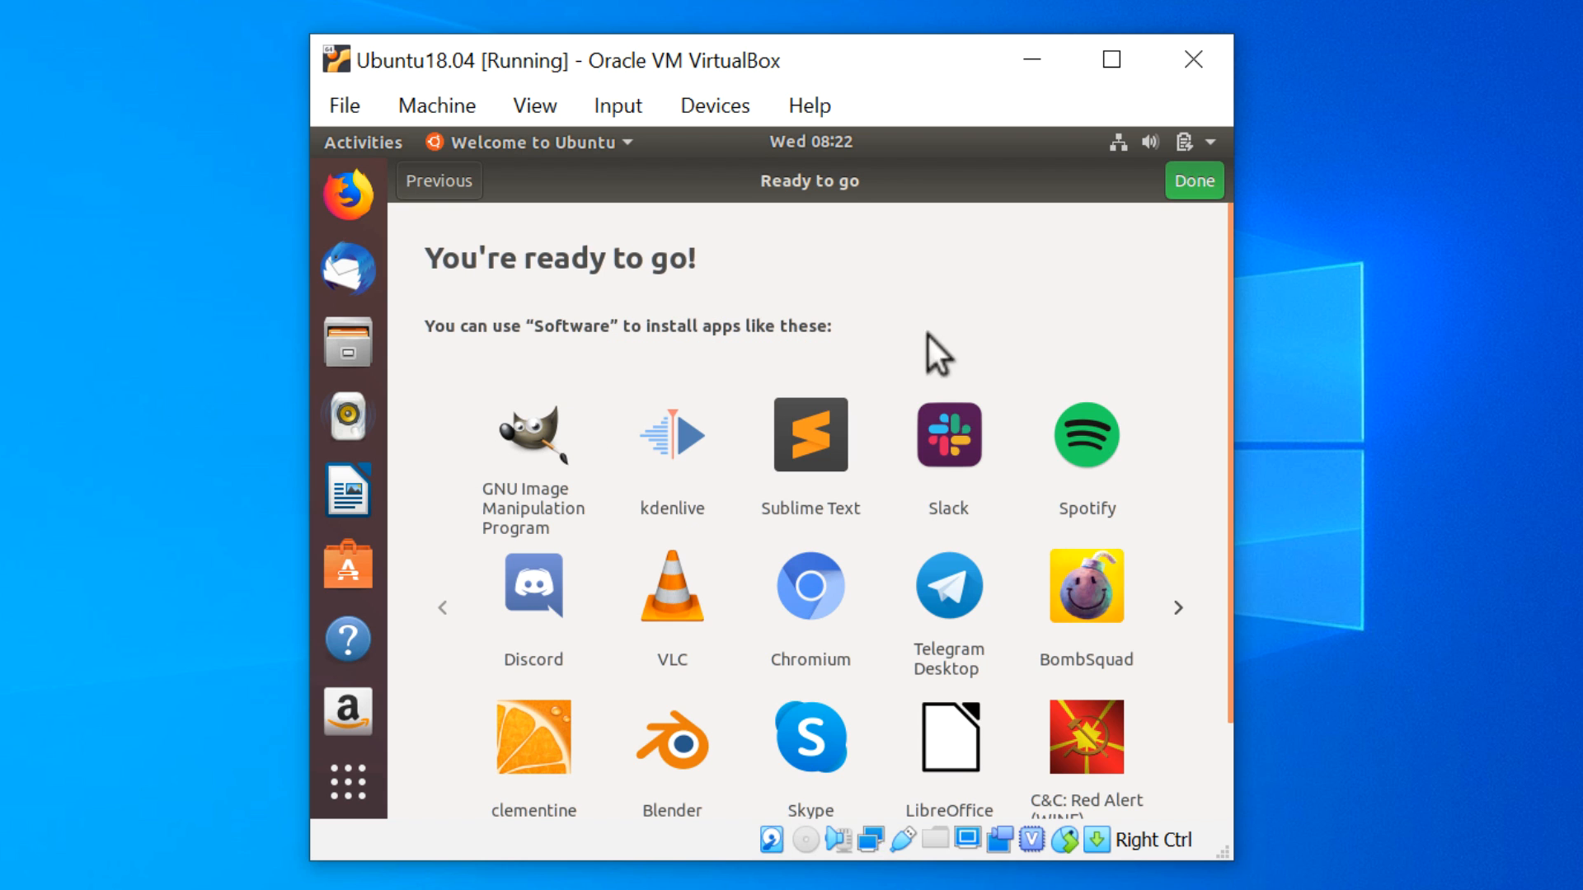
left_click(1196, 180)
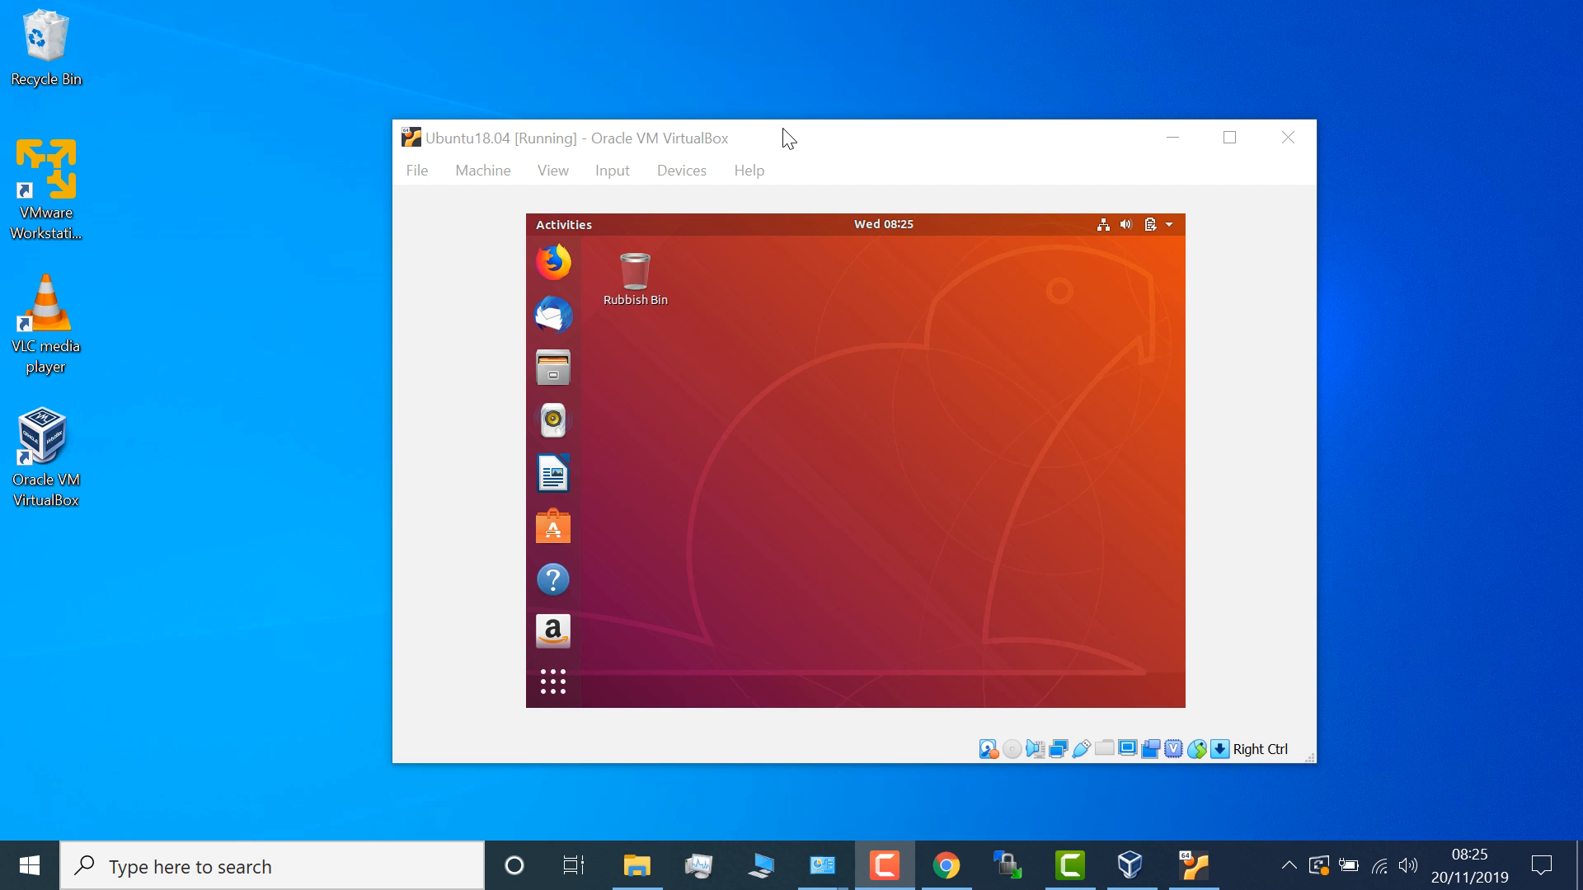
- Enlarge the VM window, insert the Guest Additions CD image, and run its installer with the account password
left_click_drag(783, 129, 733, 83)
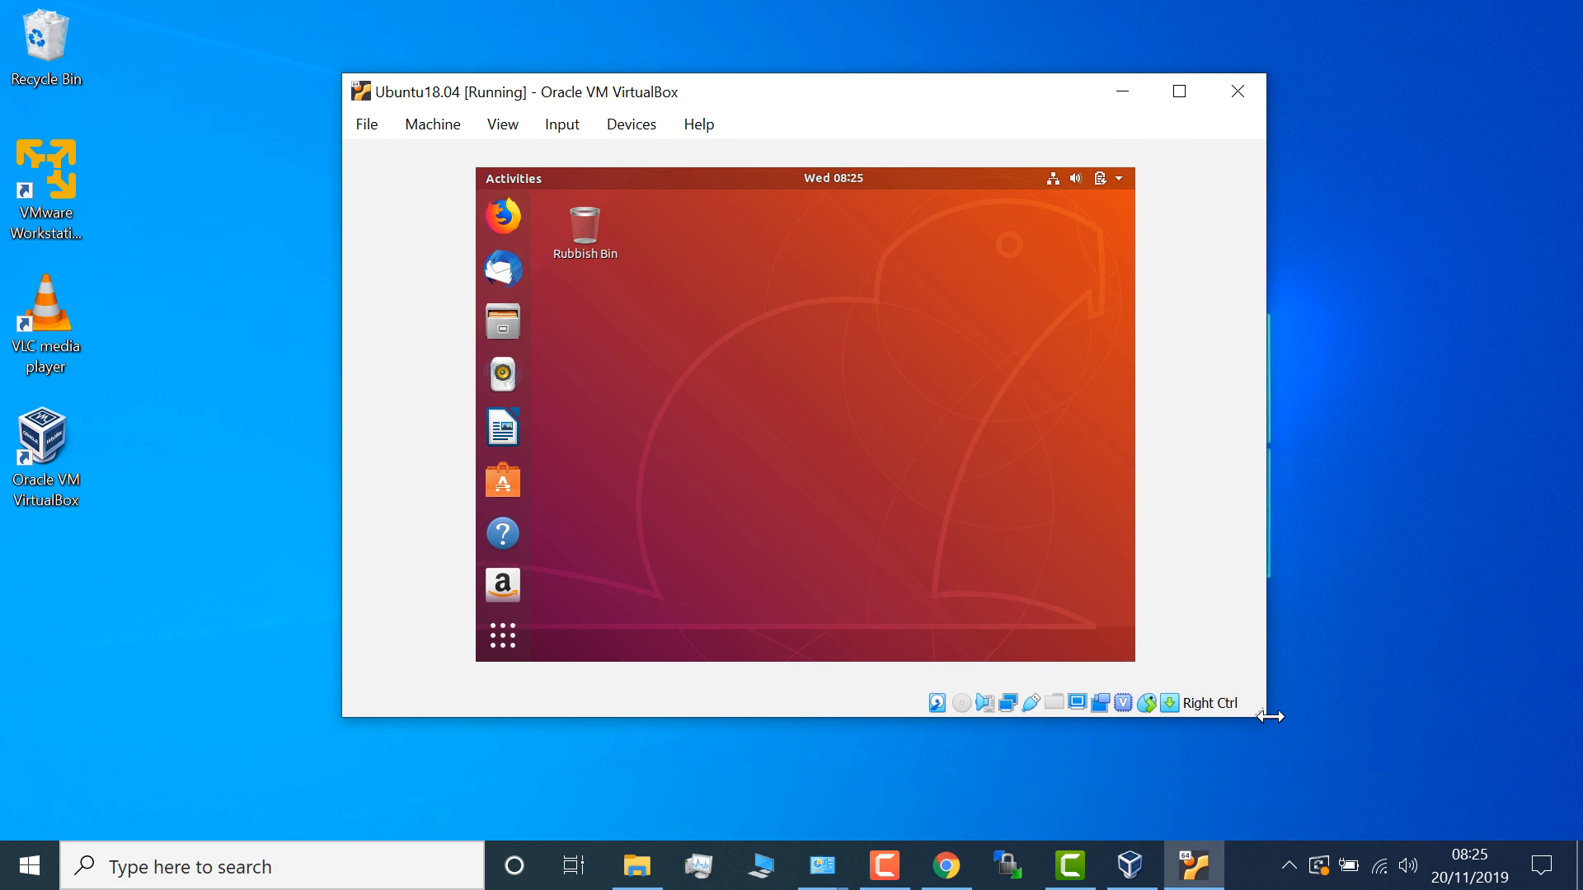
left_click_drag(1270, 716, 1457, 787)
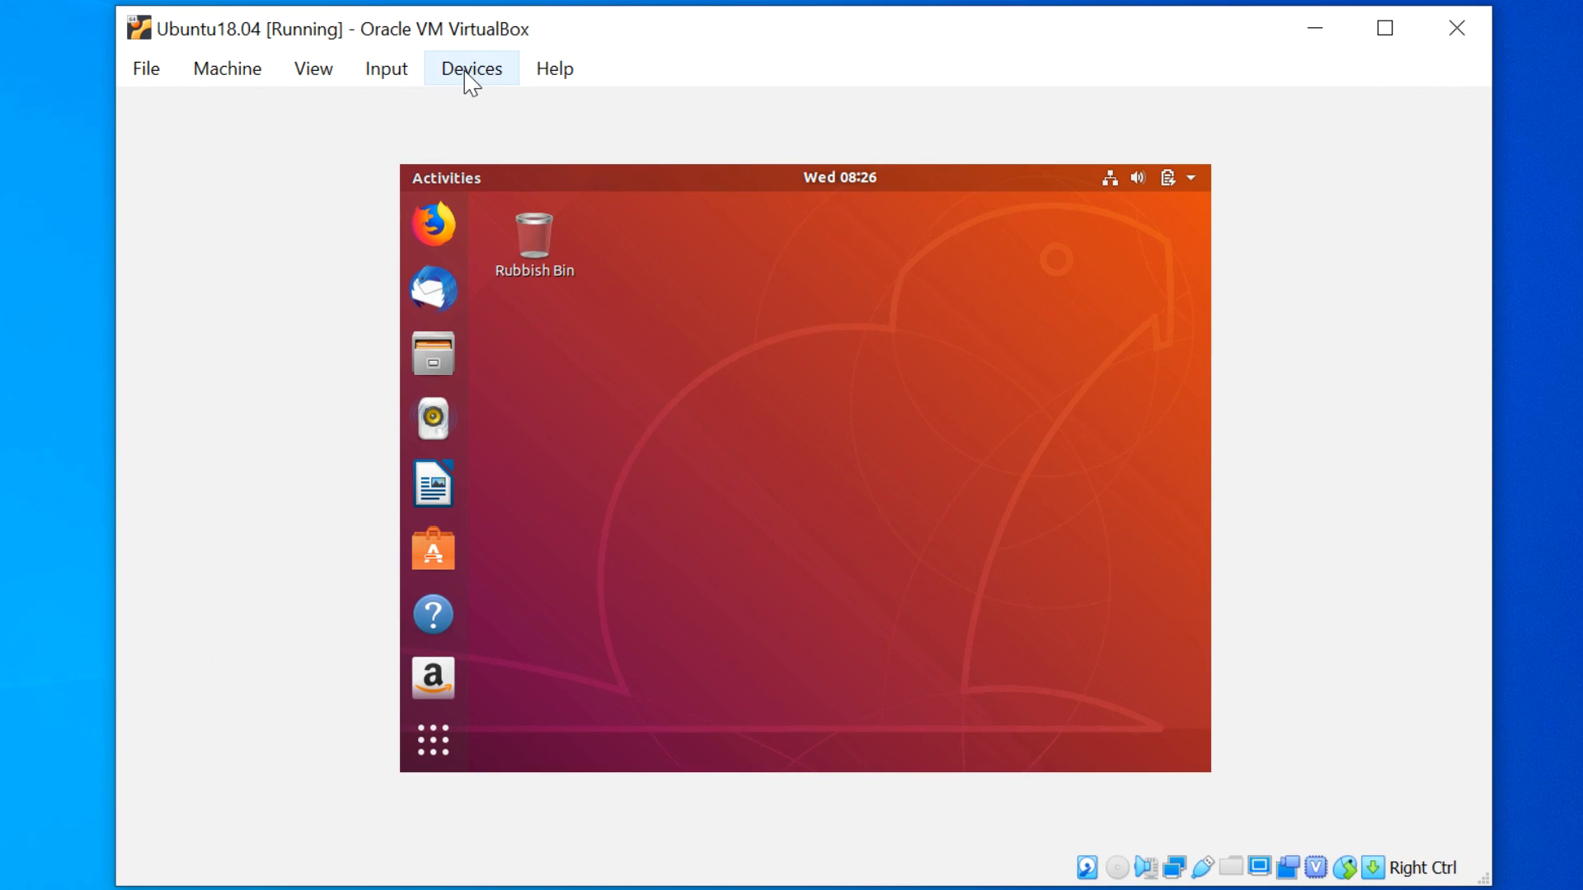
left_click(471, 74)
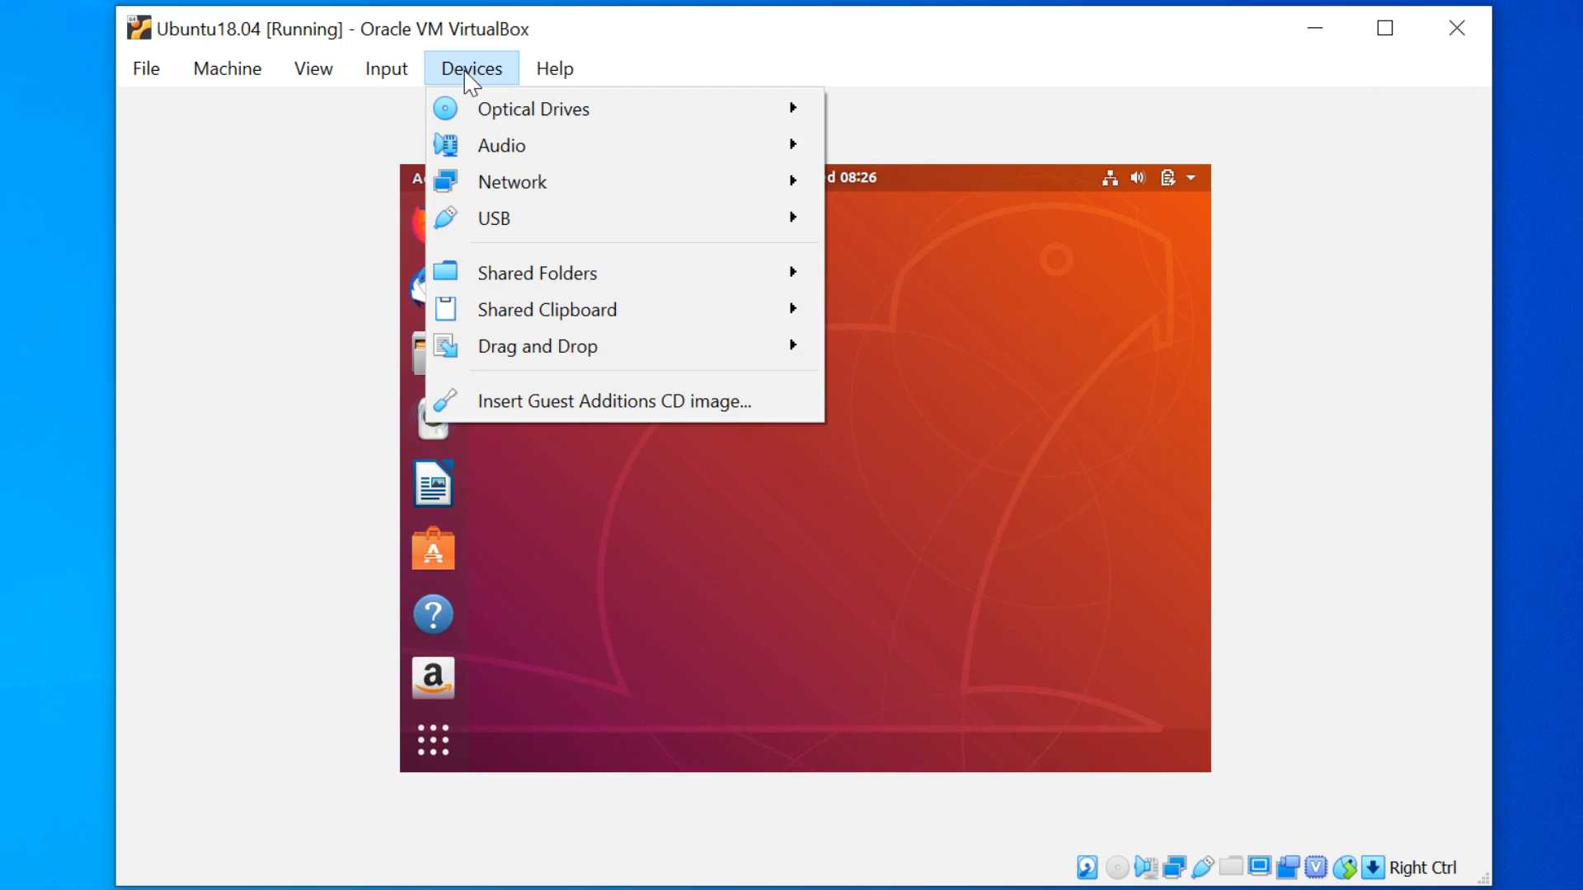
left_click(599, 389)
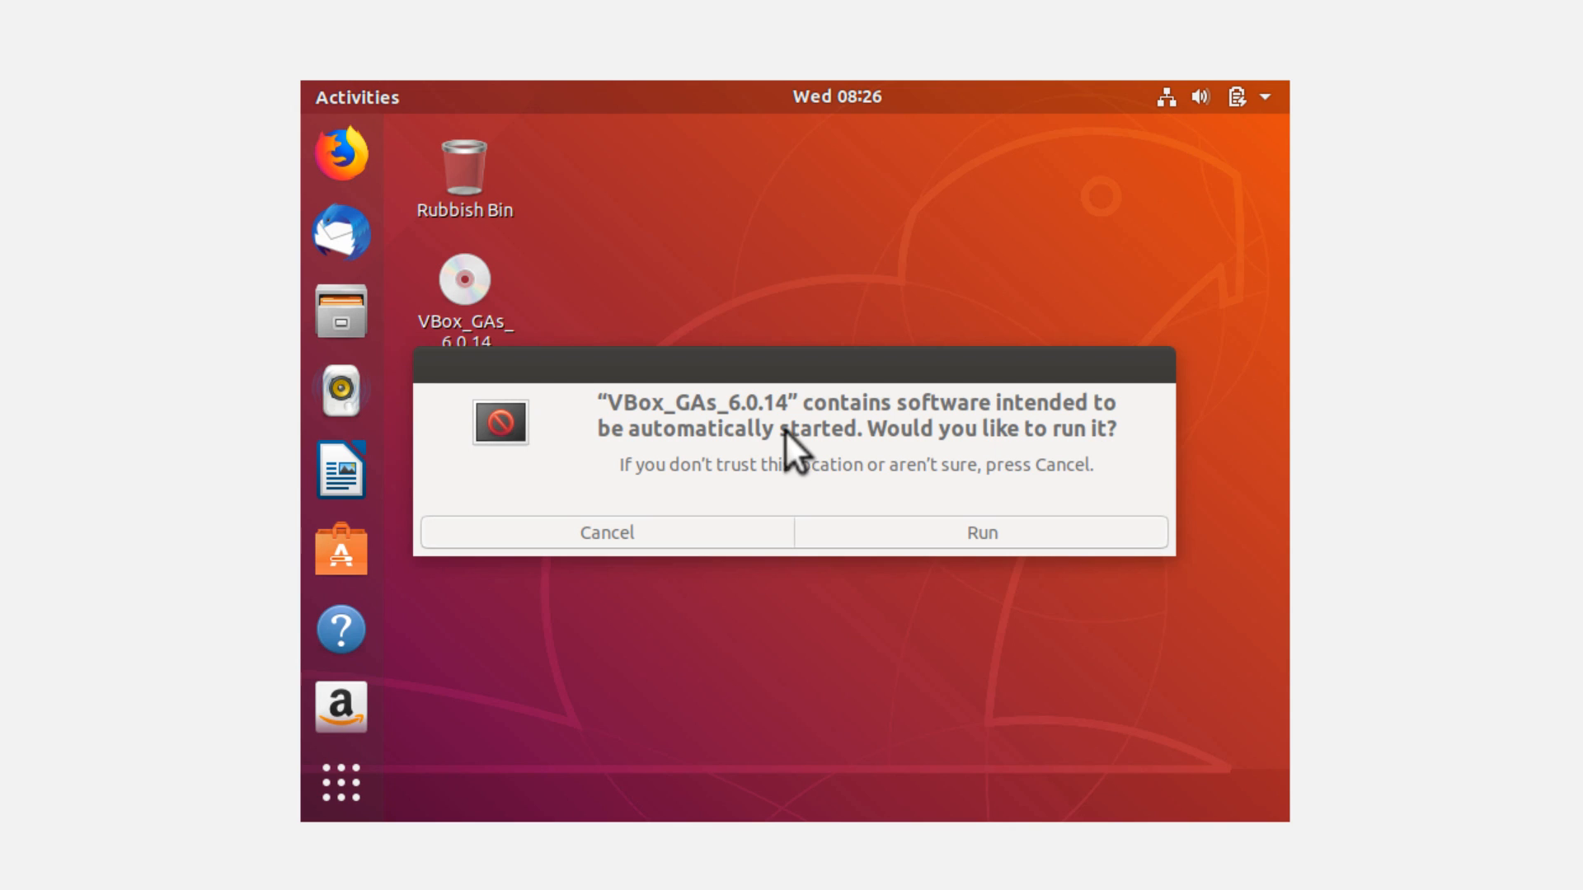
left_click(1008, 536)
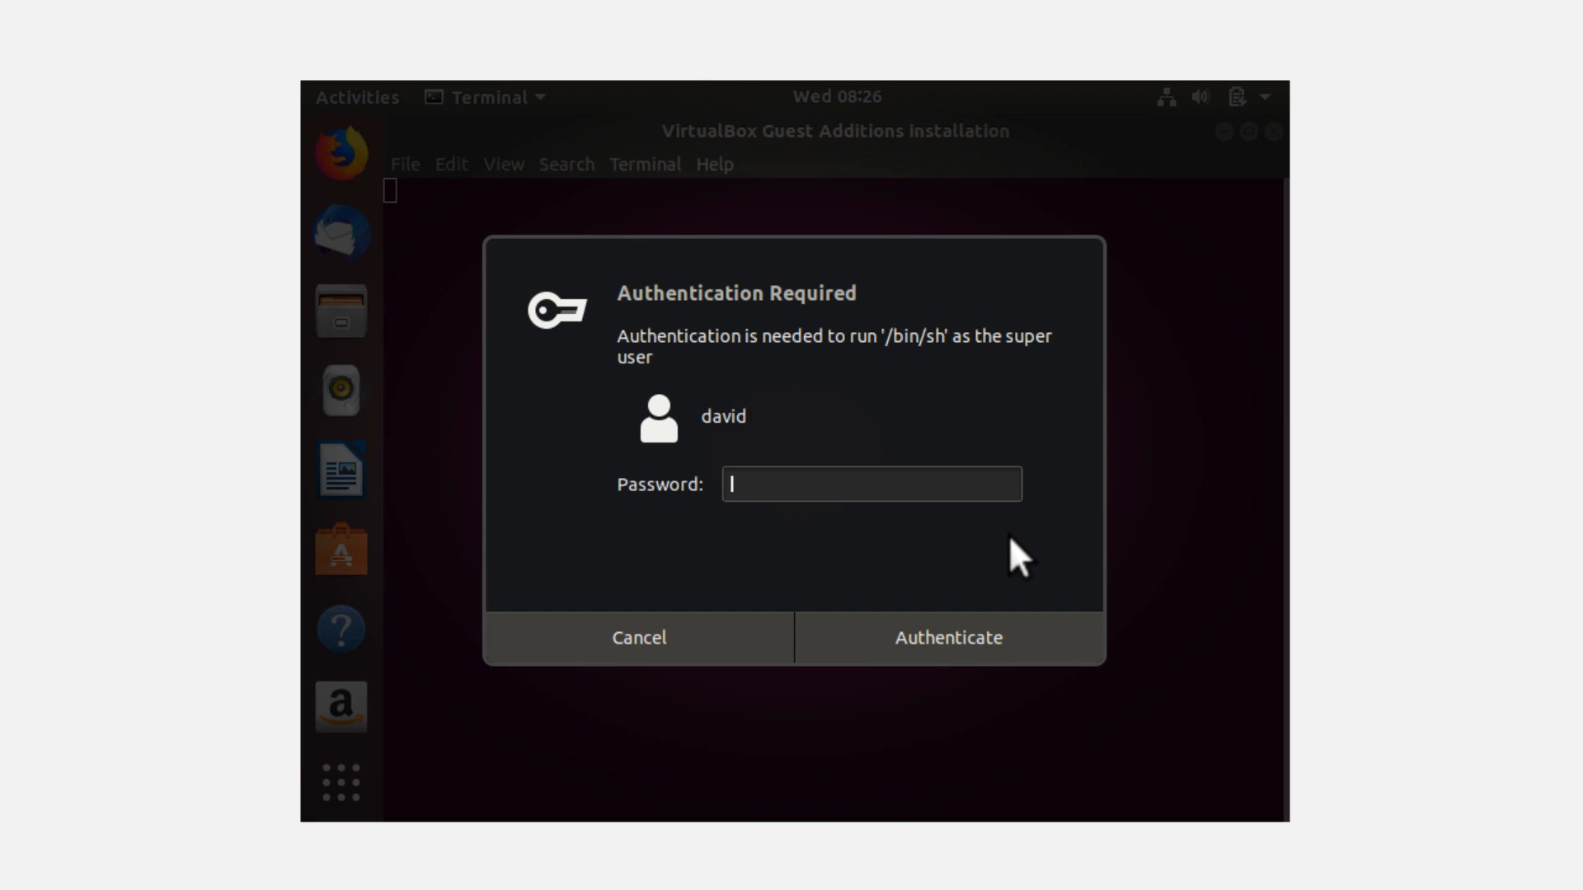
type("********")
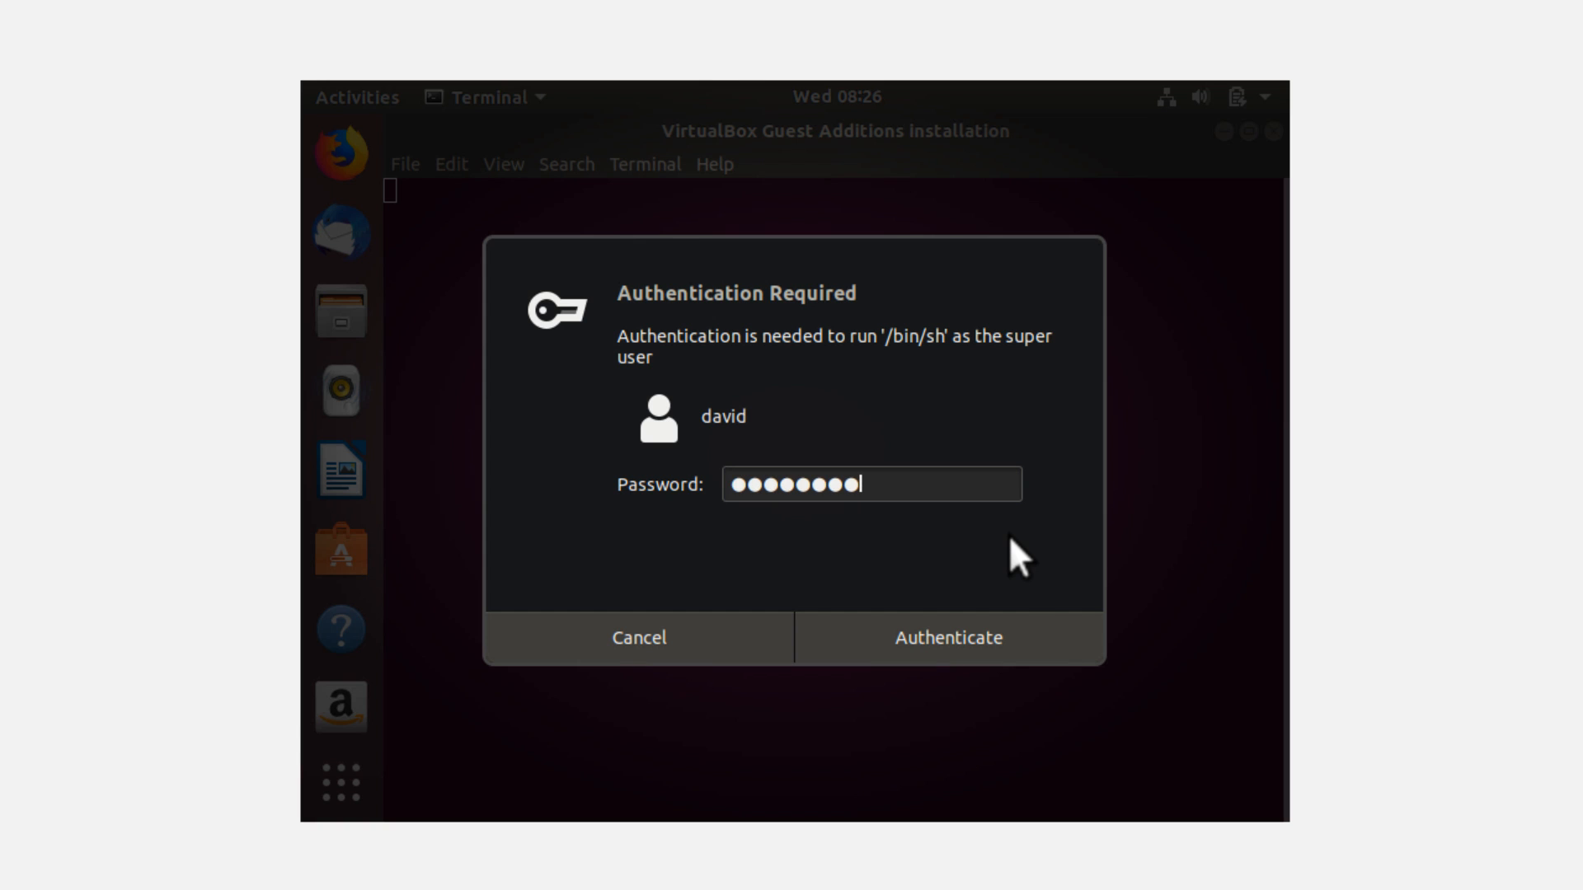
left_click(994, 618)
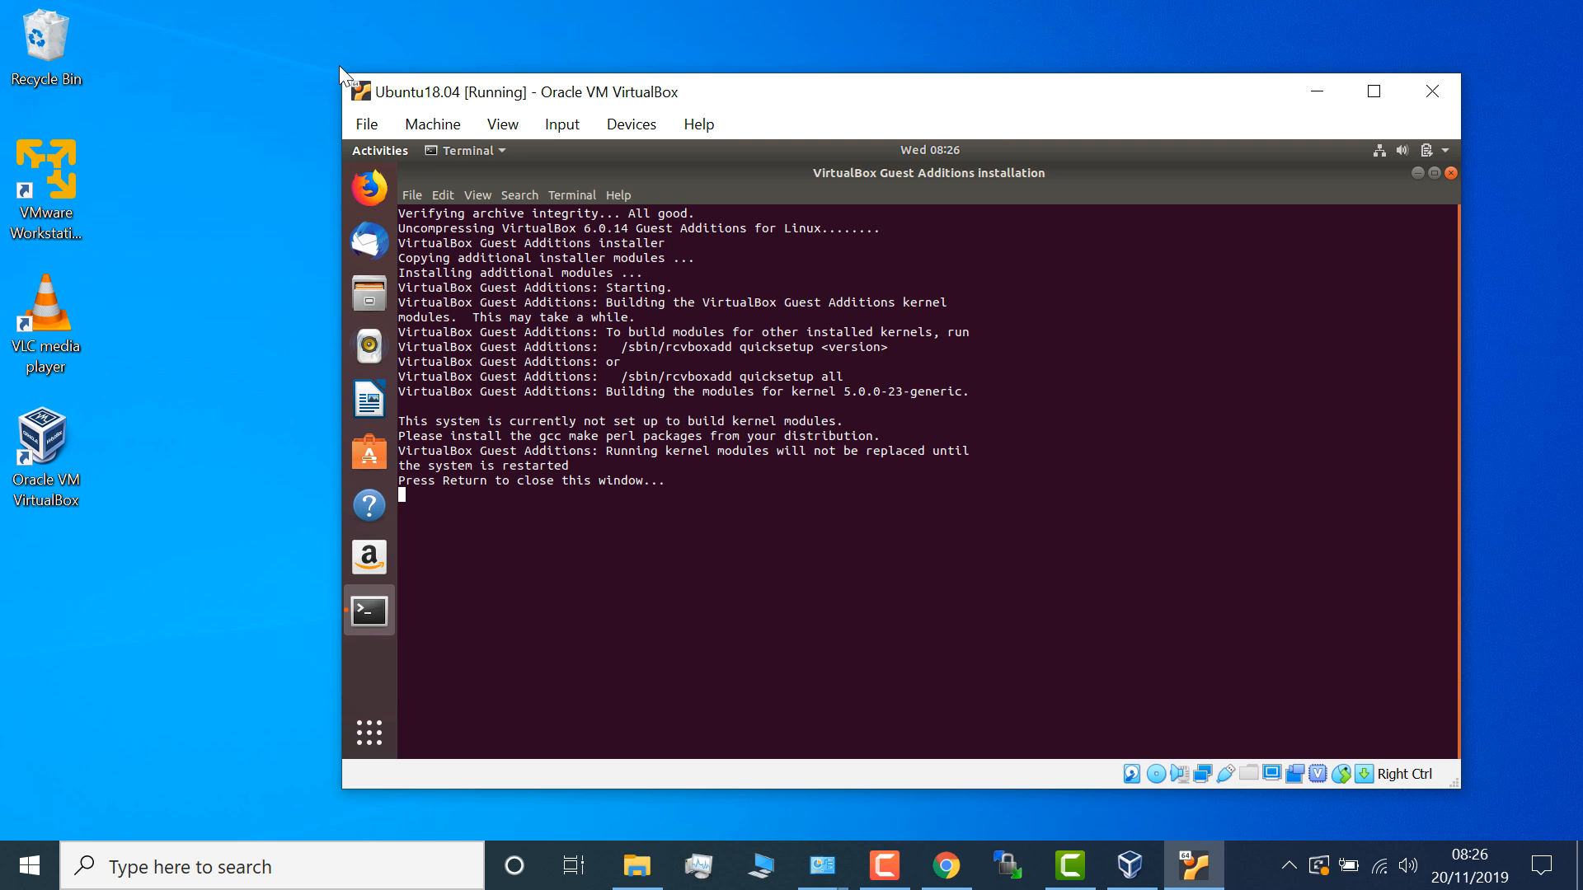
- Enlarge the VirtualBox window from both corners, then close the finished Guest Additions installer terminal
left_click_drag(345, 73, 219, 33)
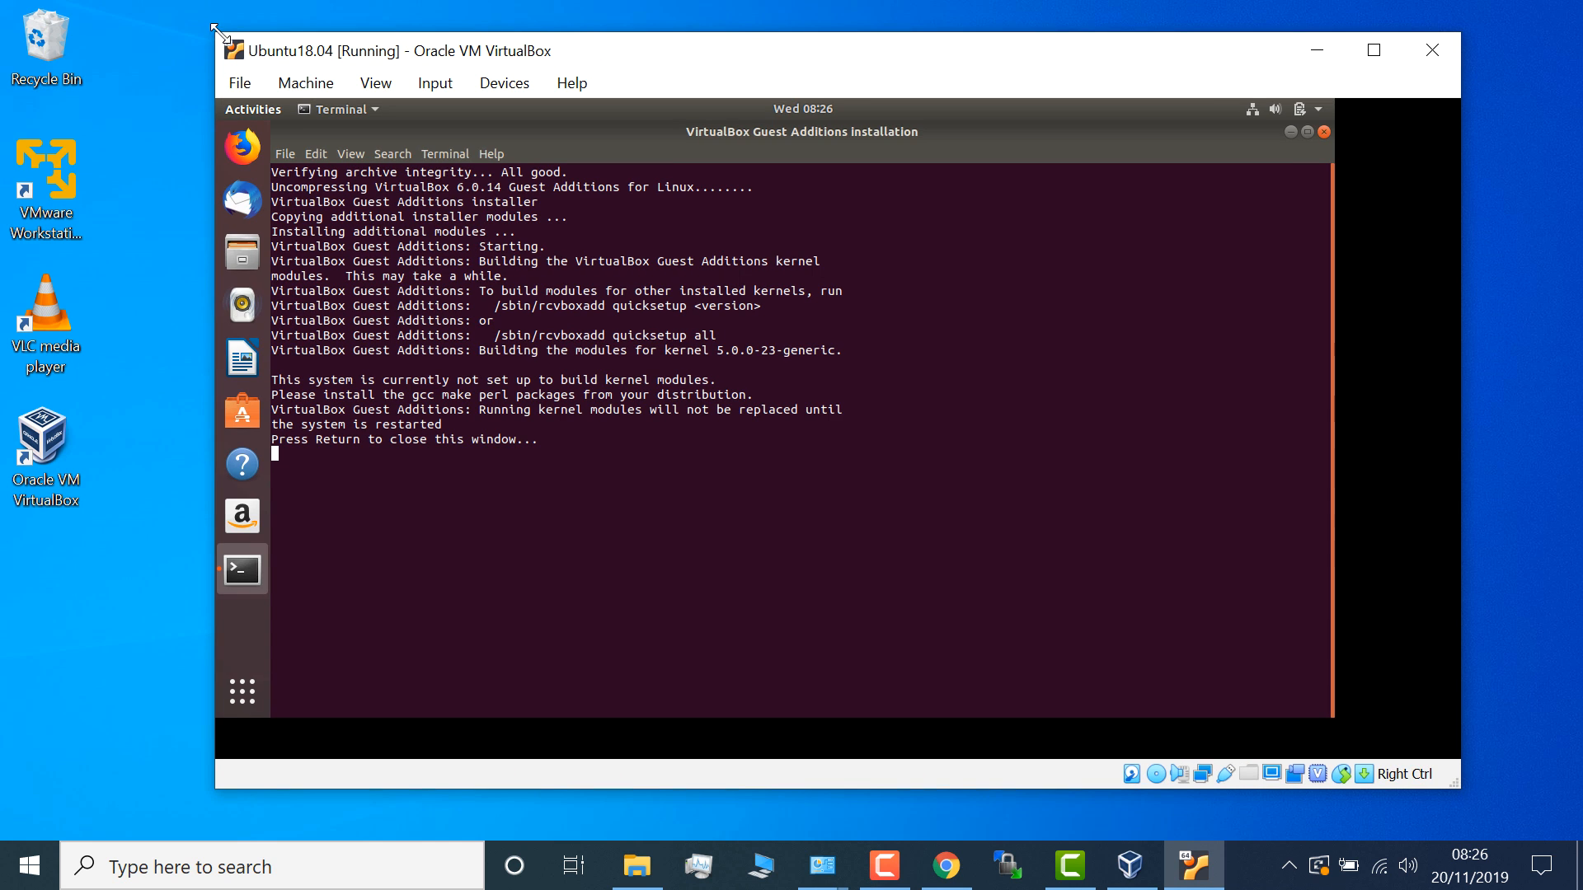
left_click_drag(1459, 788, 1582, 828)
double_click(766, 52)
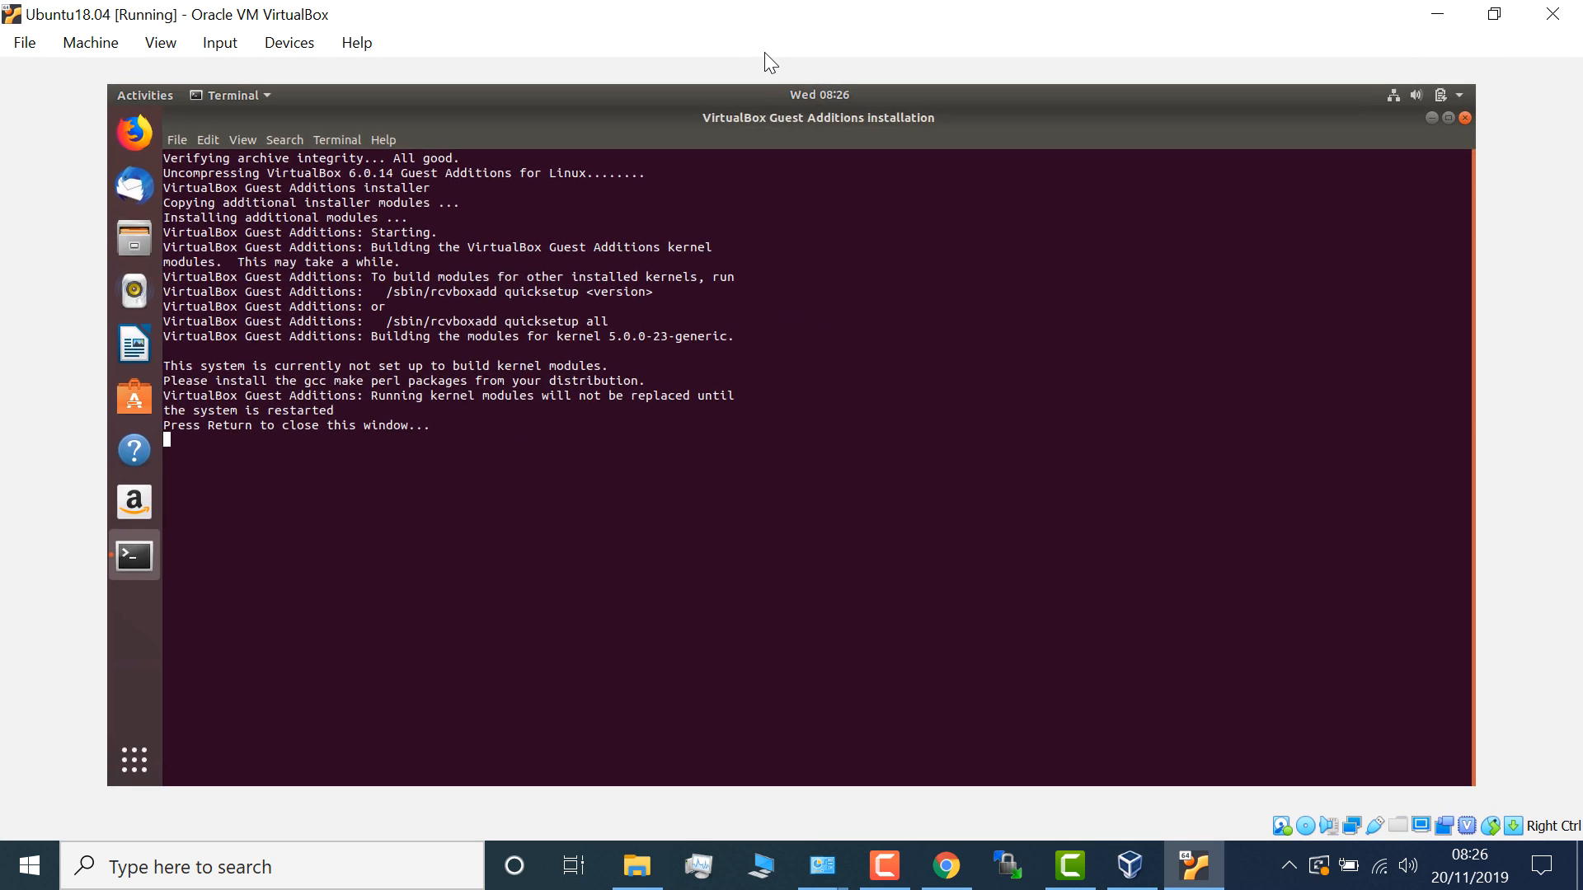
double_click(727, 14)
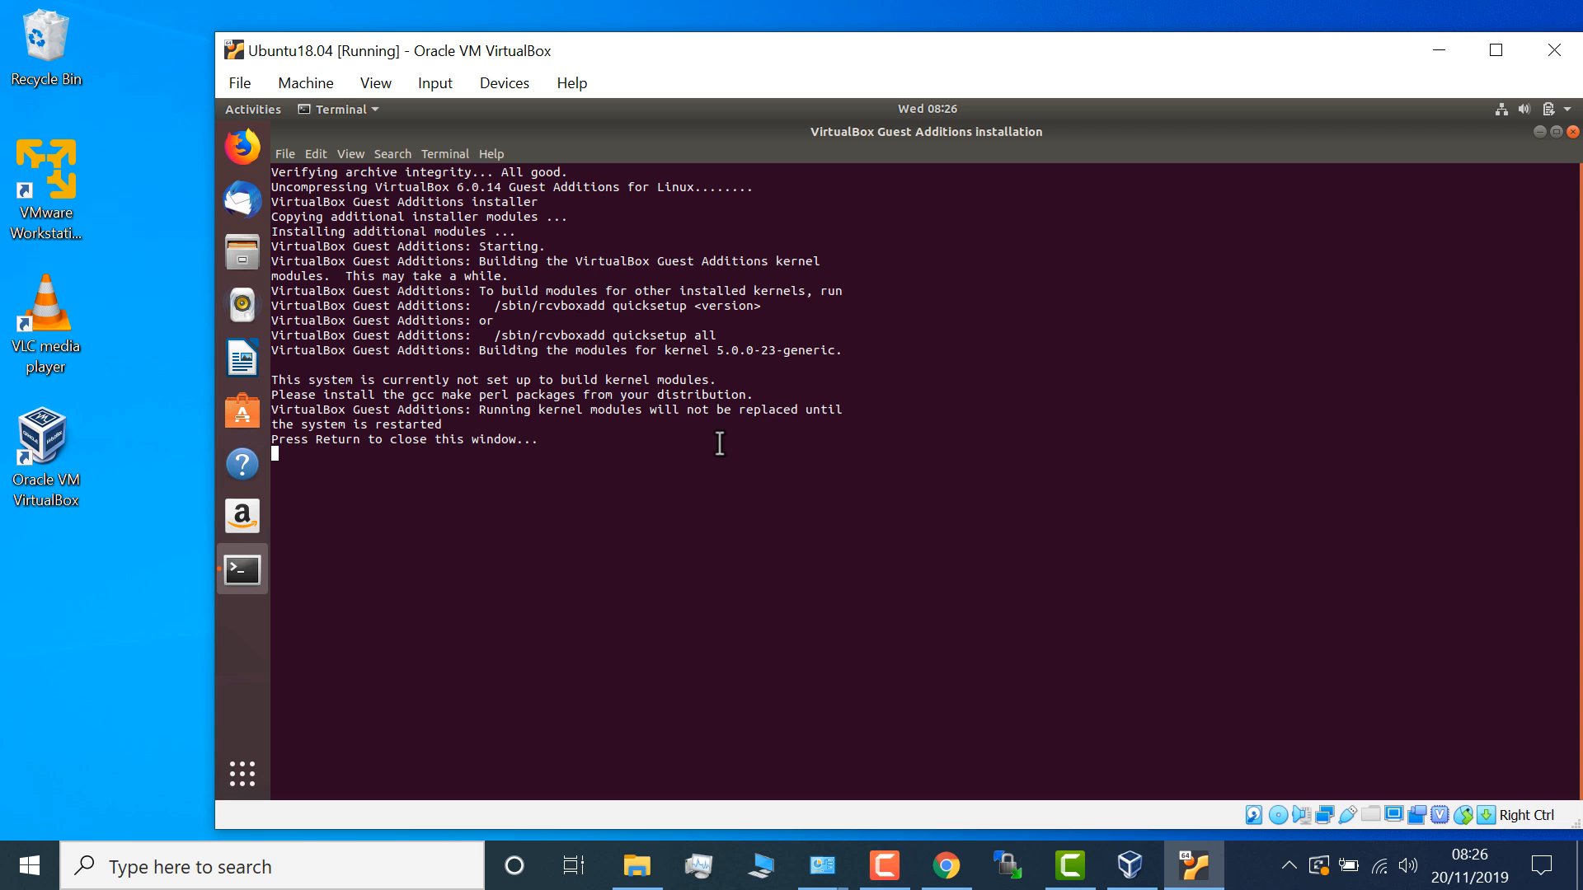
key("Return")
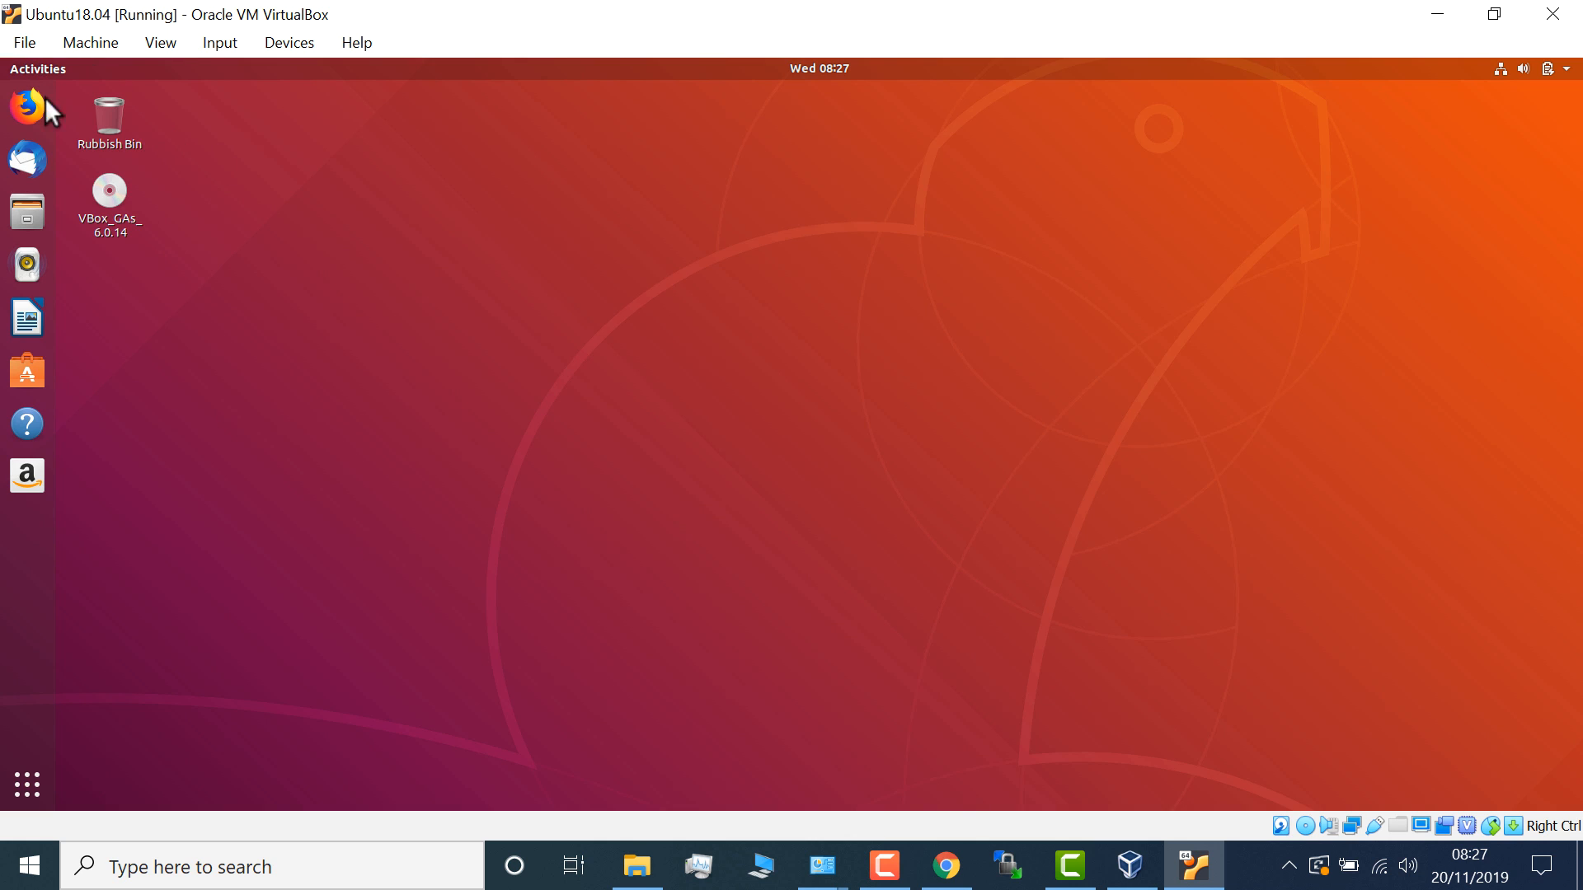
- Launch the Terminal app by searching 'ter' among the guest's applications
left_click(25, 787)
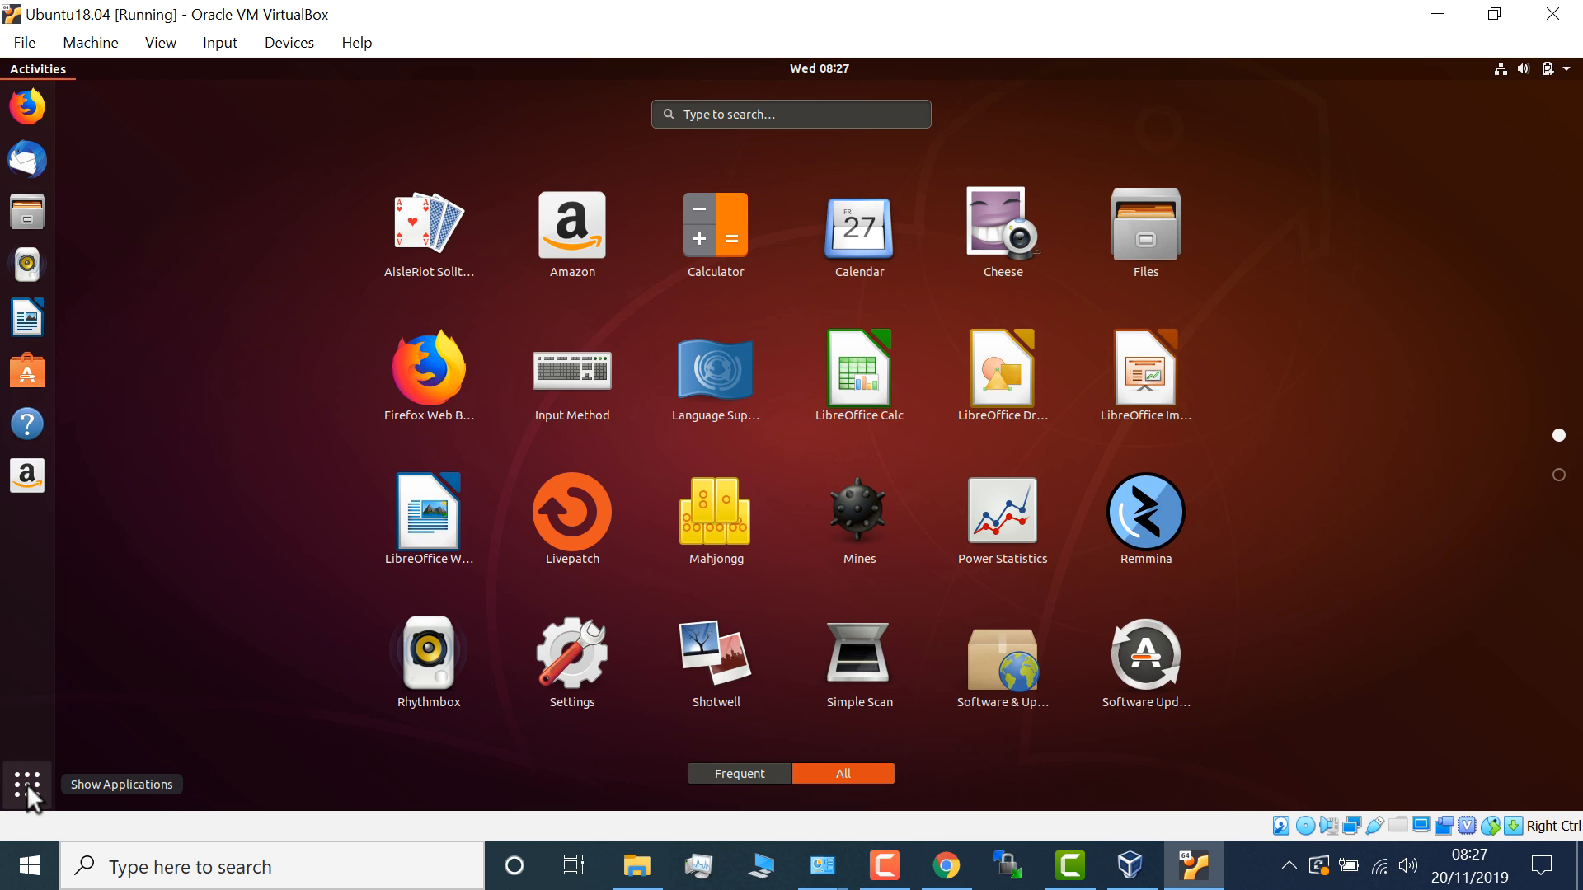
left_click(700, 114)
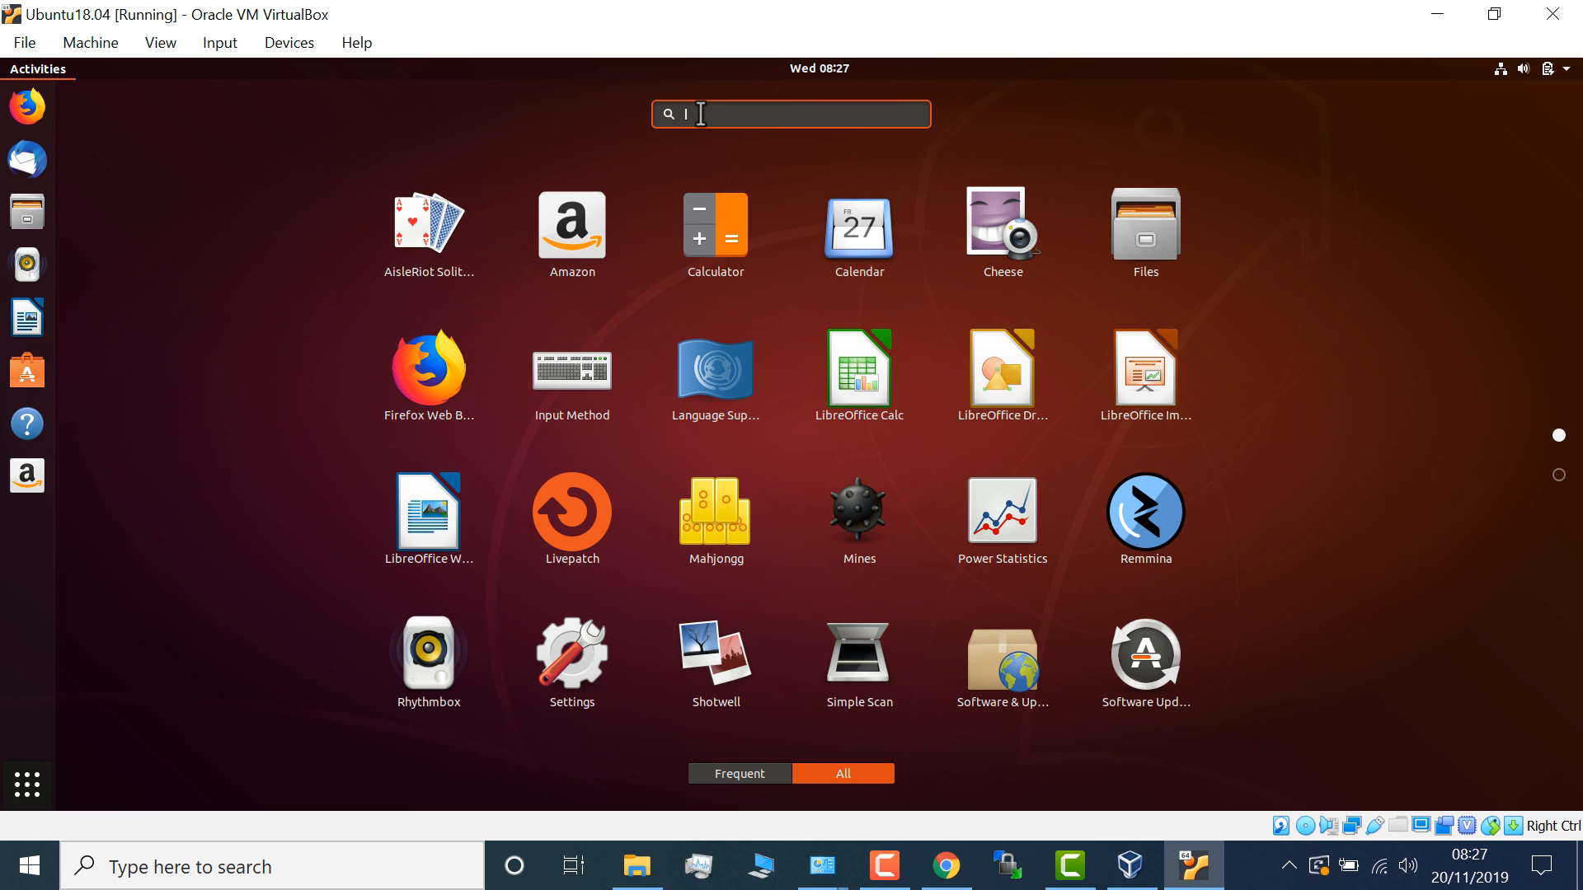
type("ter")
left_click(771, 191)
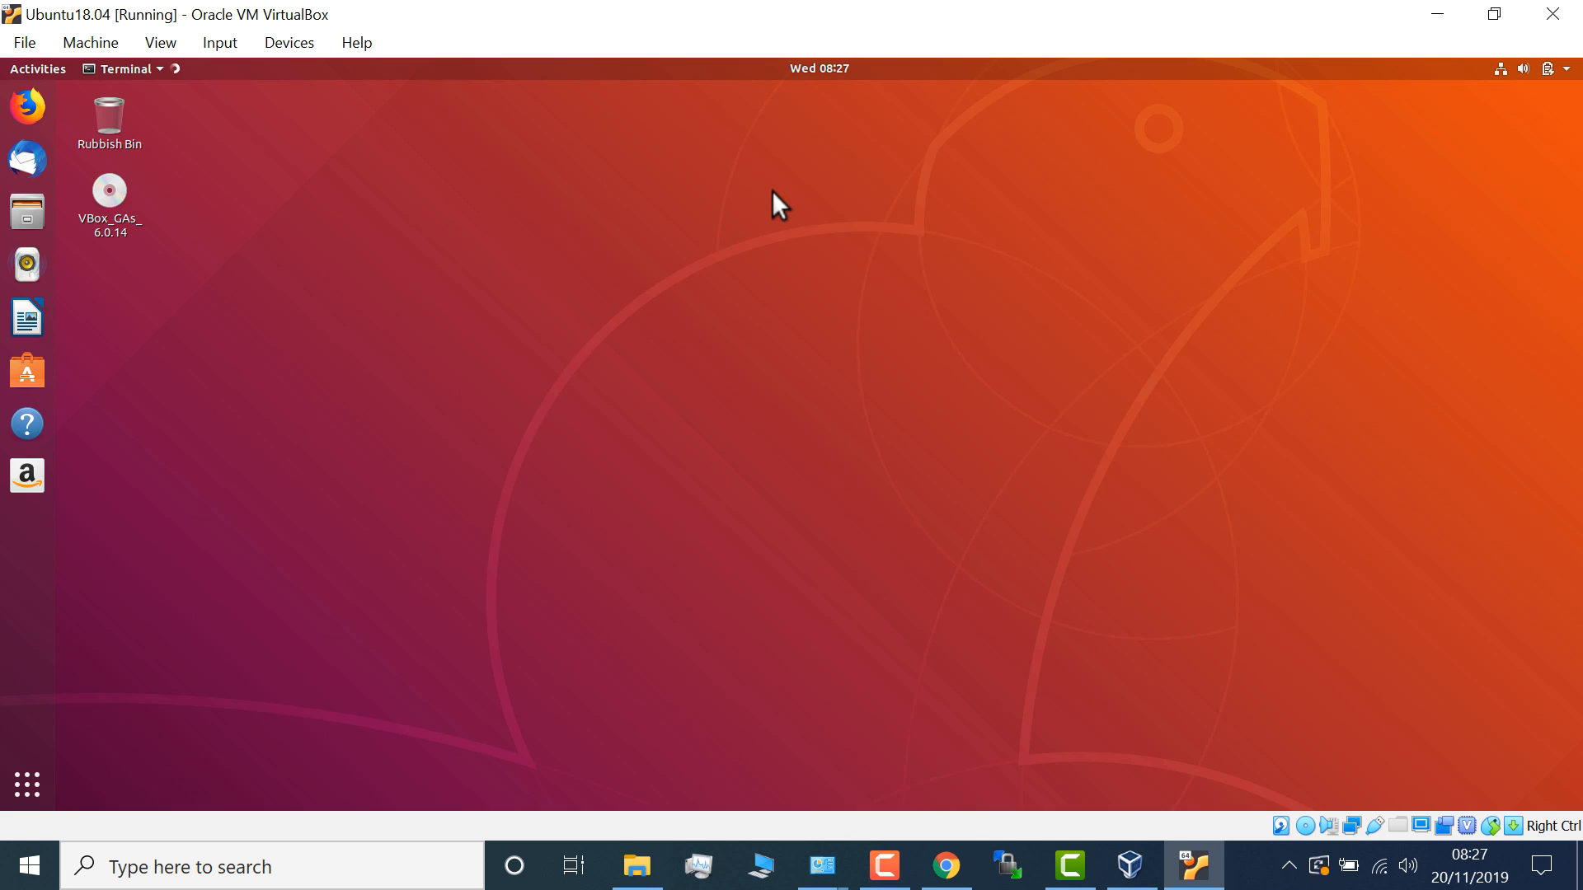
- Give the terminal profile a custom Monospace Bold font at size 28
left_click(260, 224)
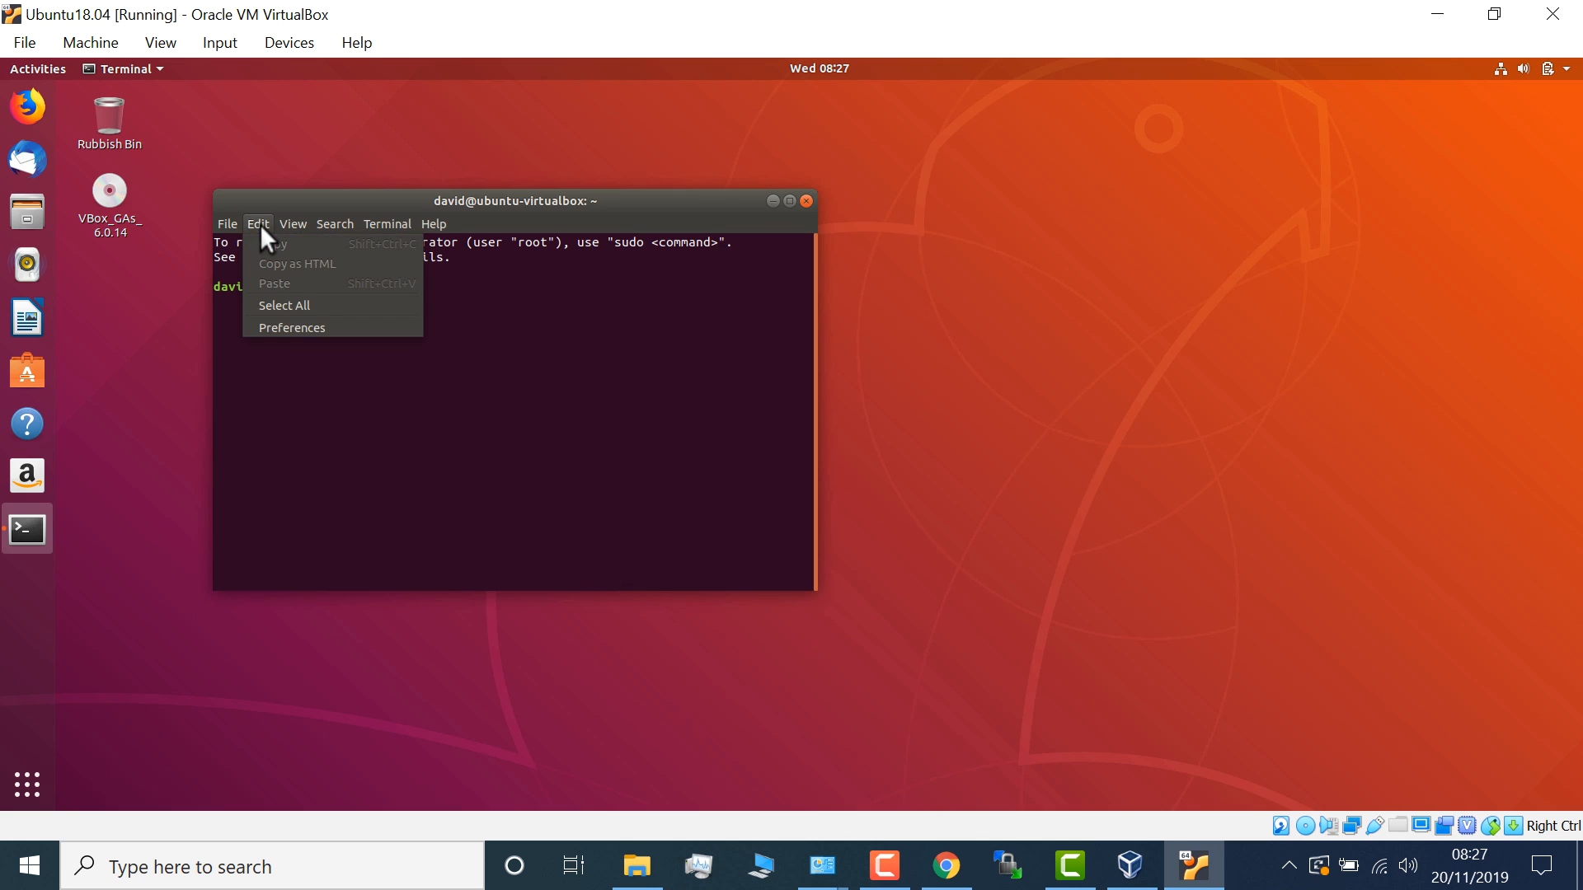
left_click(273, 325)
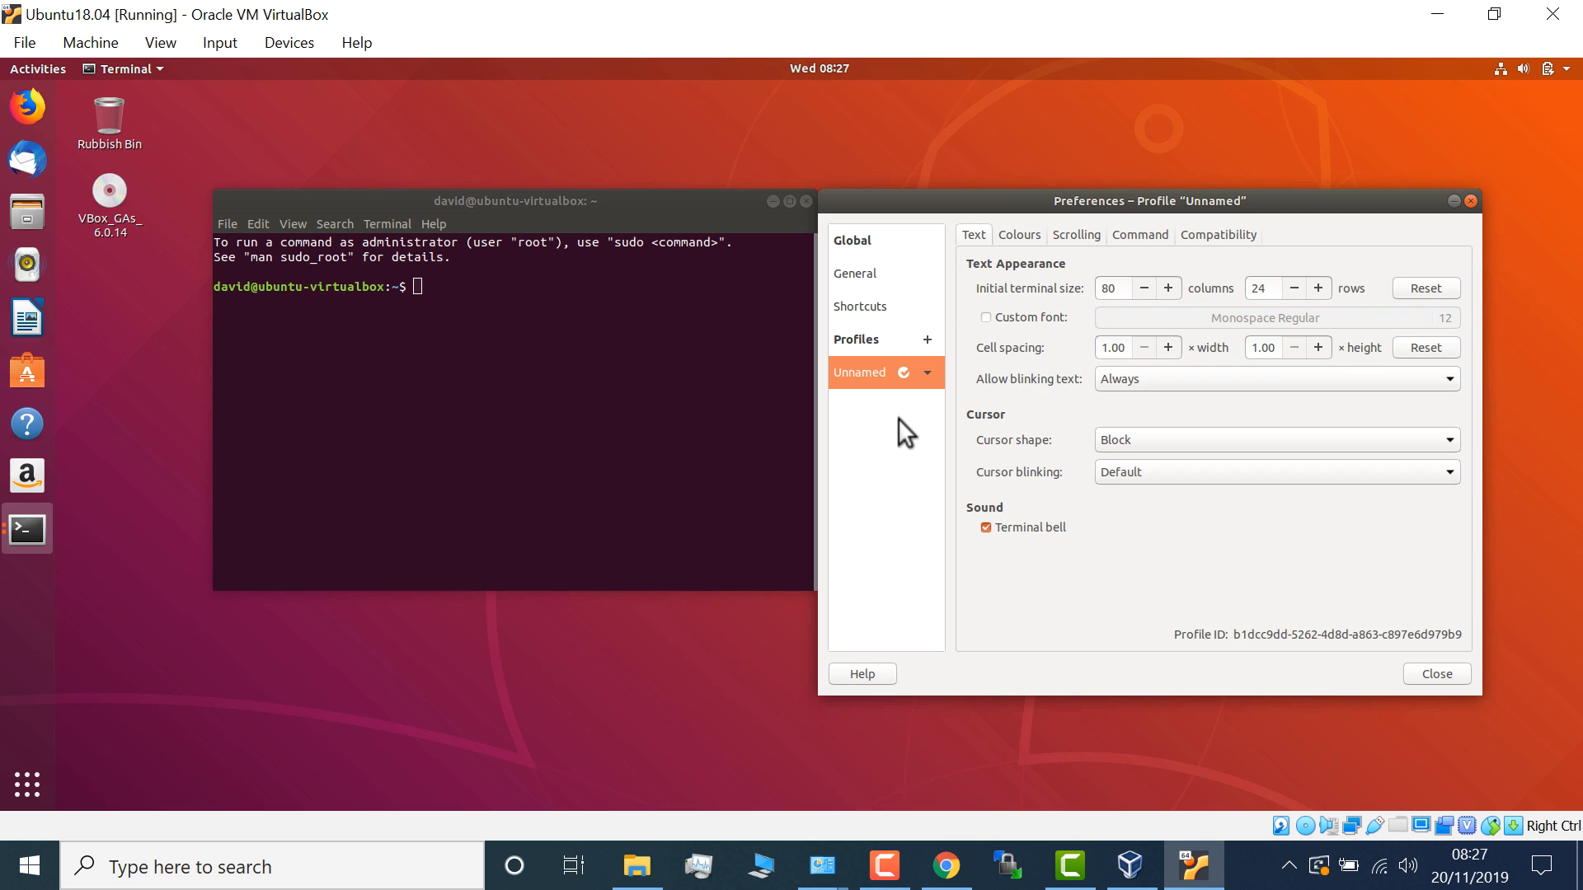
left_click(1022, 318)
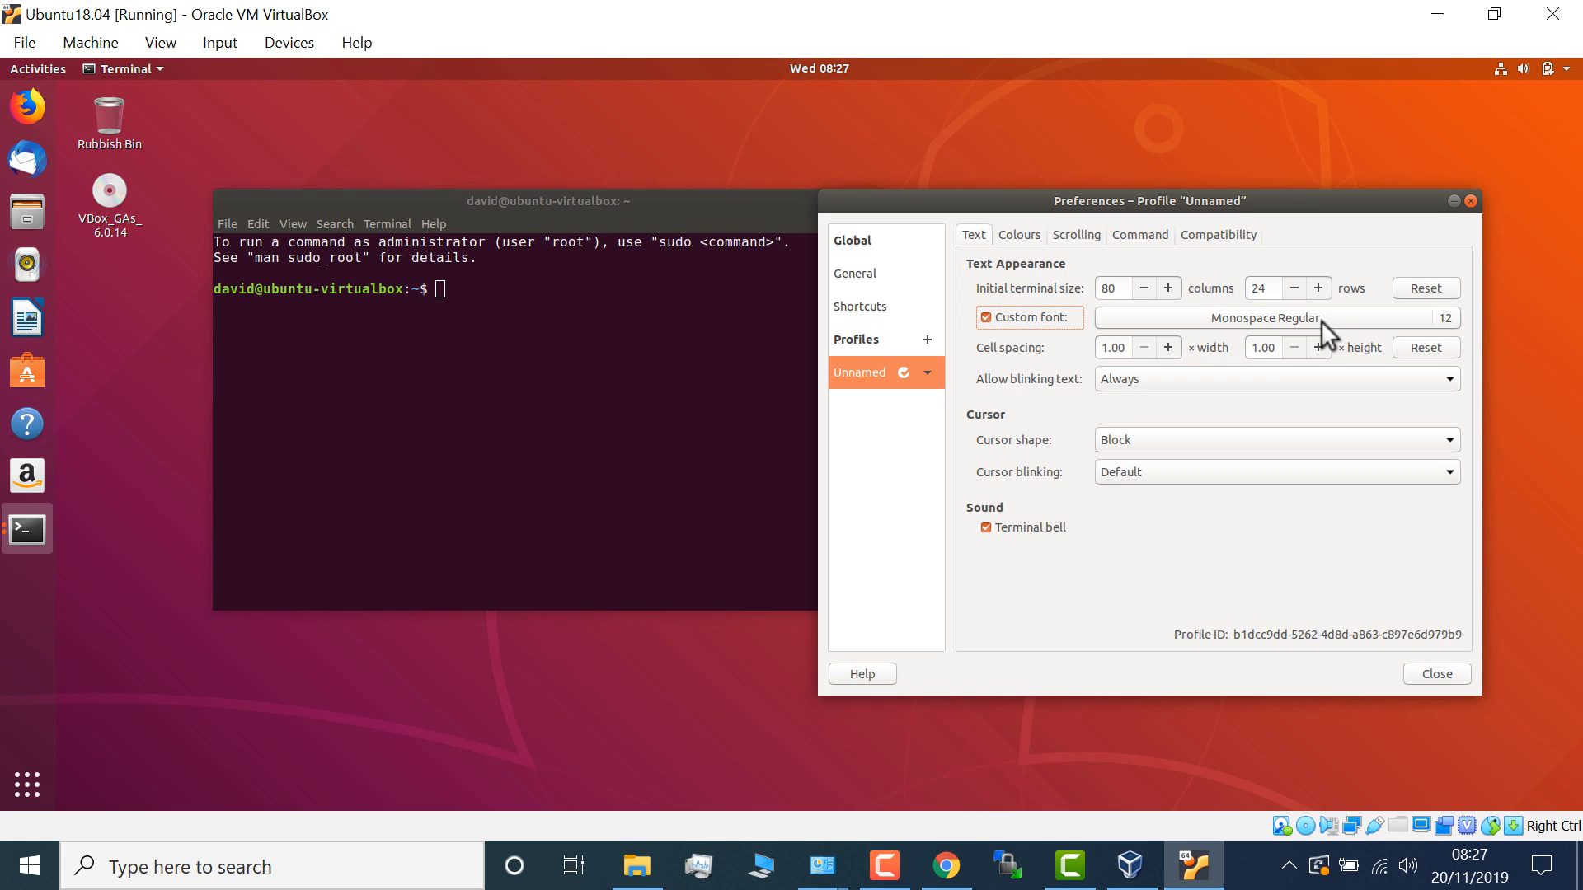
left_click(1402, 319)
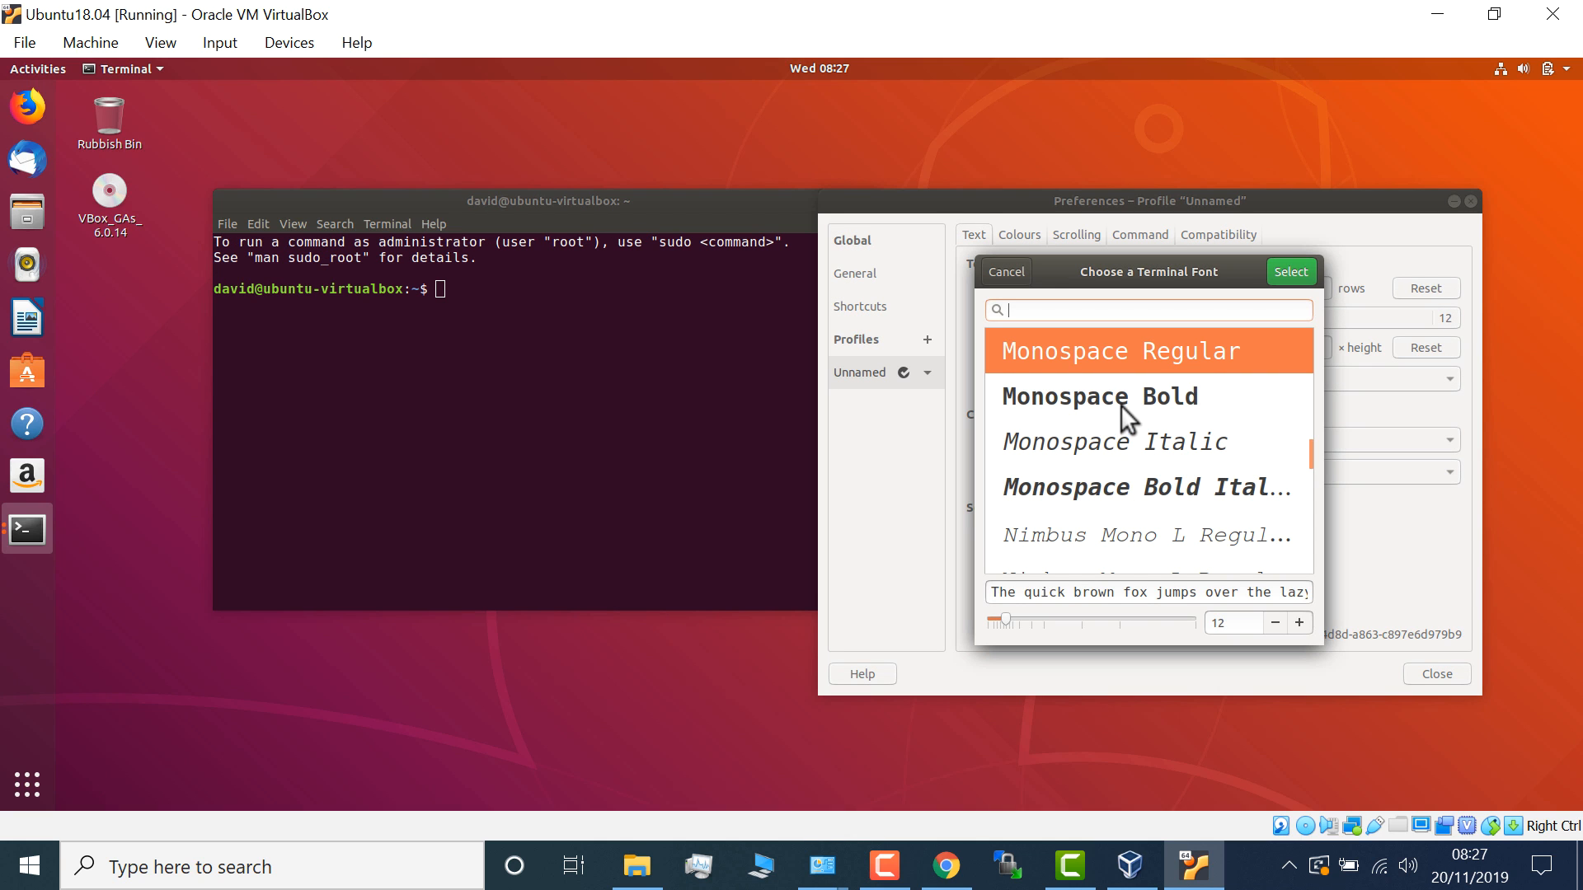
left_click(1120, 404)
left_click(1303, 623)
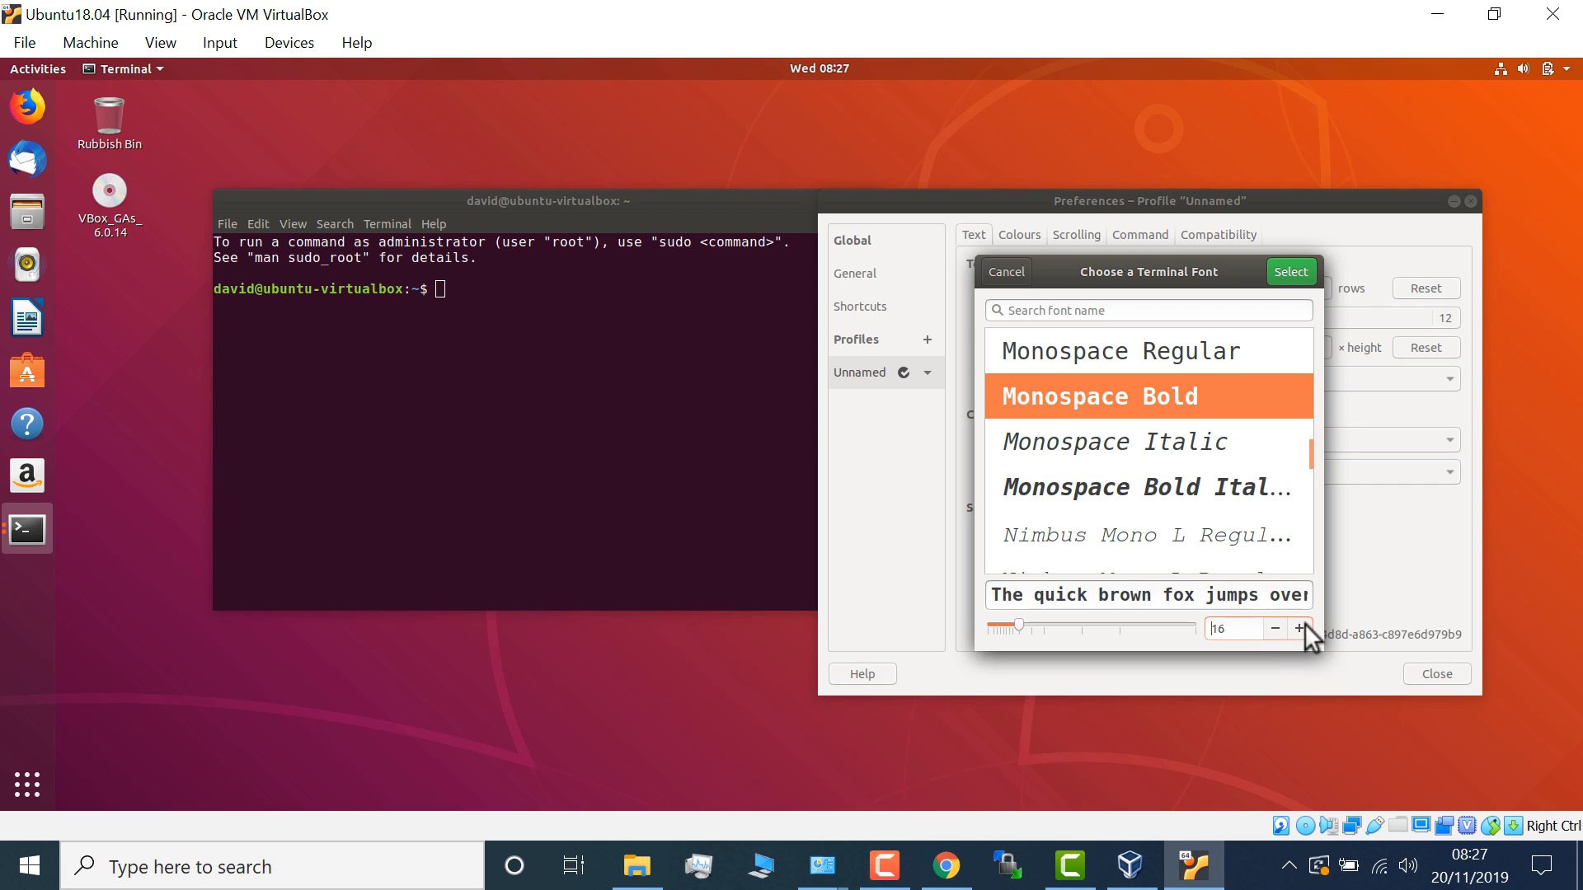
left_click(1304, 625)
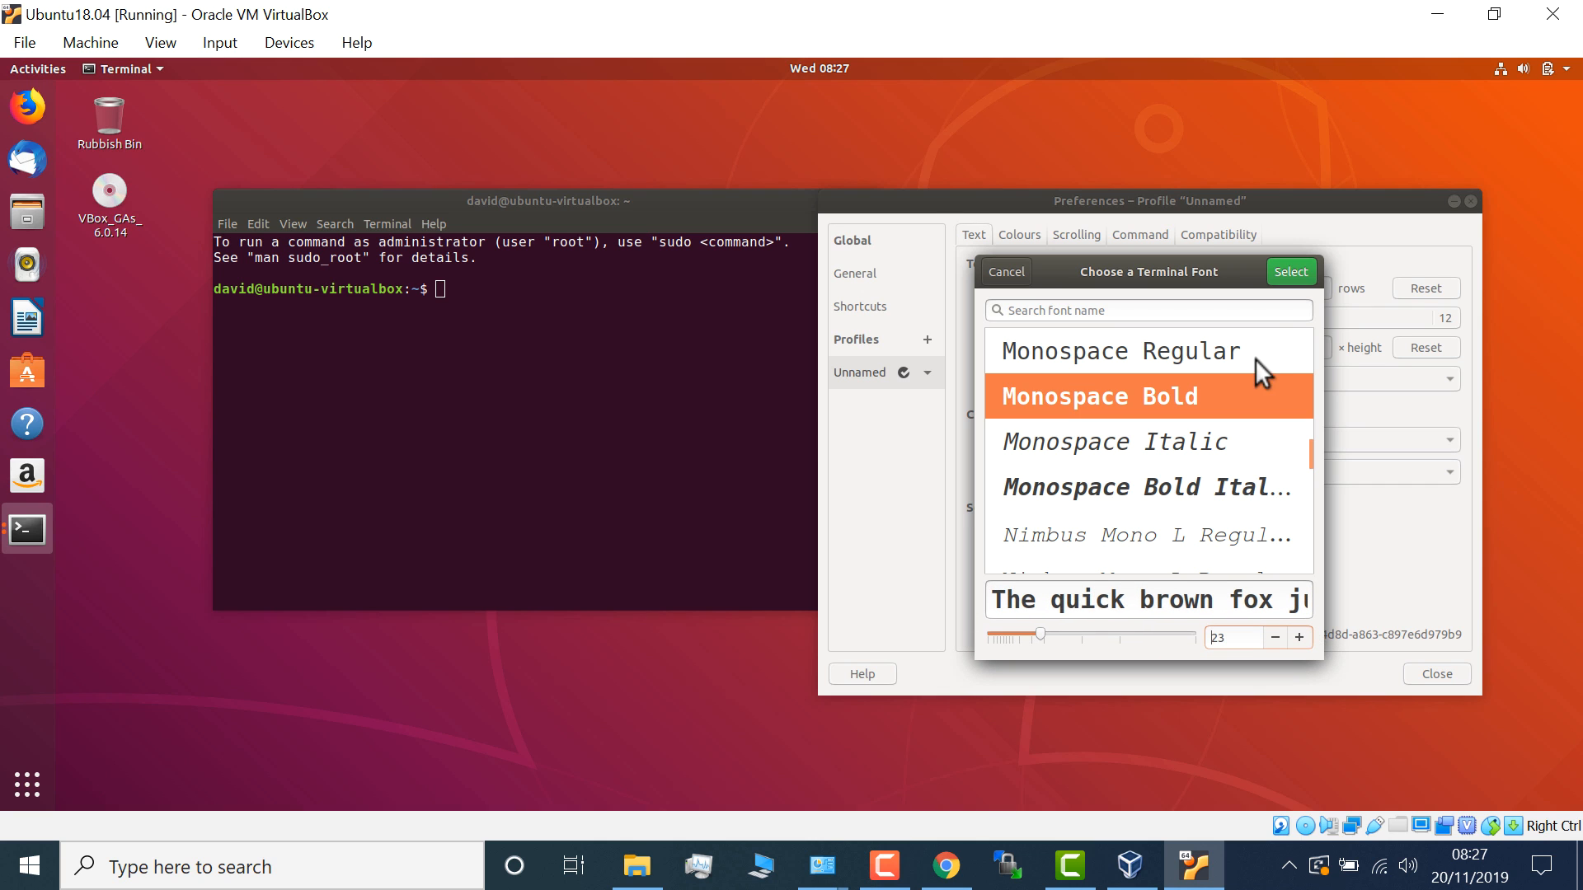
left_click(1300, 639)
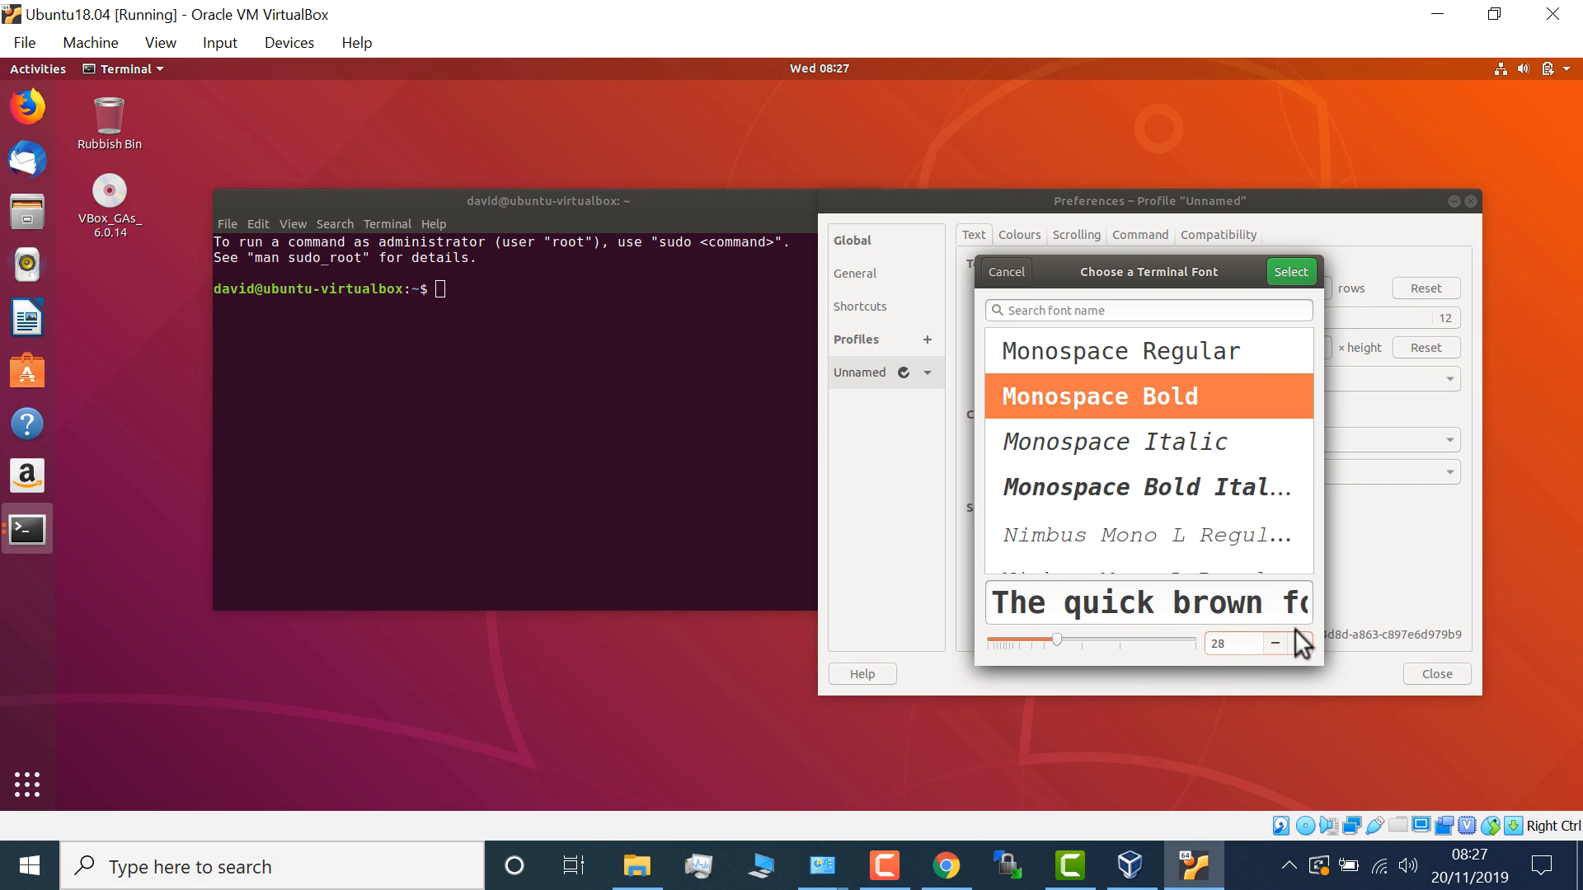
left_click(1279, 269)
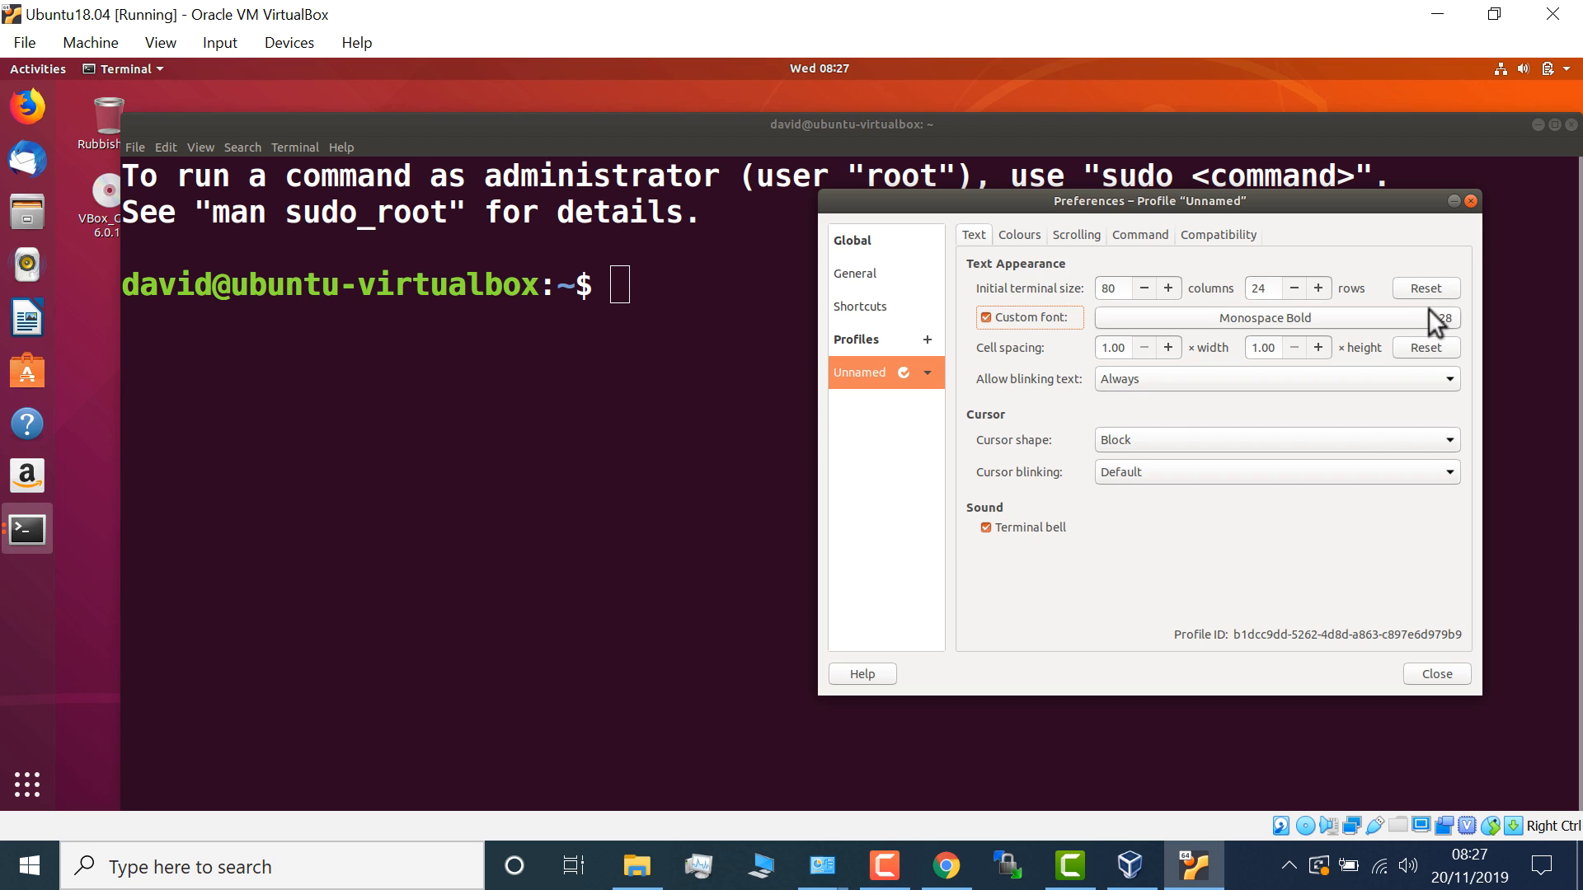
left_click(1471, 201)
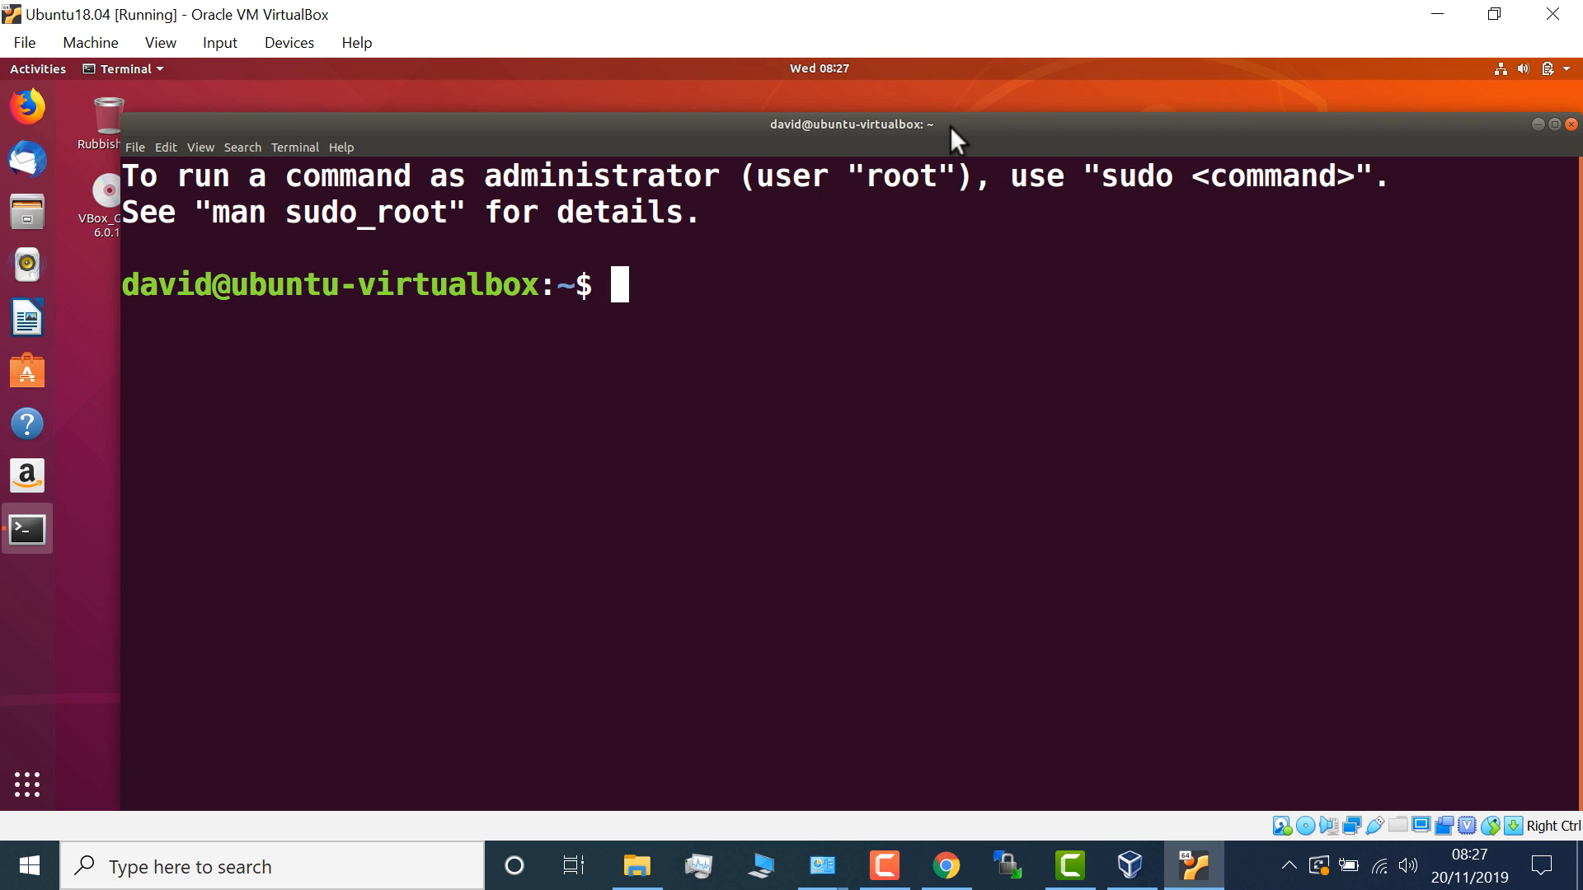
- Maximize the terminal, then run ifconfig and ip addr and mark the address 10.0.2.15/24
double_click(949, 126)
type("ifconfig")
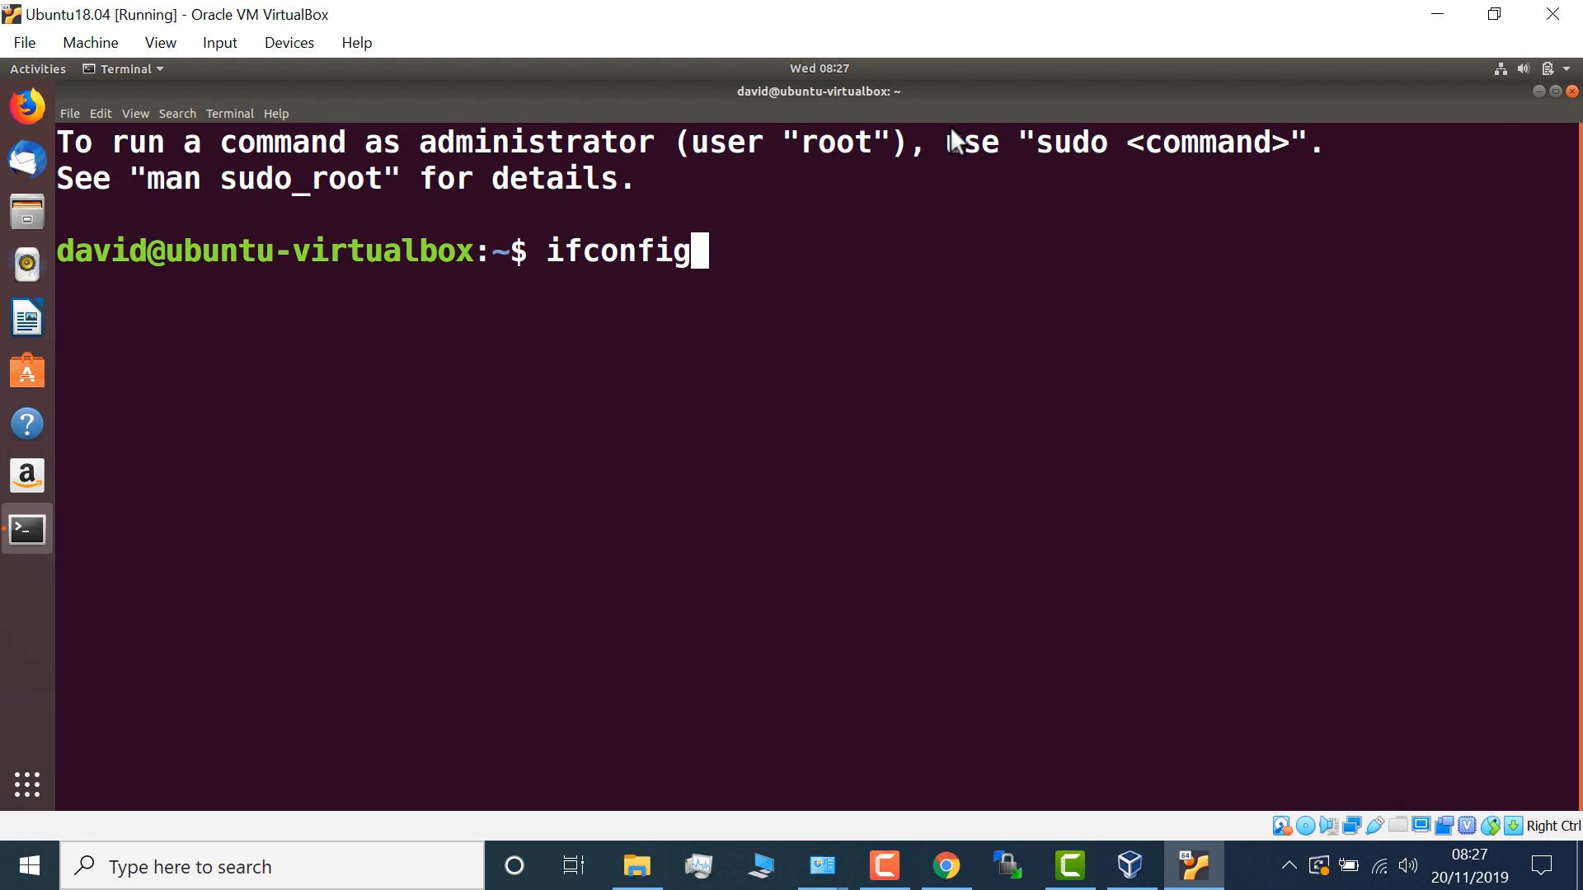
key("Return")
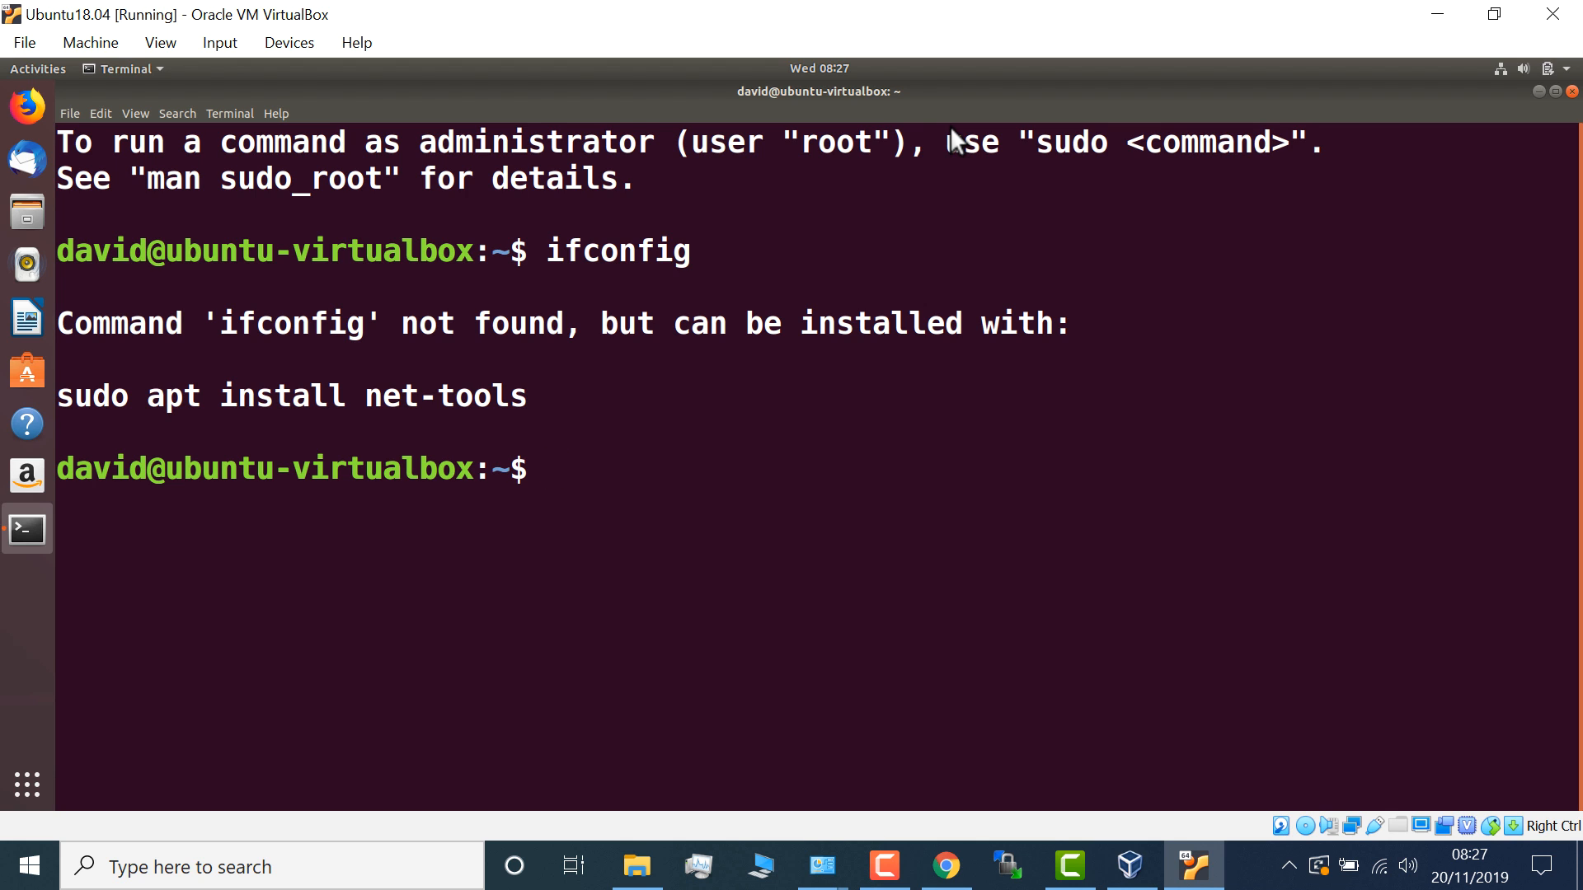
type("ip addr")
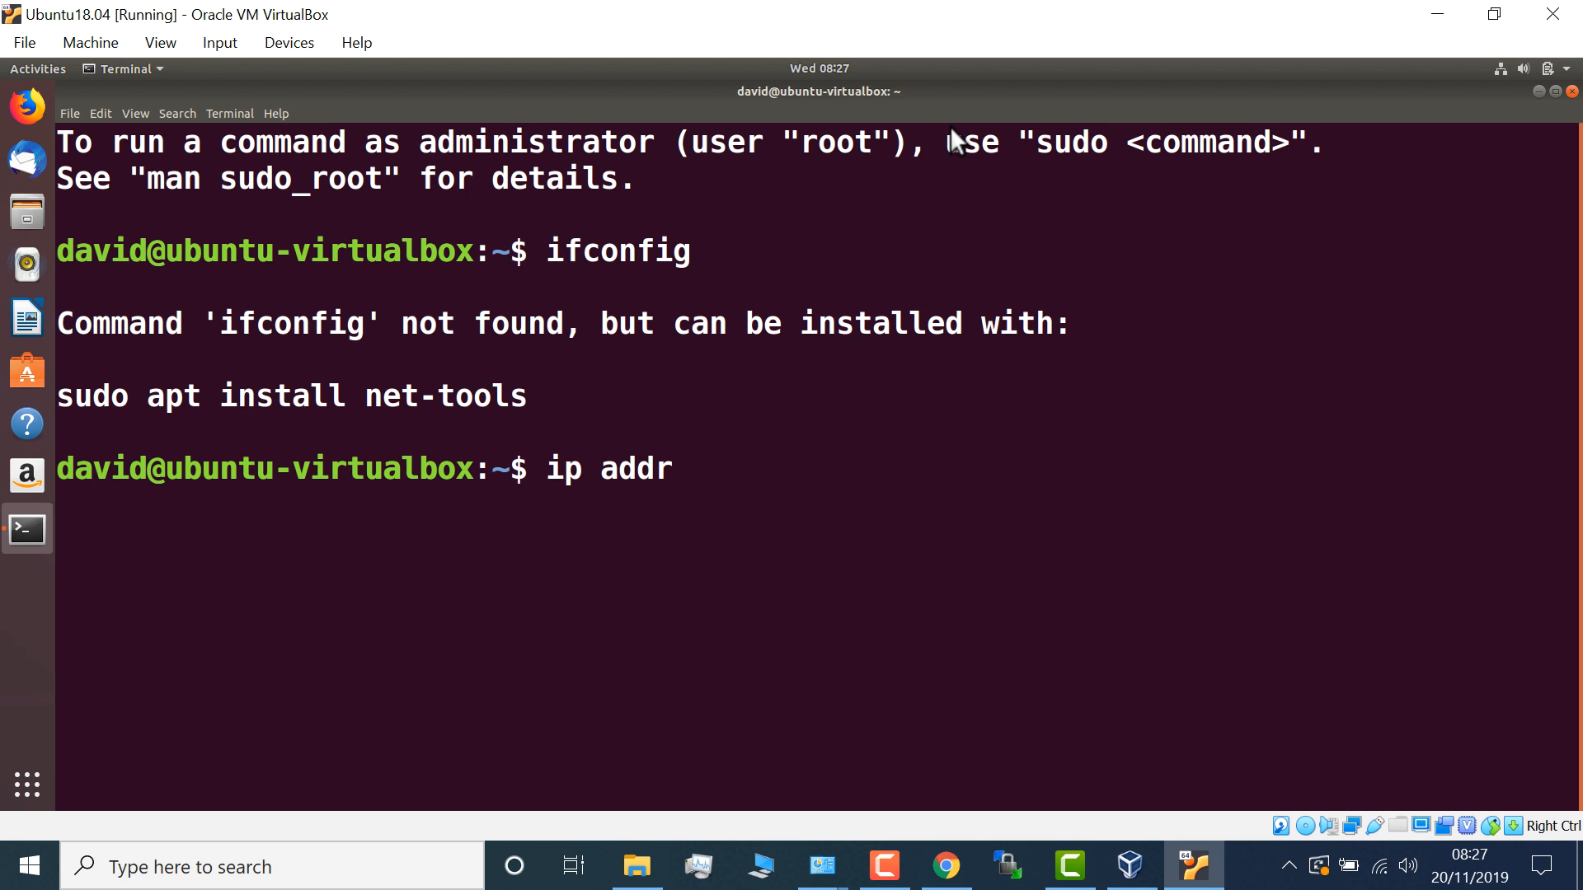
key("Return")
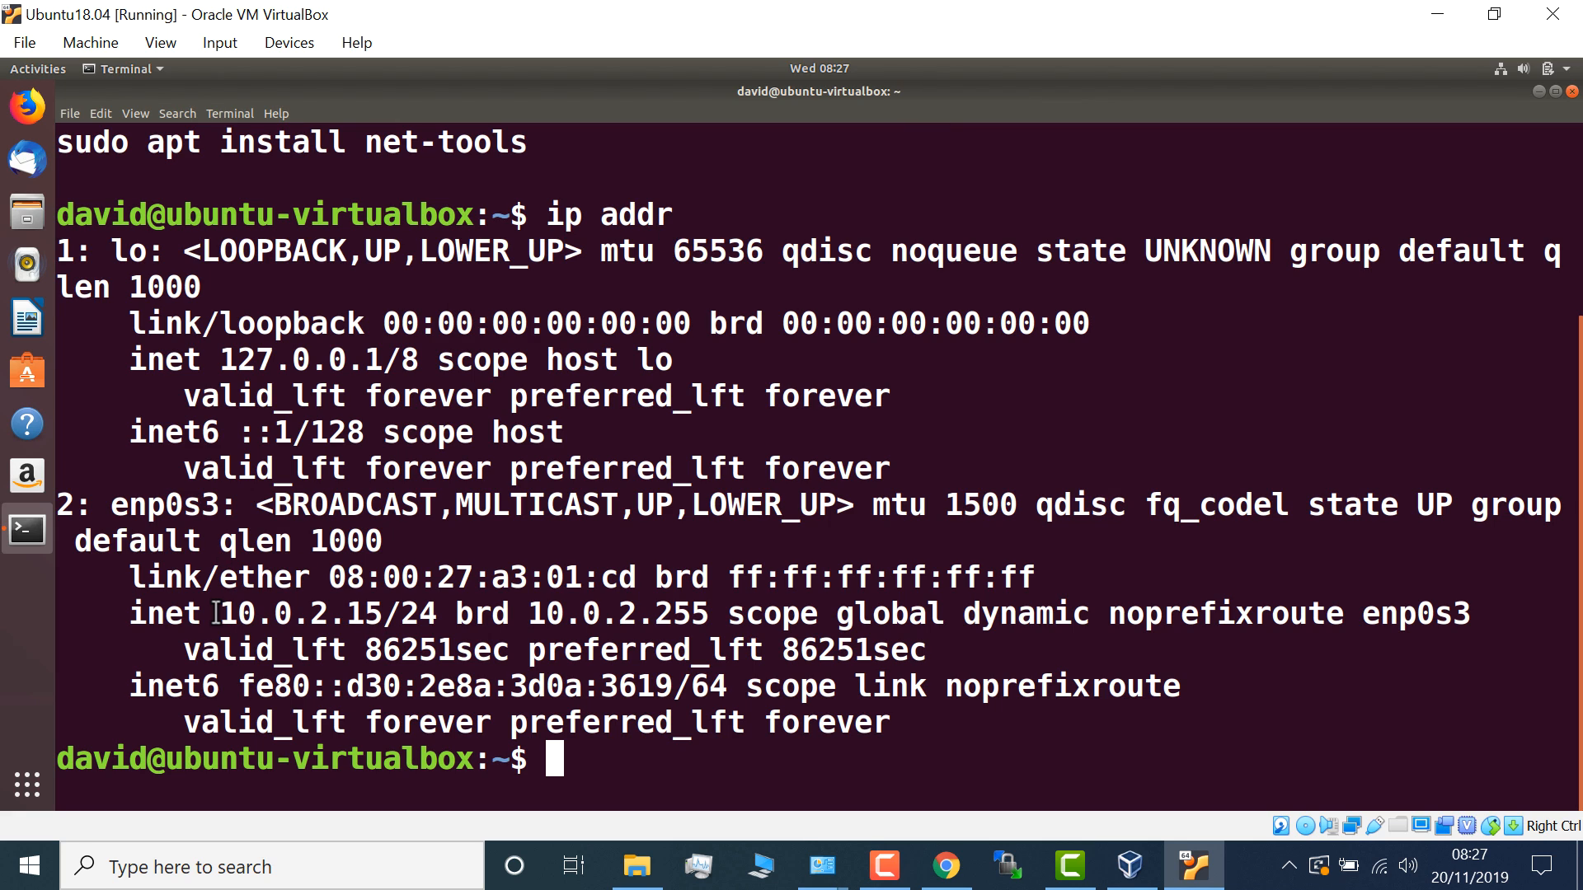
left_click_drag(220, 614, 445, 610)
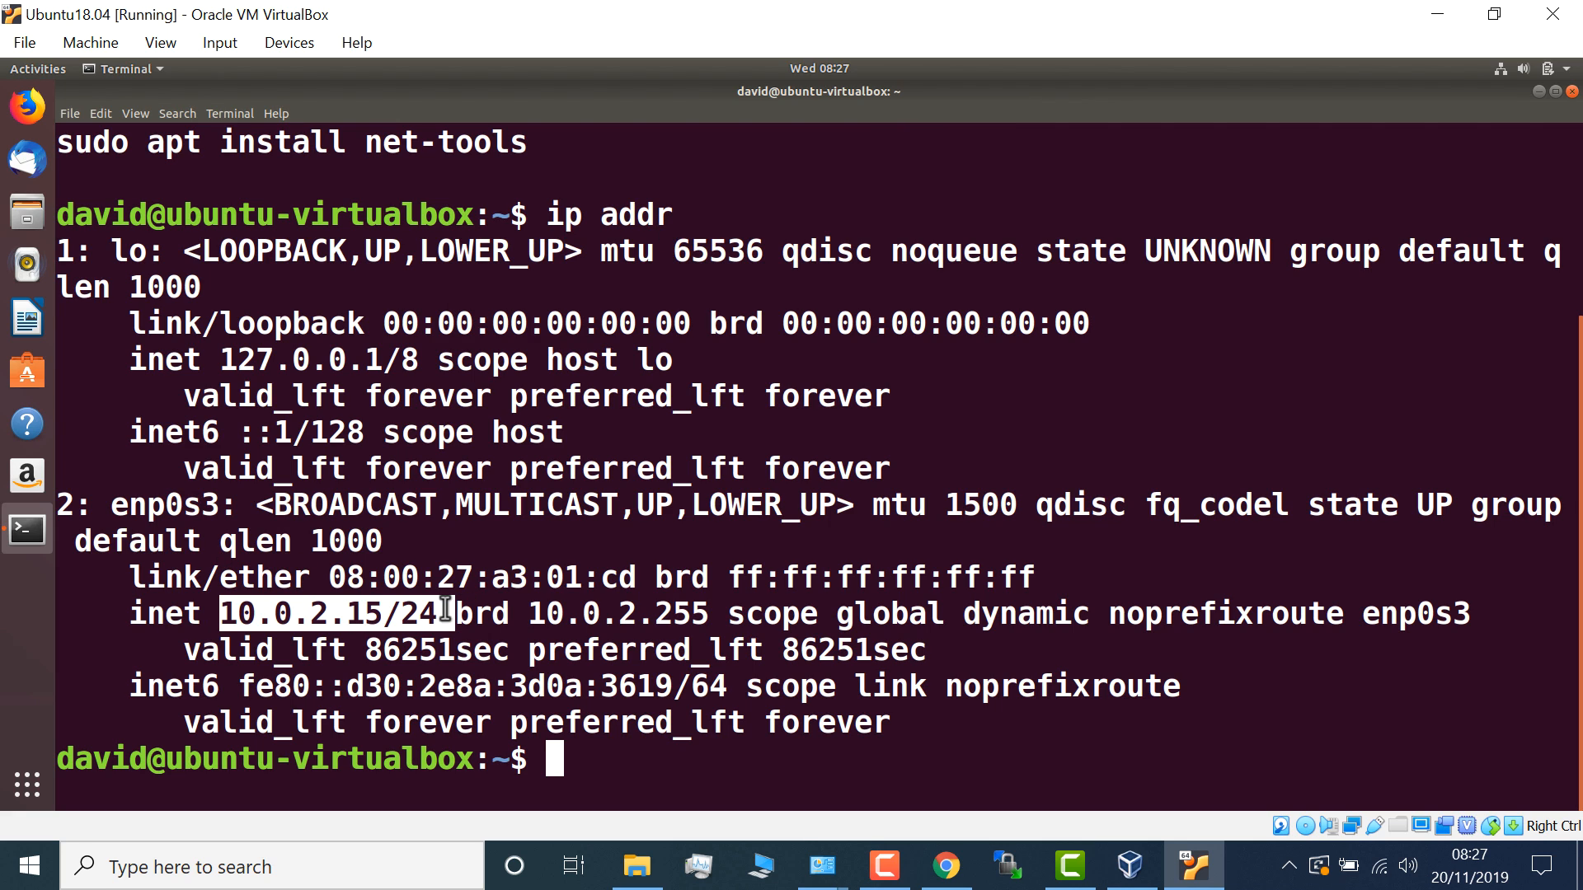
- Ping google.com and stop it with Ctrl+C to confirm 0% packet loss
type("ping google.com")
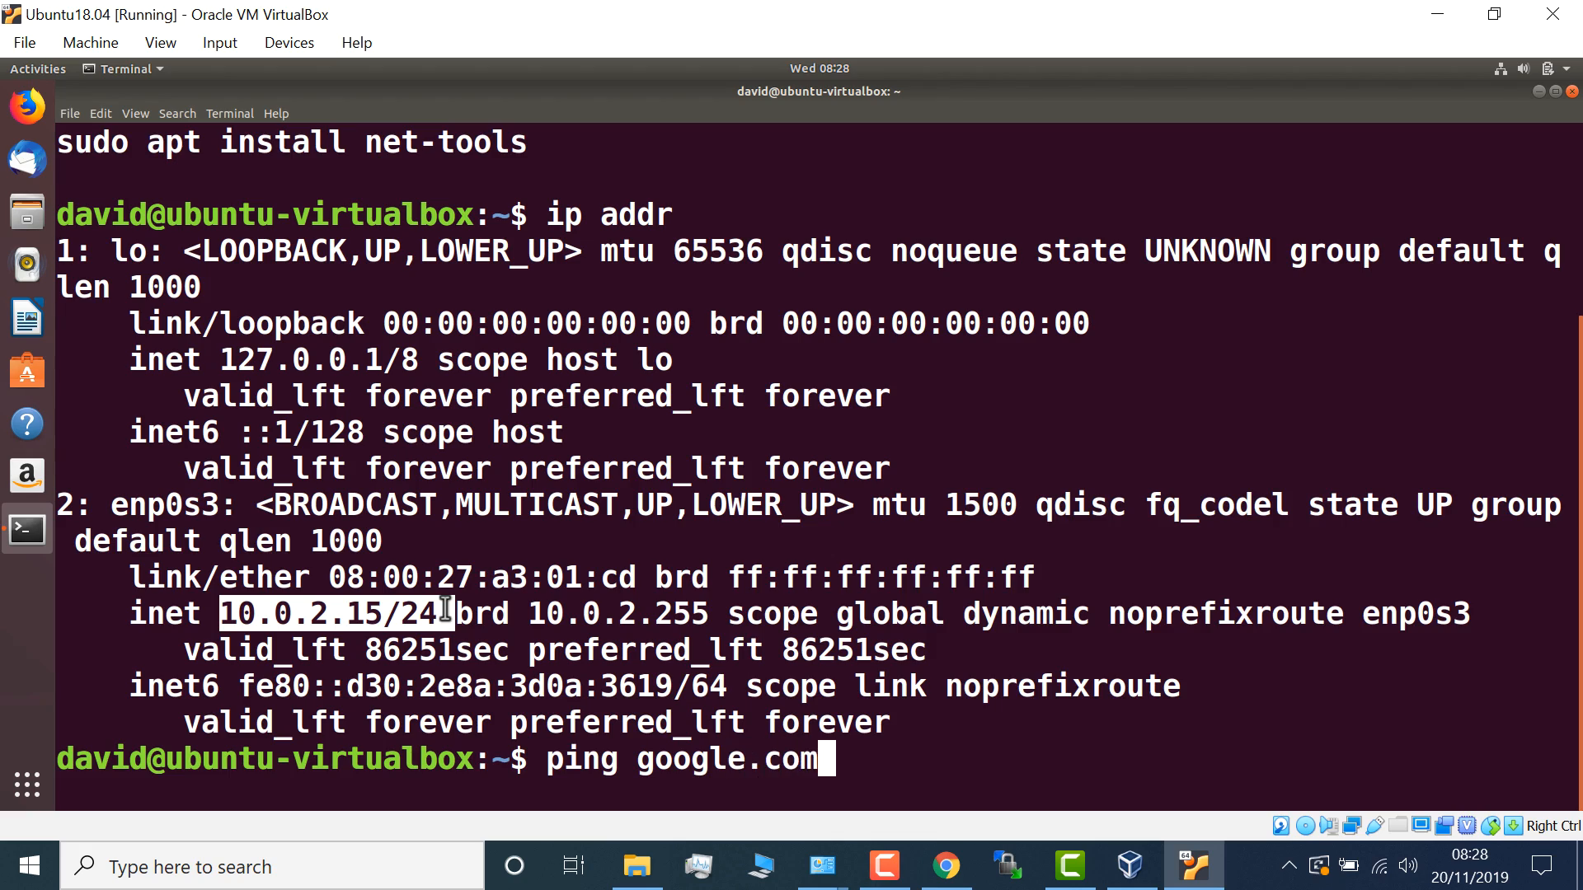
key("Return")
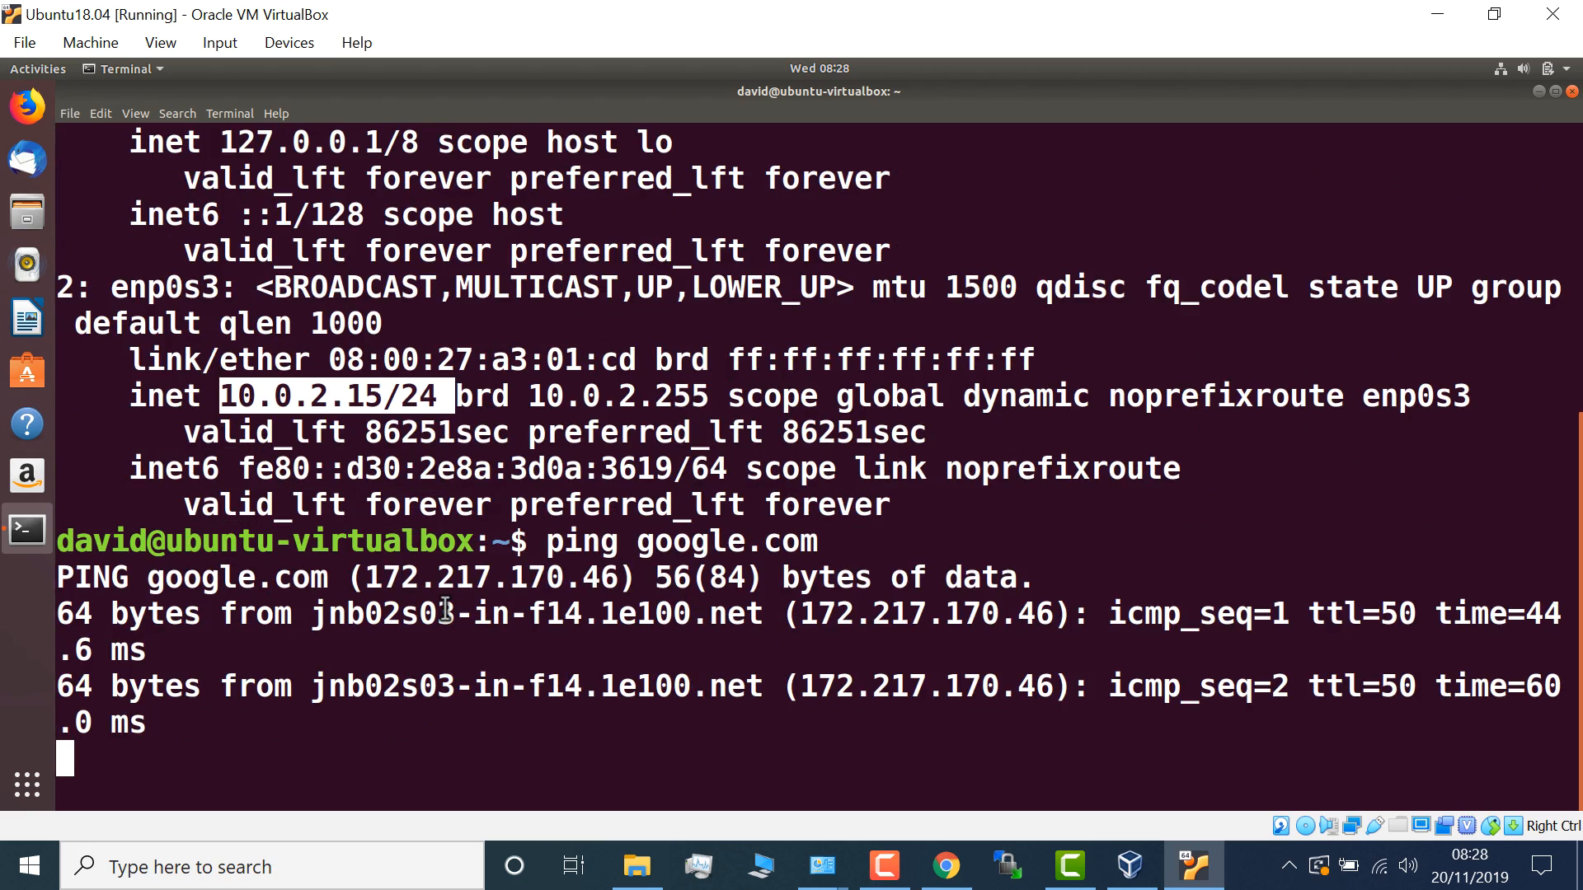
key("ctrl+c")
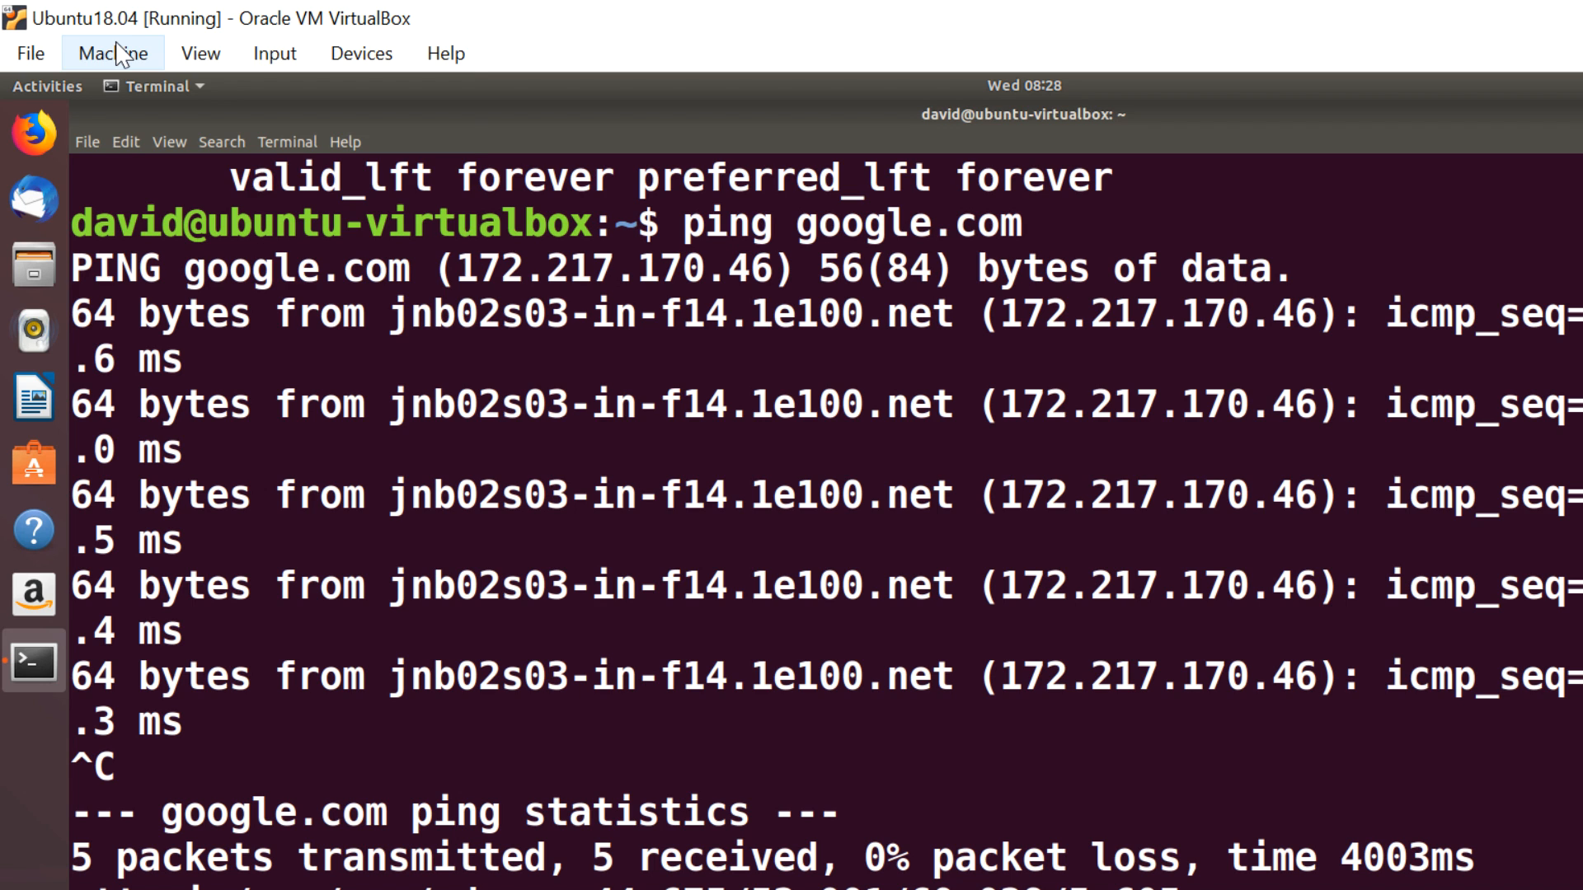
- Set Adapter 1 to Bridged Adapter on the Realtek wireless card, then cancel the settings
left_click(122, 55)
left_click(132, 93)
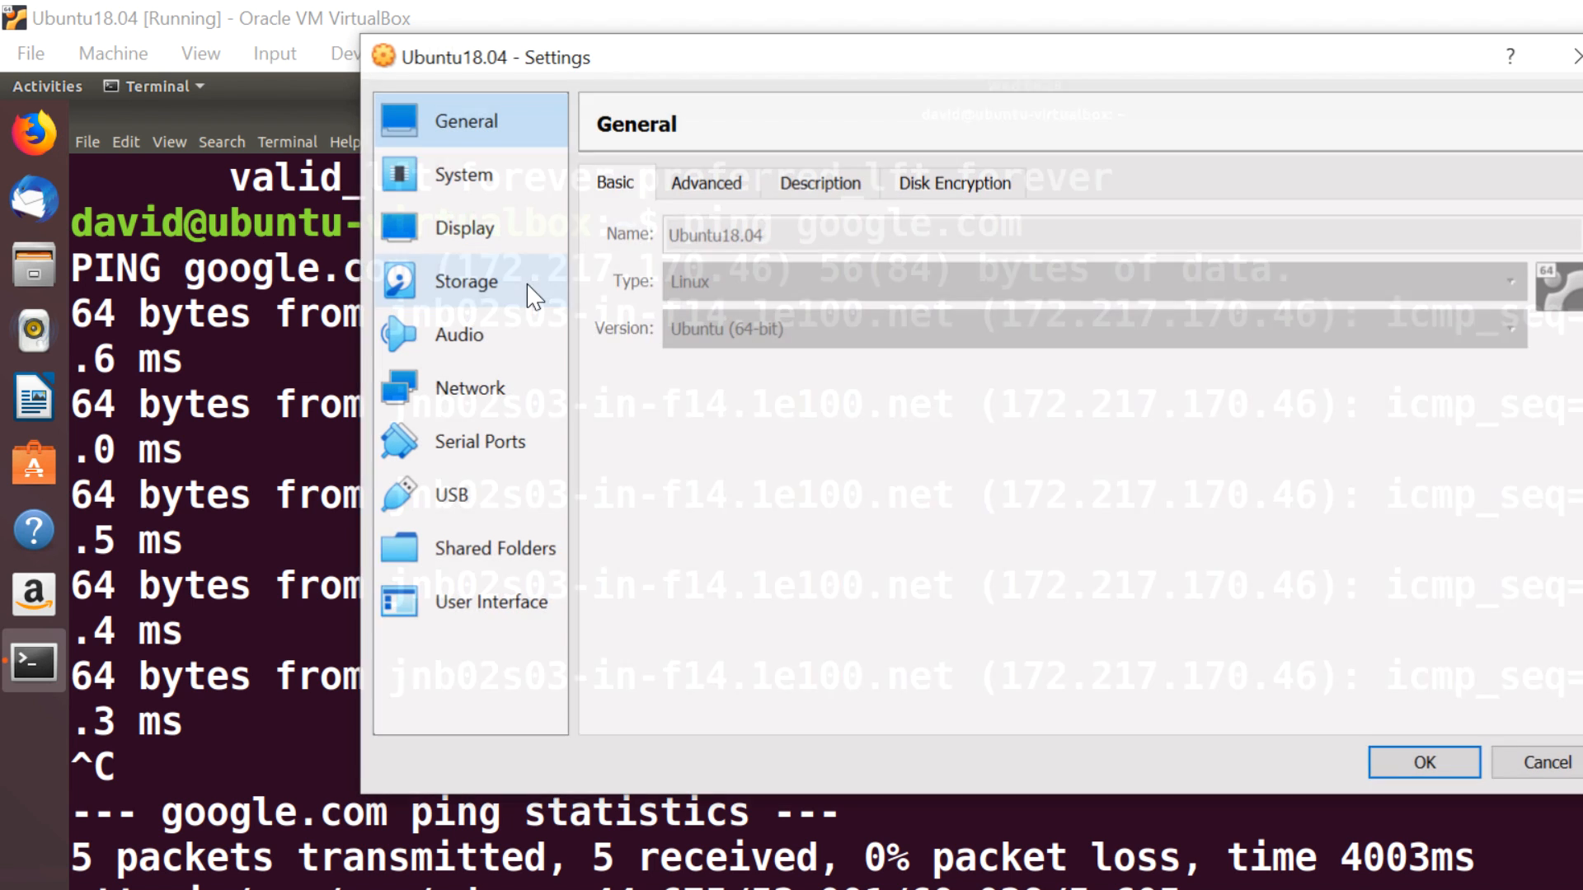
left_click(472, 392)
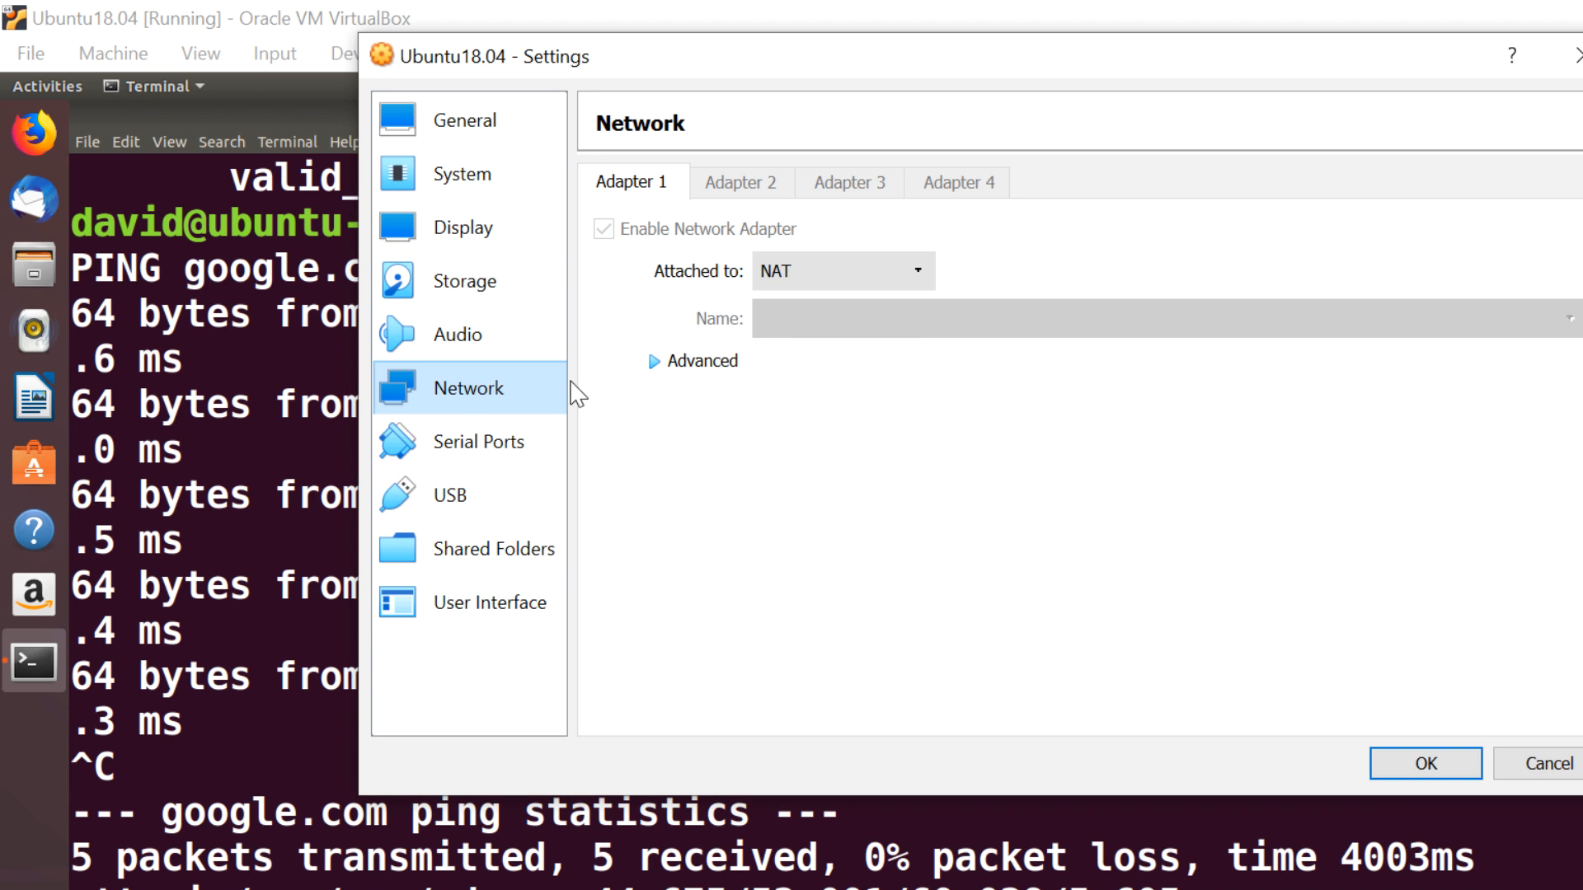
left_click(832, 285)
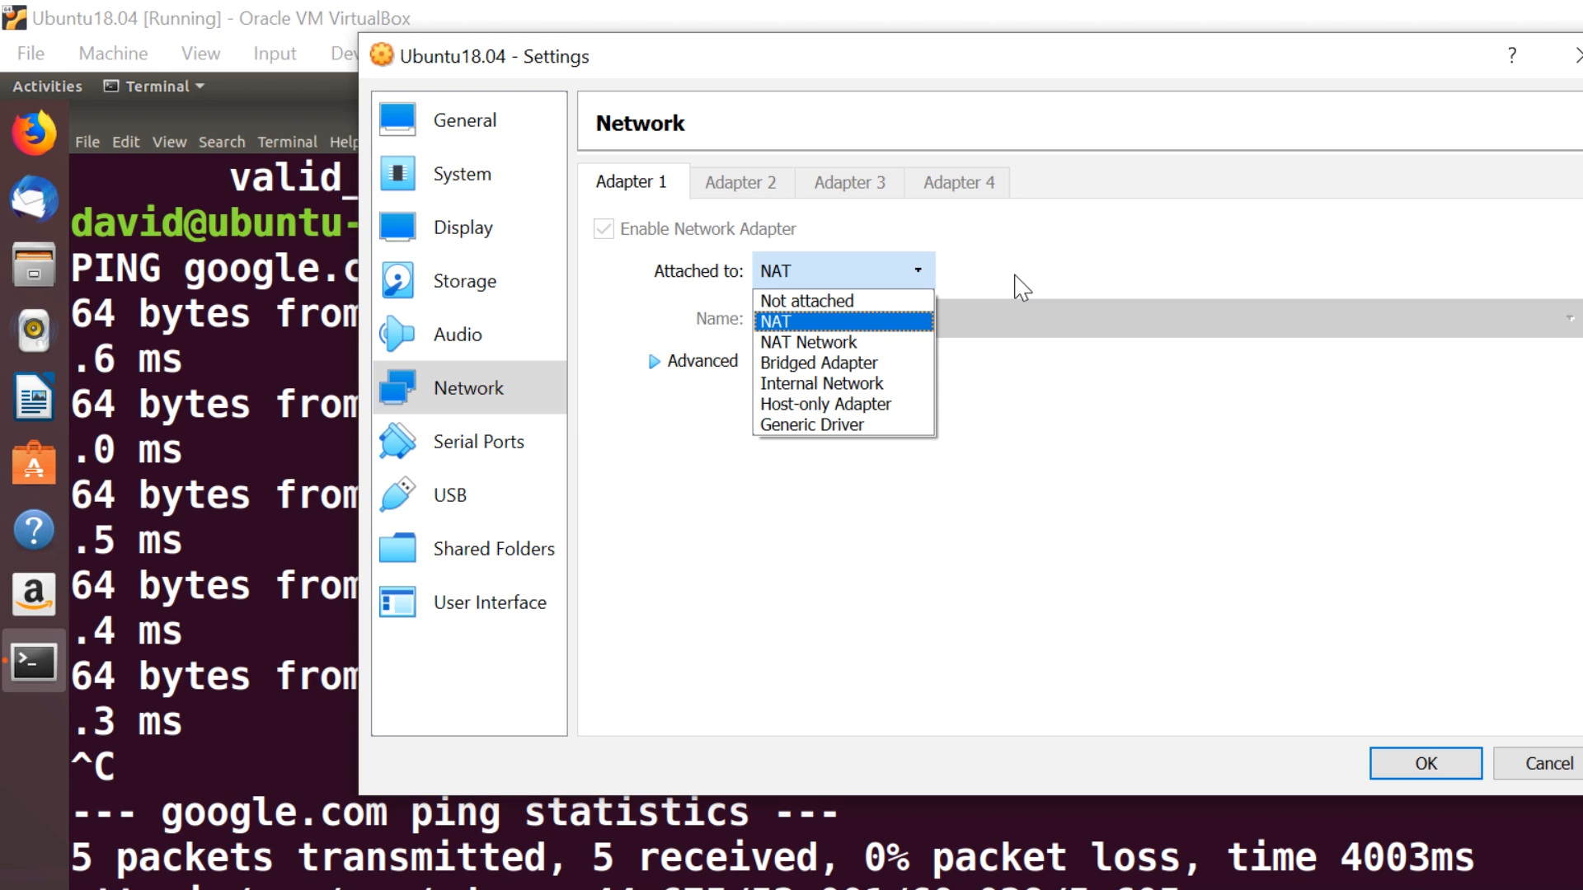
left_click(892, 366)
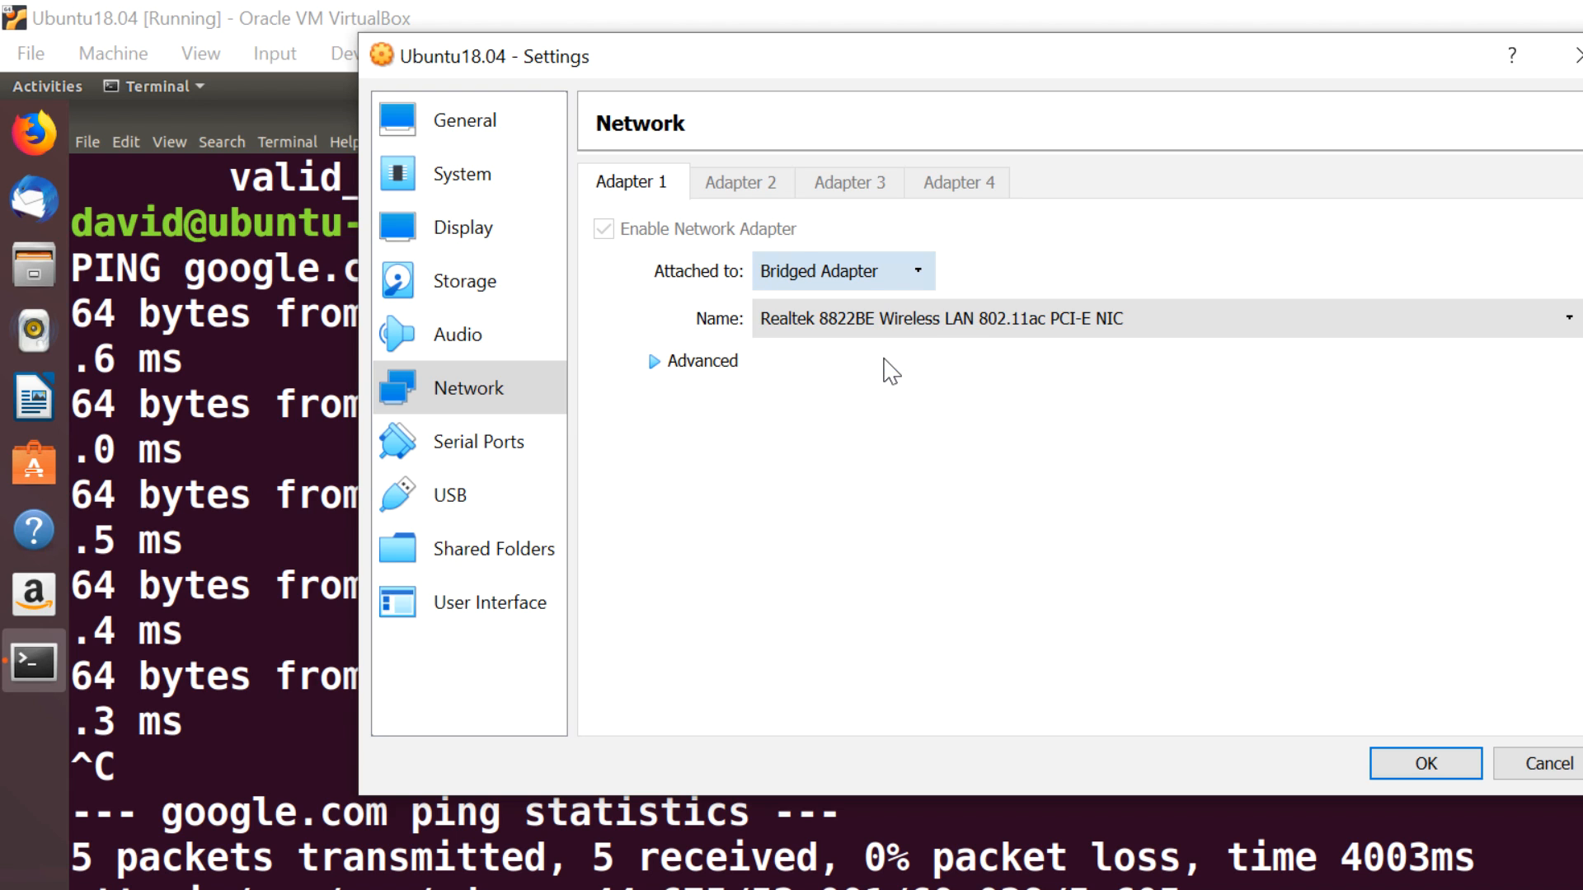
left_click(987, 334)
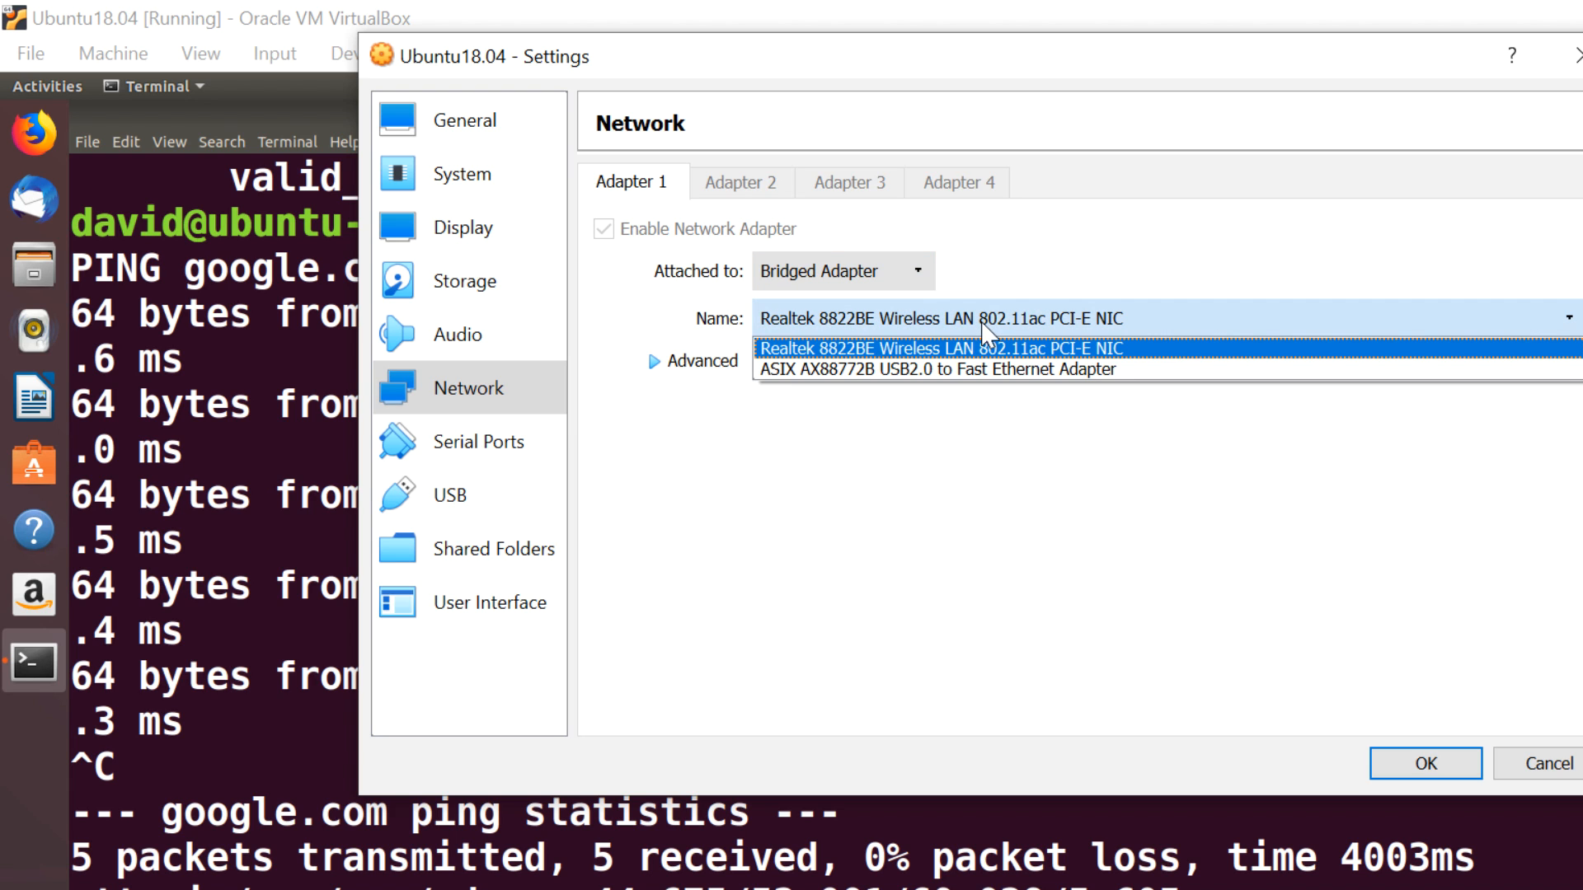
left_click(1136, 232)
left_click(894, 285)
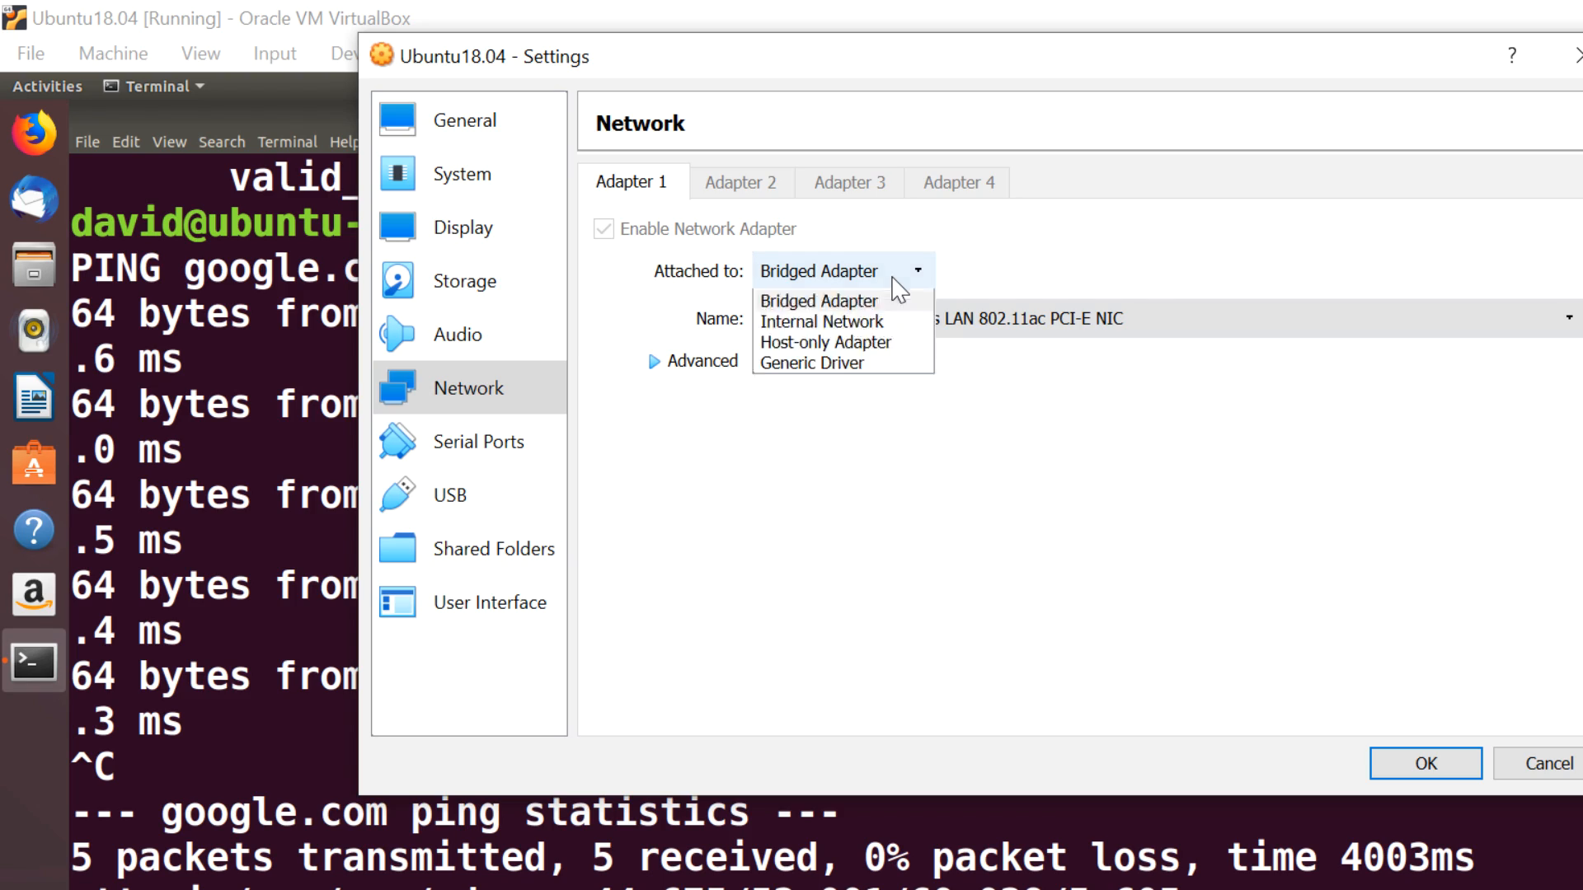
left_click(1011, 270)
left_click(1525, 760)
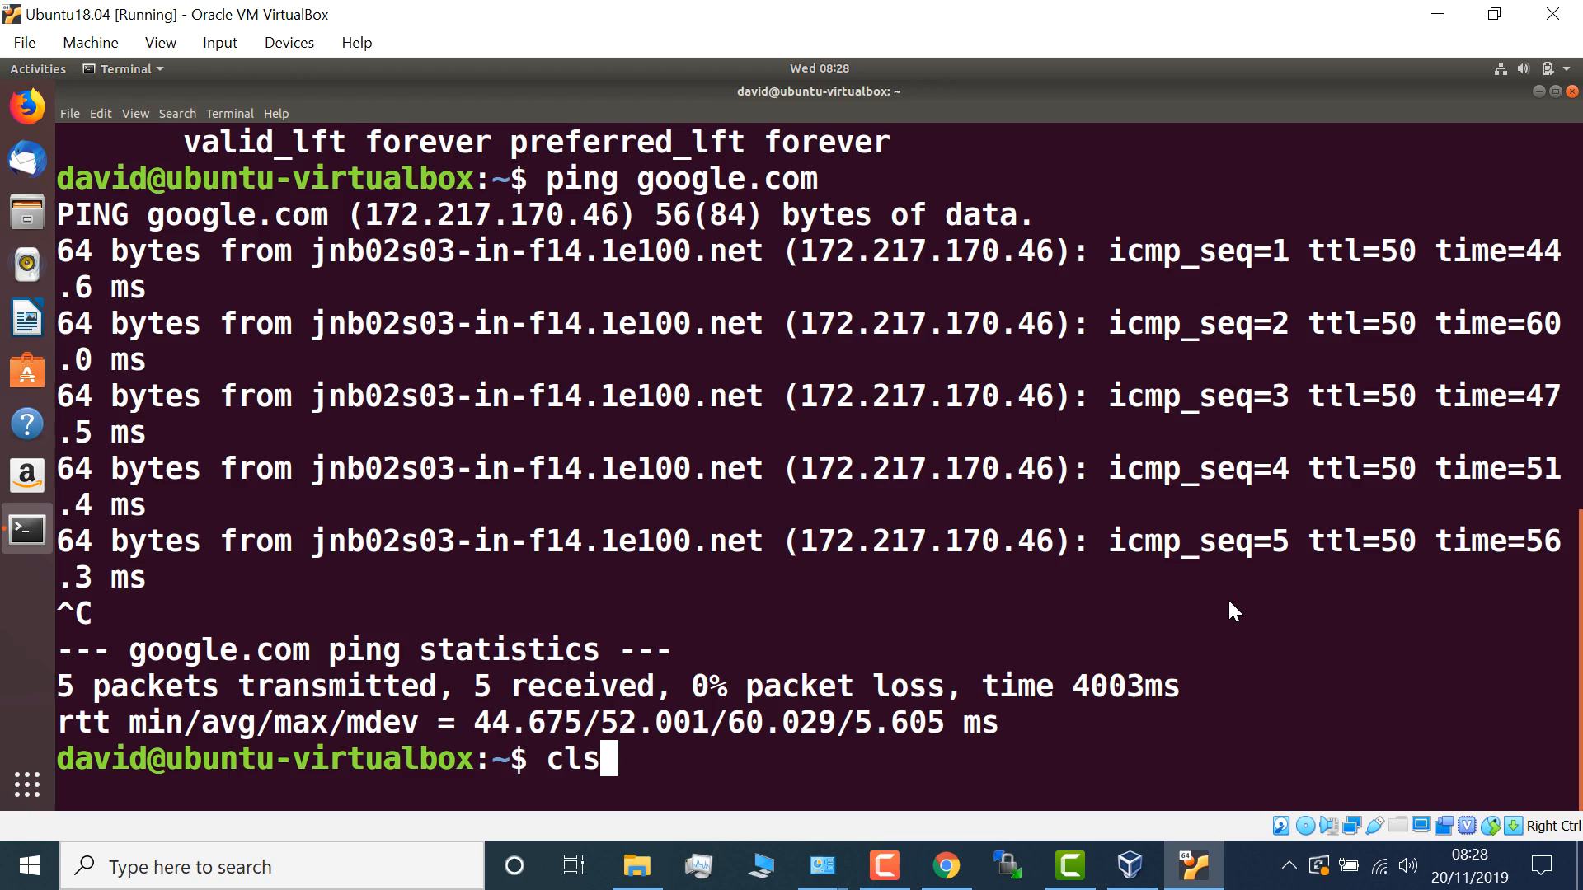
- Clear the terminal, rerun ip addr, and copy its output
key("BackSpace")
type("ear")
key("Return")
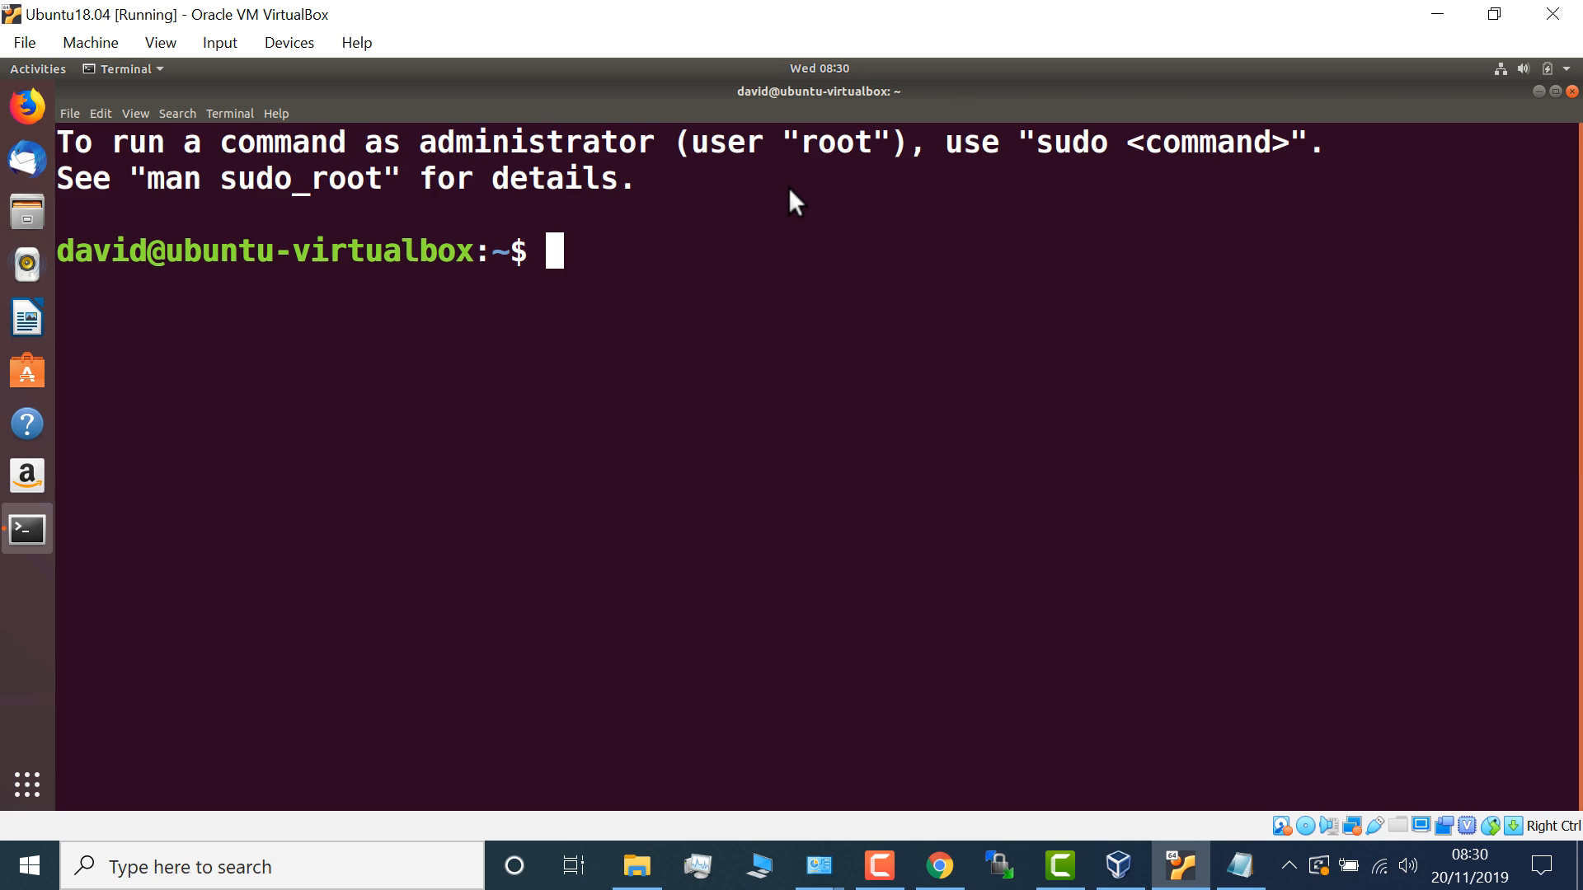
type("ip addr")
key("Return")
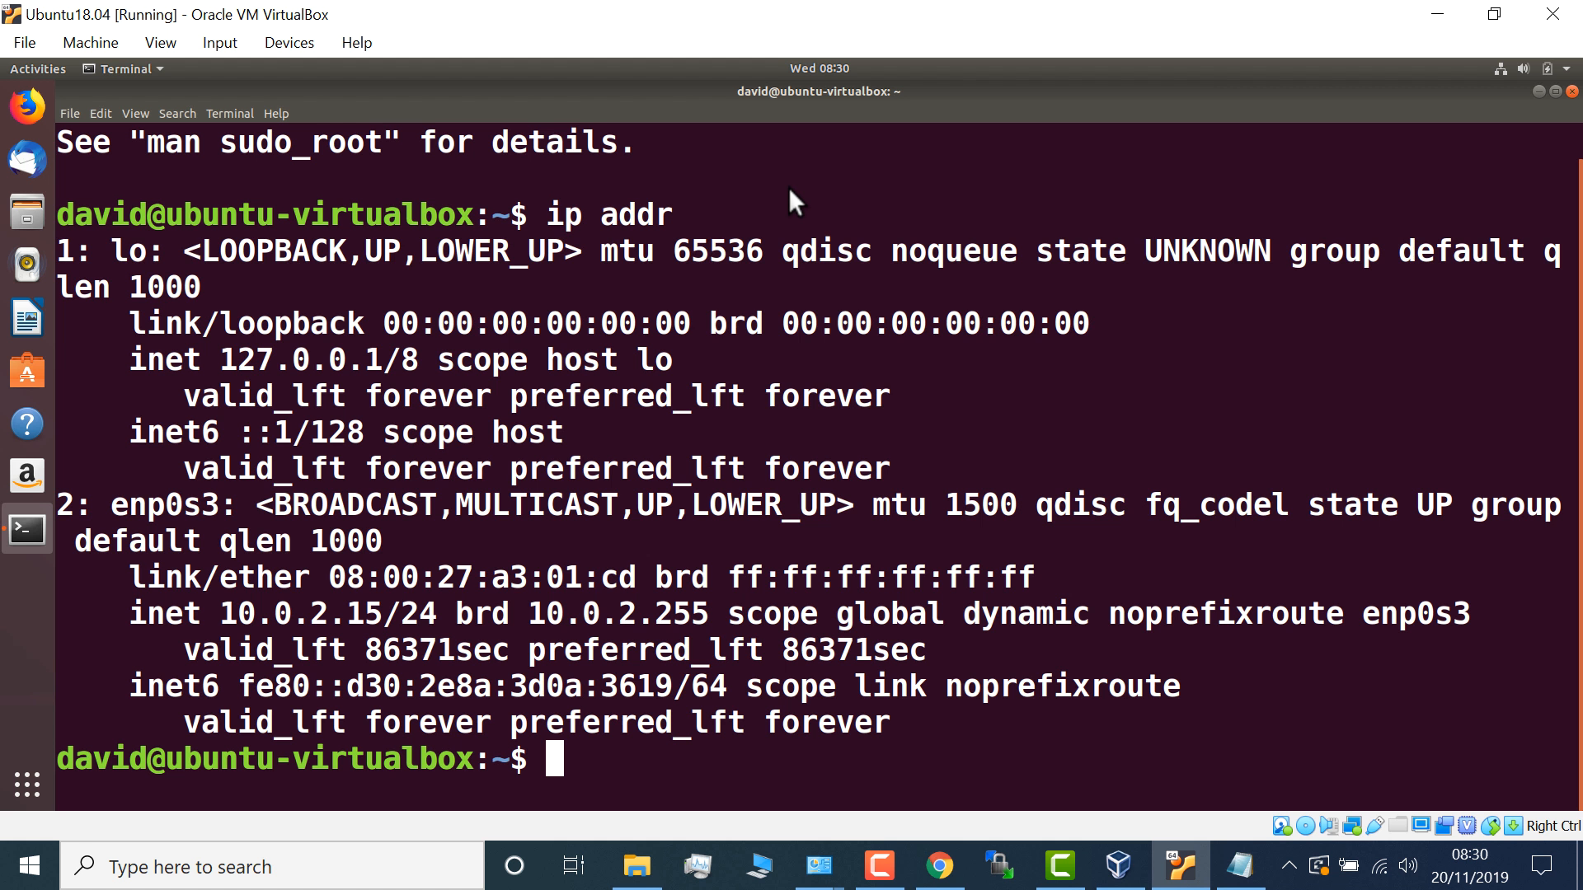
left_click_drag(788, 186, 622, 762)
right_click(622, 478)
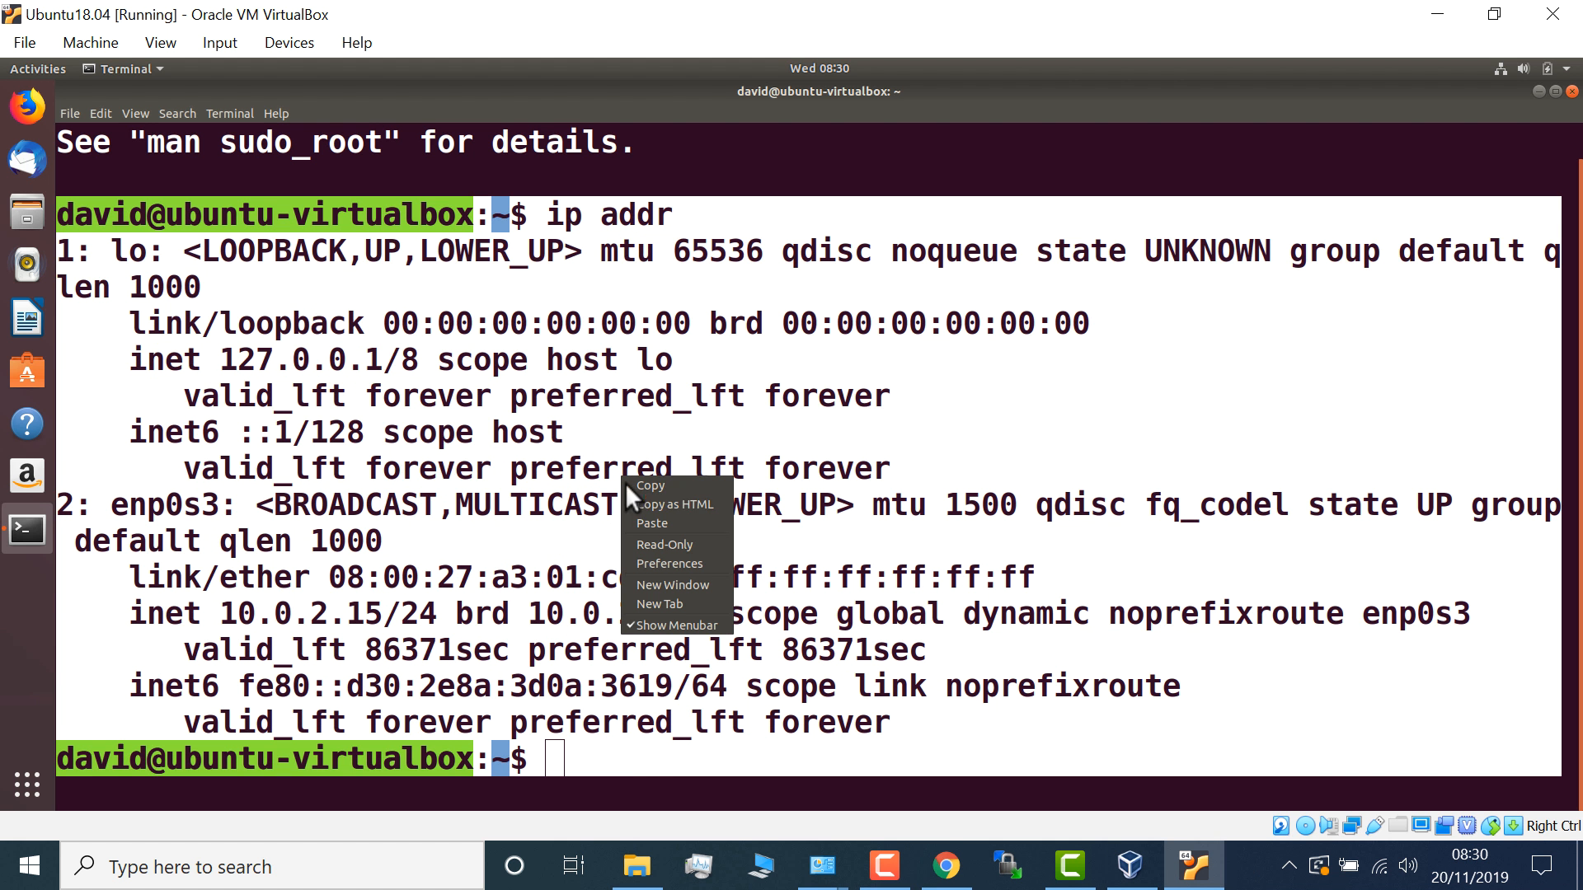
left_click(649, 486)
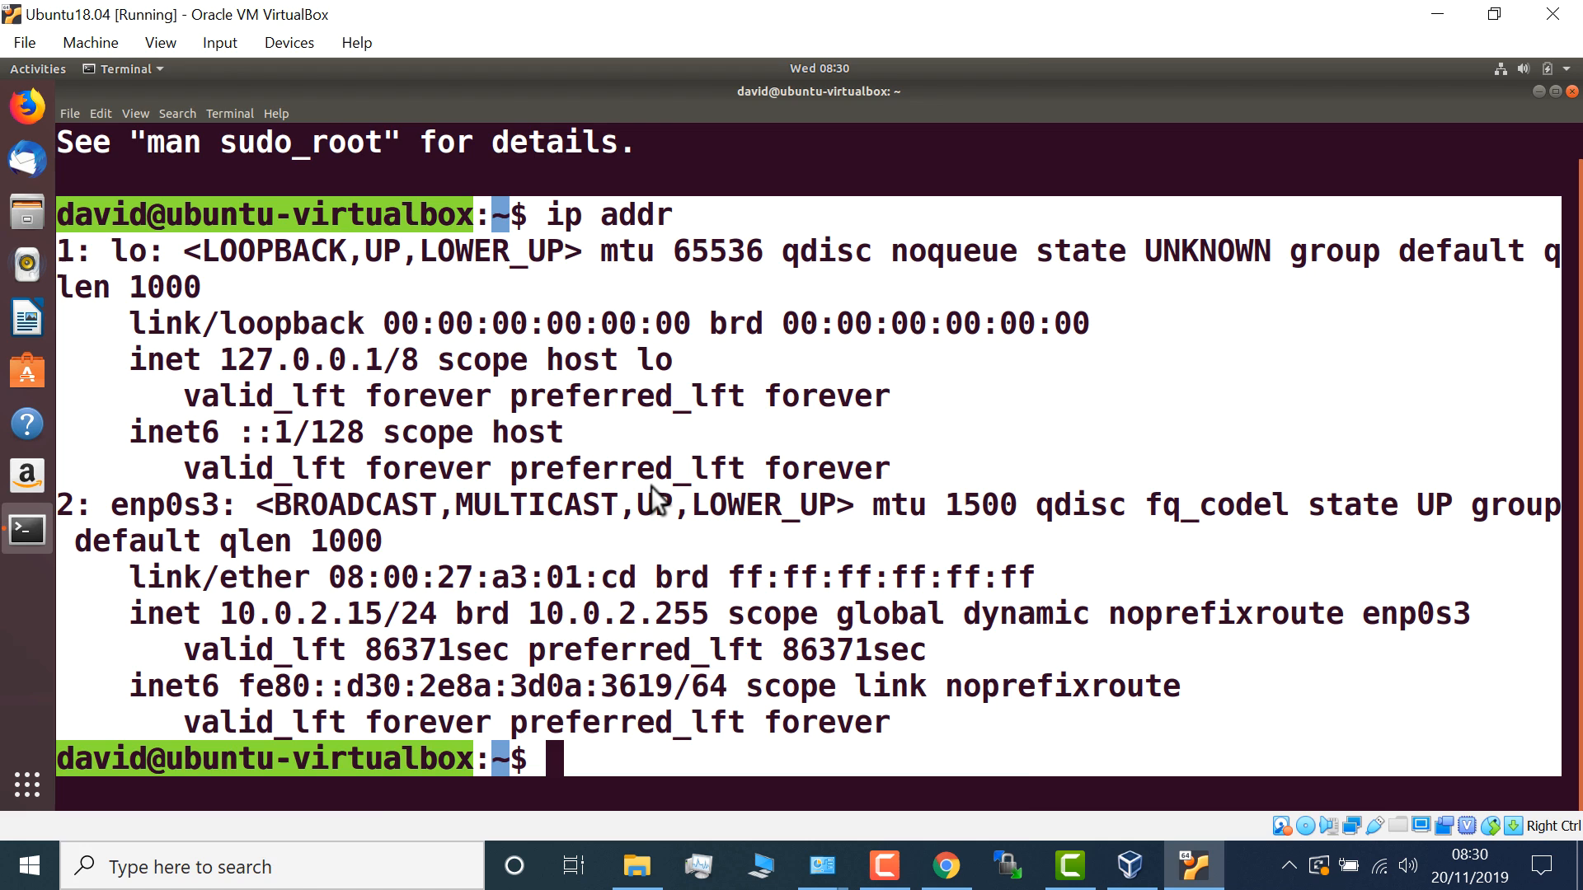
- Open Notepad on the Windows host and try pasting the copied output
left_click(304, 867)
type("notepad")
key("Return")
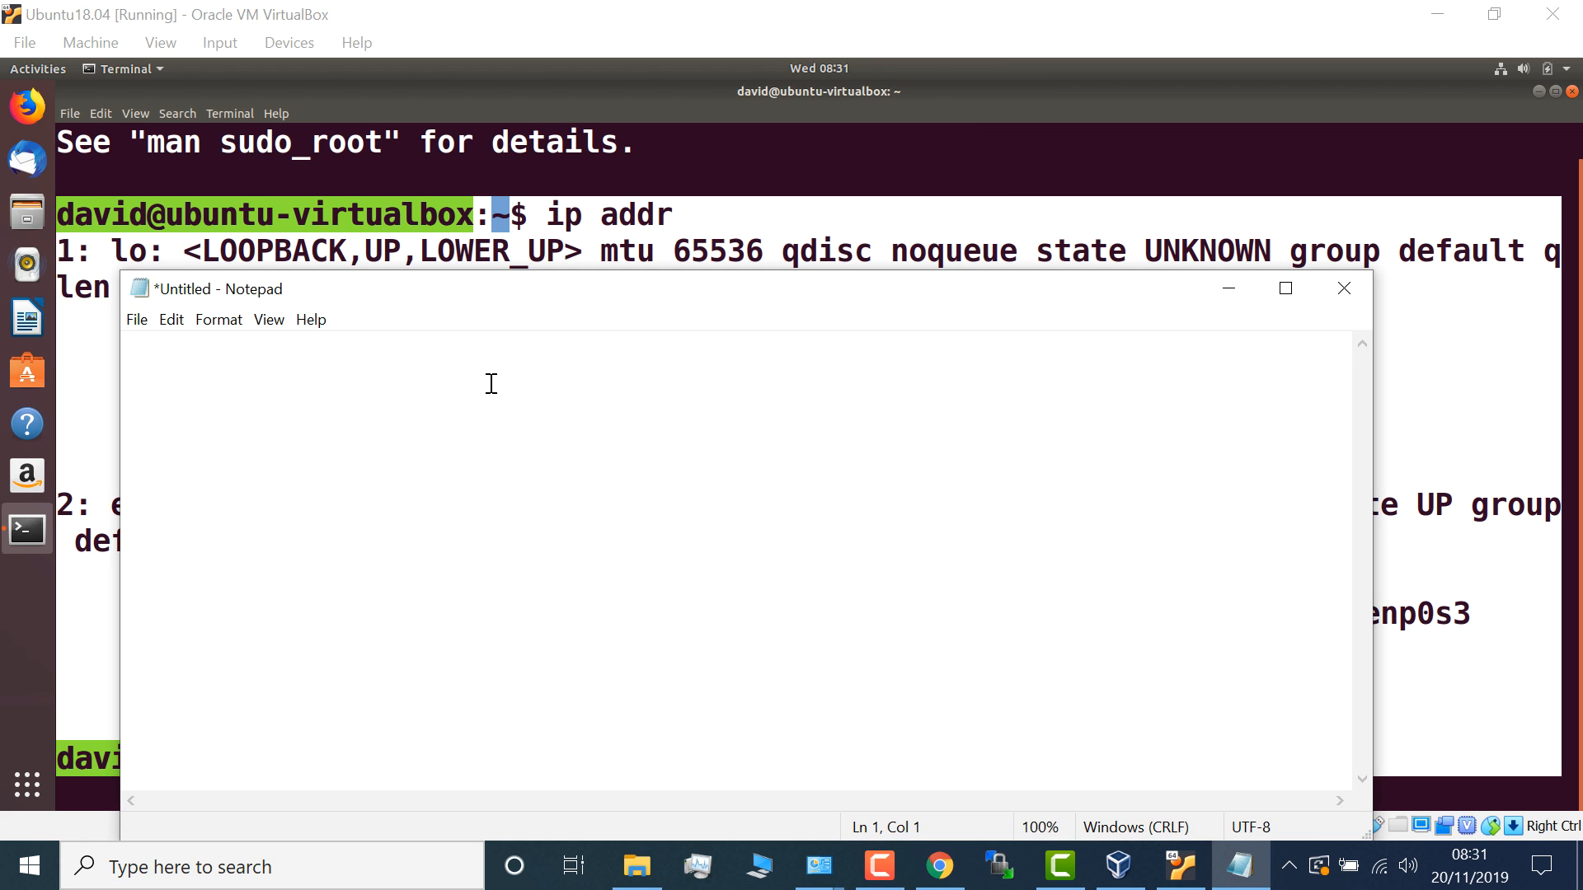
right_click(491, 383)
left_click(551, 476)
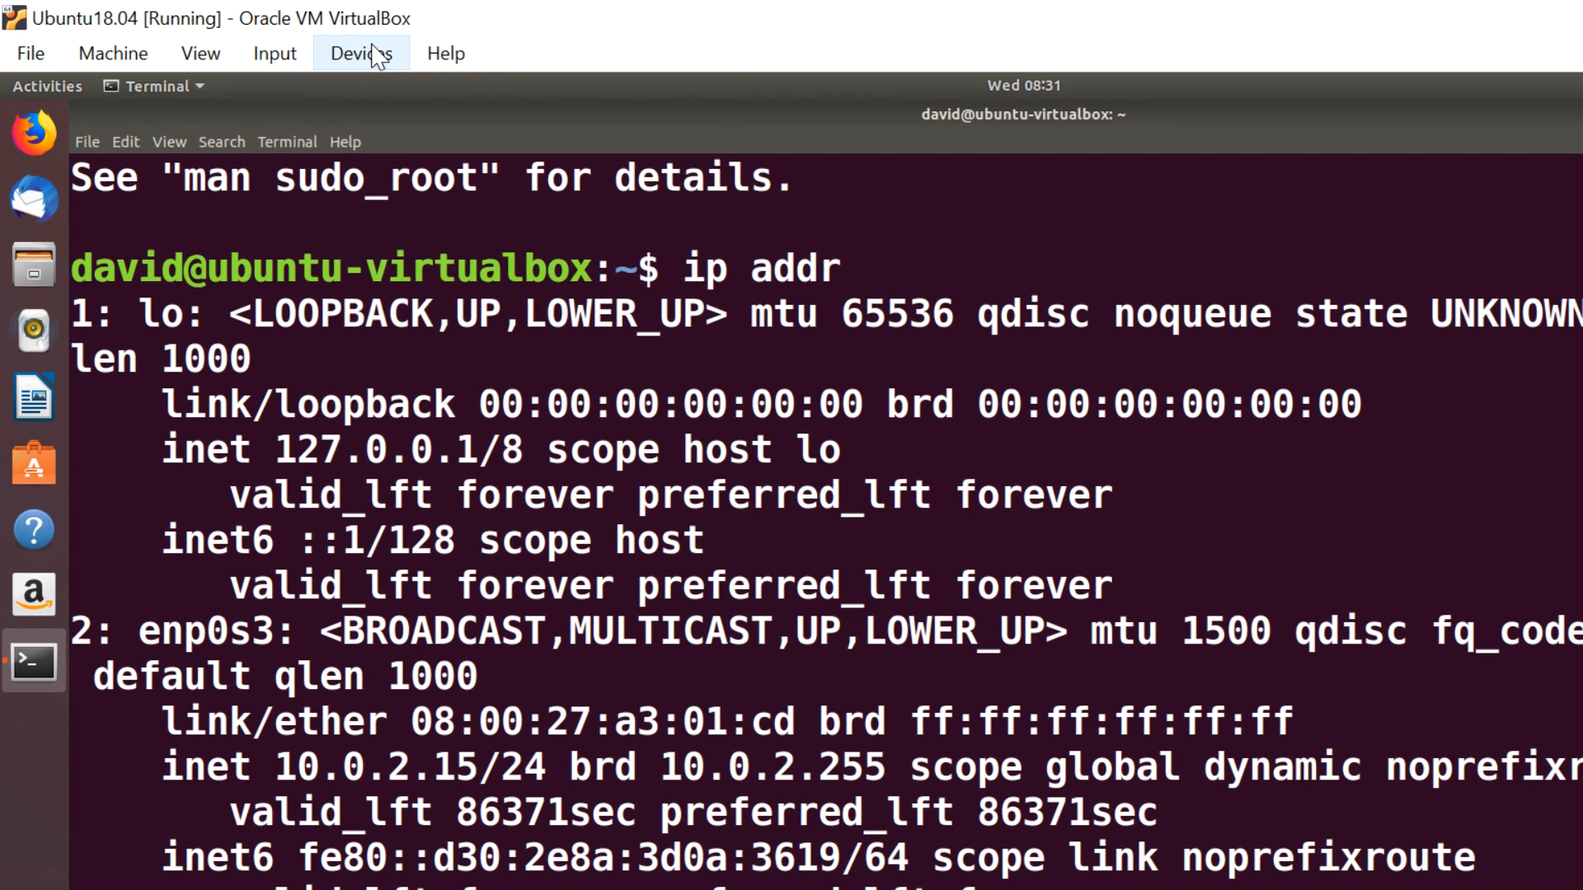
- Set the VM's Shared Clipboard to Bidirectional
left_click(289, 42)
mouse_move(440, 300)
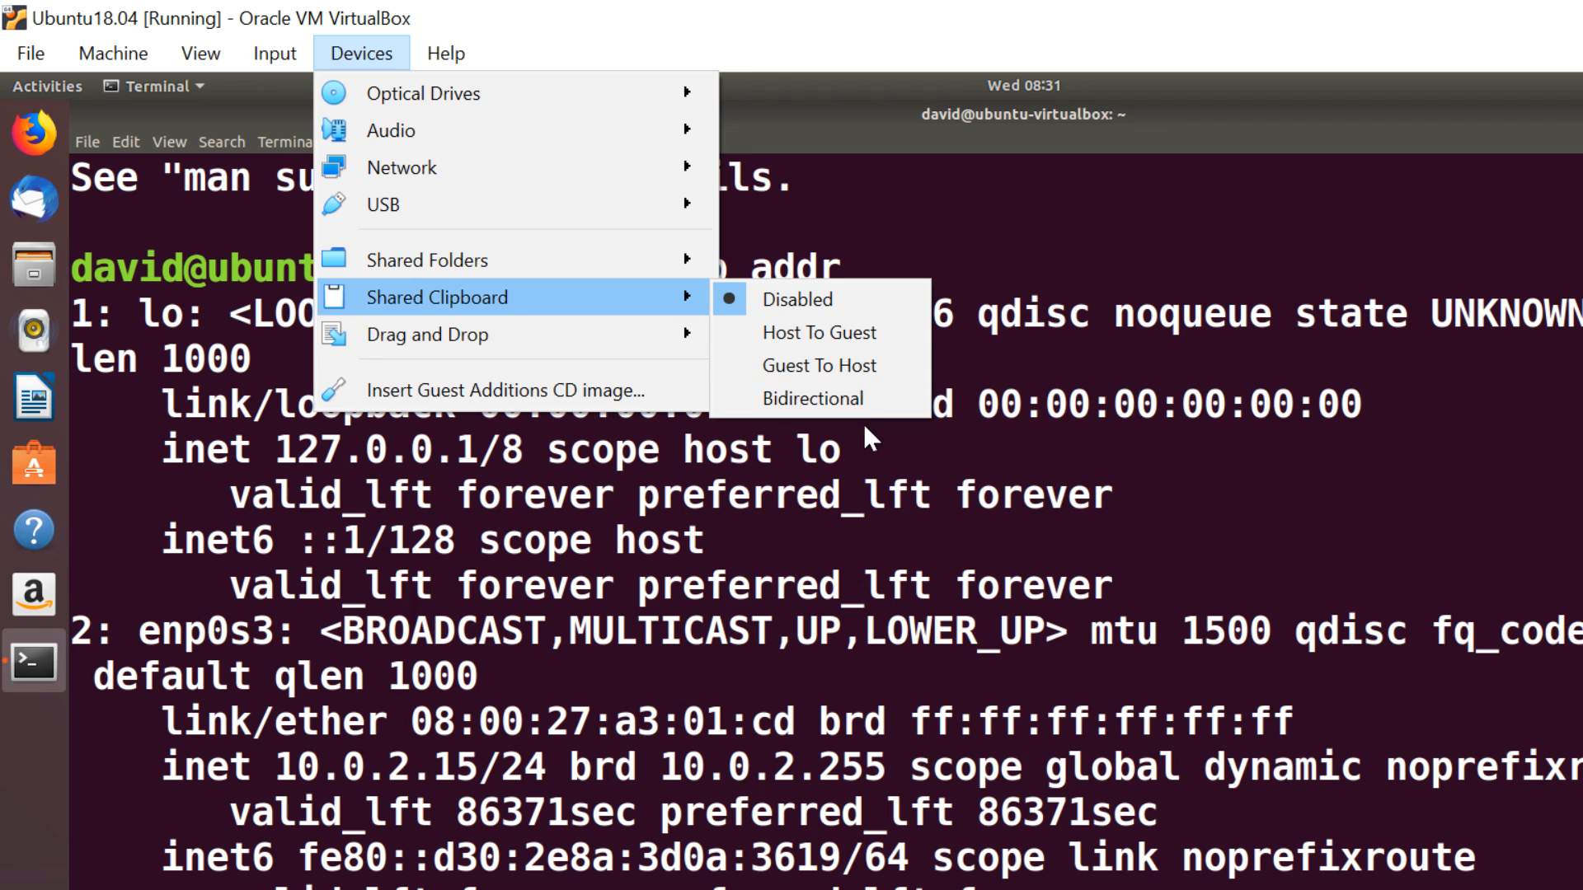
left_click(813, 399)
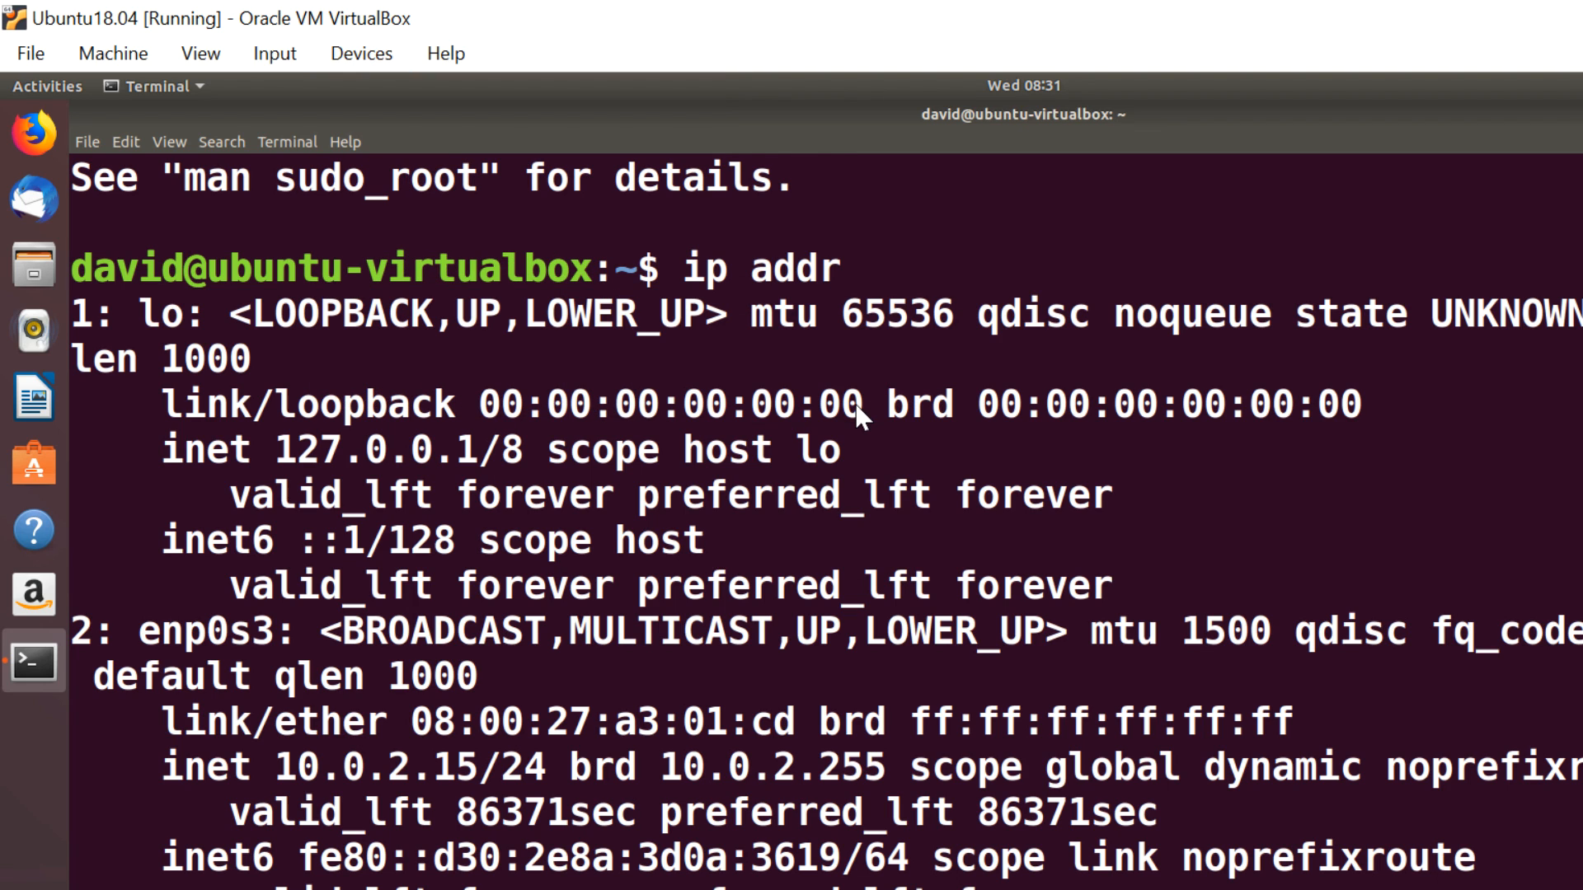
- Set the VM's Drag and Drop to Bidirectional
left_click(362, 52)
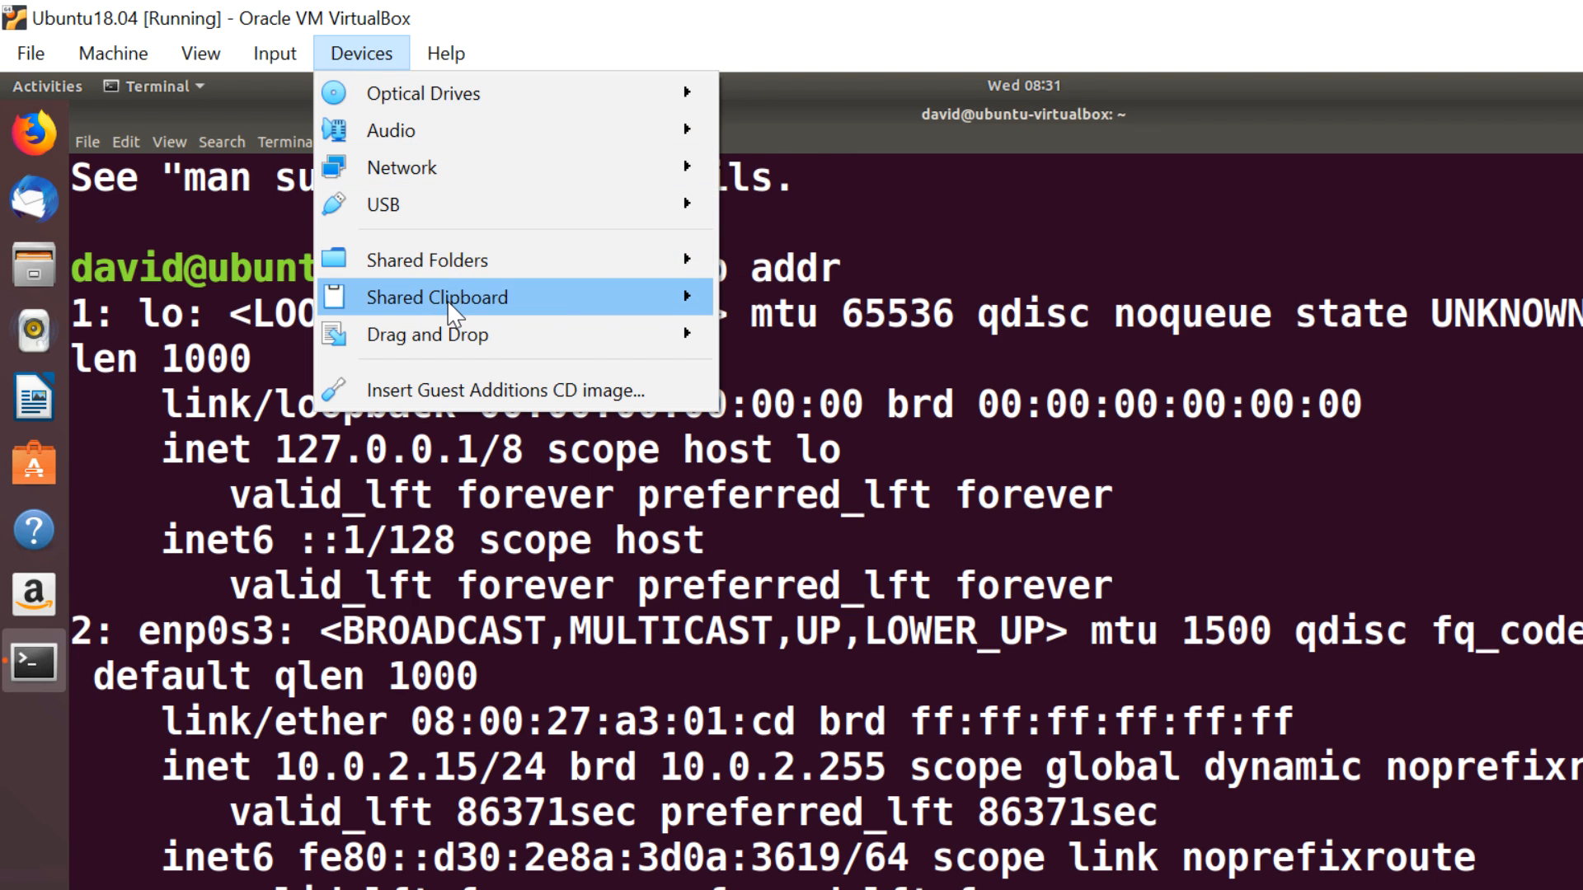
mouse_move(447, 300)
mouse_move(468, 340)
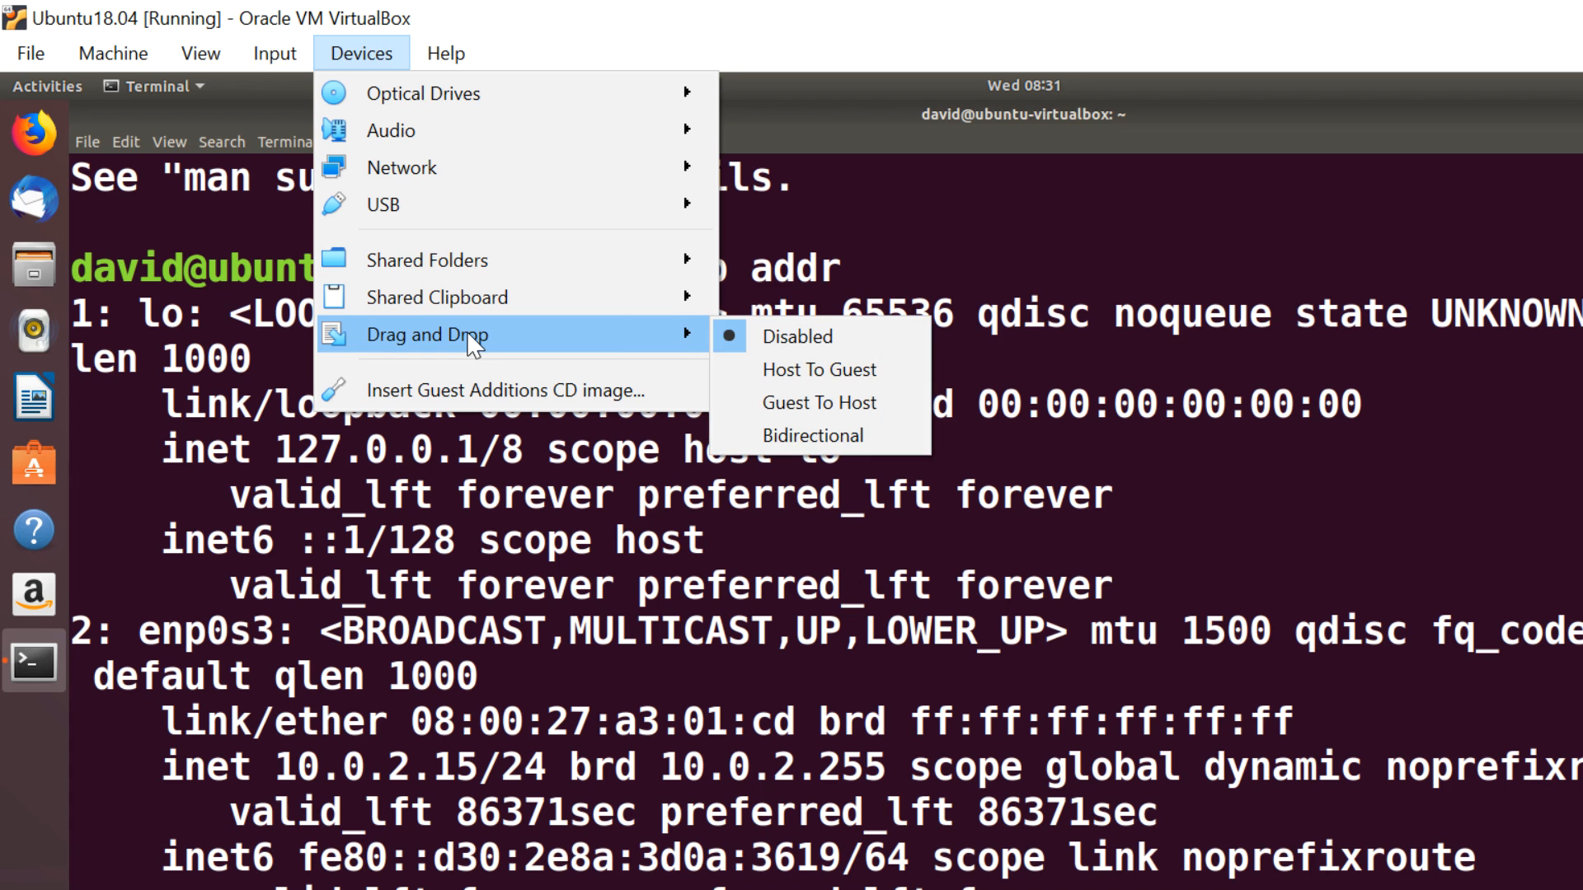
left_click(857, 438)
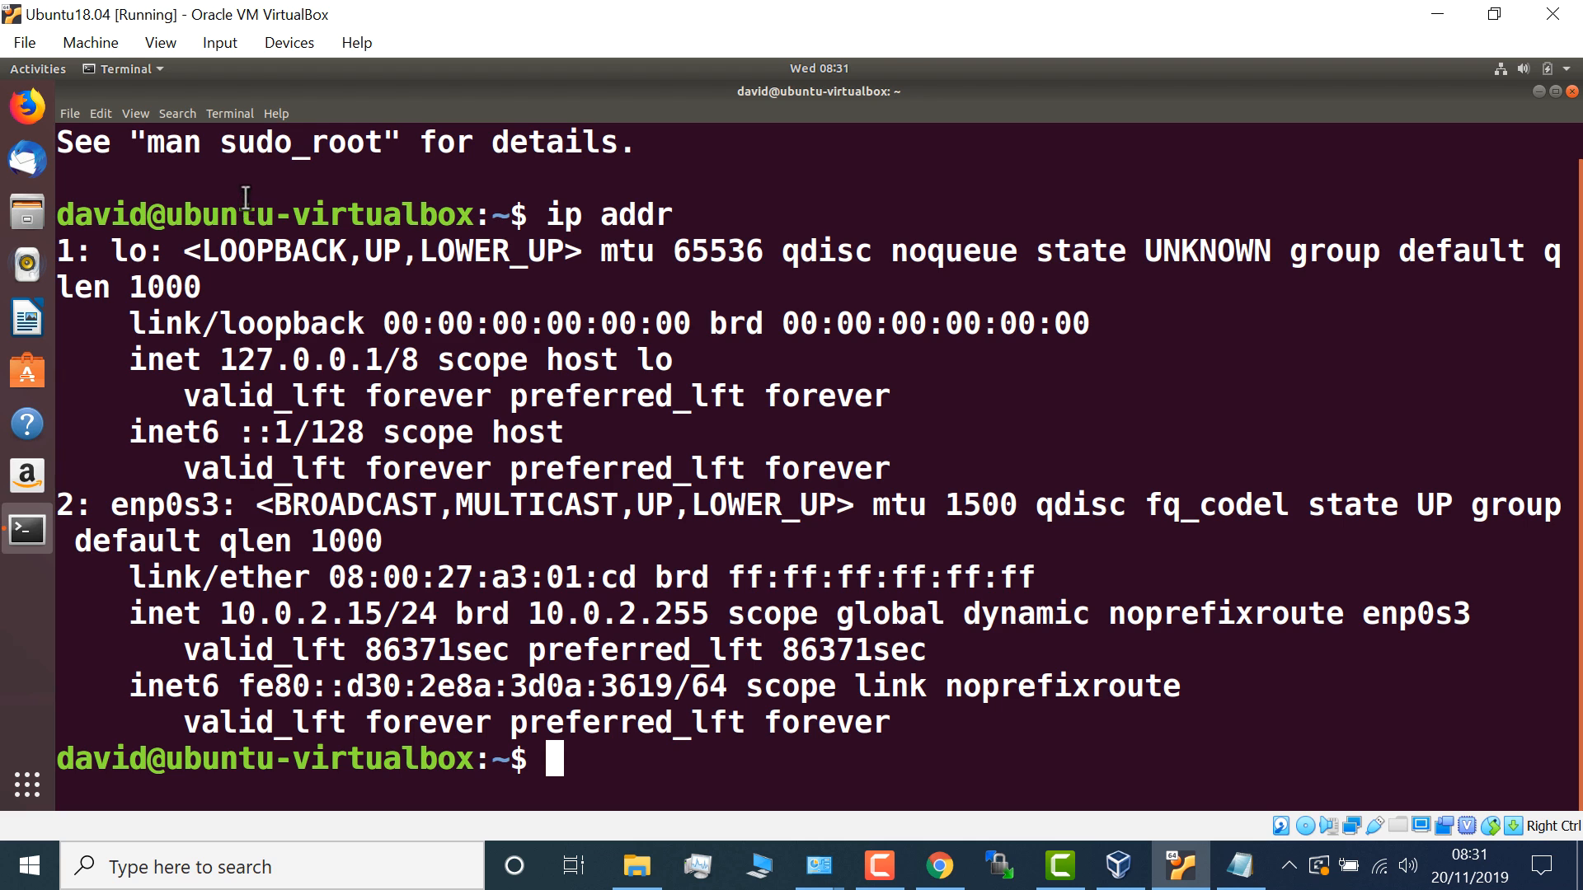
- Select and copy the ip addr output in the Ubuntu terminal
left_click_drag(58, 214, 644, 783)
right_click(621, 470)
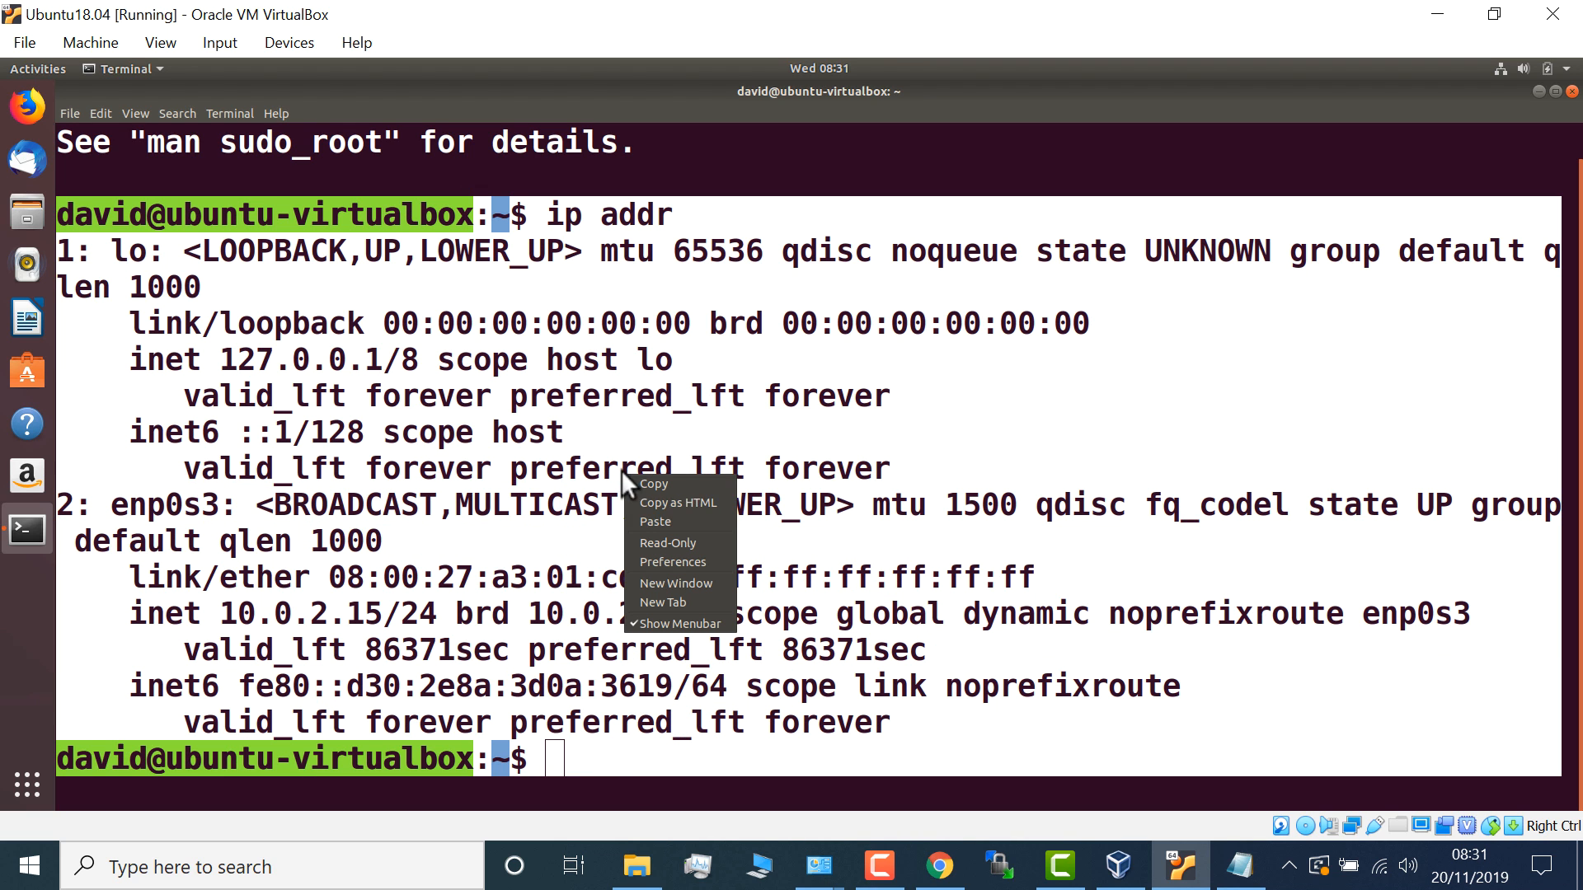
left_click(656, 485)
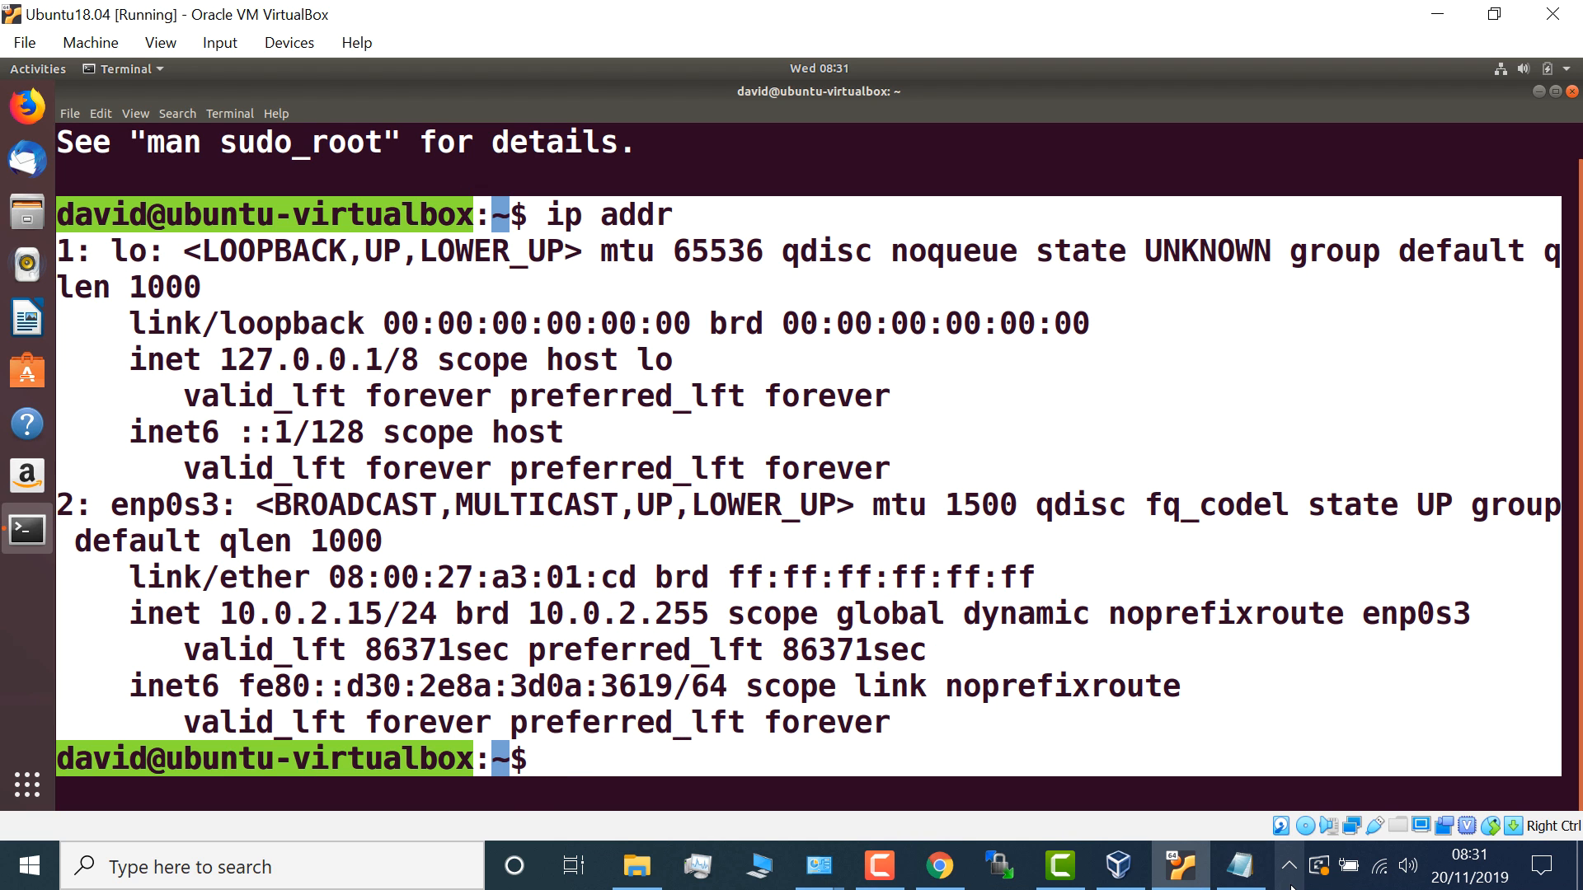
- Paste the output into Notepad, make the window taller, and select the pasted text
left_click(1239, 865)
right_click(588, 521)
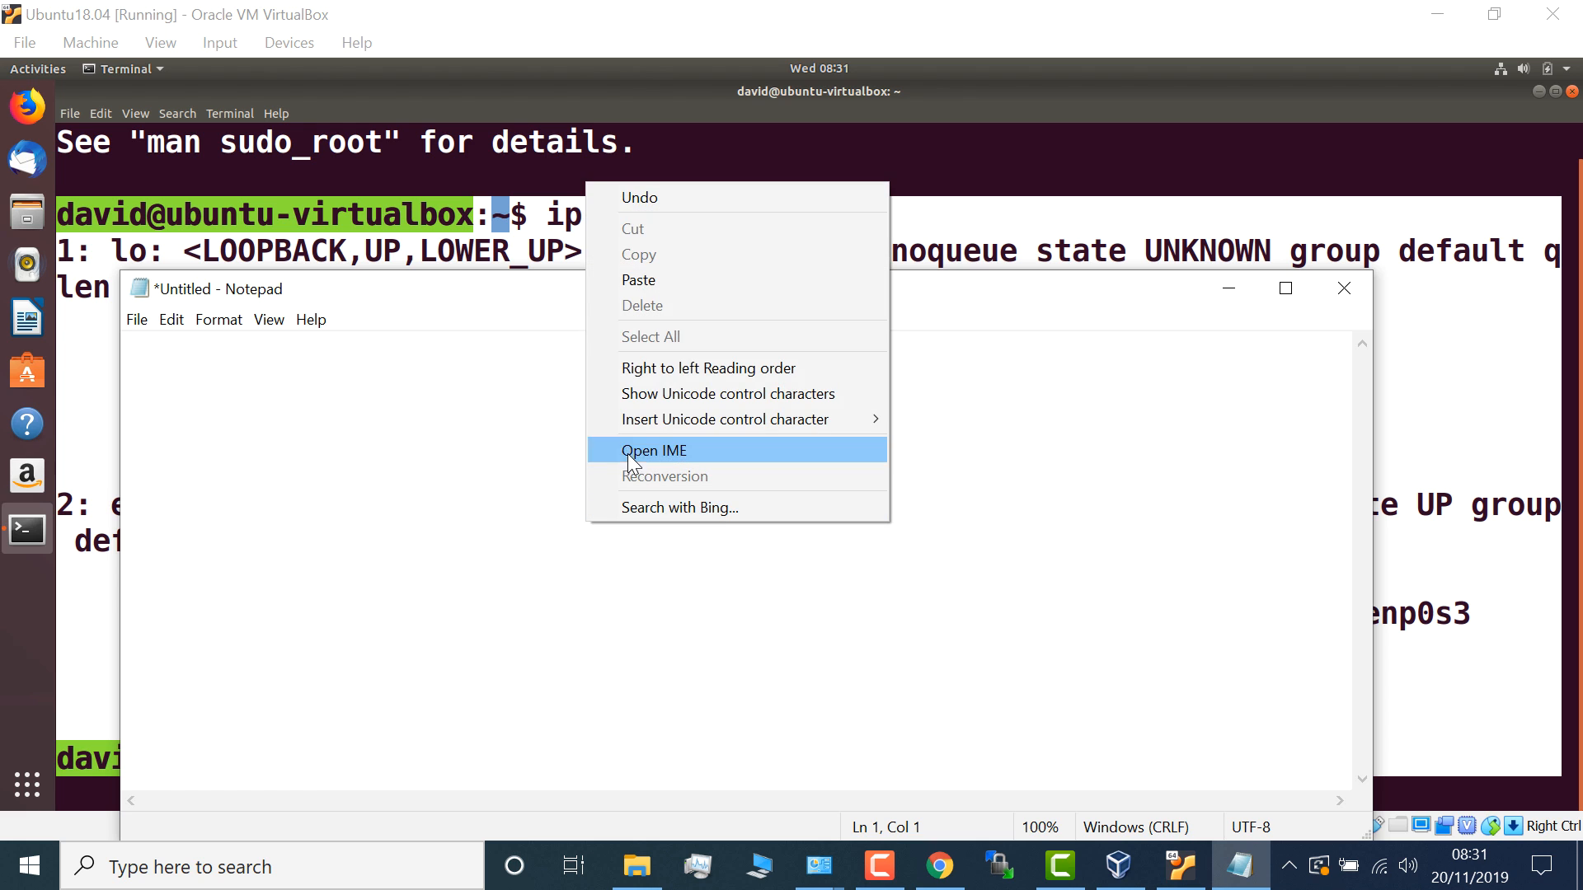
left_click(647, 279)
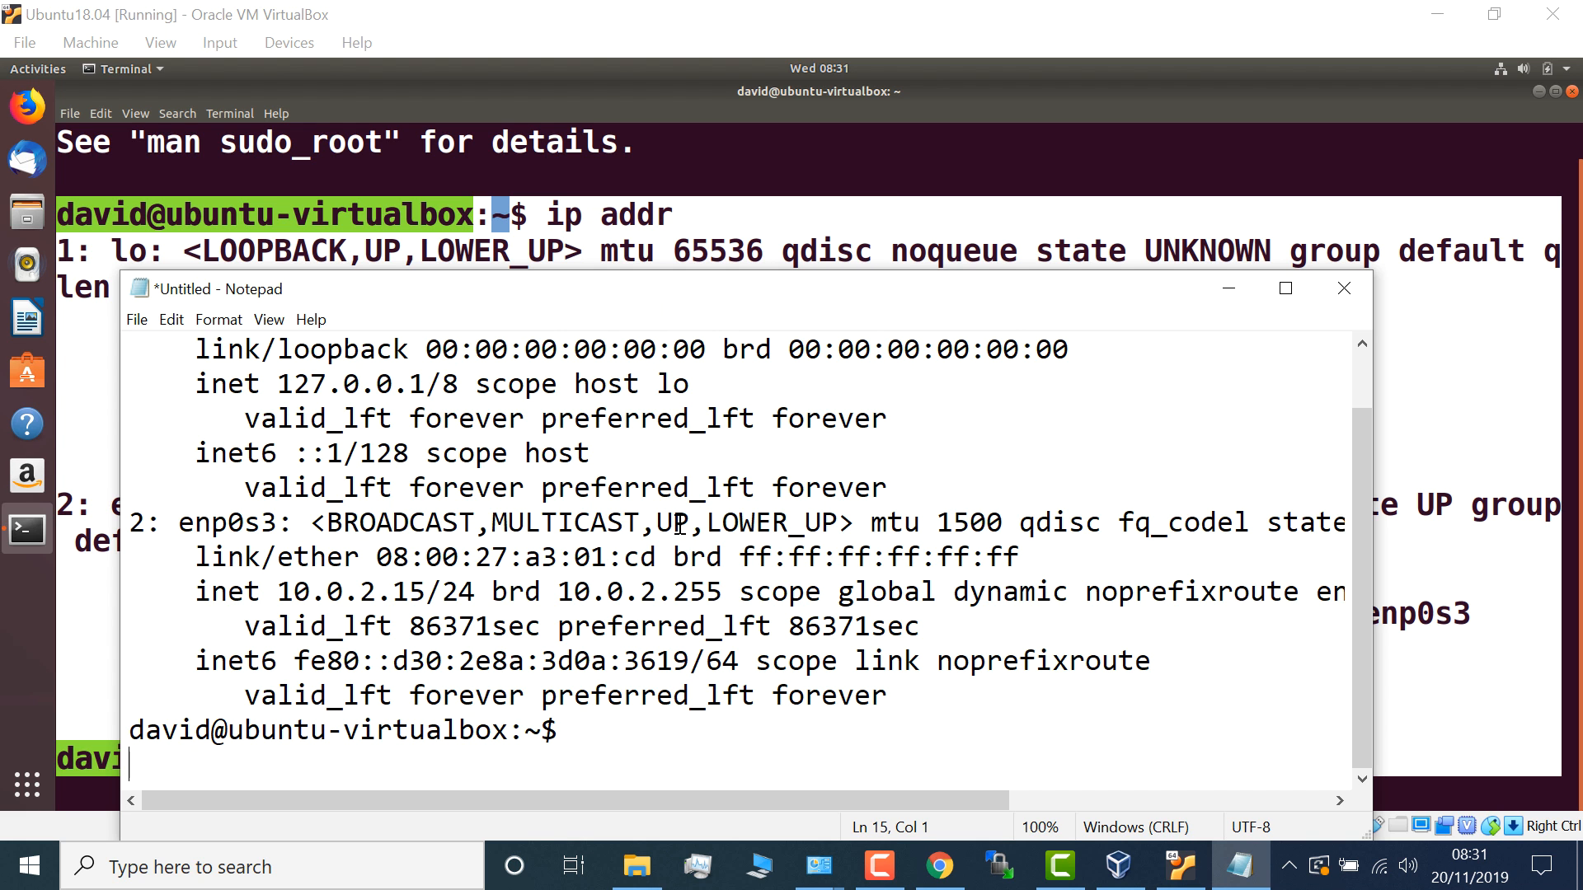
left_click_drag(660, 271, 657, 105)
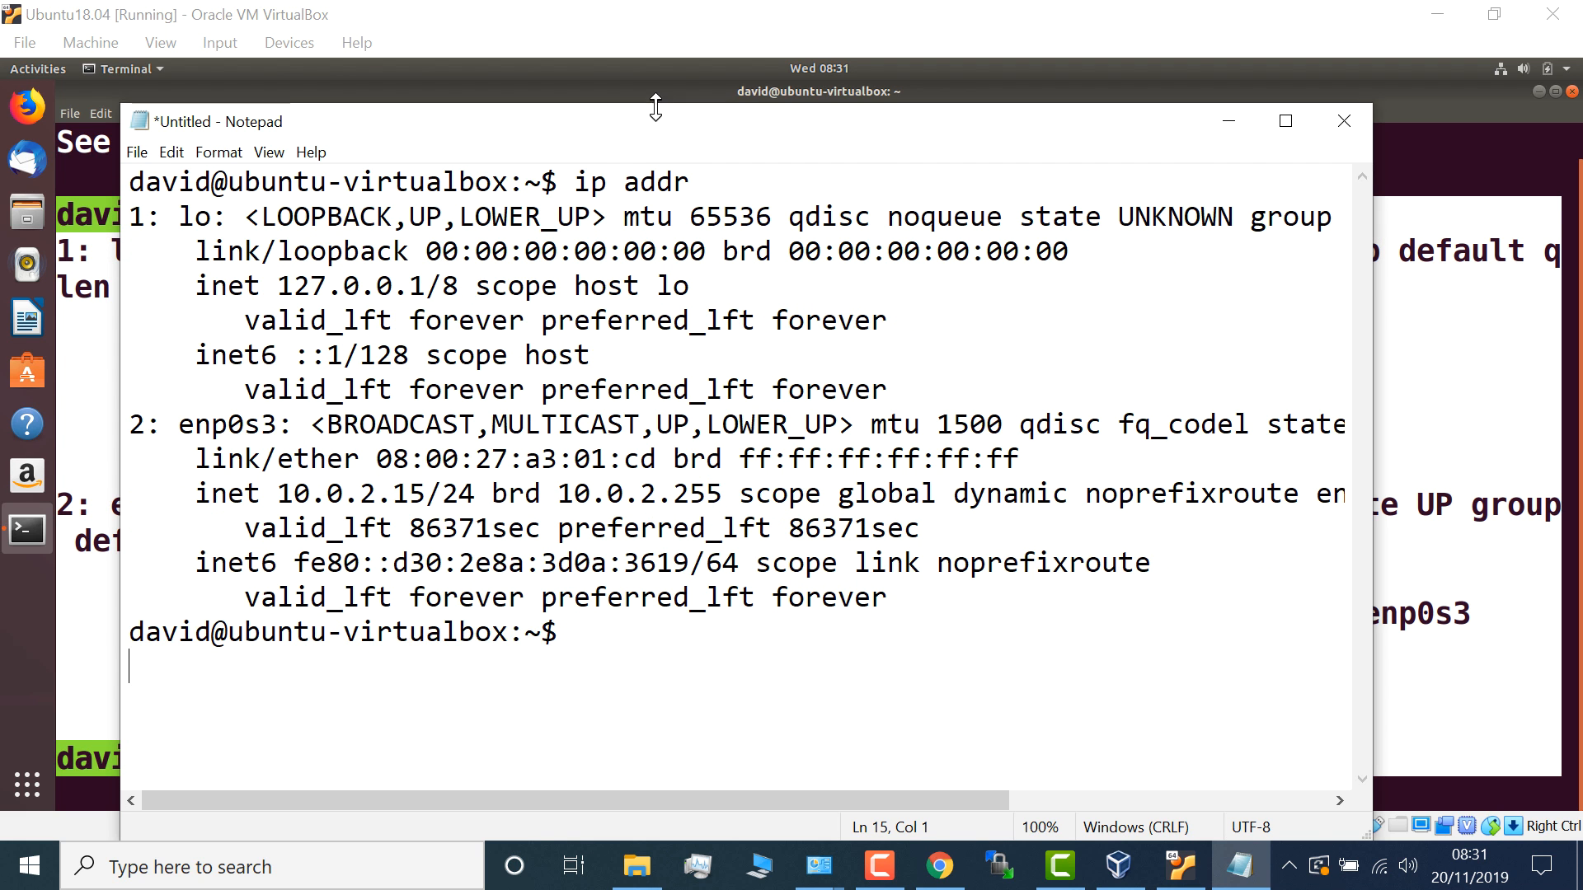
left_click_drag(589, 655, 53, 165)
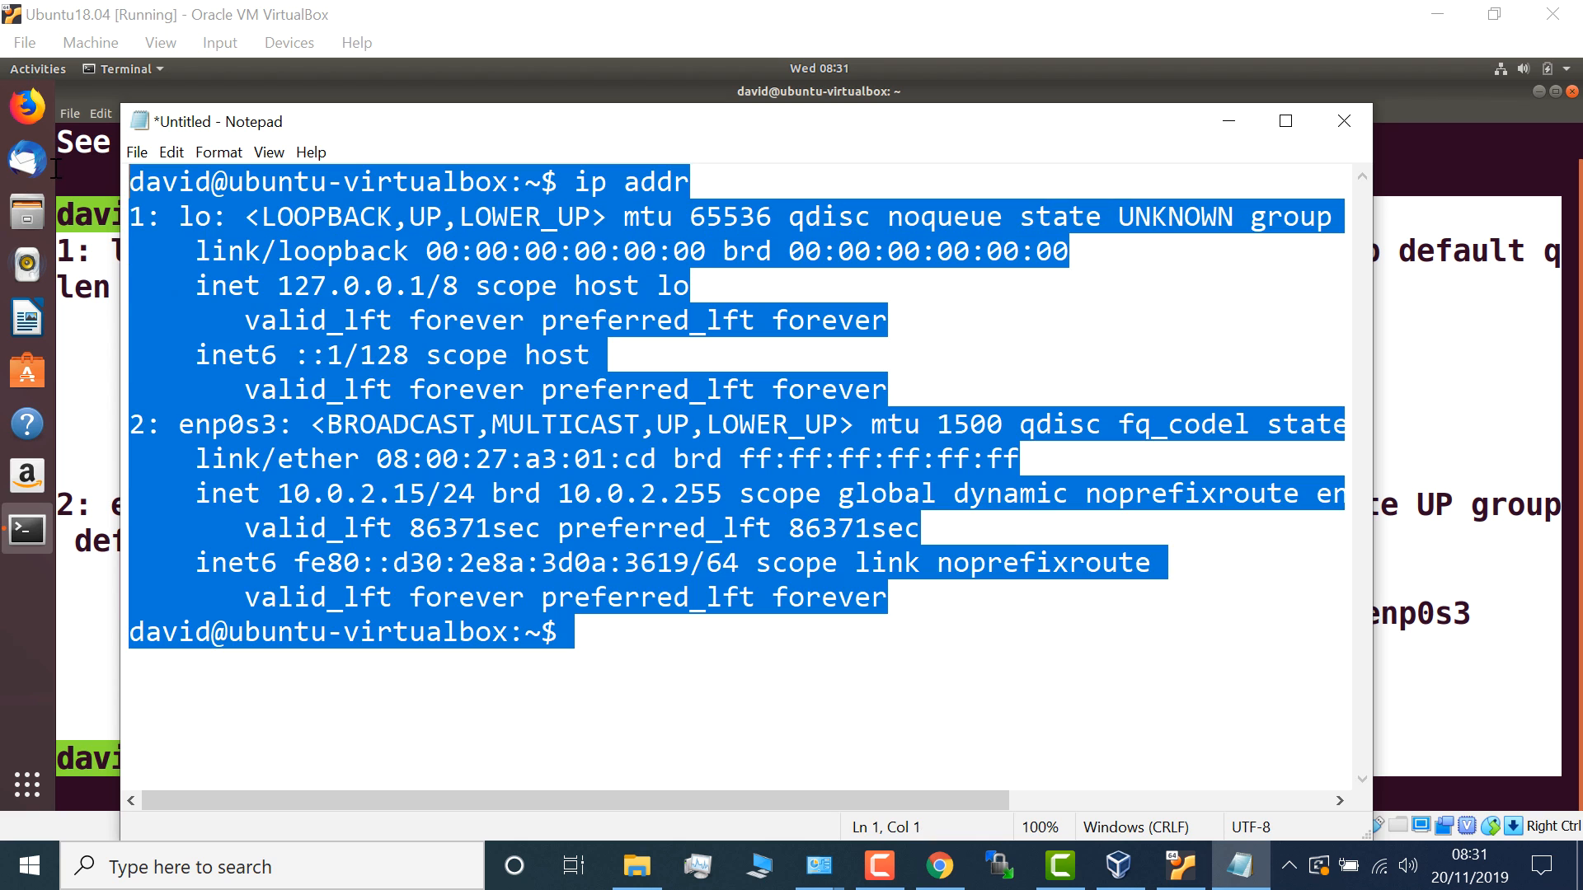
- Replace Notepad's text with 'This is Windows' and copy that line
key("BackSpace")
type("This ")
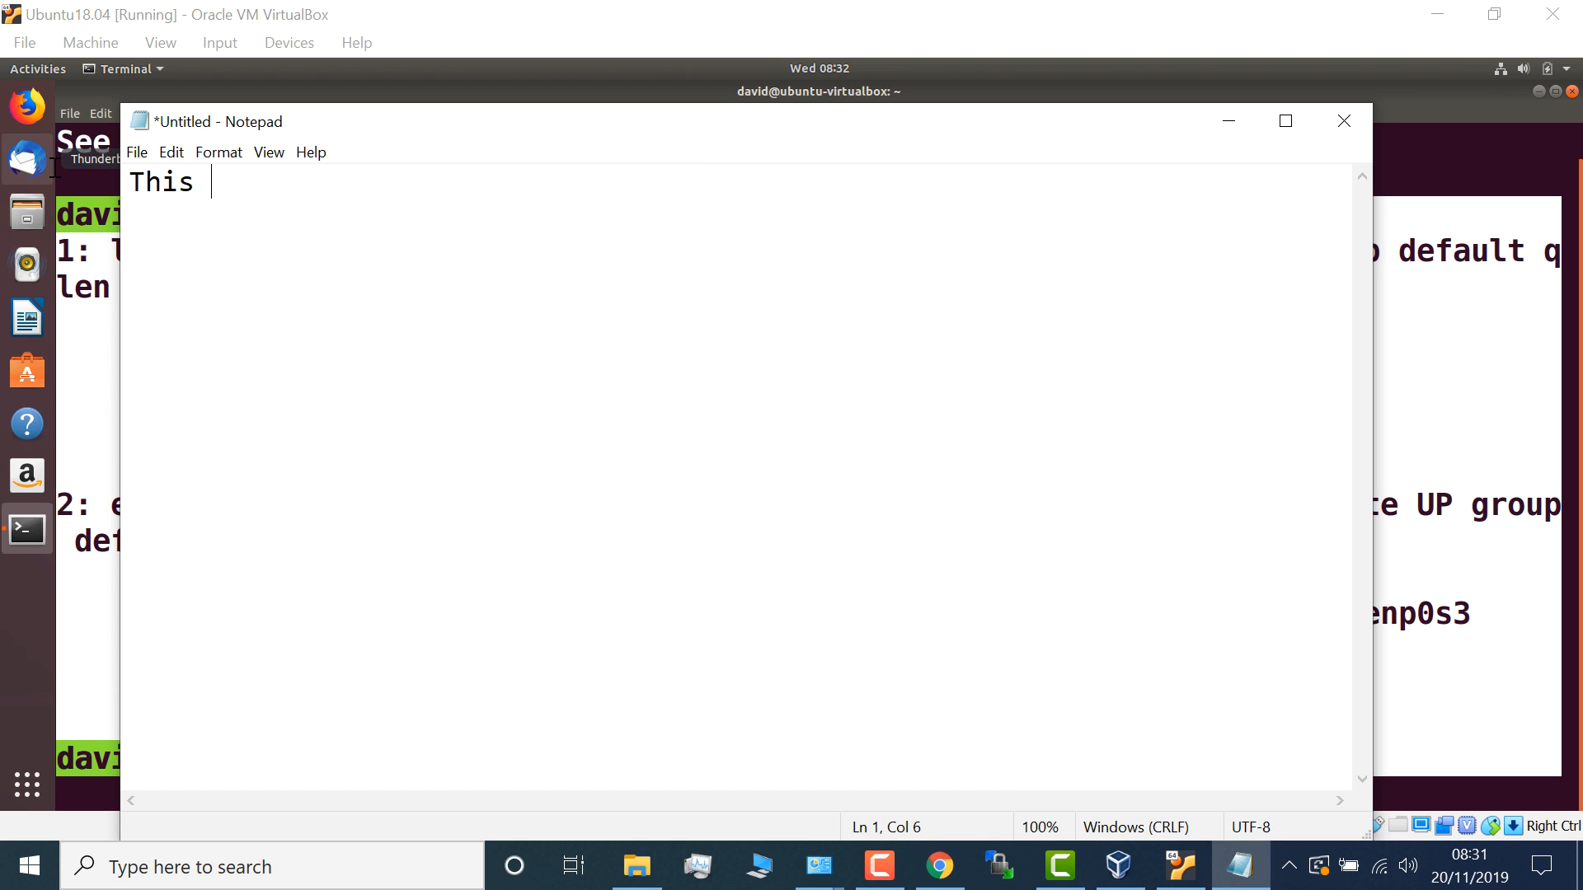
type("is")
type(" Windows")
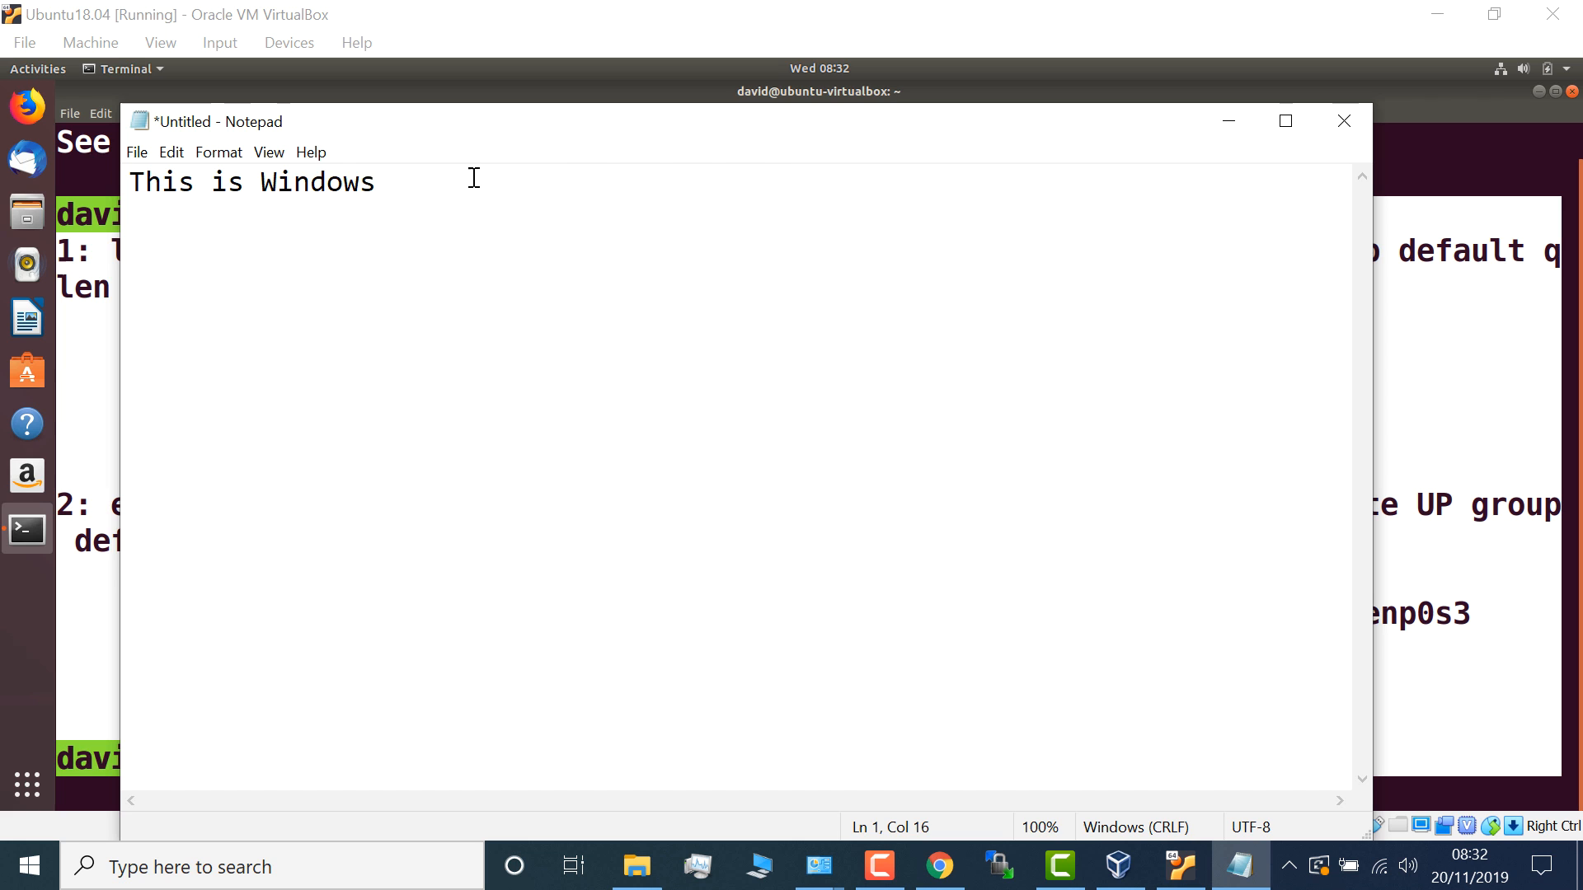
left_click_drag(474, 178, 97, 129)
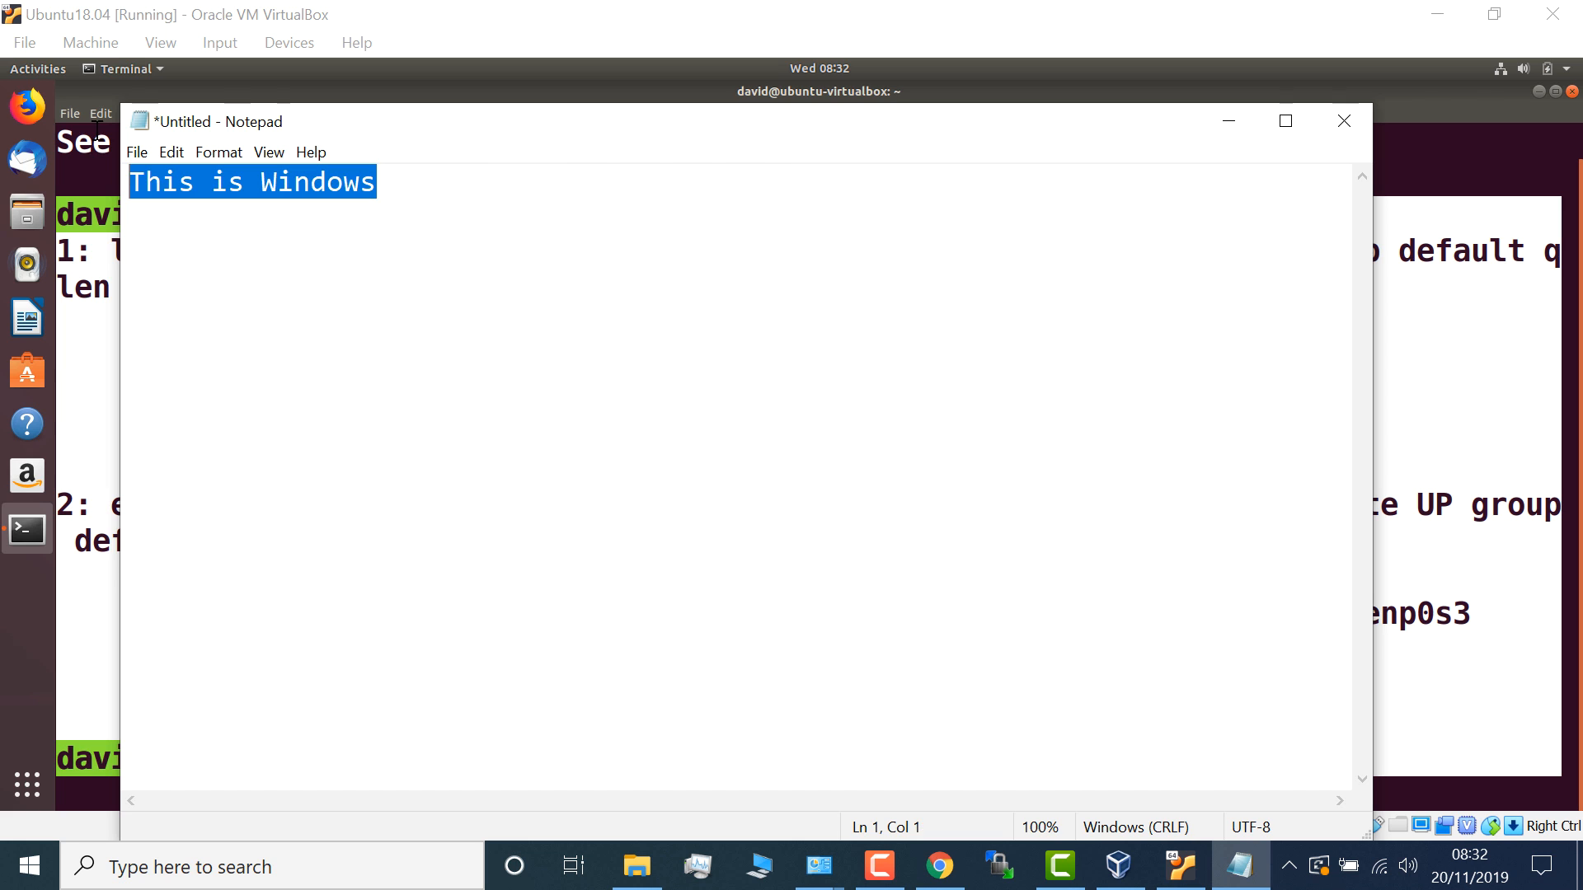
right_click(159, 190)
left_click(228, 265)
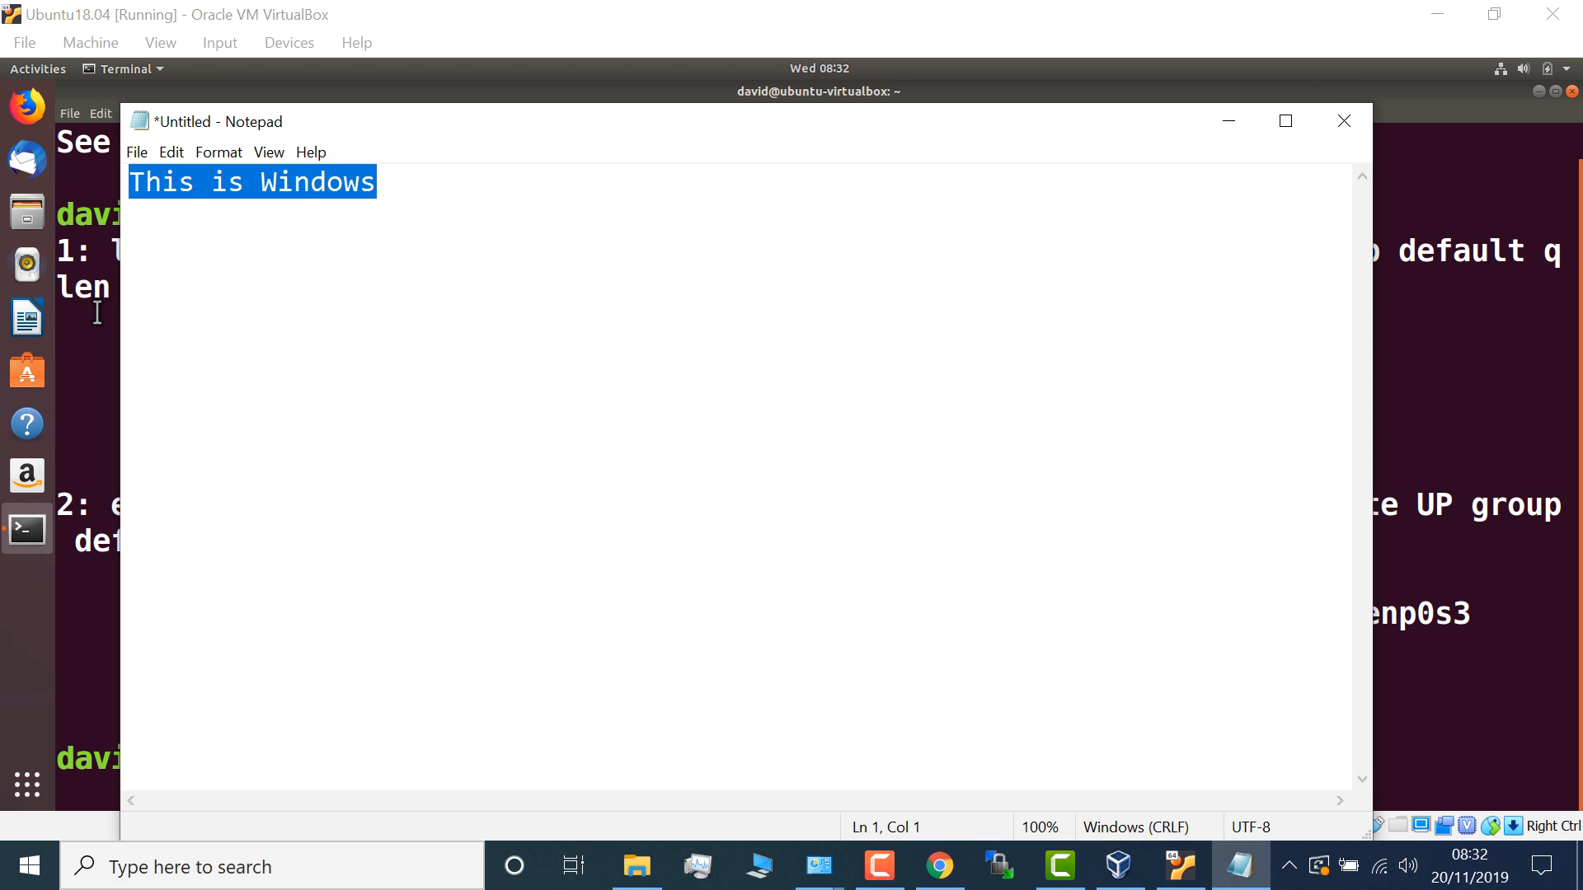
- Clear the Ubuntu terminal, paste 'This is Windows' at the prompt and run it
left_click(98, 313)
type("clear")
key("Return")
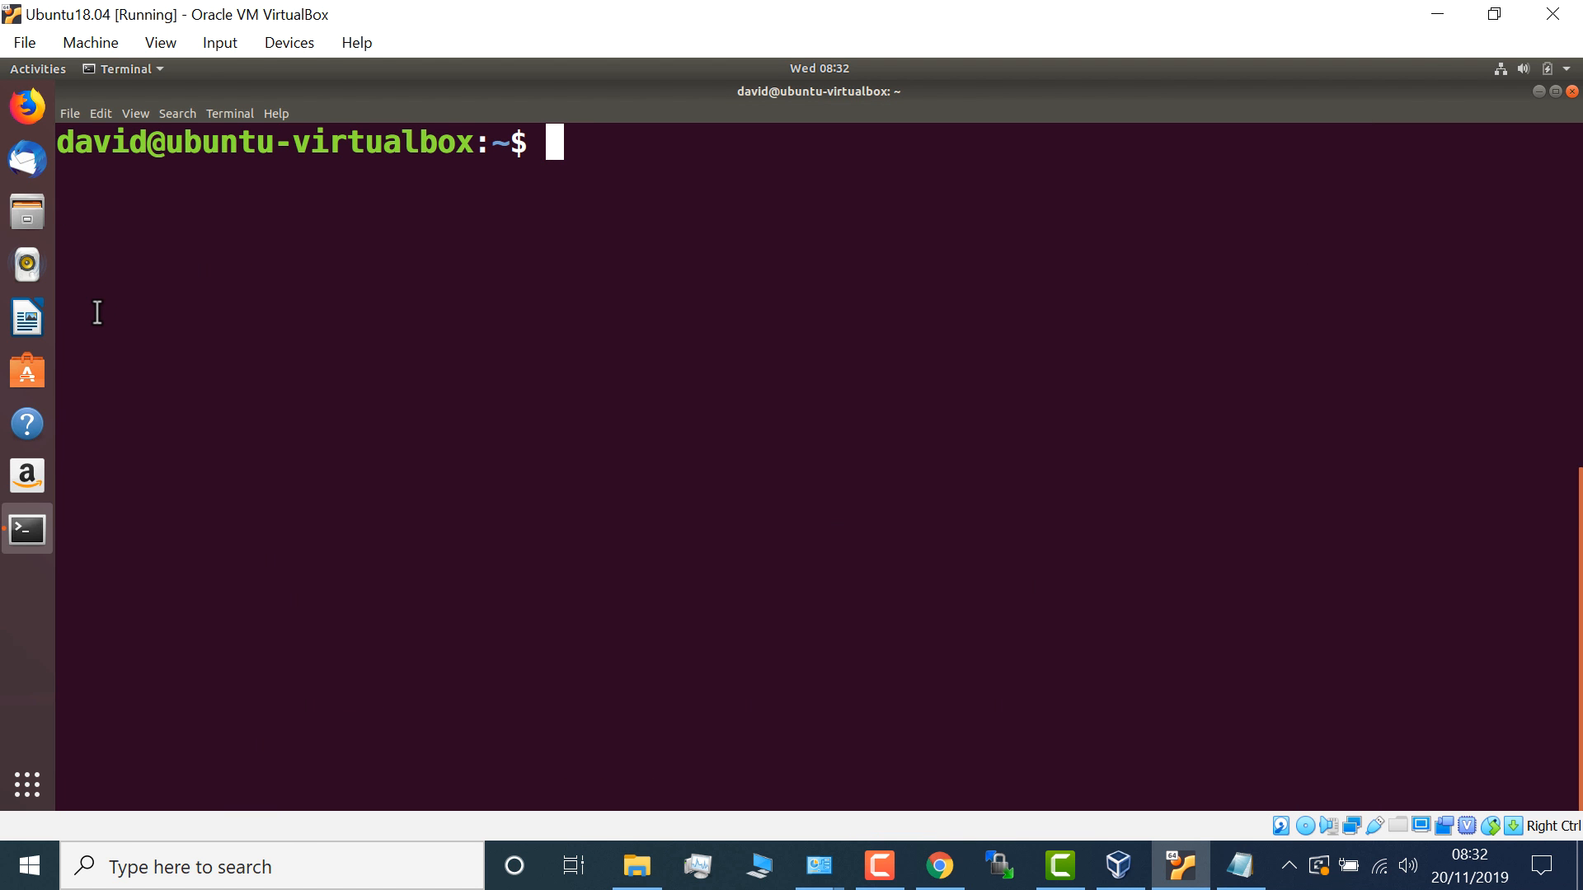
right_click(582, 236)
left_click(636, 283)
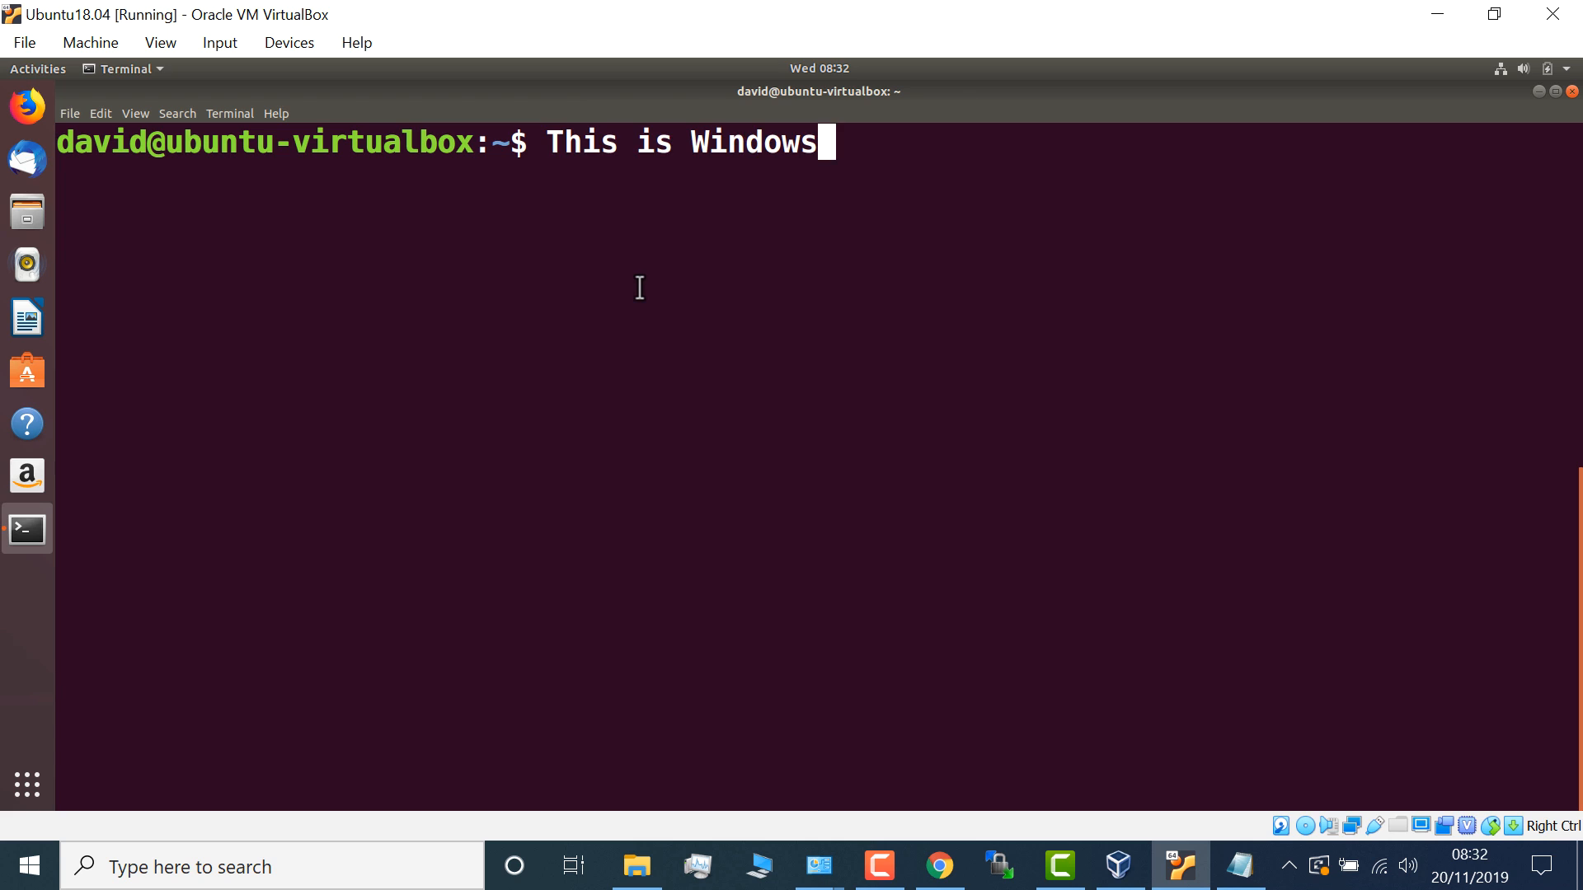
key("Return")
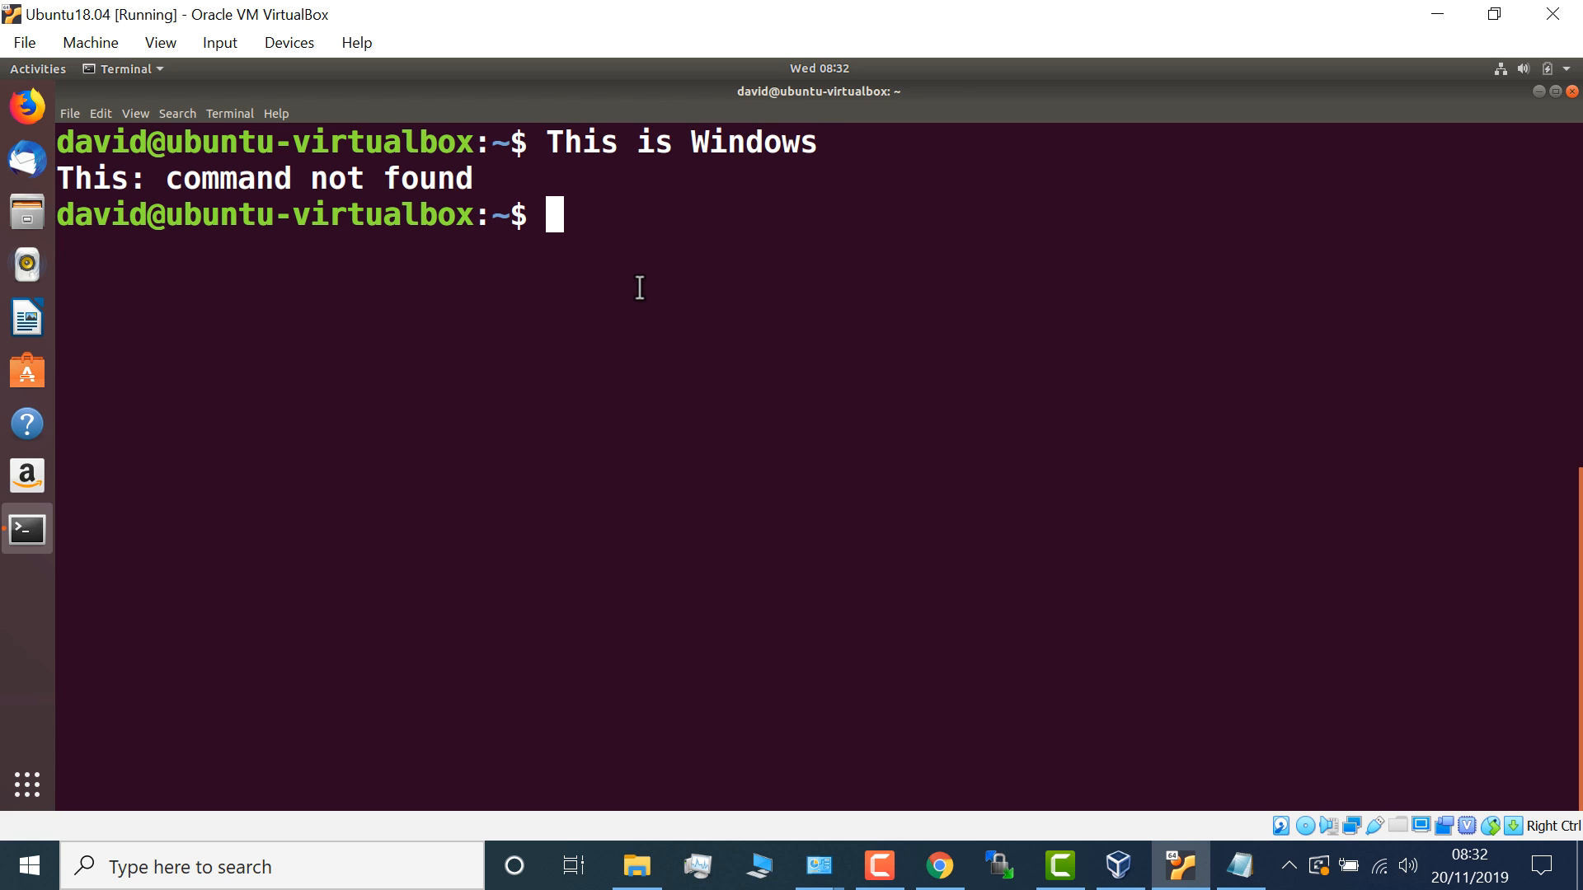